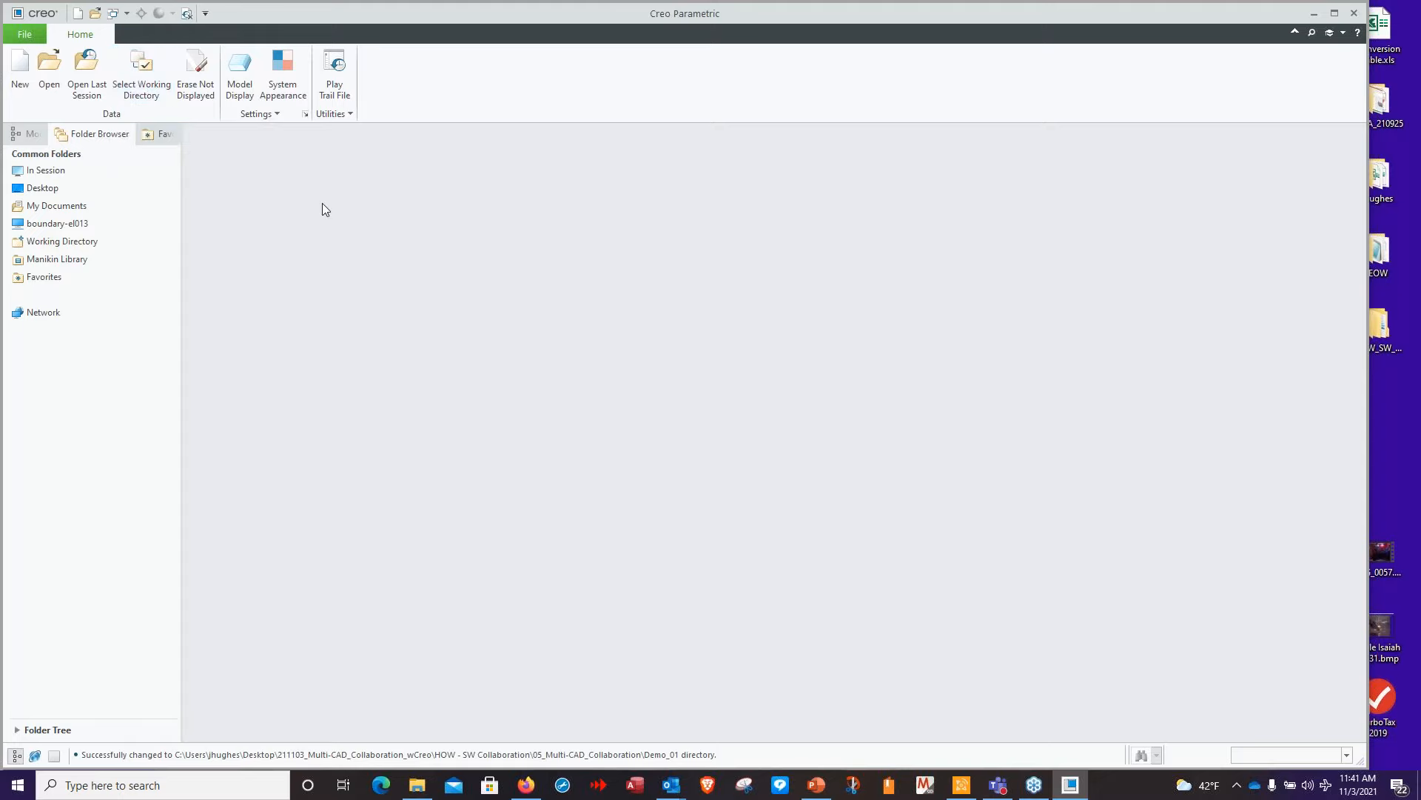
Set the Demo_01 folder as the working directory and bring up its files in an enlarged file-opening dialog
{"action": "left_click", "coordinate": [139, 97]}
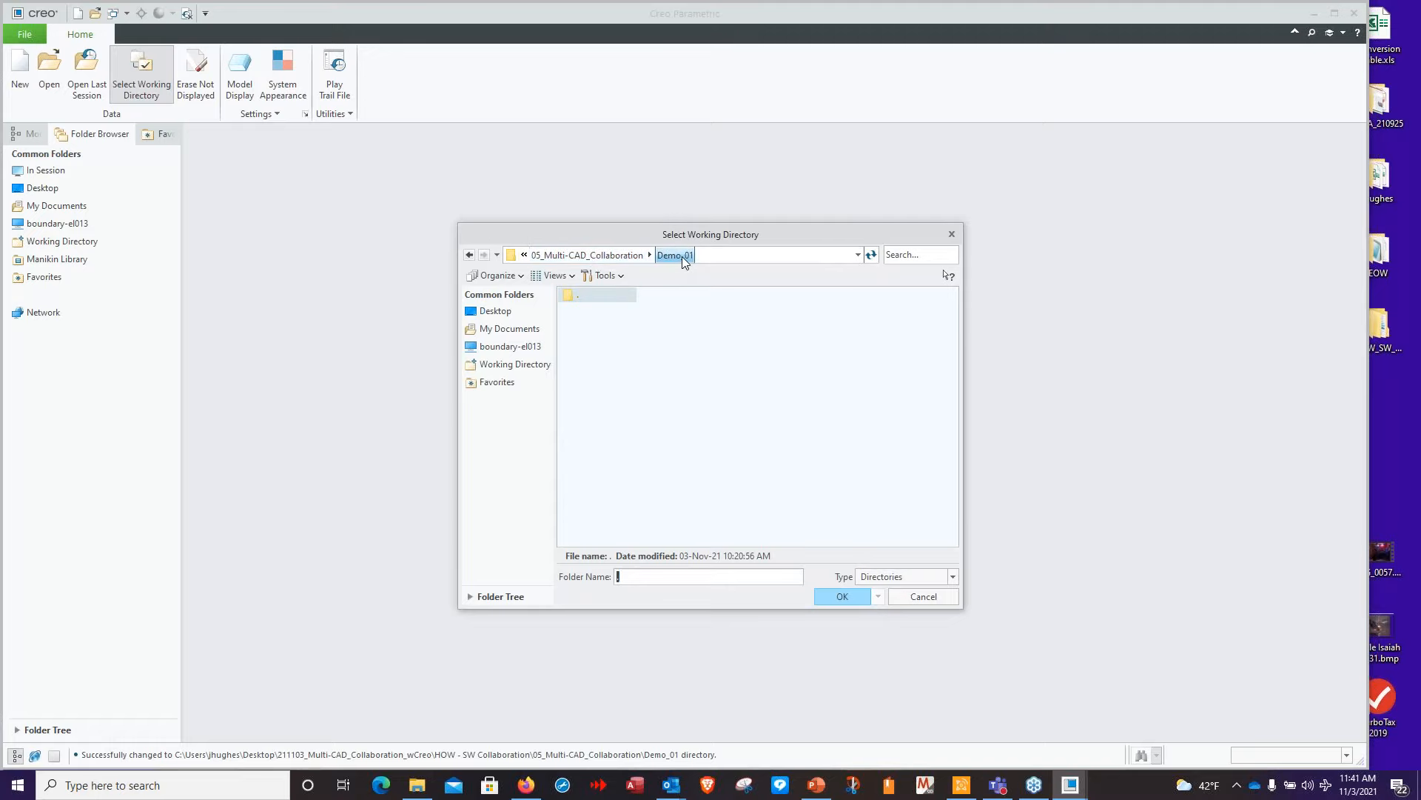
{"action": "left_click", "coordinate": [842, 596]}
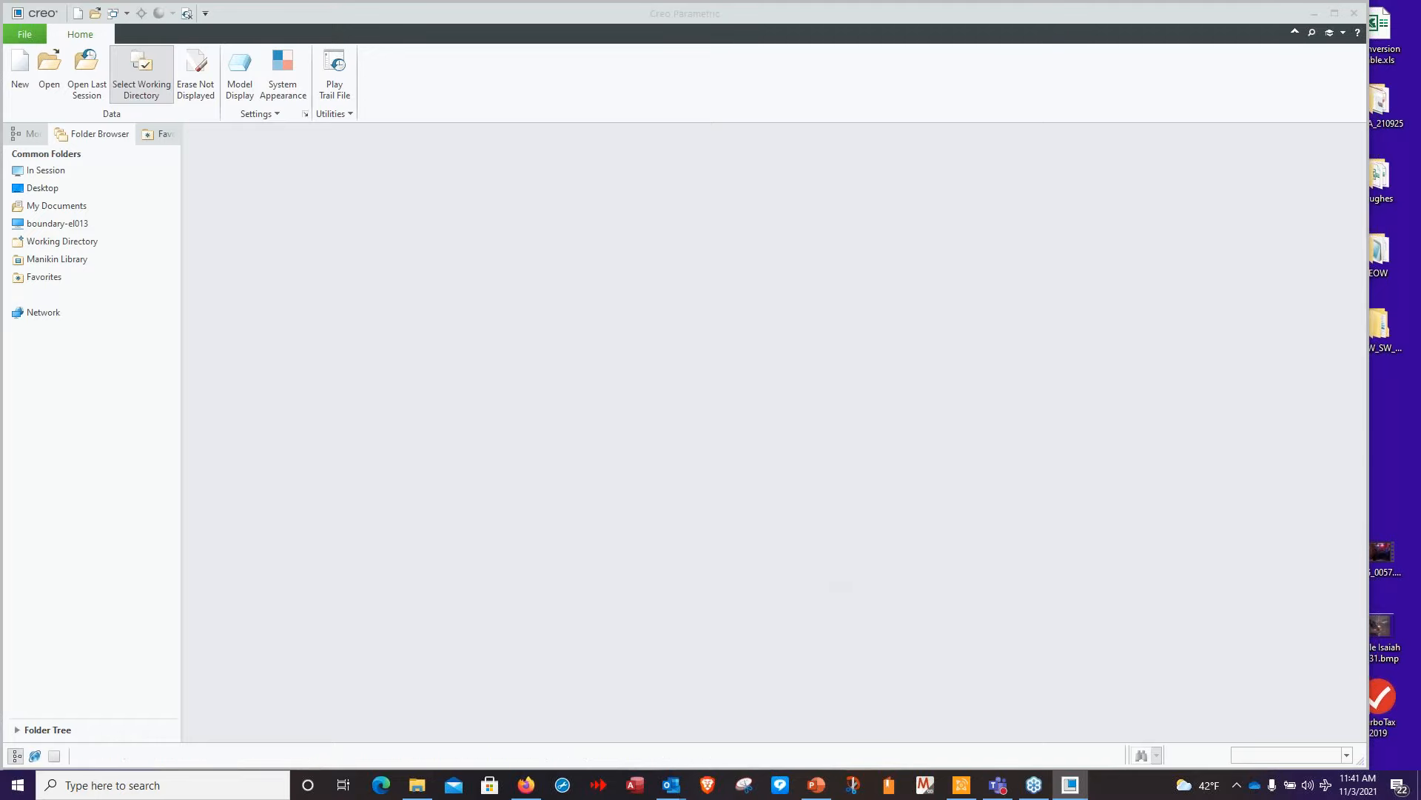
{"action": "left_click", "coordinate": [49, 90]}
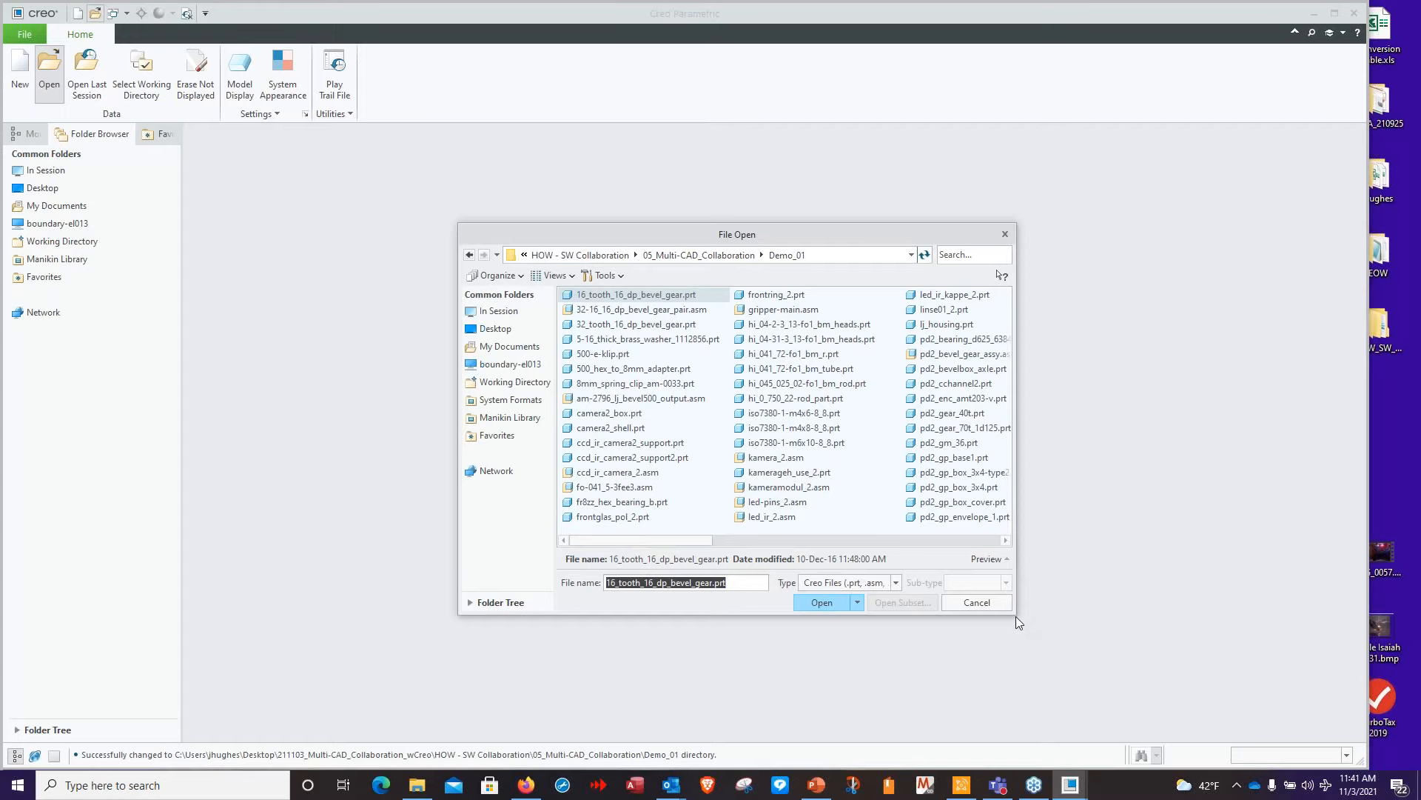
{"action": "left_click_drag", "start_coordinate": [1016, 615], "coordinate": [1083, 708]}
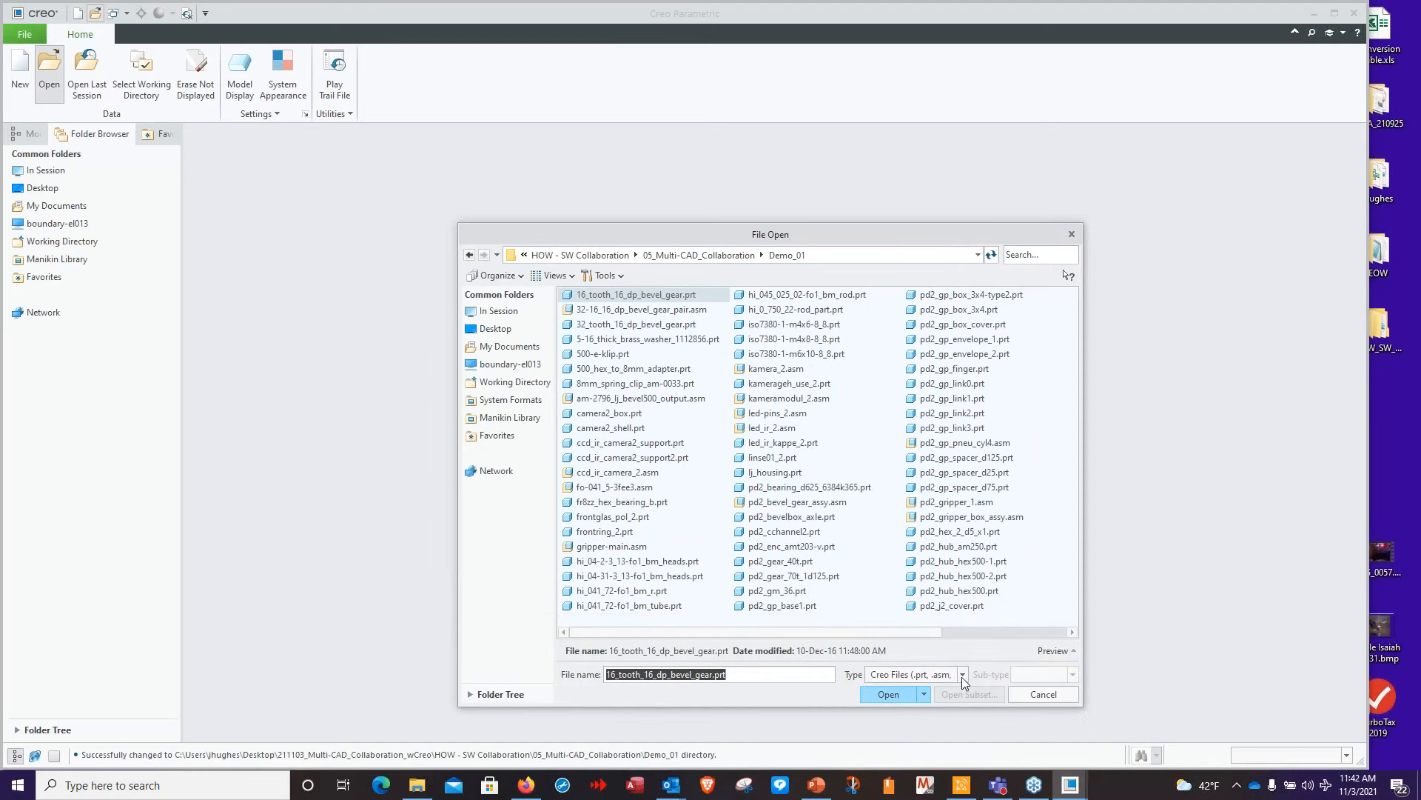
Examine the file types available for opening, including the neutral, Inventor, SolidWorks, CATIA and Solid Edge formats
{"action": "left_click", "coordinate": [962, 676]}
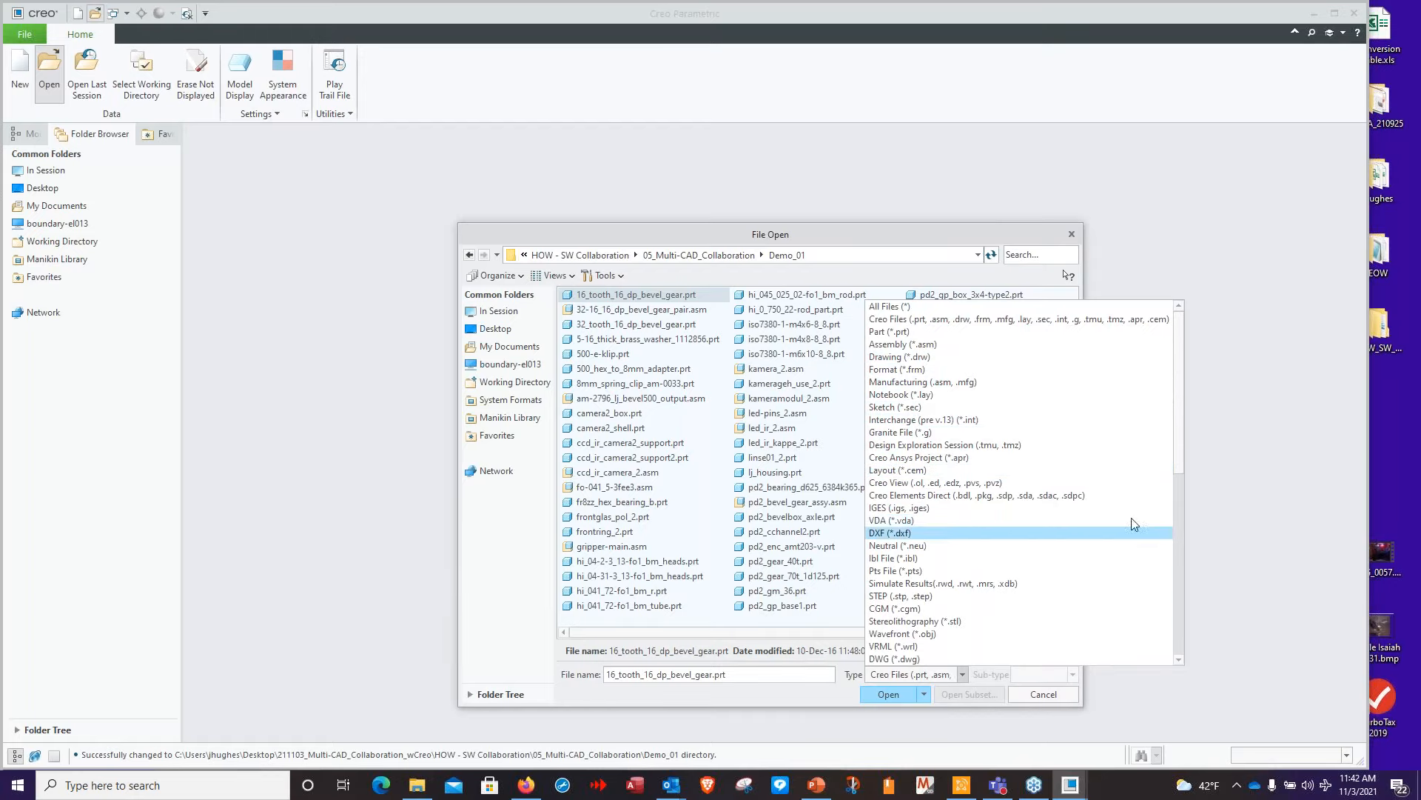
{"action": "left_click_drag", "start_coordinate": [1178, 447], "coordinate": [1180, 580]}
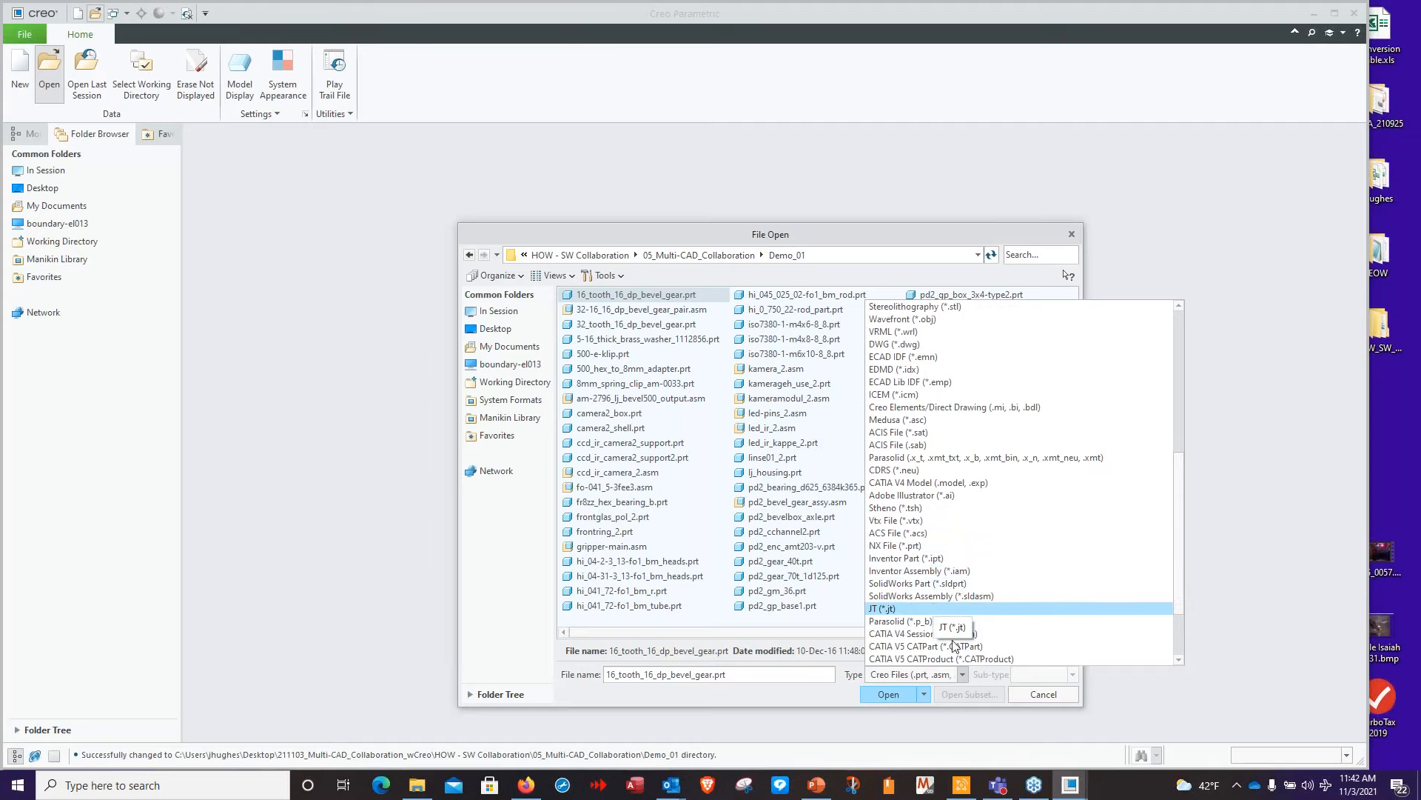
{"action": "scroll", "coordinate": [1180, 550], "scroll_direction": "down", "scroll_amount": 2}
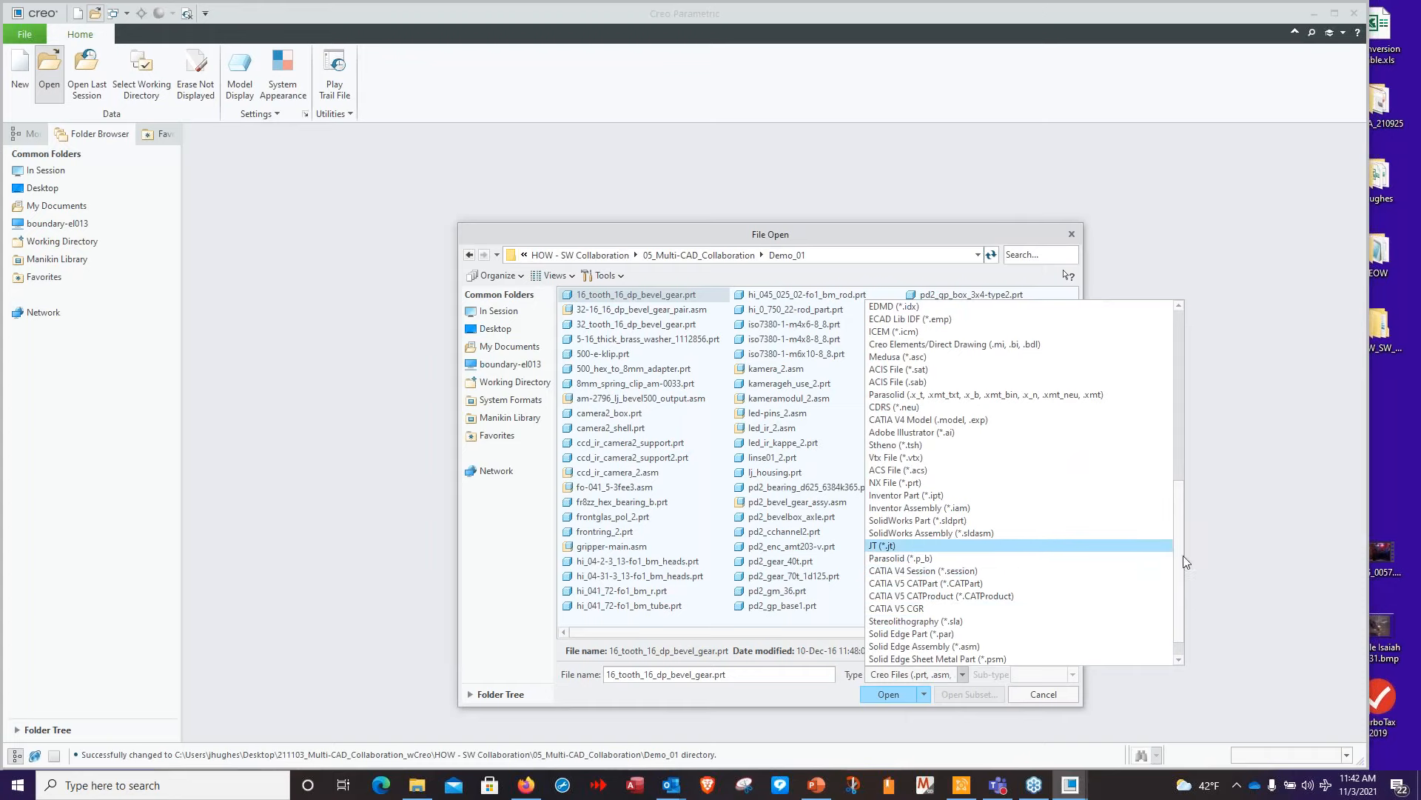
{"action": "scroll", "coordinate": [1180, 565], "scroll_direction": "down", "scroll_amount": 2}
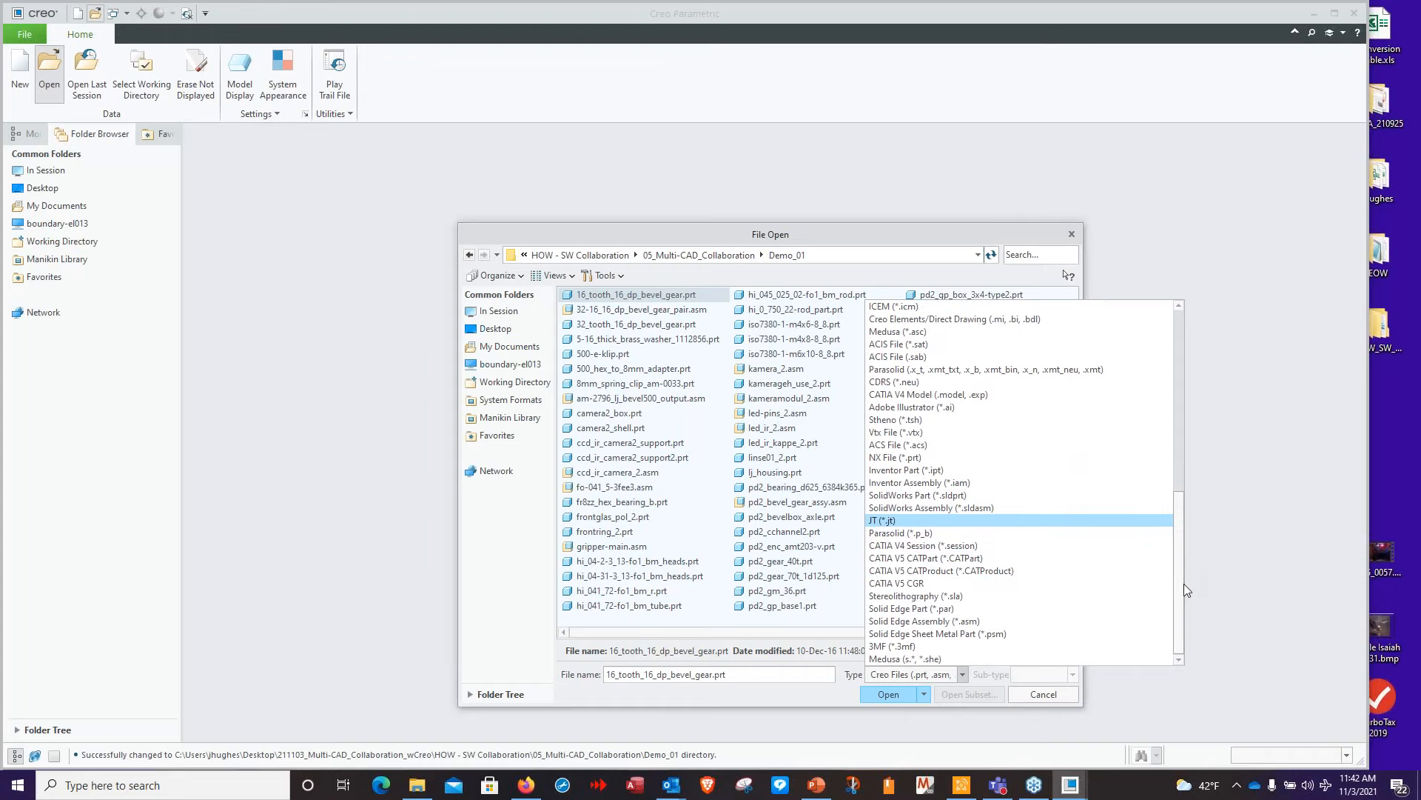
{"action": "scroll", "coordinate": [1180, 563], "scroll_direction": "up", "scroll_amount": 1}
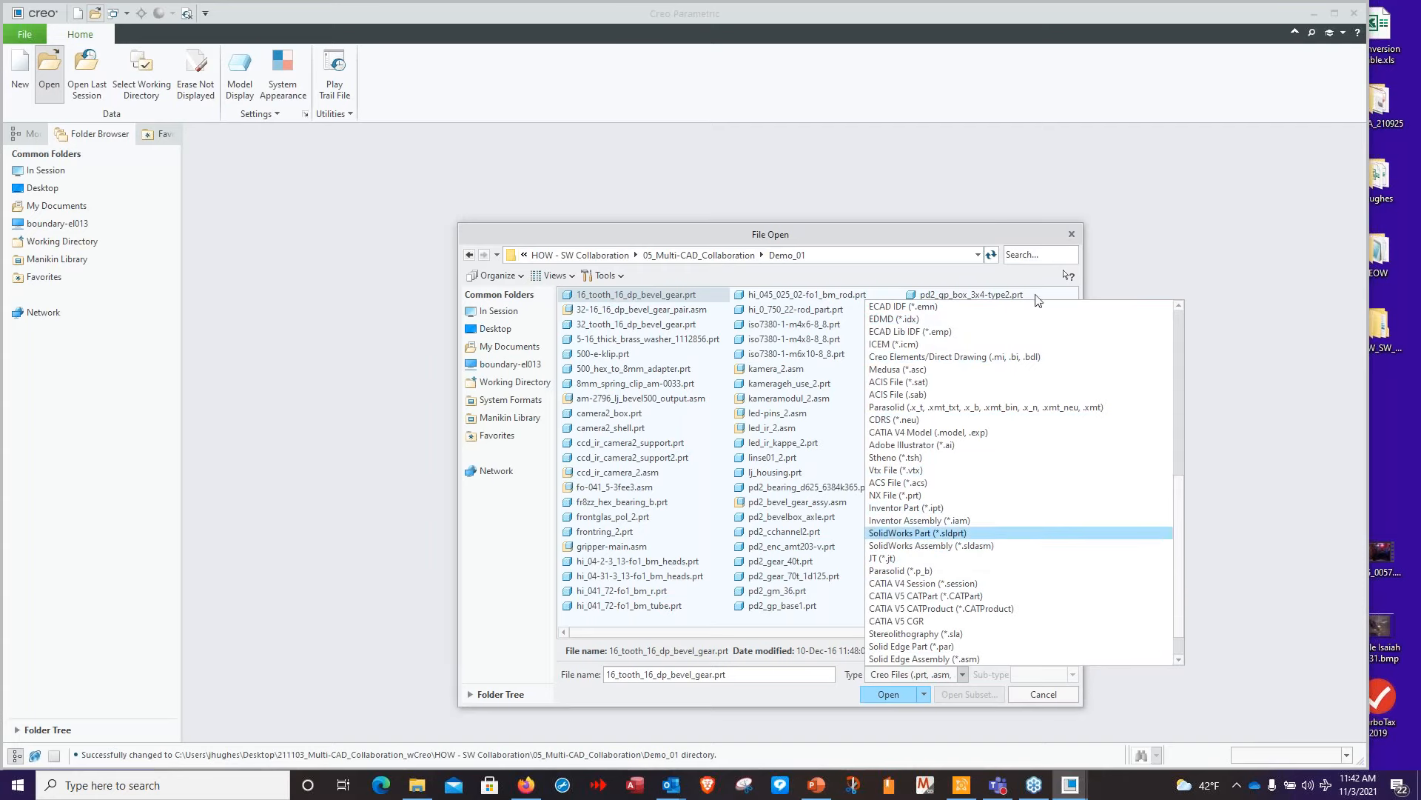
{"action": "left_click", "coordinate": [839, 617]}
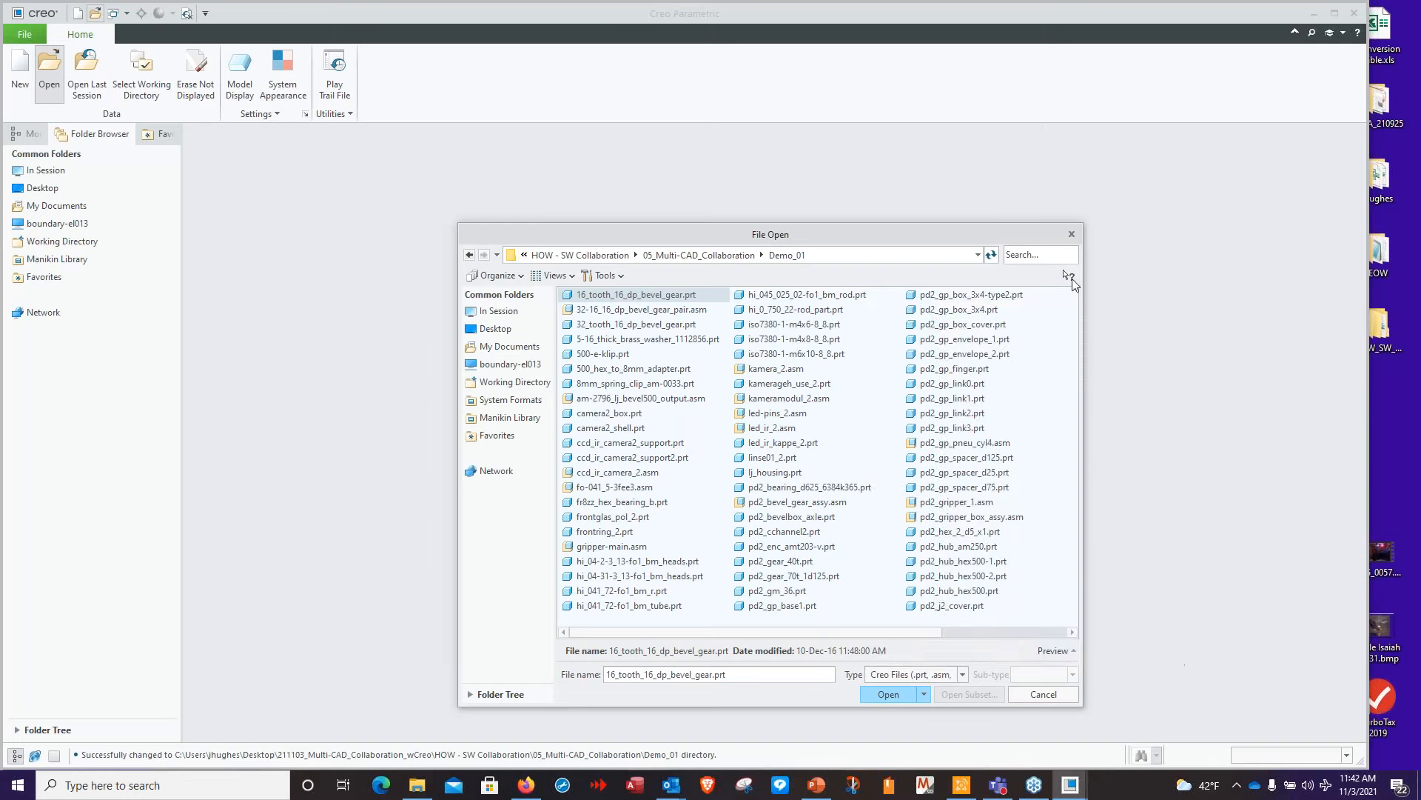
{"action": "left_click", "coordinate": [963, 674]}
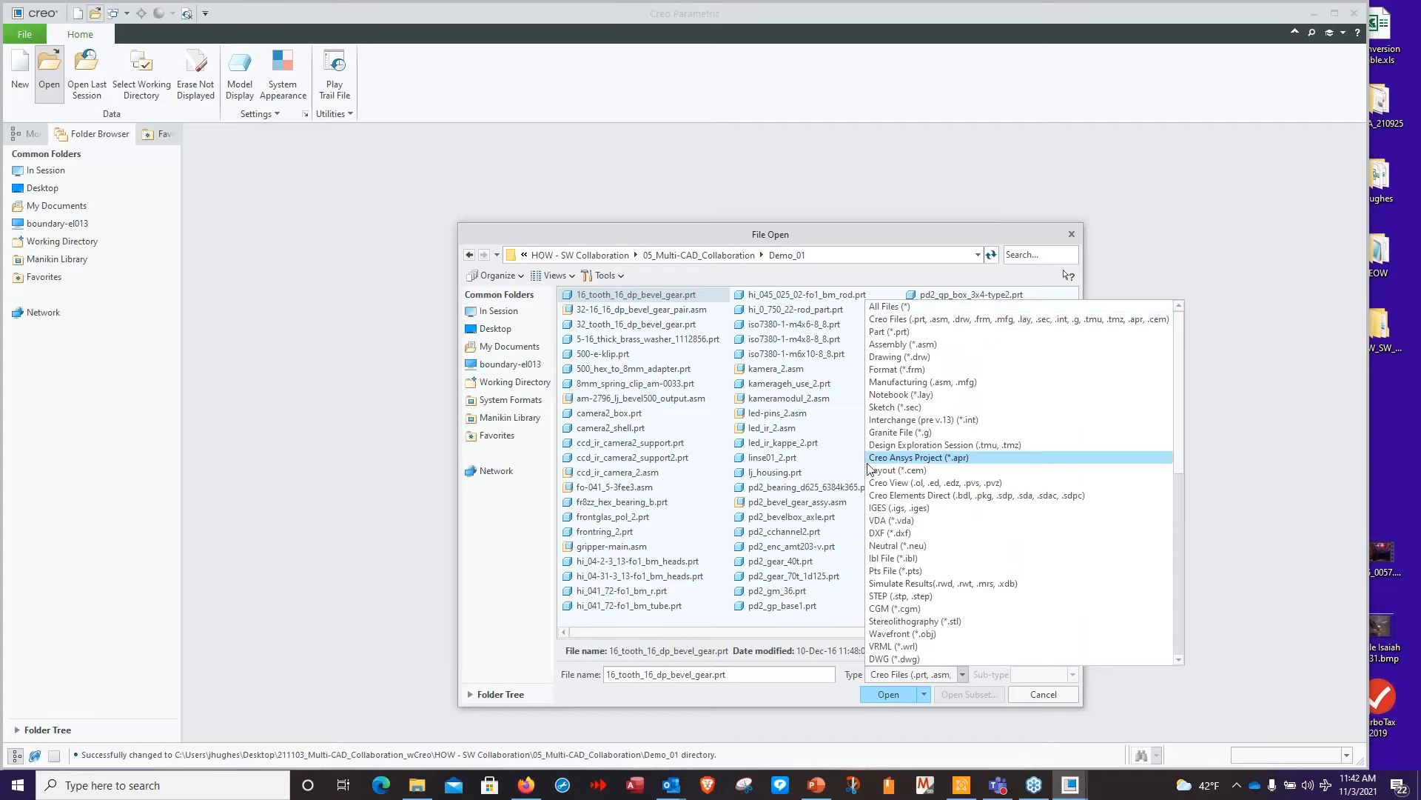
{"action": "left_click", "coordinate": [901, 242]}
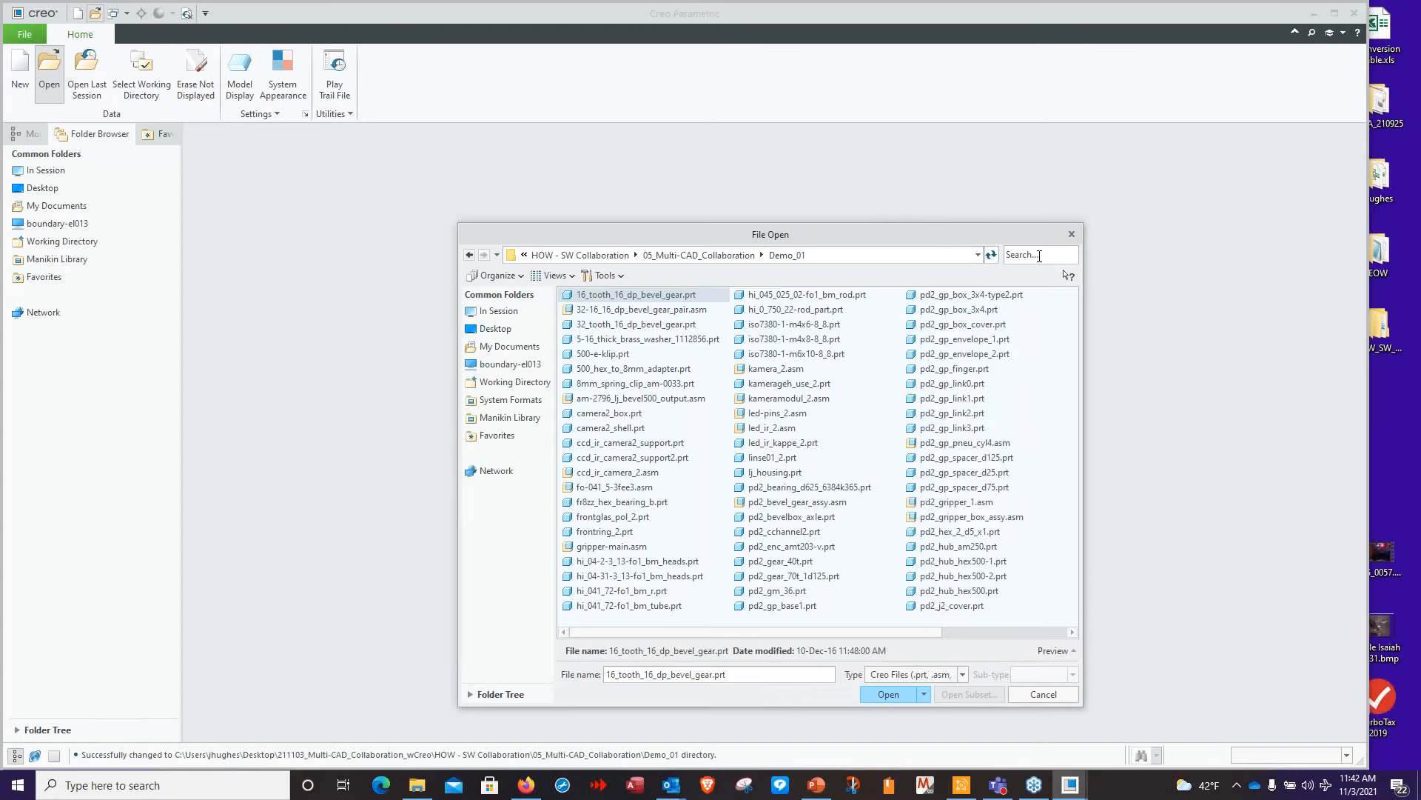
Filter the files to Assembly (*.asm), search for "gr" and open gripper-main.asm
{"action": "left_click", "coordinate": [952, 675]}
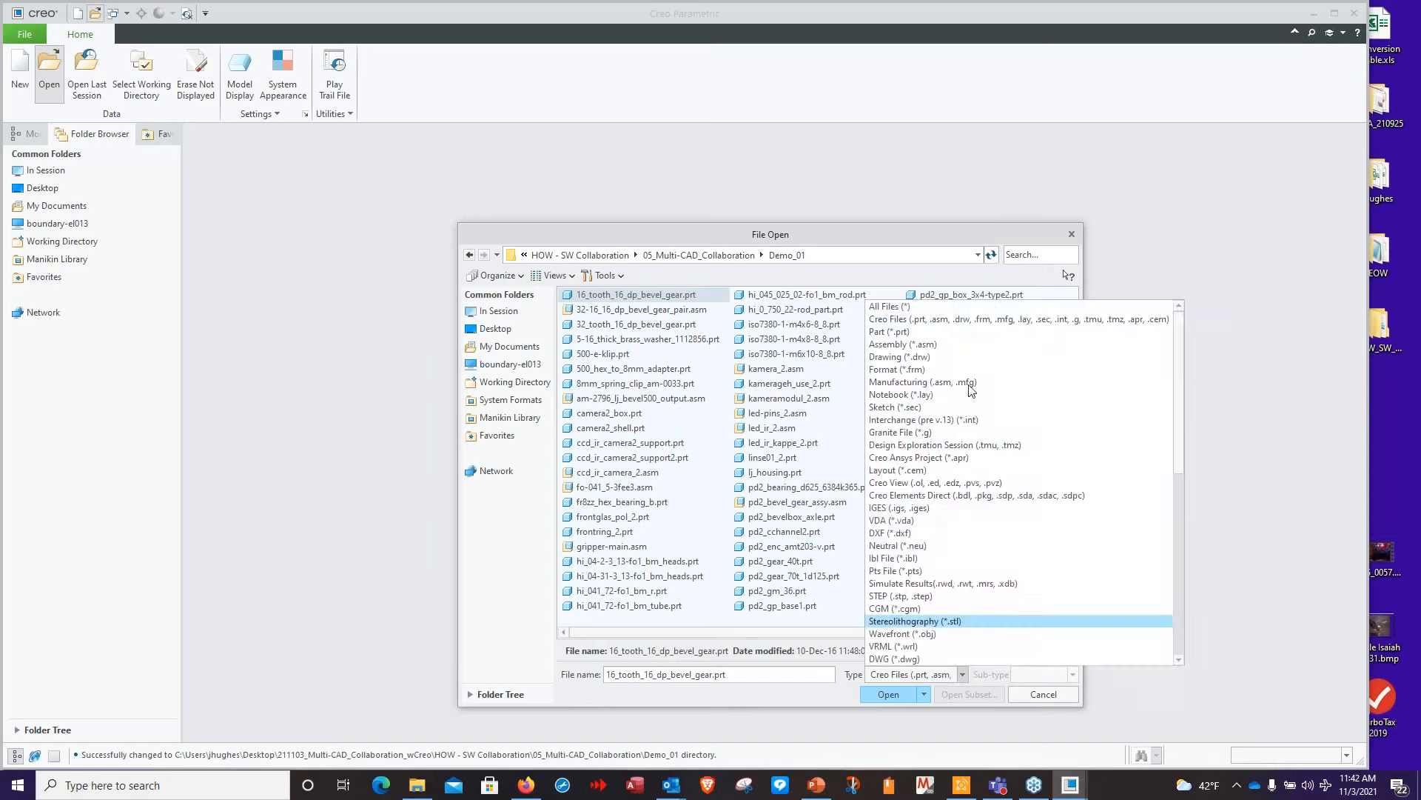
{"action": "left_click", "coordinate": [920, 344]}
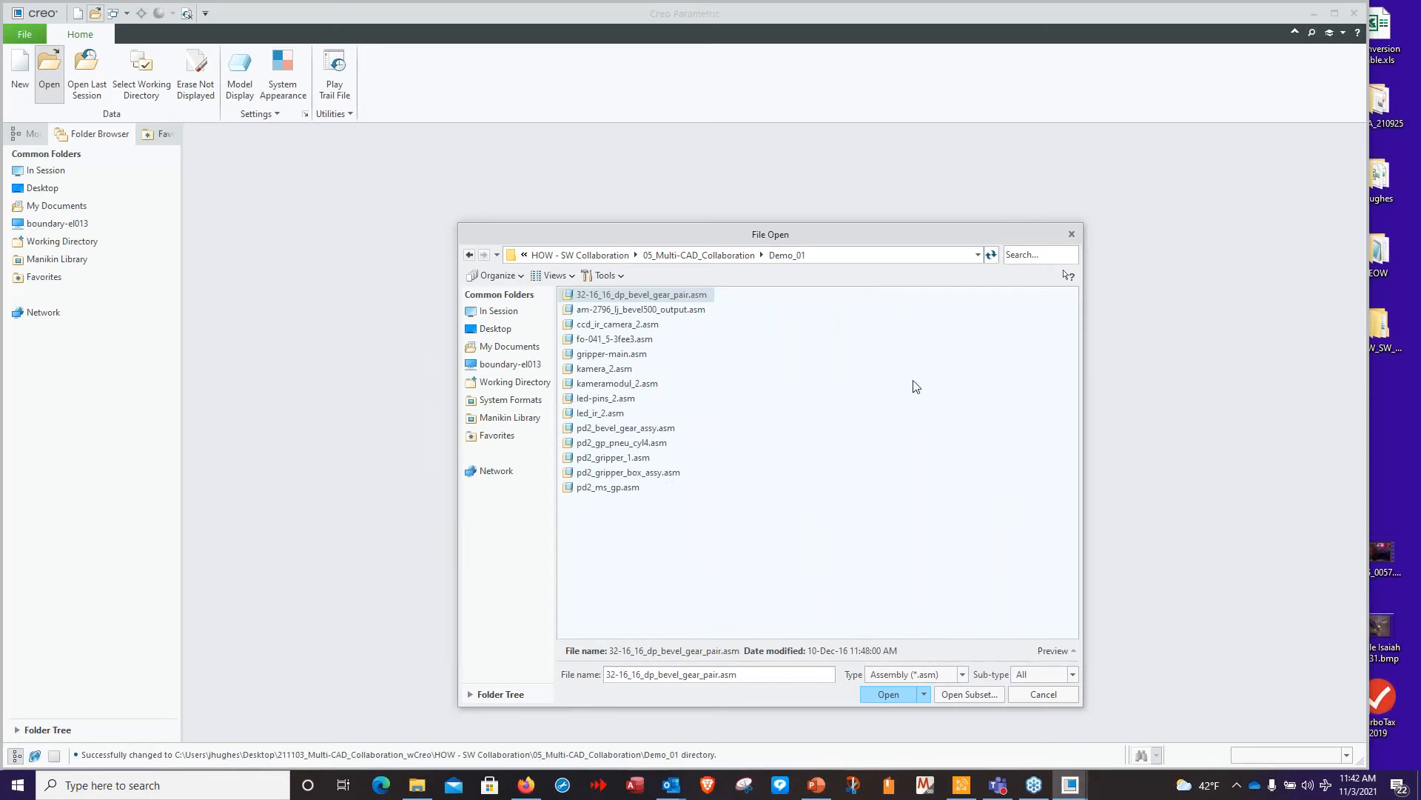
{"action": "left_click", "coordinate": [1037, 255]}
{"action": "type", "text": "gr"}
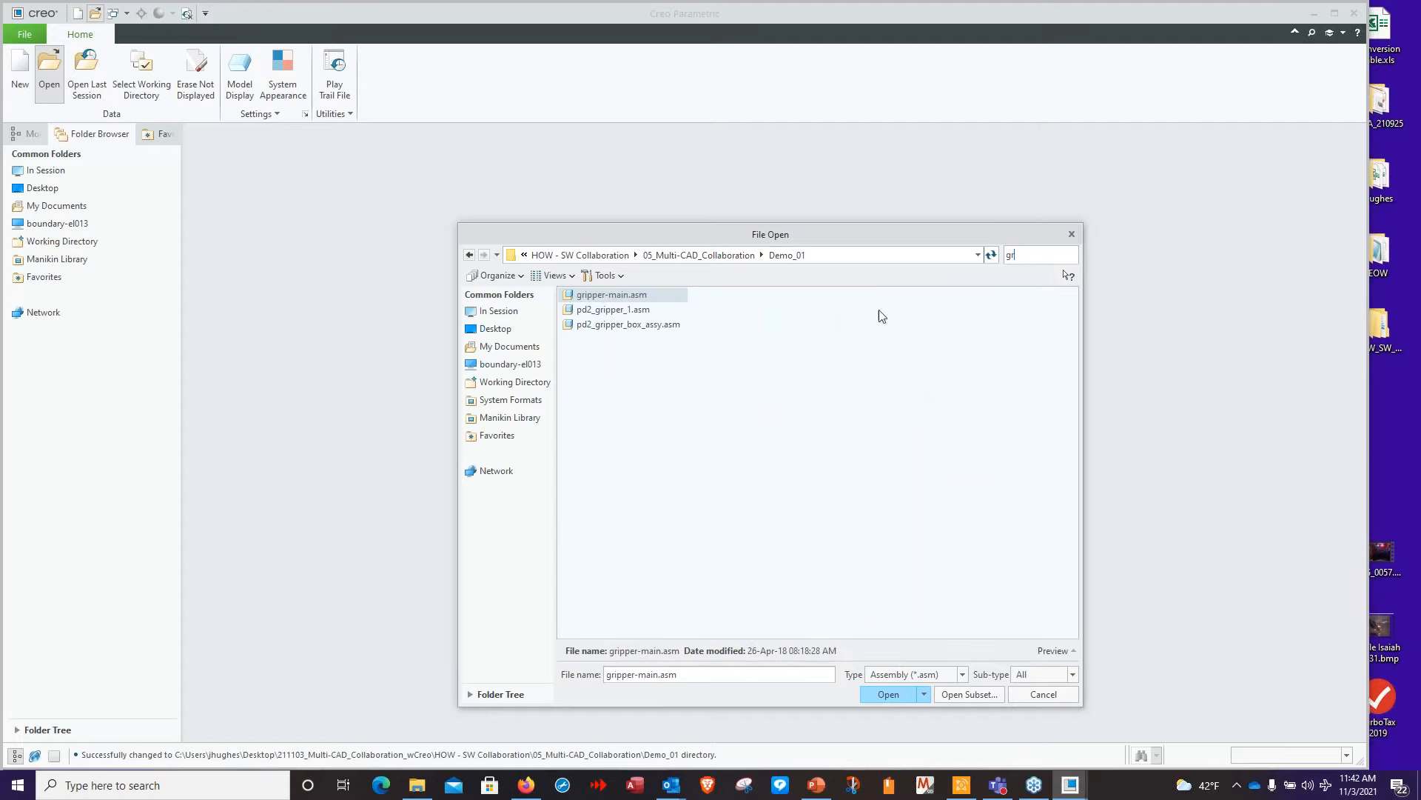
{"action": "left_click", "coordinate": [888, 694]}
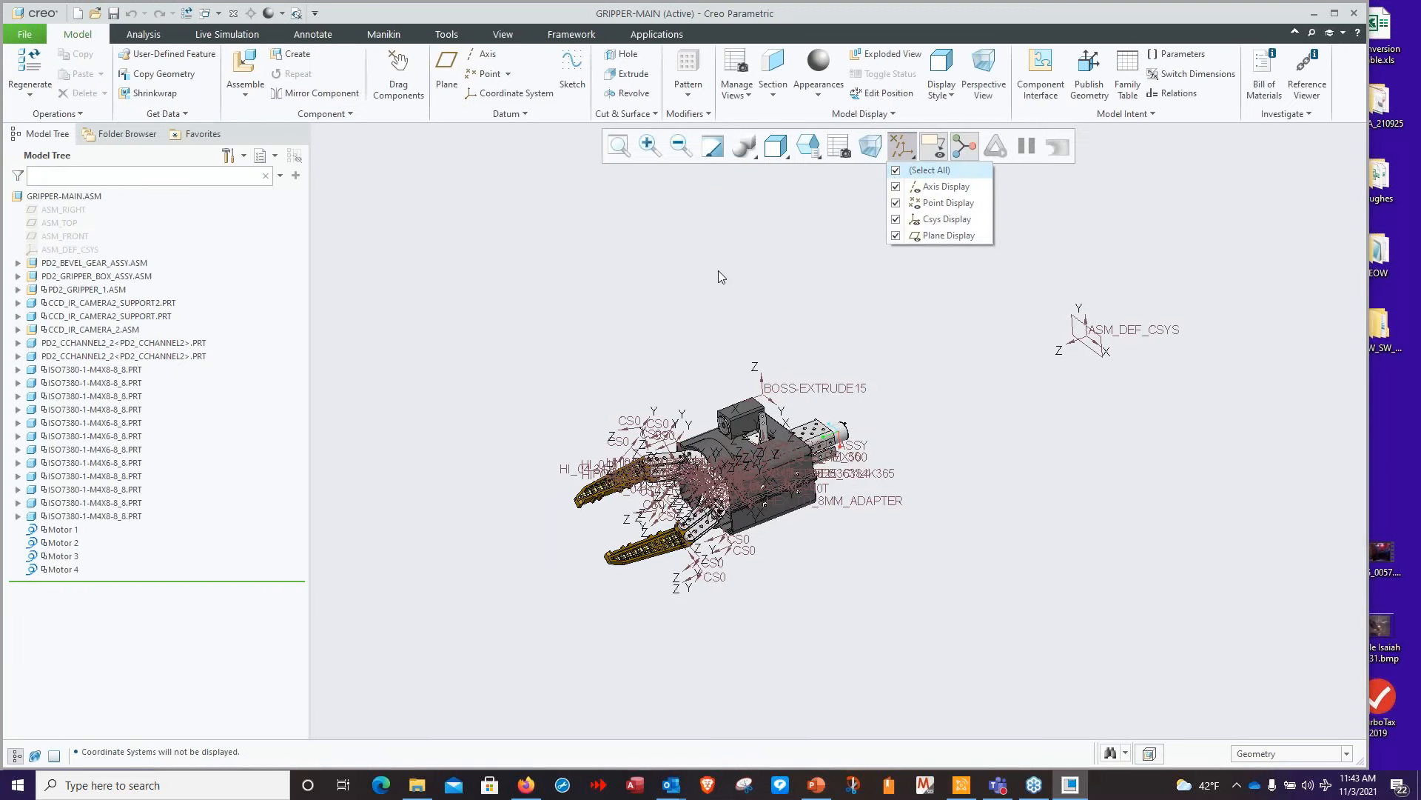
Hide all components from PD2_GRIPPER_1.ASM through the last ISO7380 screw, keeping the bevel gear and gripper box assemblies shown
{"action": "scroll", "coordinate": [670, 333], "scroll_direction": "up", "scroll_amount": 5}
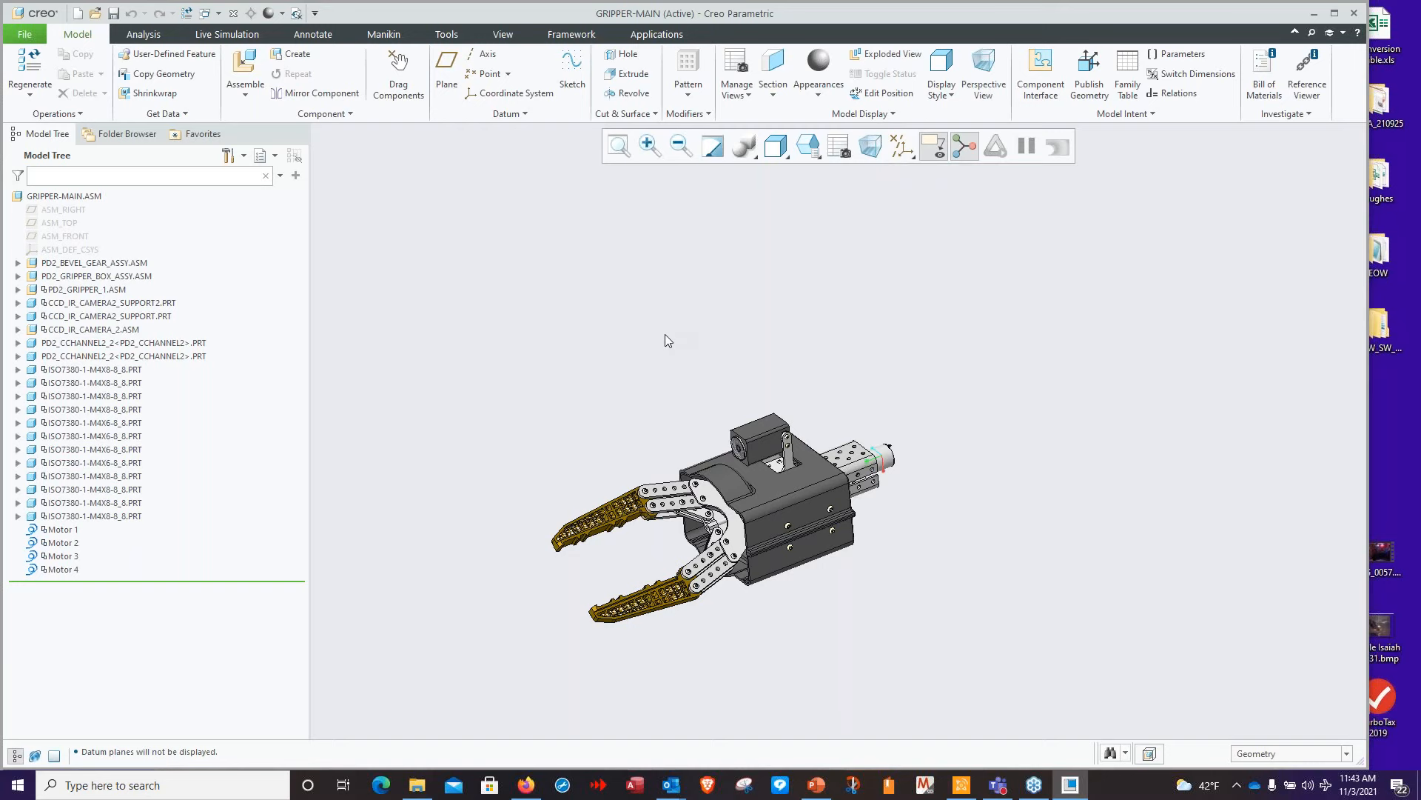
{"action": "middle_click_drag", "start_coordinate": [659, 357], "coordinate": [685, 228], "text": "shift"}
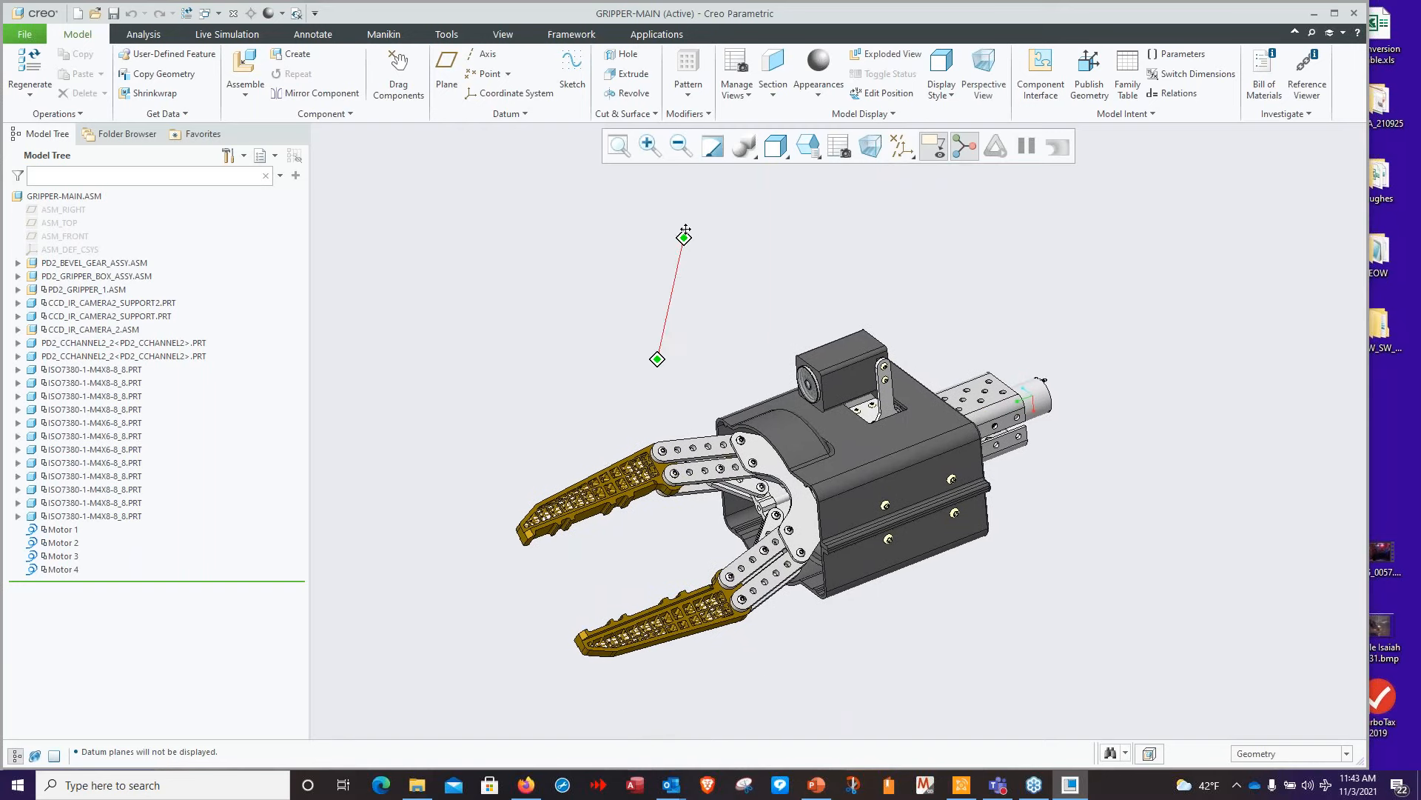
{"action": "scroll", "coordinate": [673, 307], "scroll_direction": "down", "scroll_amount": 2}
{"action": "middle_click_drag", "start_coordinate": [742, 358], "coordinate": [704, 249]}
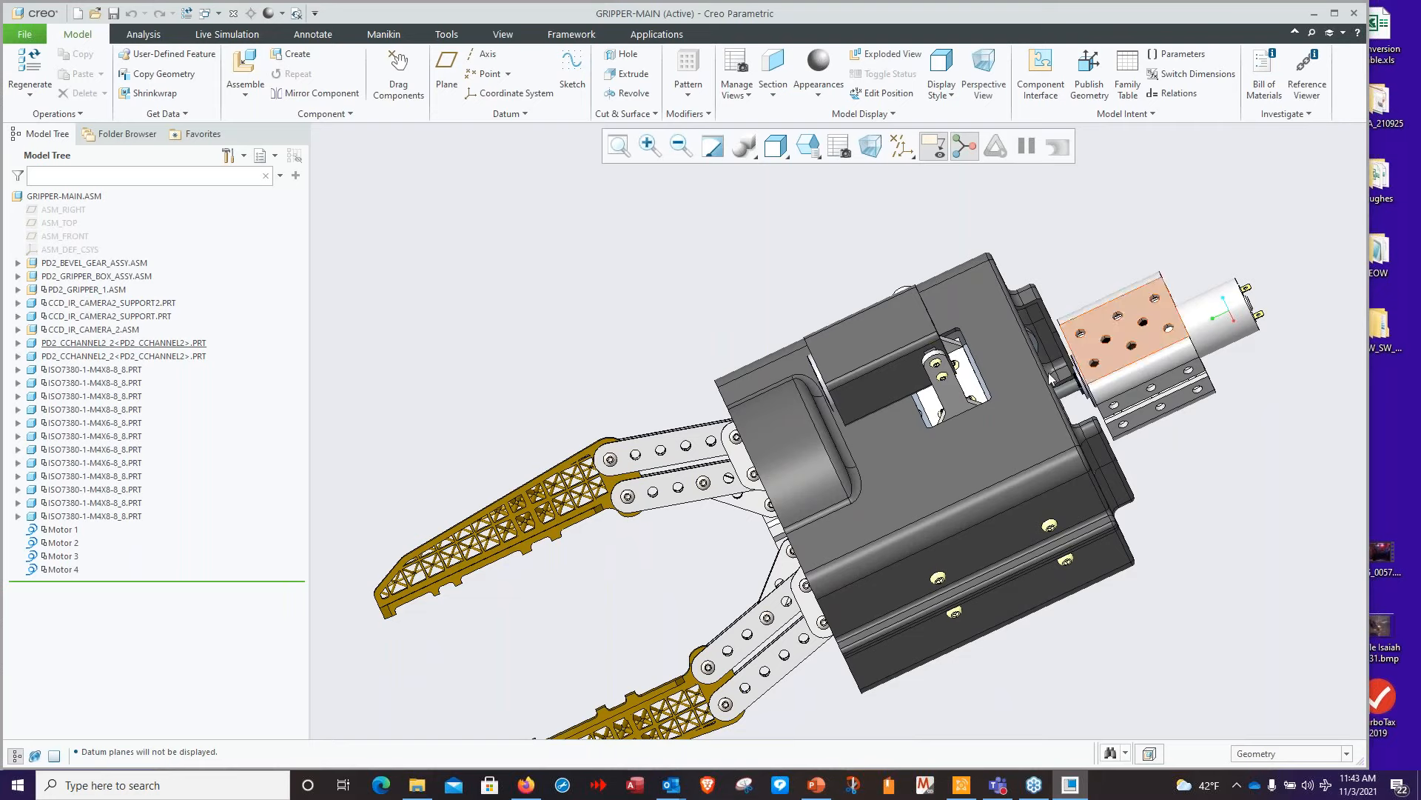
{"action": "left_click", "coordinate": [84, 290]}
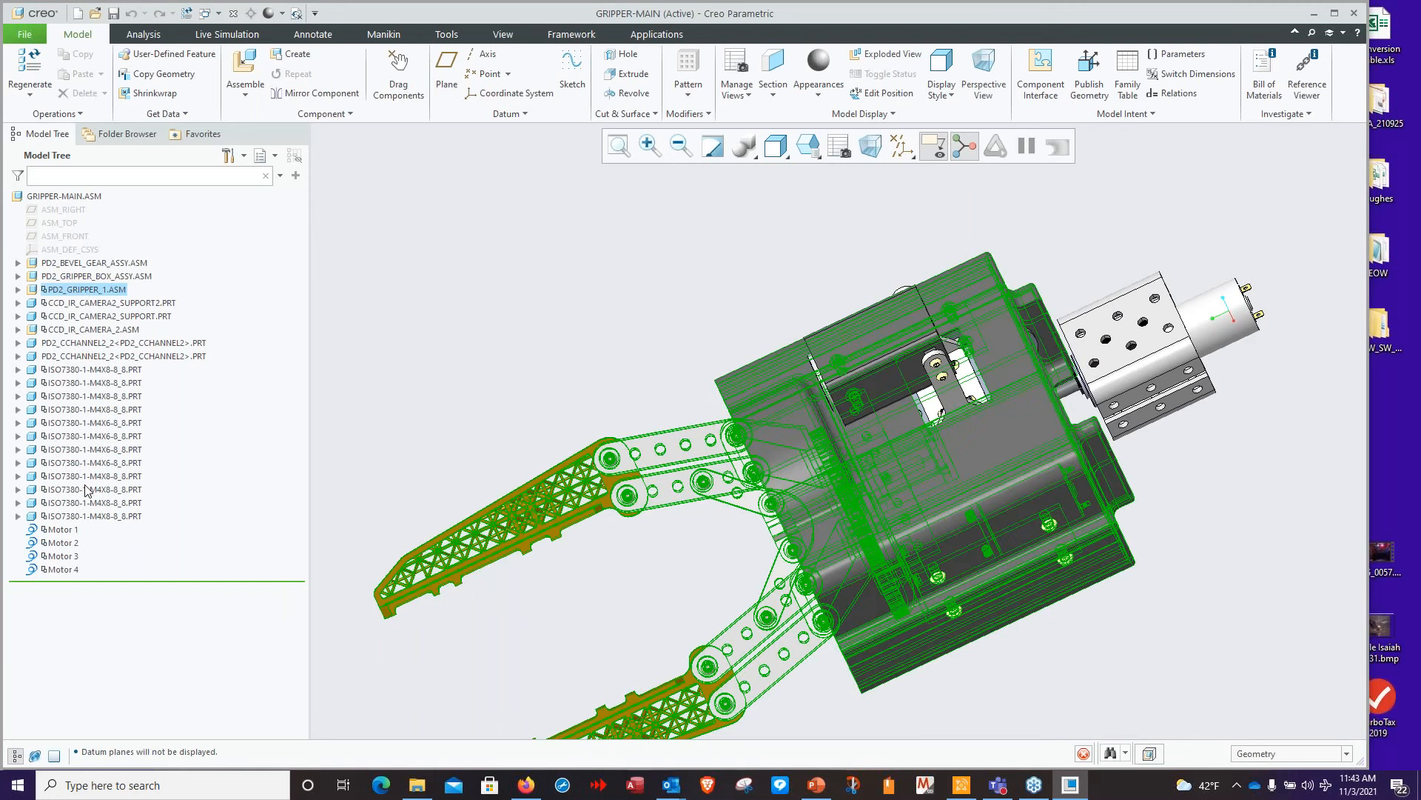
{"action": "left_click", "coordinate": [93, 516], "text": "shift"}
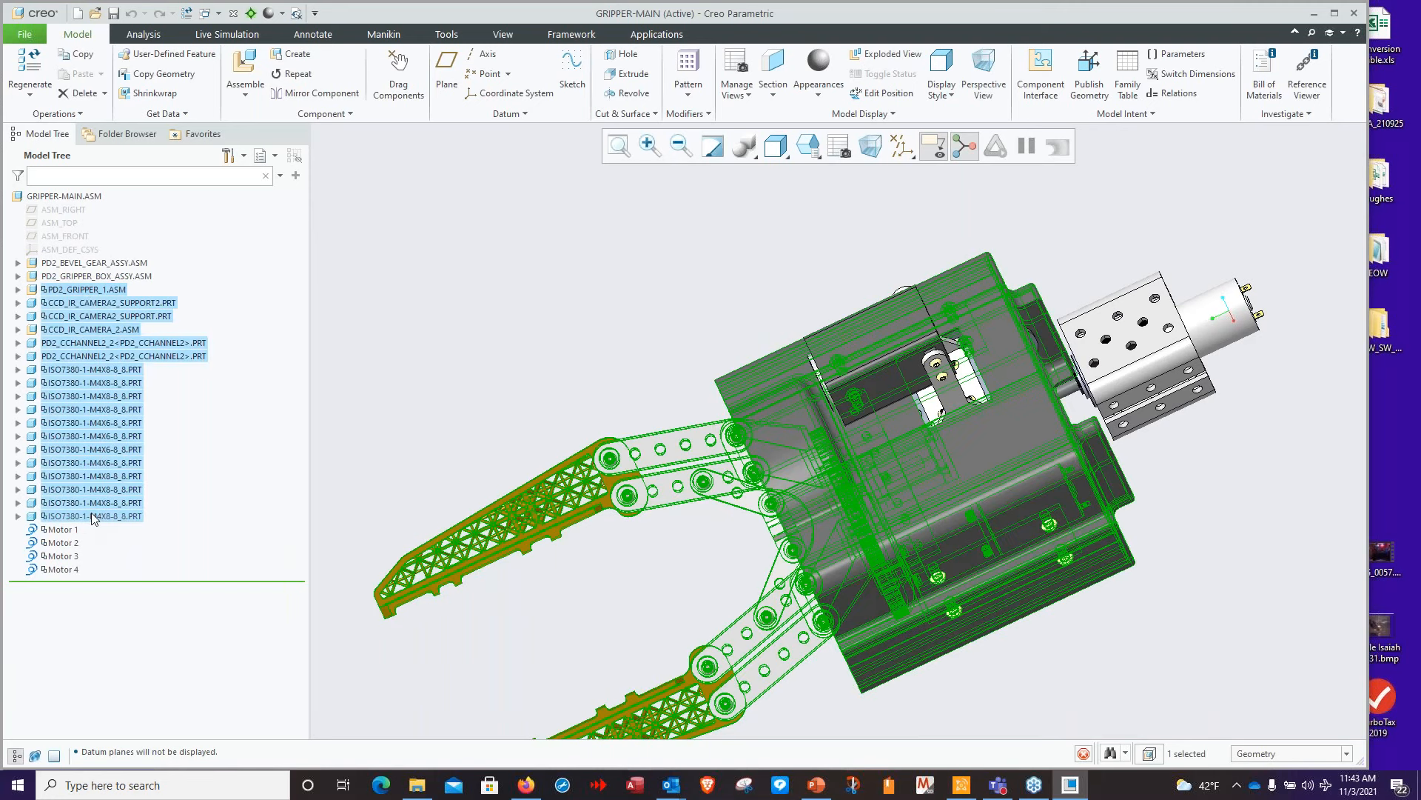
{"action": "right_click", "coordinate": [98, 386]}
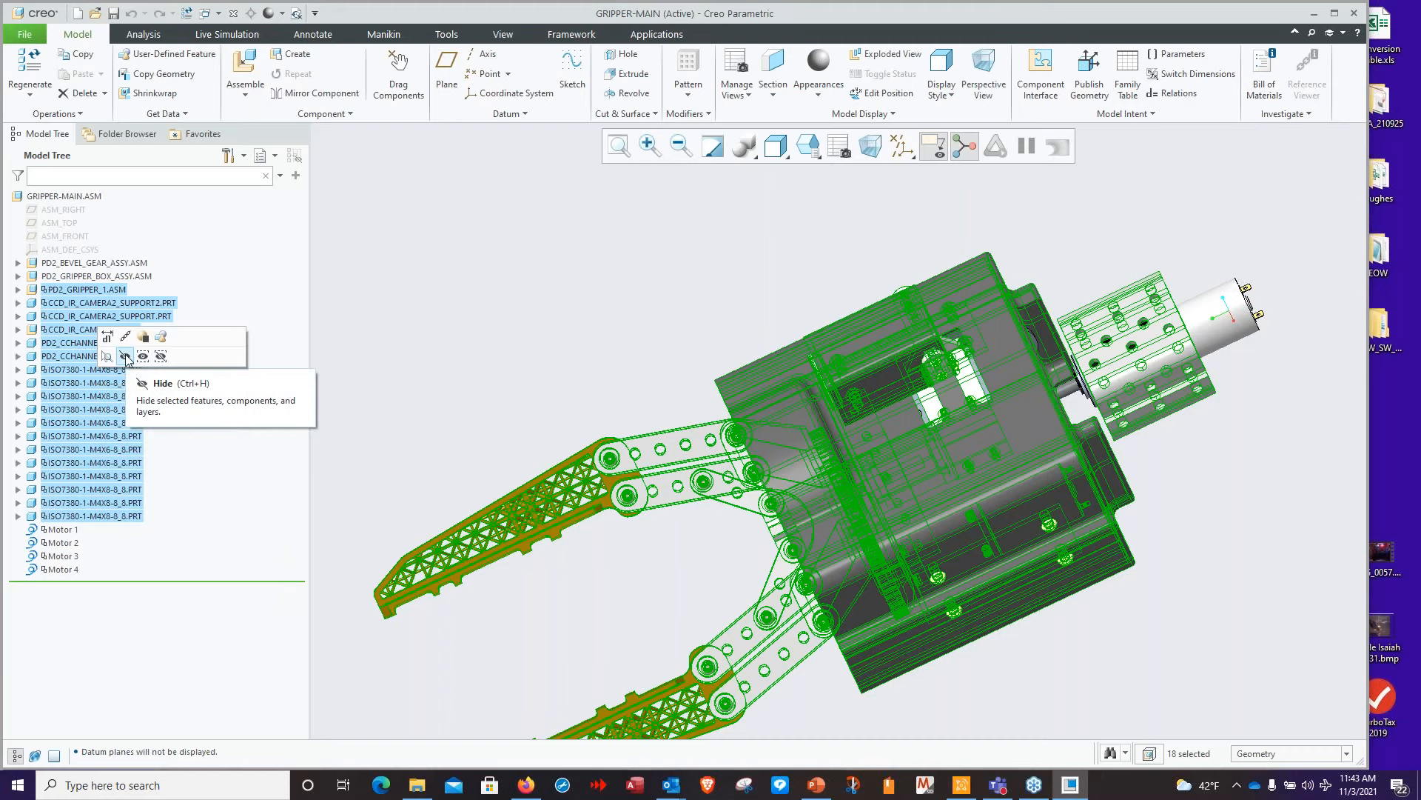
{"action": "left_click", "coordinate": [125, 356]}
Insert the SolidWorks assembly pd2_bevel_gear_box_assy_sw.sldasm as a component of the gripper assembly
{"action": "middle_click_drag", "start_coordinate": [692, 507], "coordinate": [705, 474]}
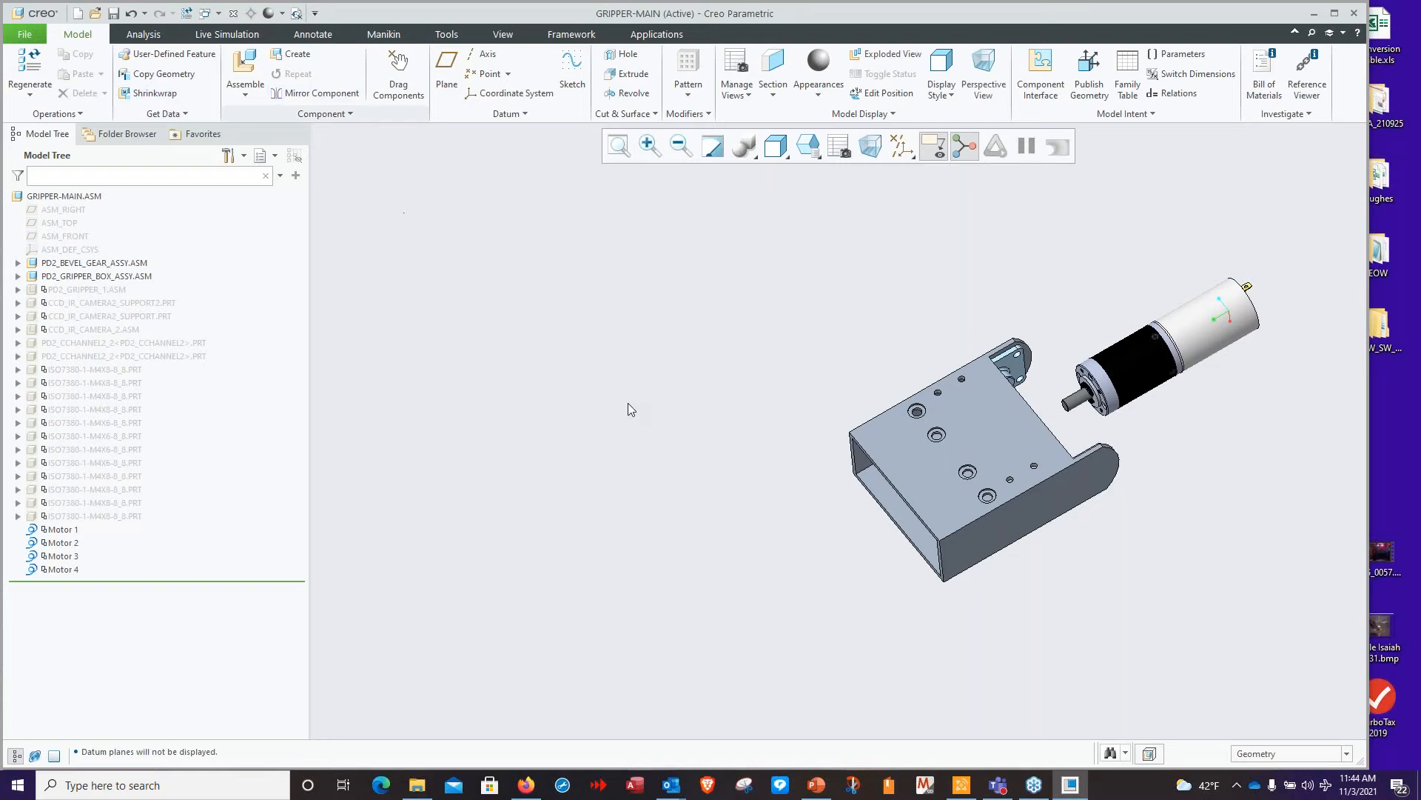
{"action": "left_click", "coordinate": [251, 99]}
{"action": "left_click", "coordinate": [259, 112]}
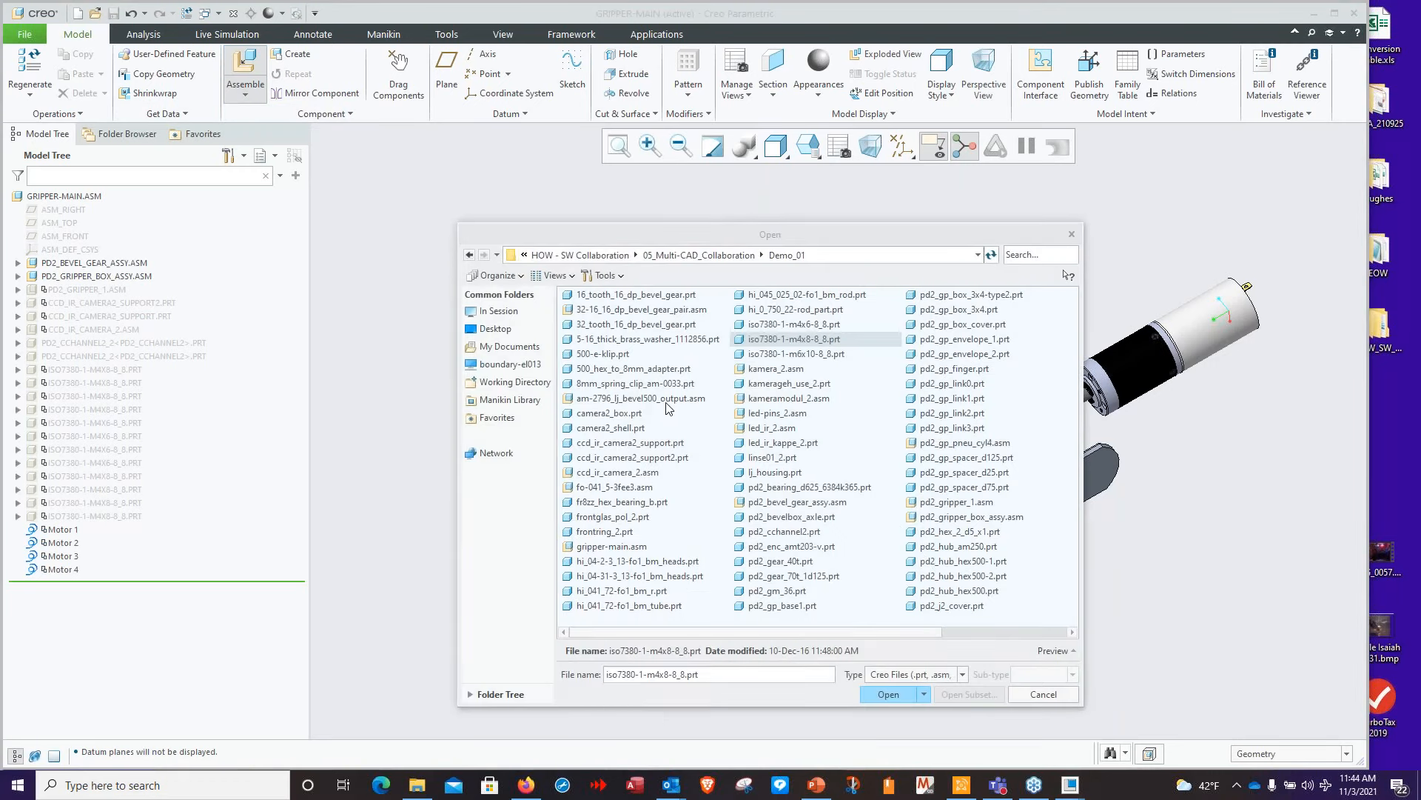
{"action": "left_click", "coordinate": [963, 674]}
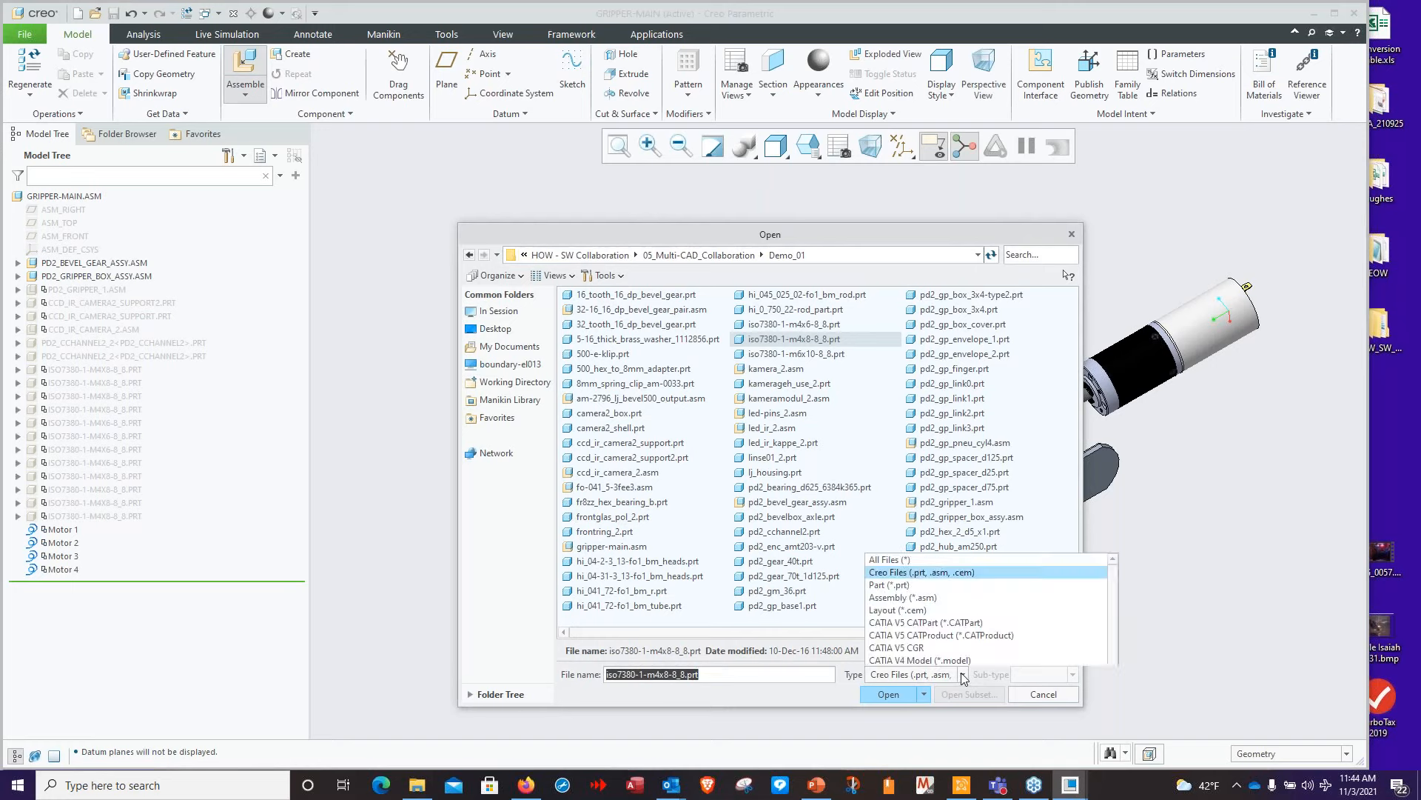
{"action": "mouse_move", "coordinate": [1117, 473]}
{"action": "left_mouse_down"}
{"action": "mouse_move", "coordinate": [1127, 620]}
{"action": "mouse_move", "coordinate": [1119, 466]}
{"action": "left_mouse_up"}
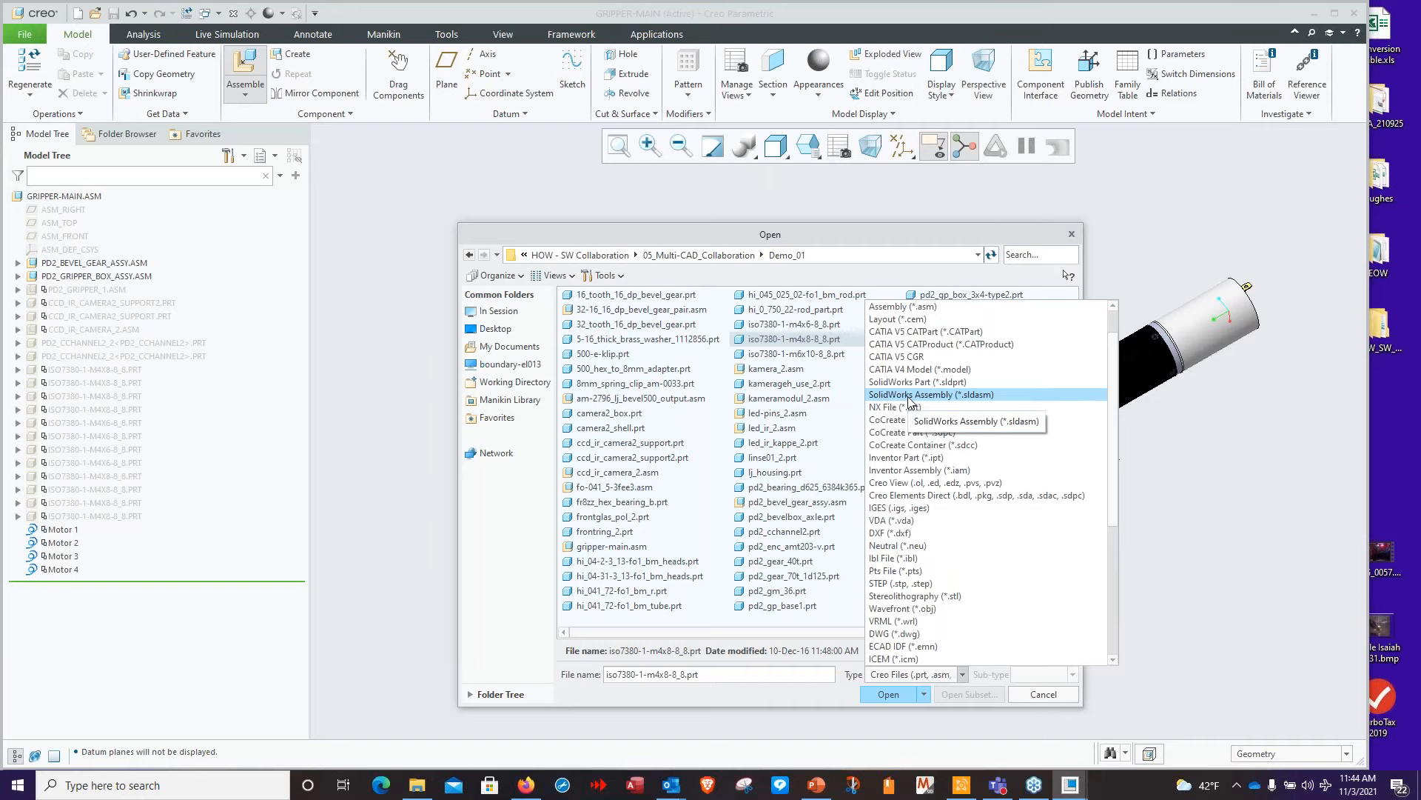
{"action": "left_click", "coordinate": [910, 400]}
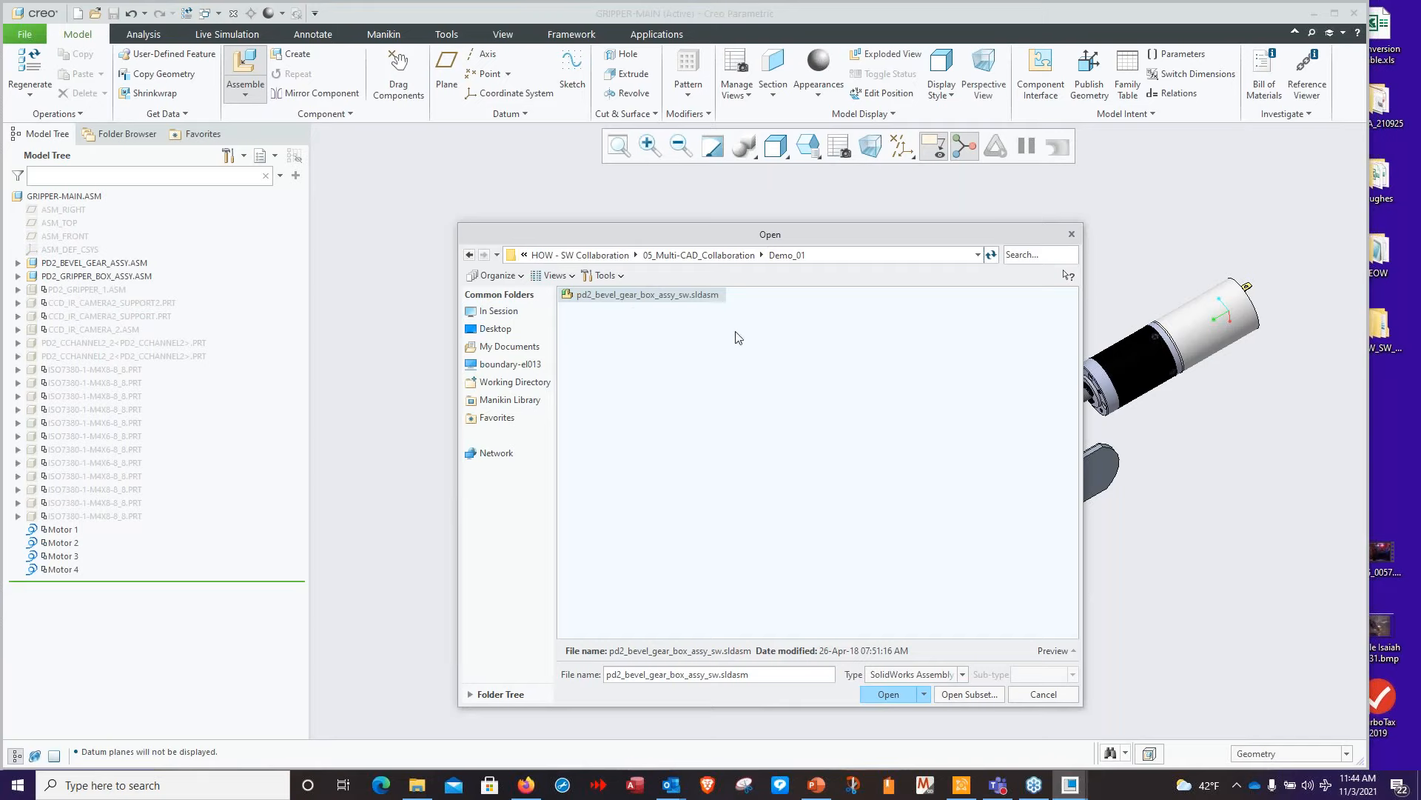
{"action": "left_click", "coordinate": [891, 695]}
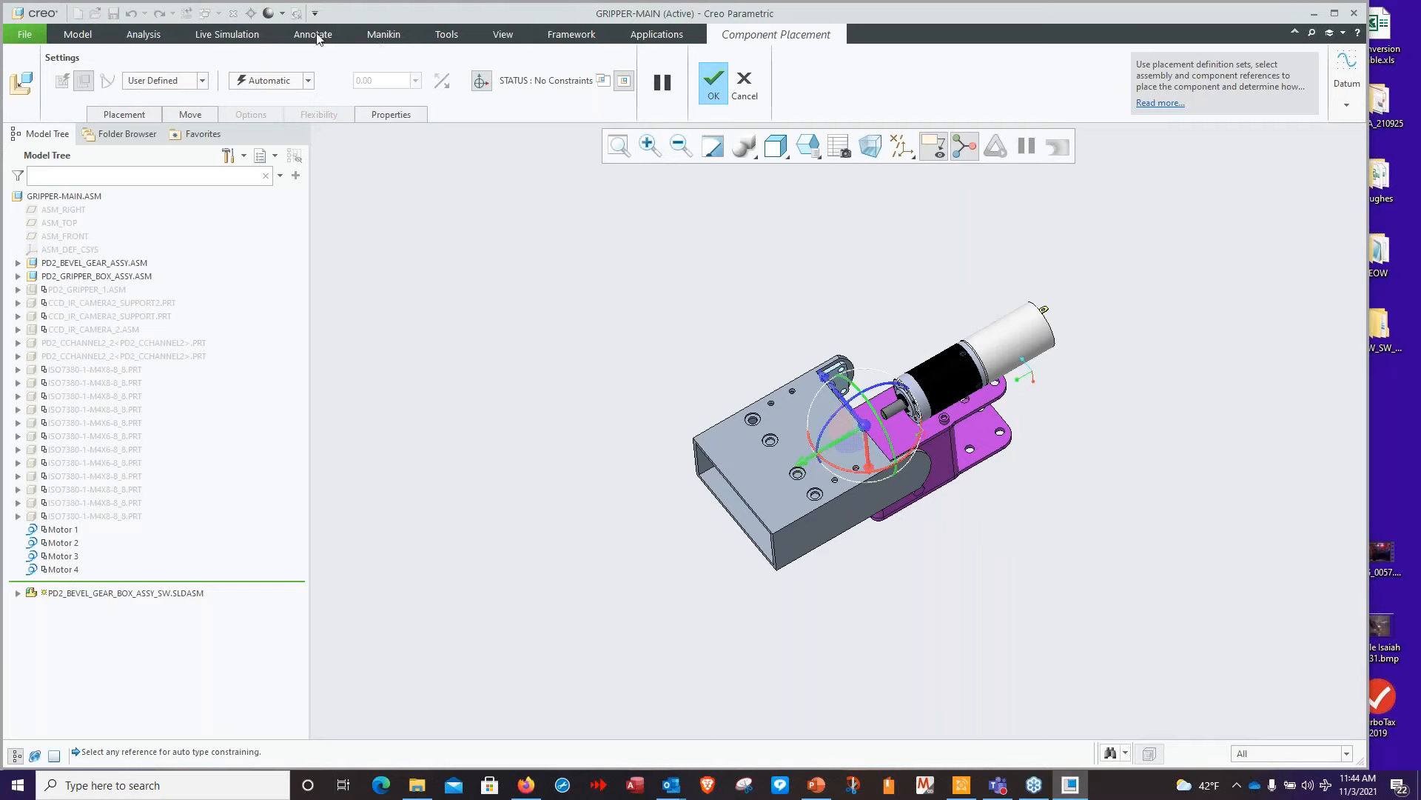
Place the inserted SolidWorks gear box assembly with a Default constraint and accept the placement
{"action": "left_click", "coordinate": [309, 81]}
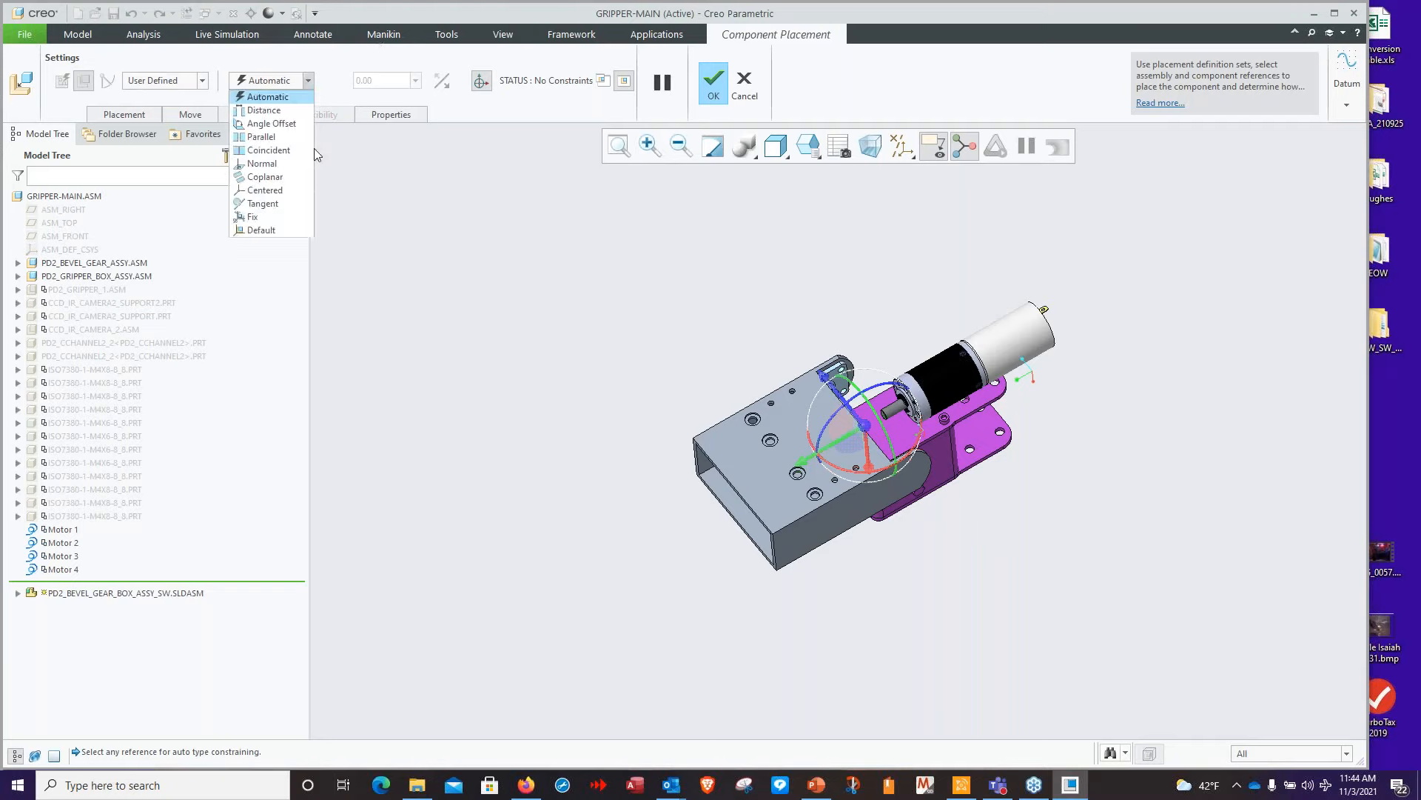
{"action": "left_click", "coordinate": [261, 230]}
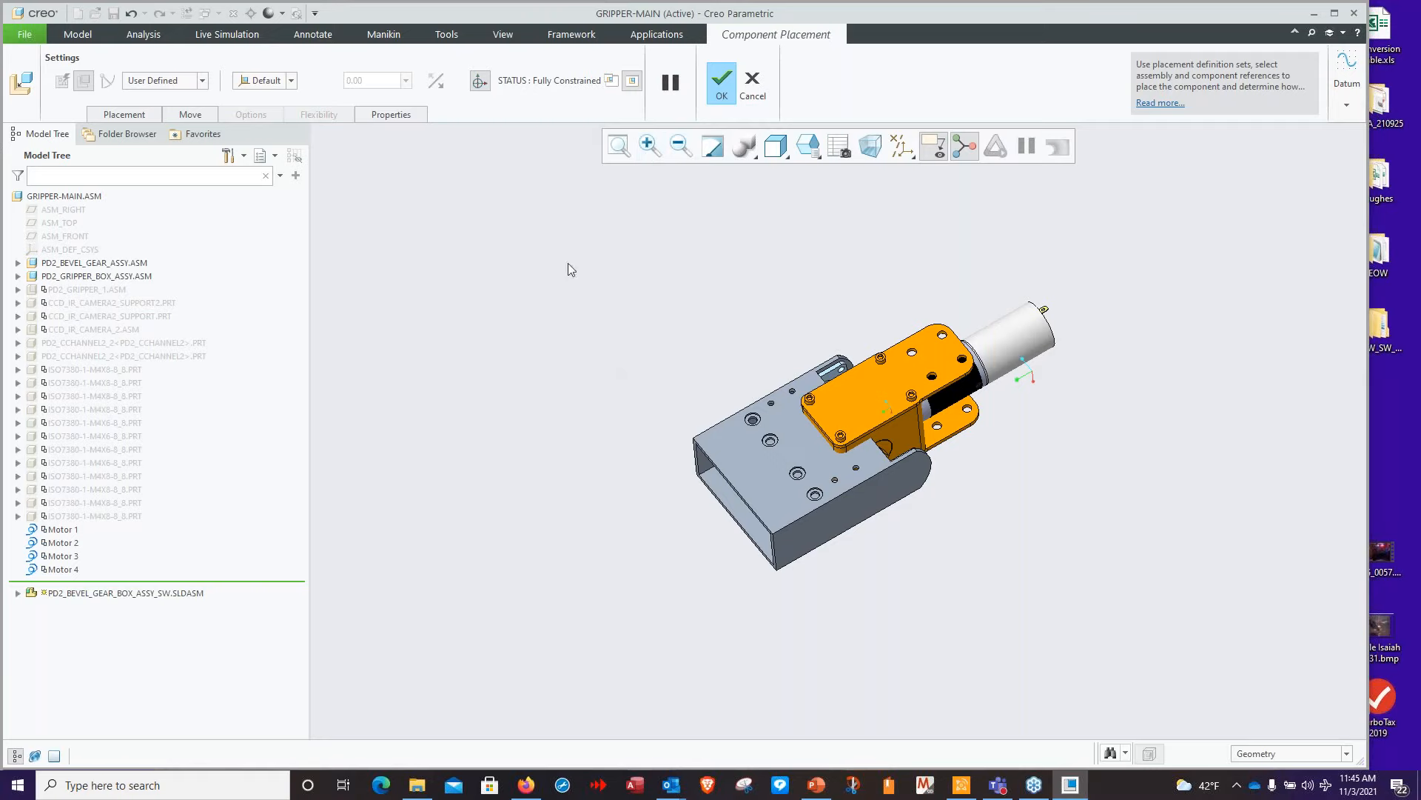
{"action": "left_click", "coordinate": [291, 81]}
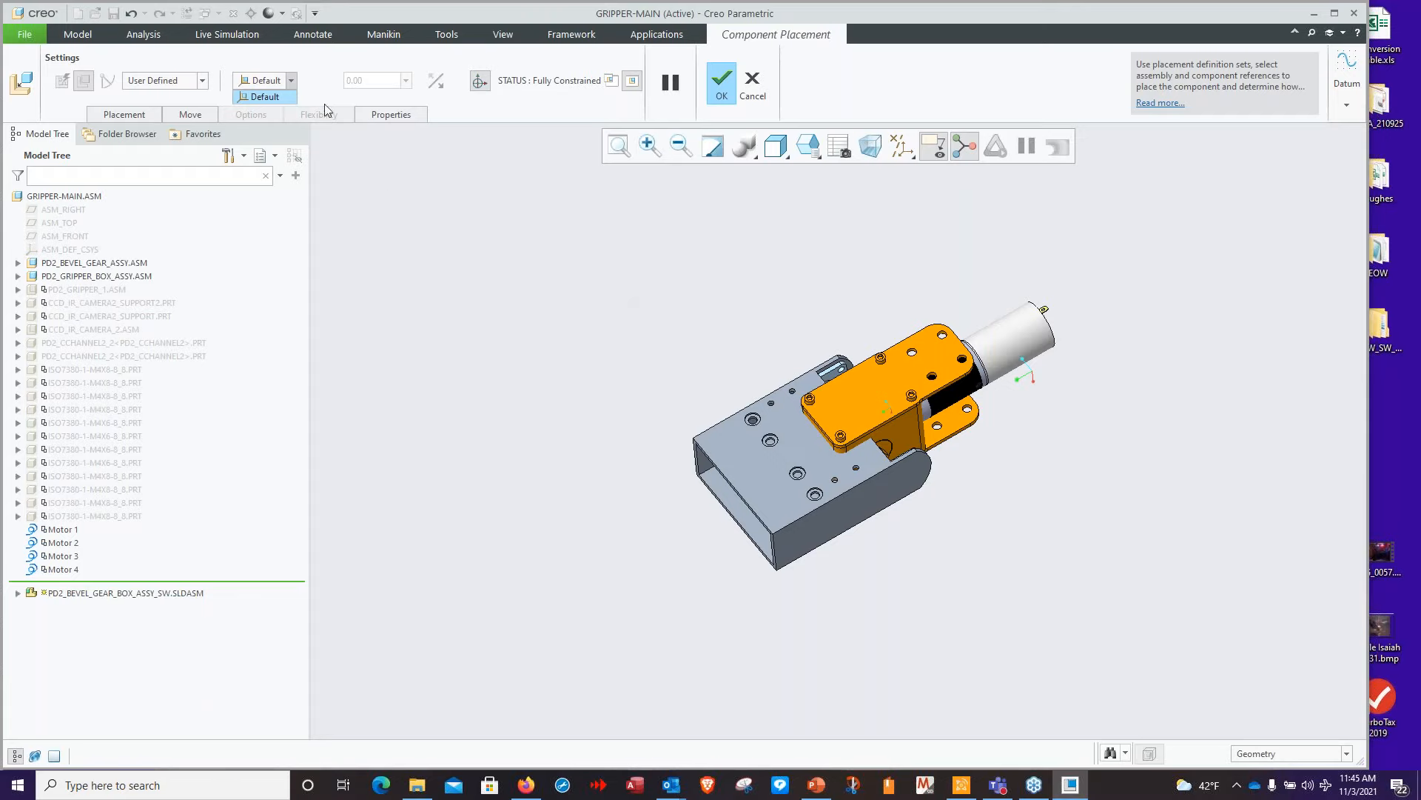
{"action": "left_click", "coordinate": [716, 85]}
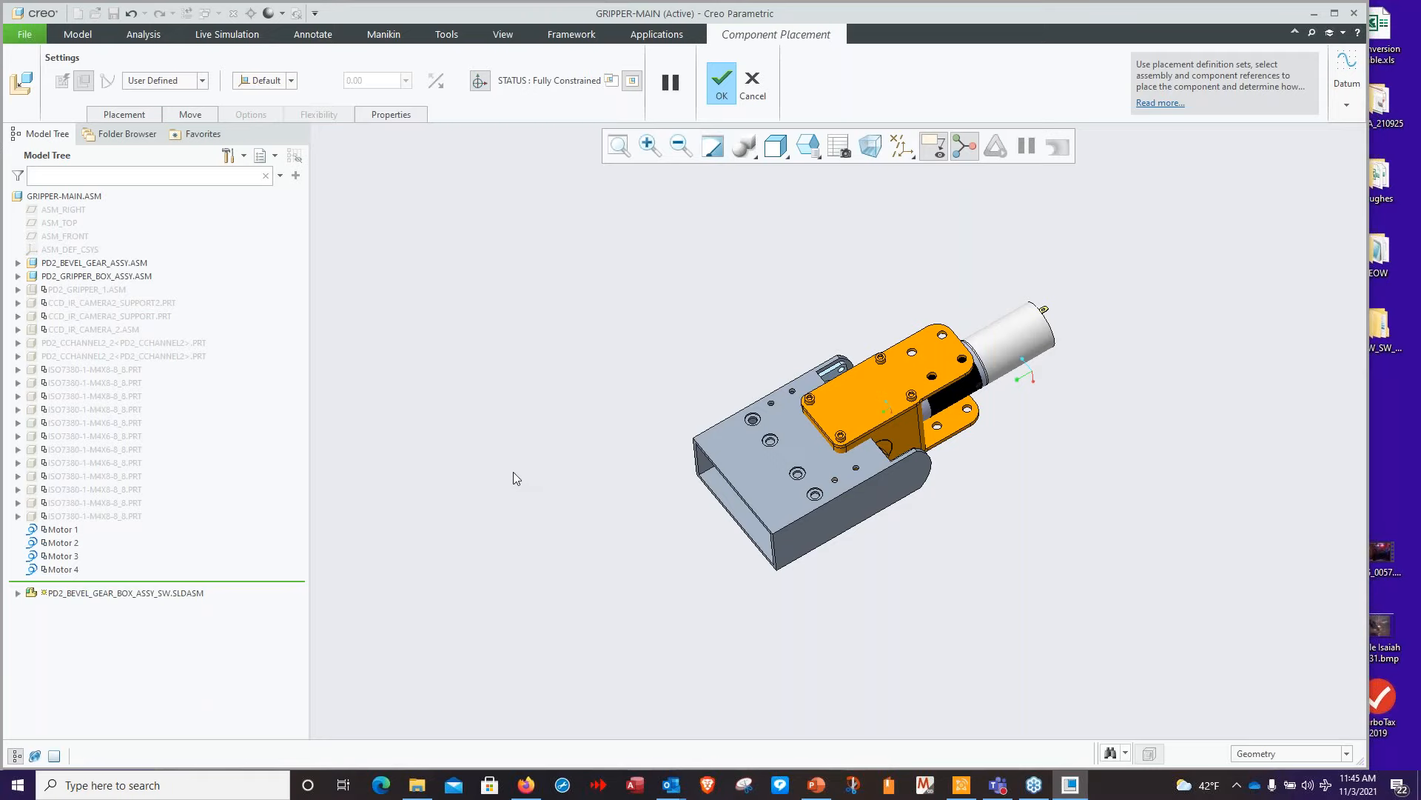
{"action": "left_click", "coordinate": [723, 92]}
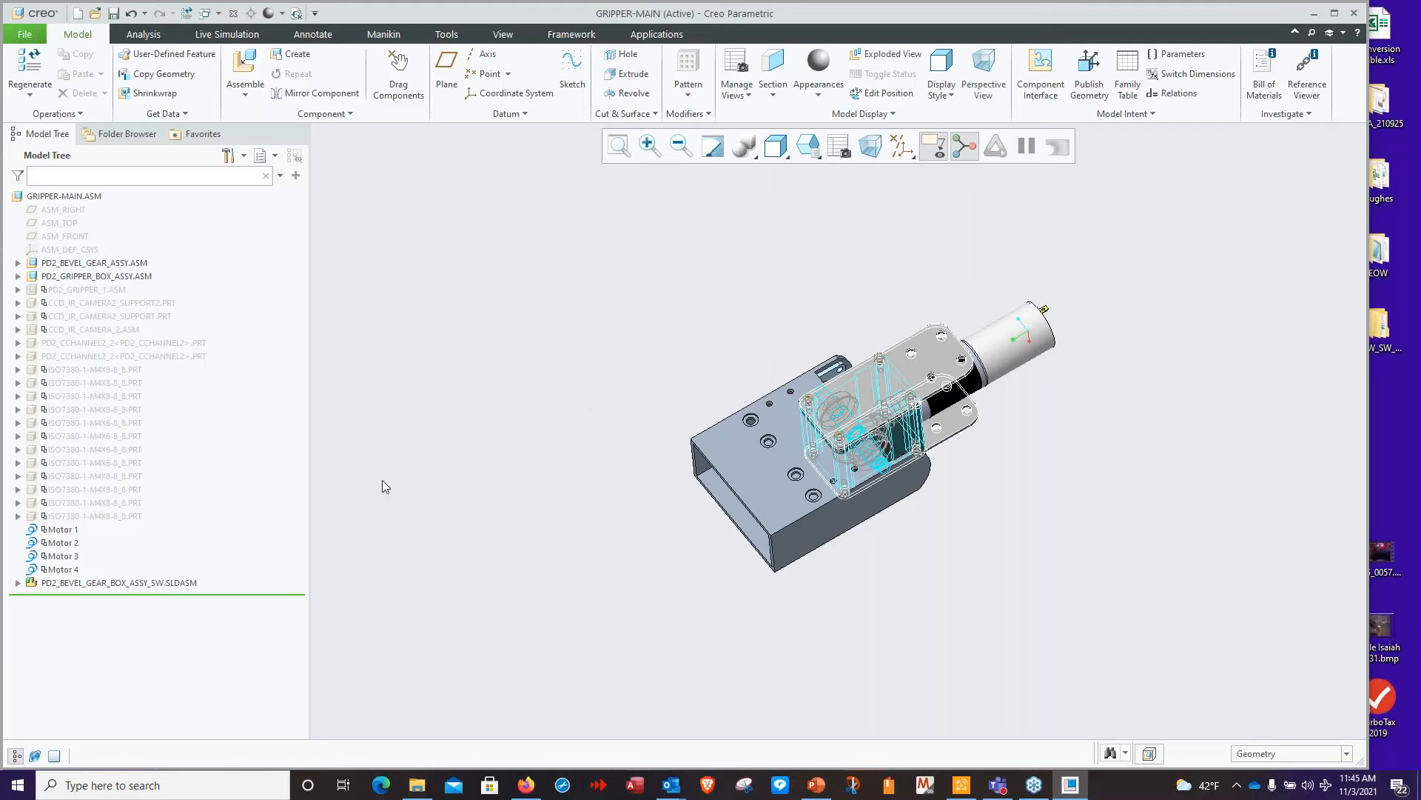
Compare the model tree contents of PD2_GRIPPER_BOX_ASSY.ASM and its box part with the SolidWorks gear box assembly and BEVEL_GEAR_BOX_SW.SLDPRT
{"action": "left_click", "coordinate": [18, 276]}
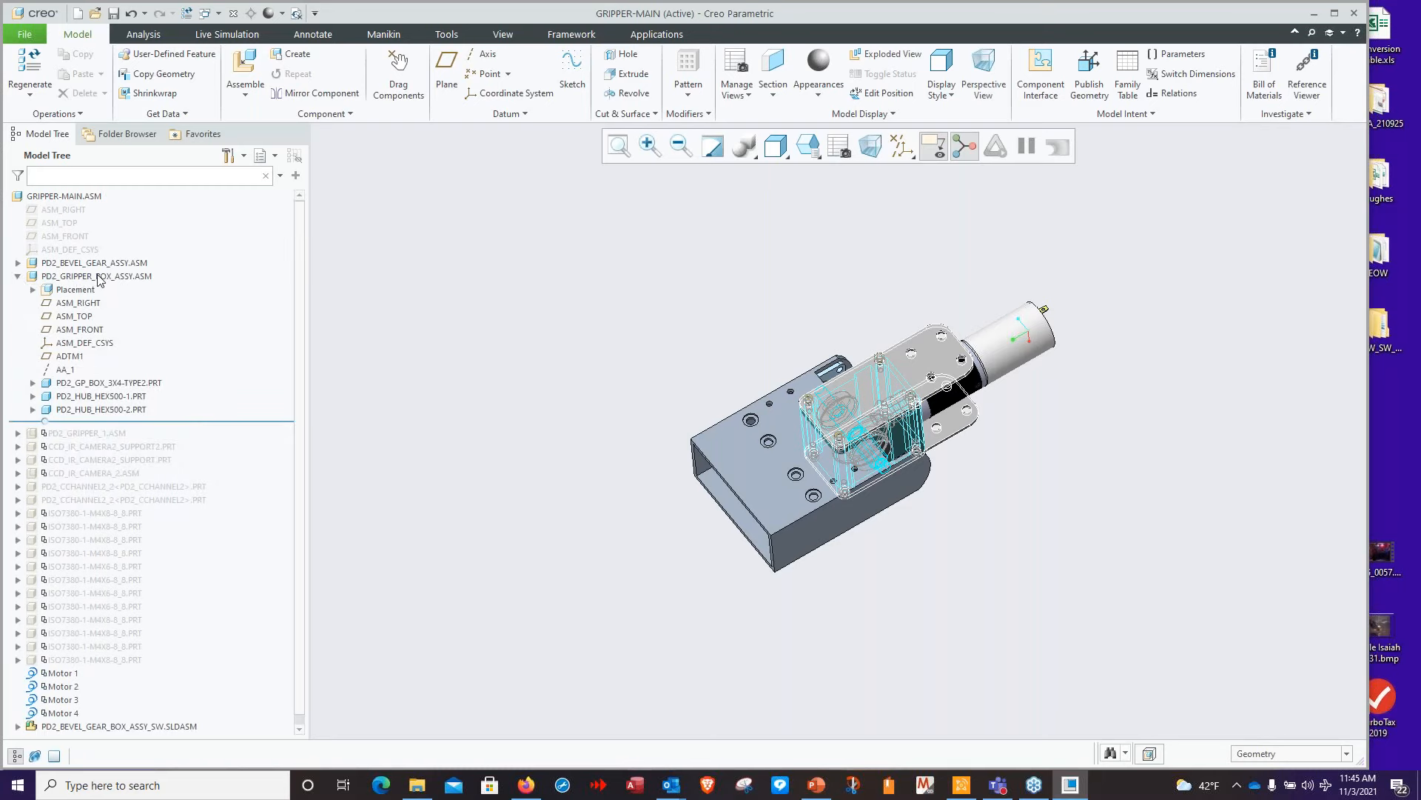
{"action": "left_click", "coordinate": [33, 383]}
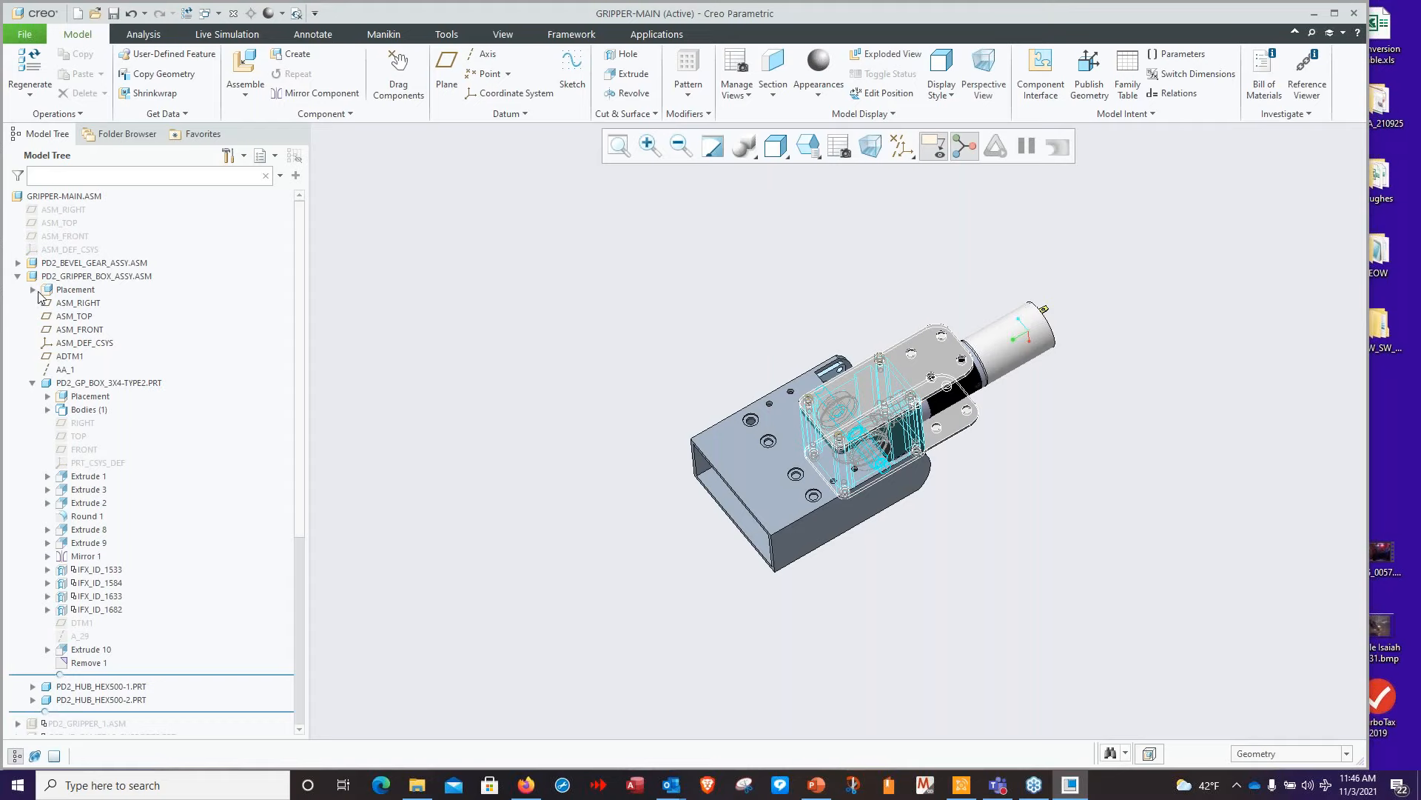
{"action": "left_click", "coordinate": [33, 383]}
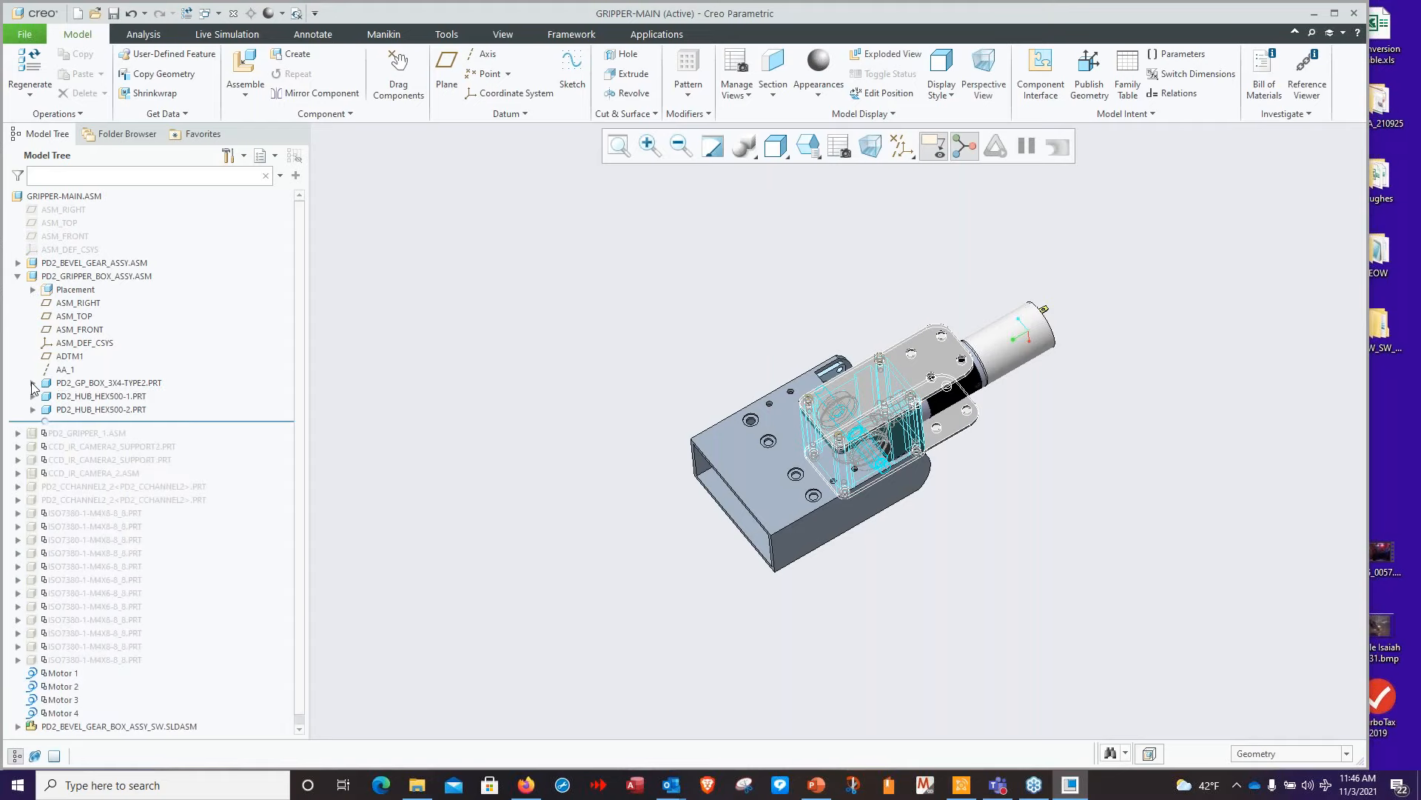
{"action": "left_click", "coordinate": [18, 726]}
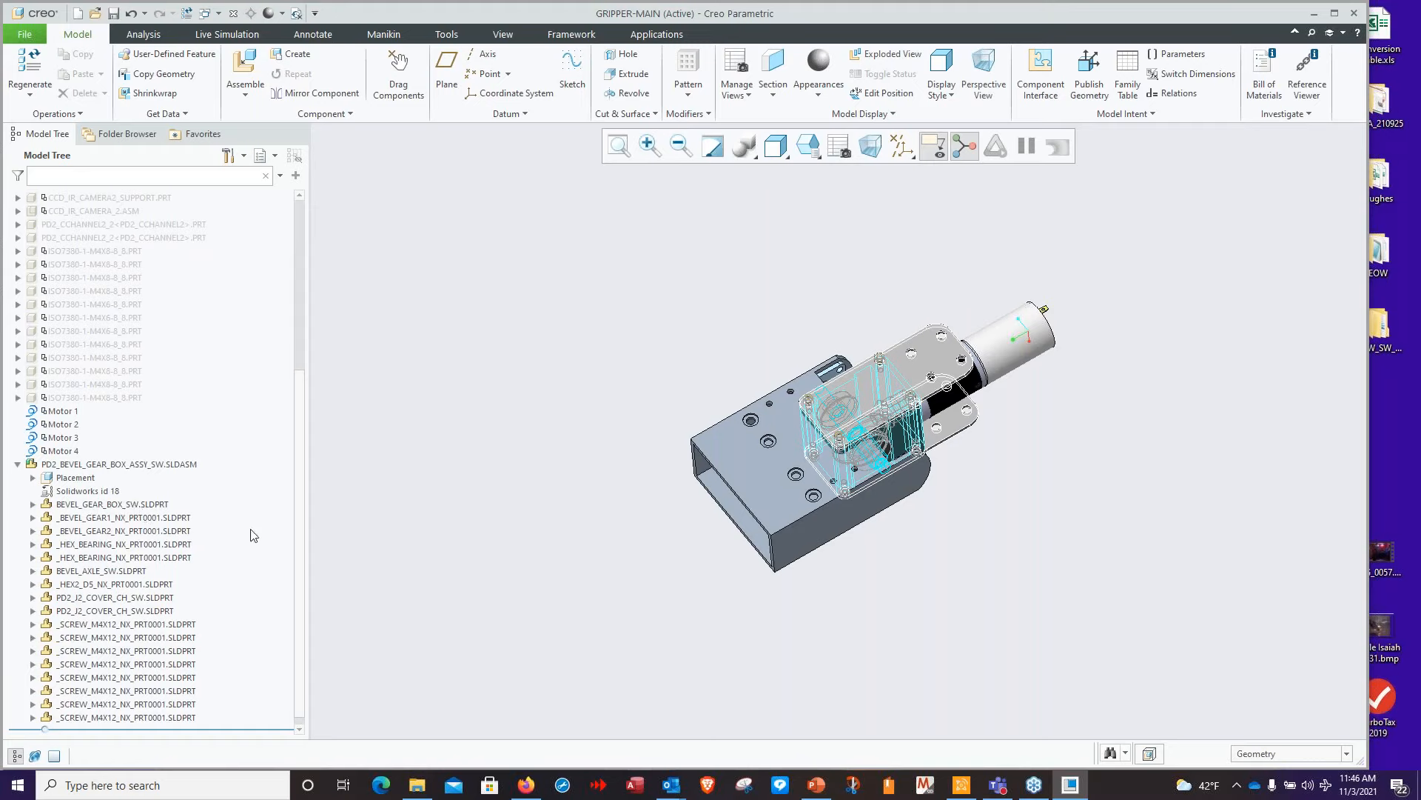
{"action": "scroll", "coordinate": [278, 657], "scroll_direction": "down", "scroll_amount": 1}
{"action": "scroll", "coordinate": [279, 657], "scroll_direction": "up", "scroll_amount": 1}
{"action": "left_click", "coordinate": [32, 492]}
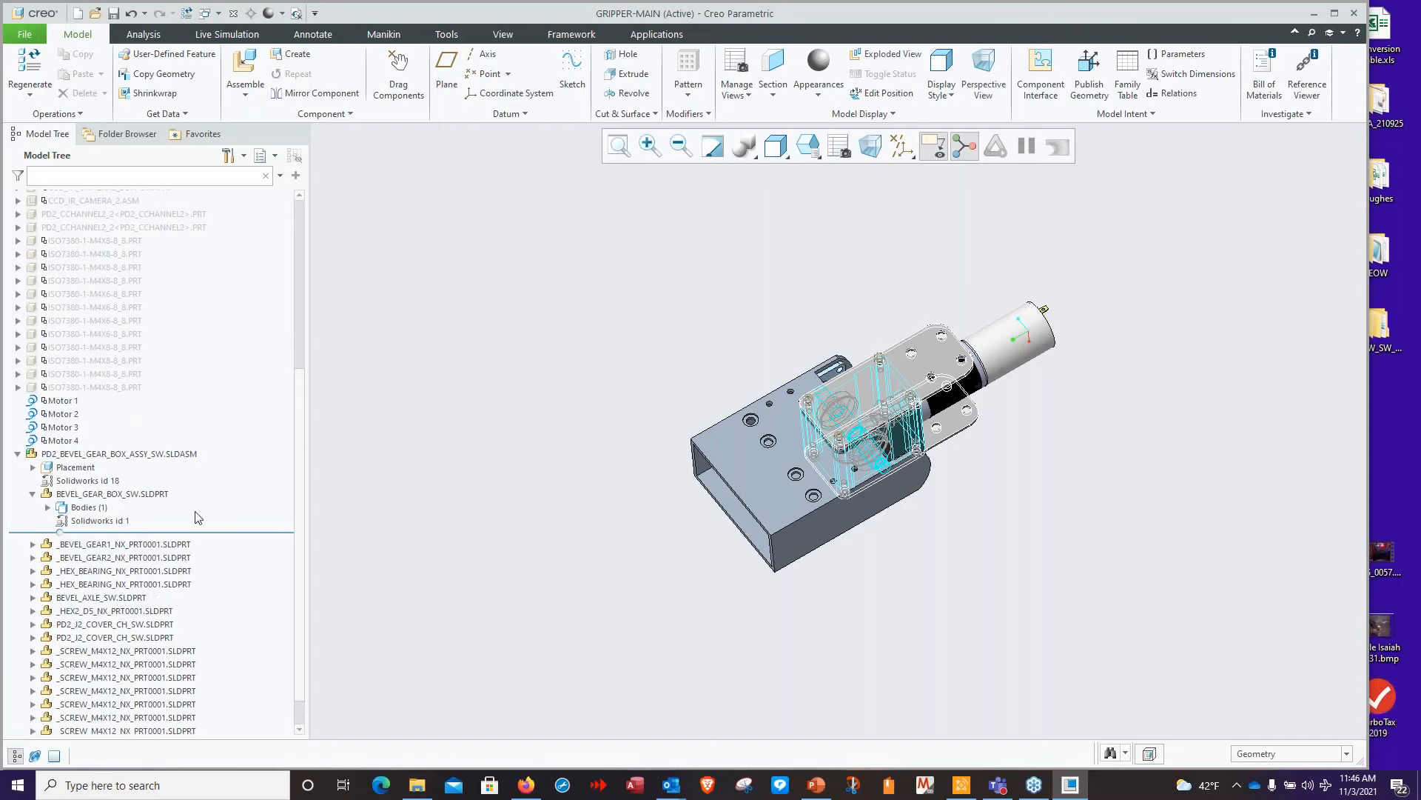
{"action": "left_click", "coordinate": [33, 494]}
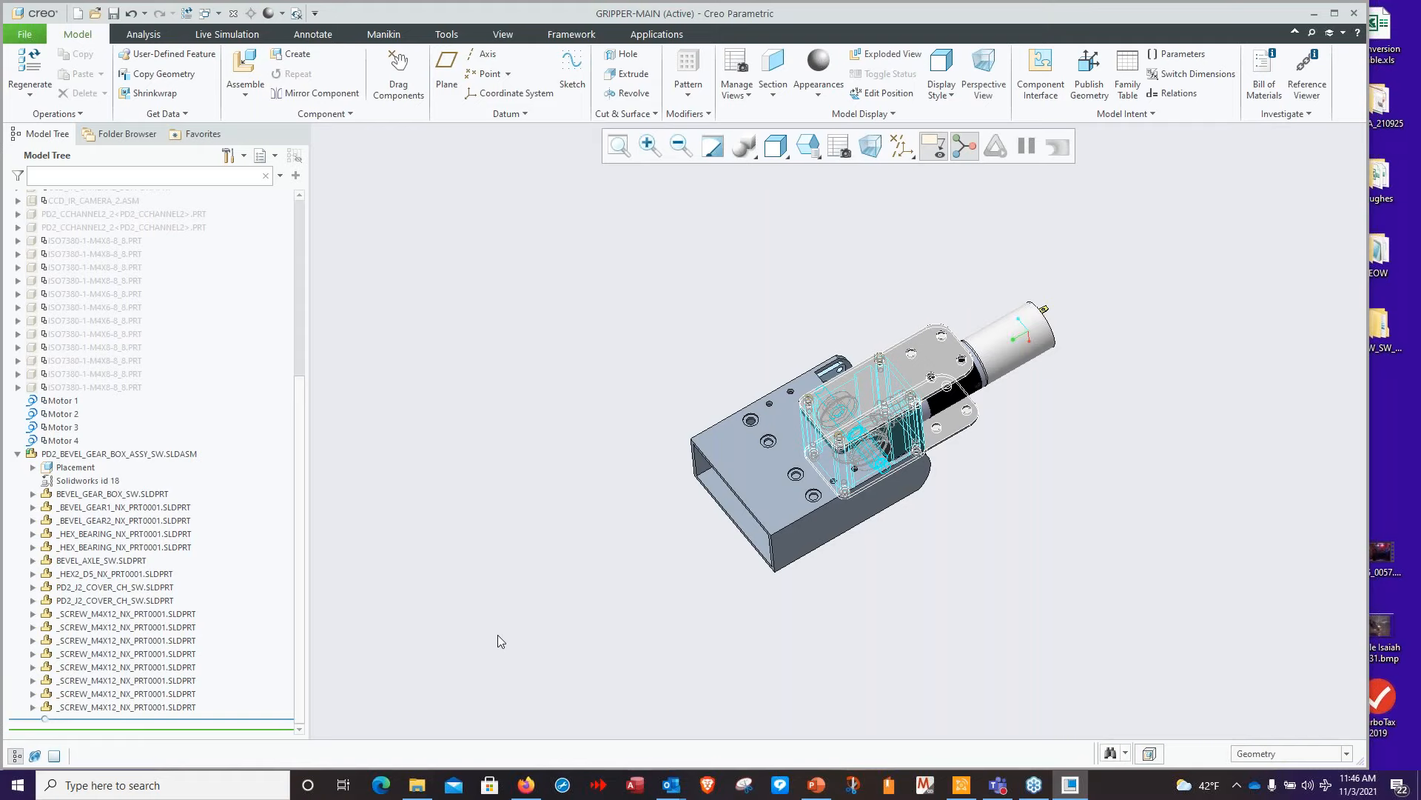
{"action": "left_click", "coordinate": [17, 453]}
Activate the gripper box part PD2_GP_BOX_3X4-TYPE2.PRT for editing within the gripper assembly
{"action": "left_click", "coordinate": [619, 146]}
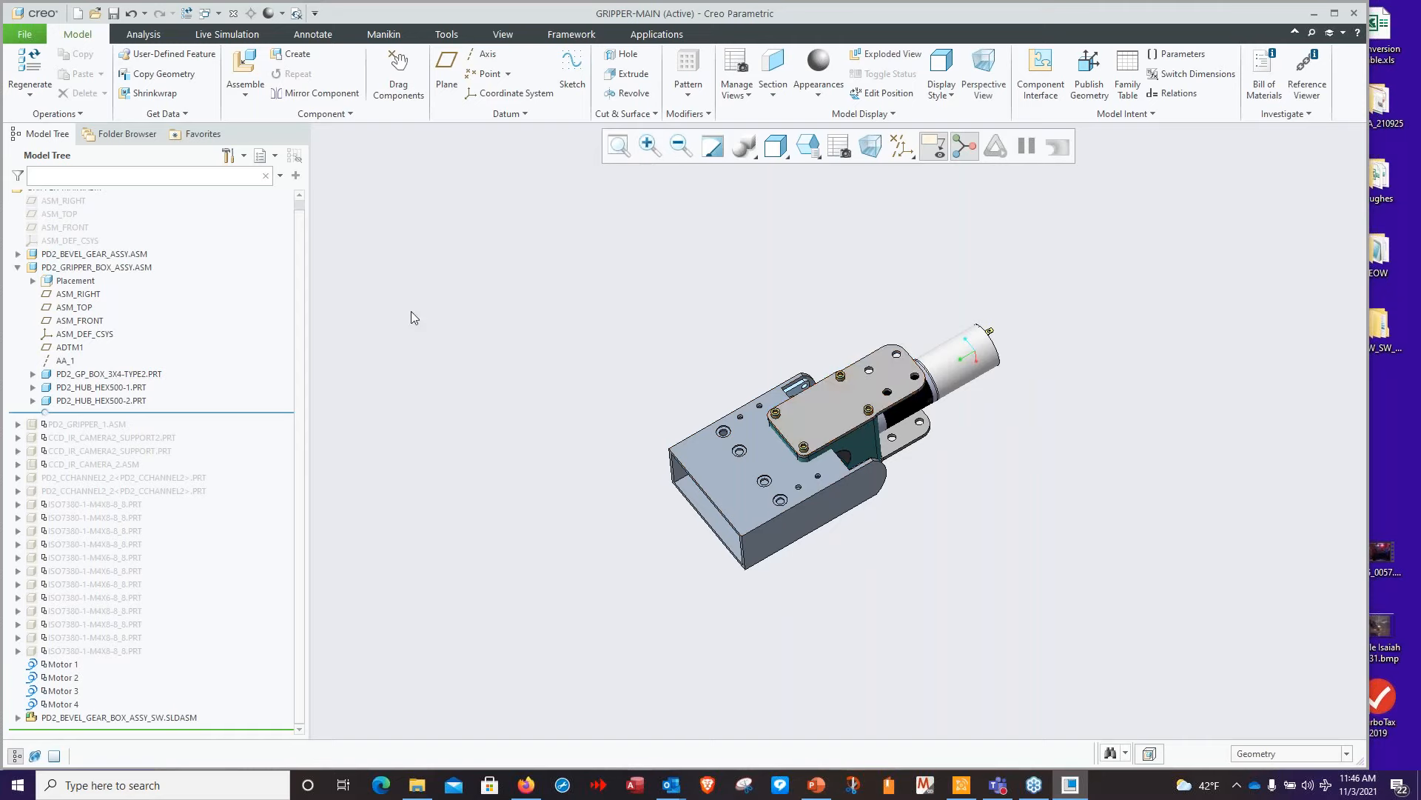
{"action": "scroll", "coordinate": [829, 494], "scroll_direction": "up", "scroll_amount": 3}
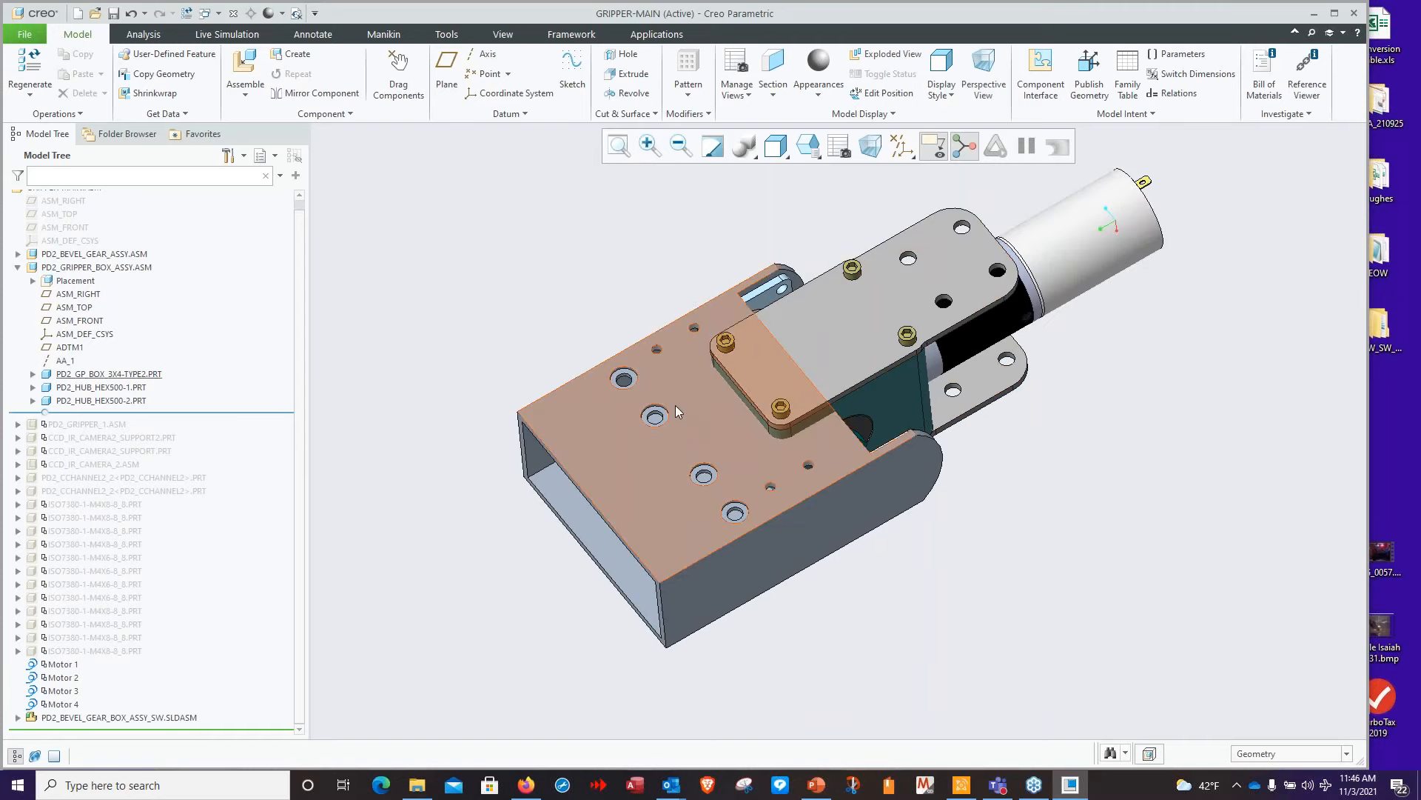
{"action": "middle_click_drag", "start_coordinate": [727, 482], "coordinate": [823, 567]}
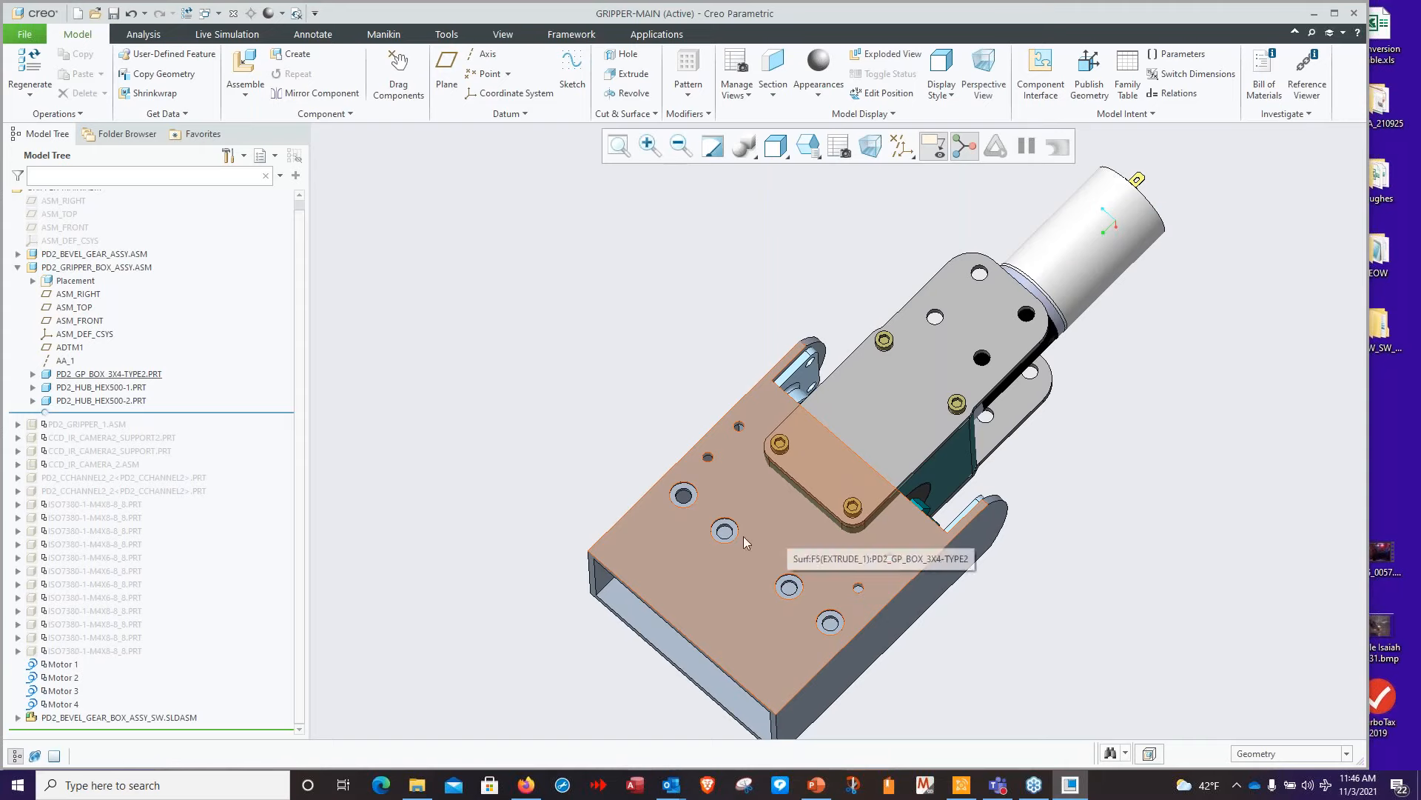
{"action": "left_click", "coordinate": [783, 530]}
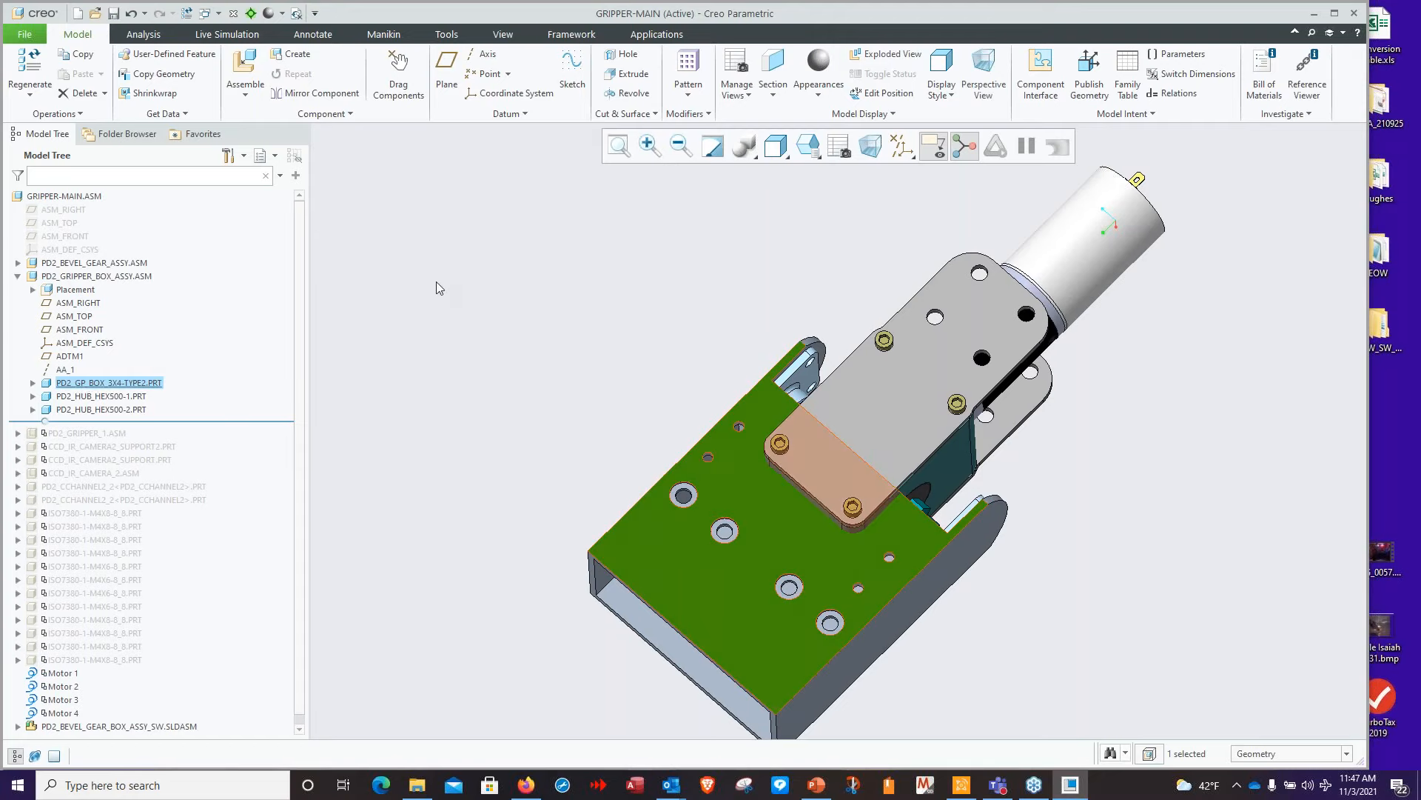
{"action": "left_click", "coordinate": [778, 522]}
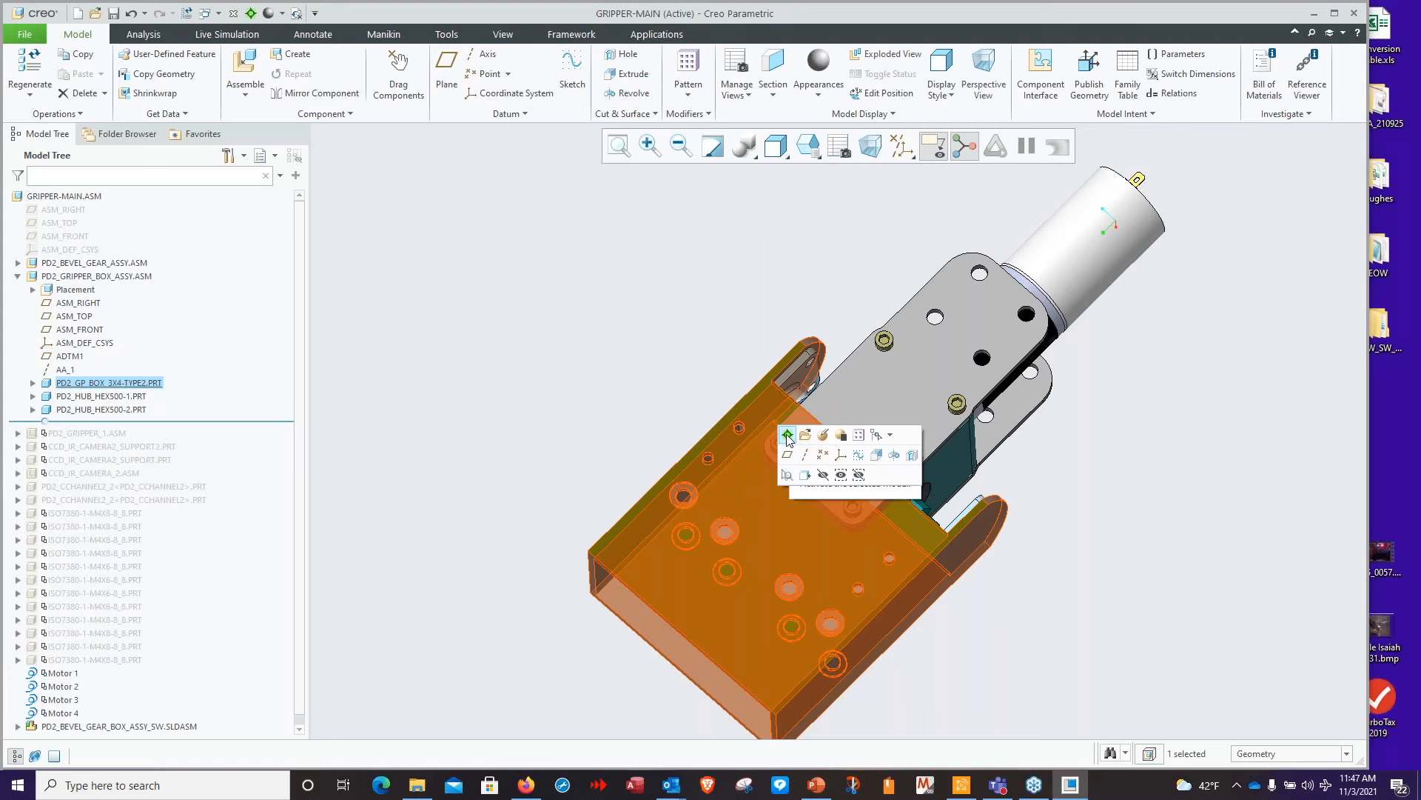
{"action": "left_click", "coordinate": [787, 437]}
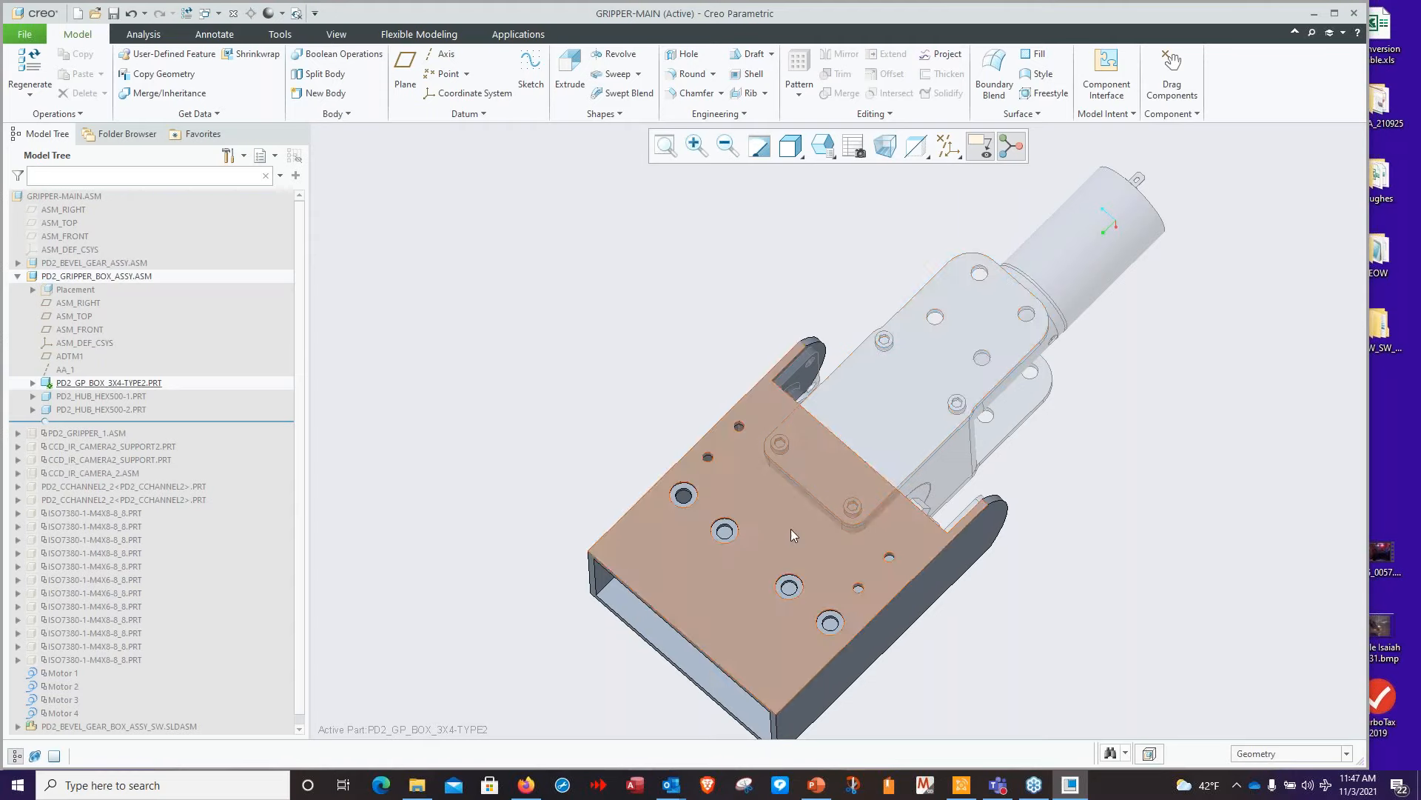
Start a Copy Geometry feature without published geometry only, and select the SolidWorks gear box's two side walls, end wall and rounded corner surfaces
{"action": "left_click", "coordinate": [162, 77]}
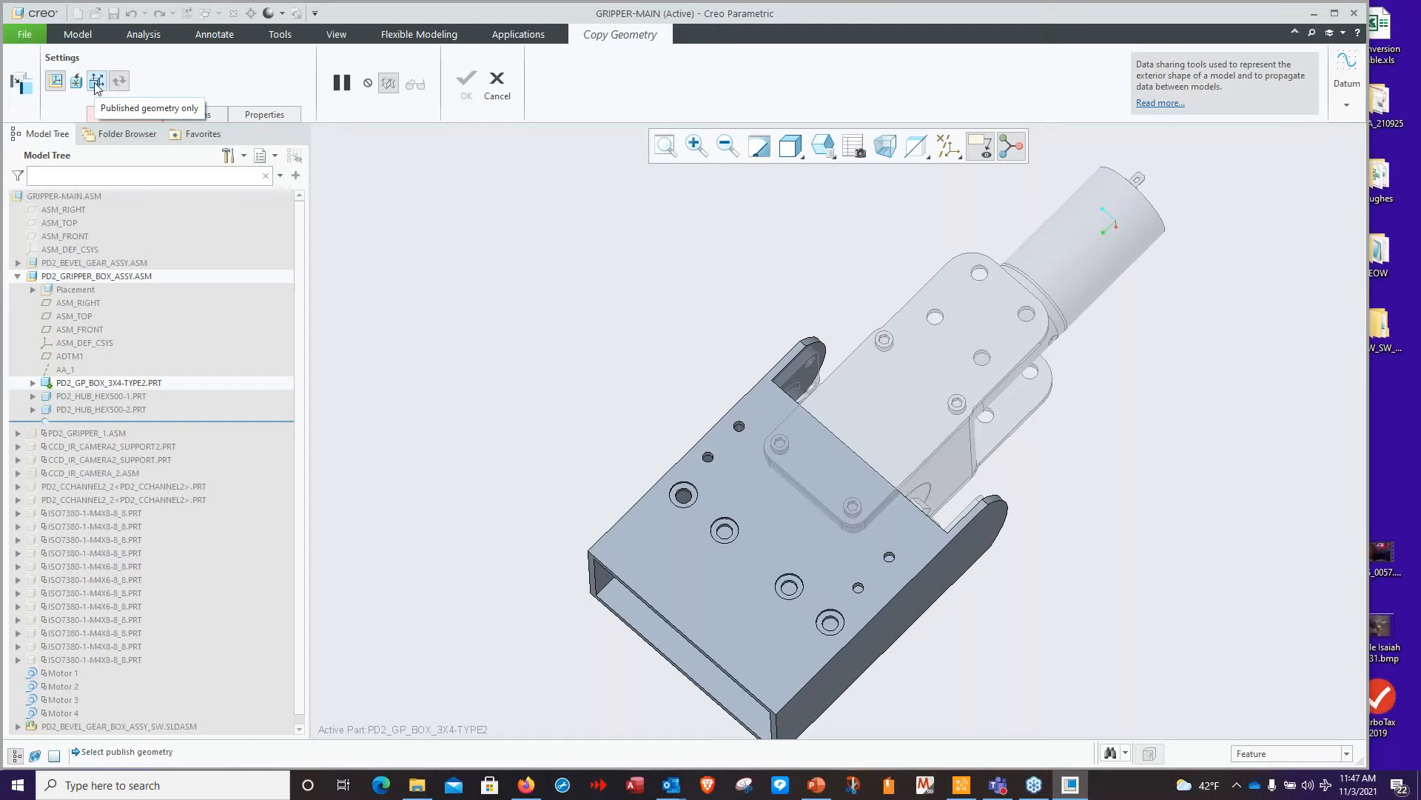
{"action": "left_click", "coordinate": [96, 82]}
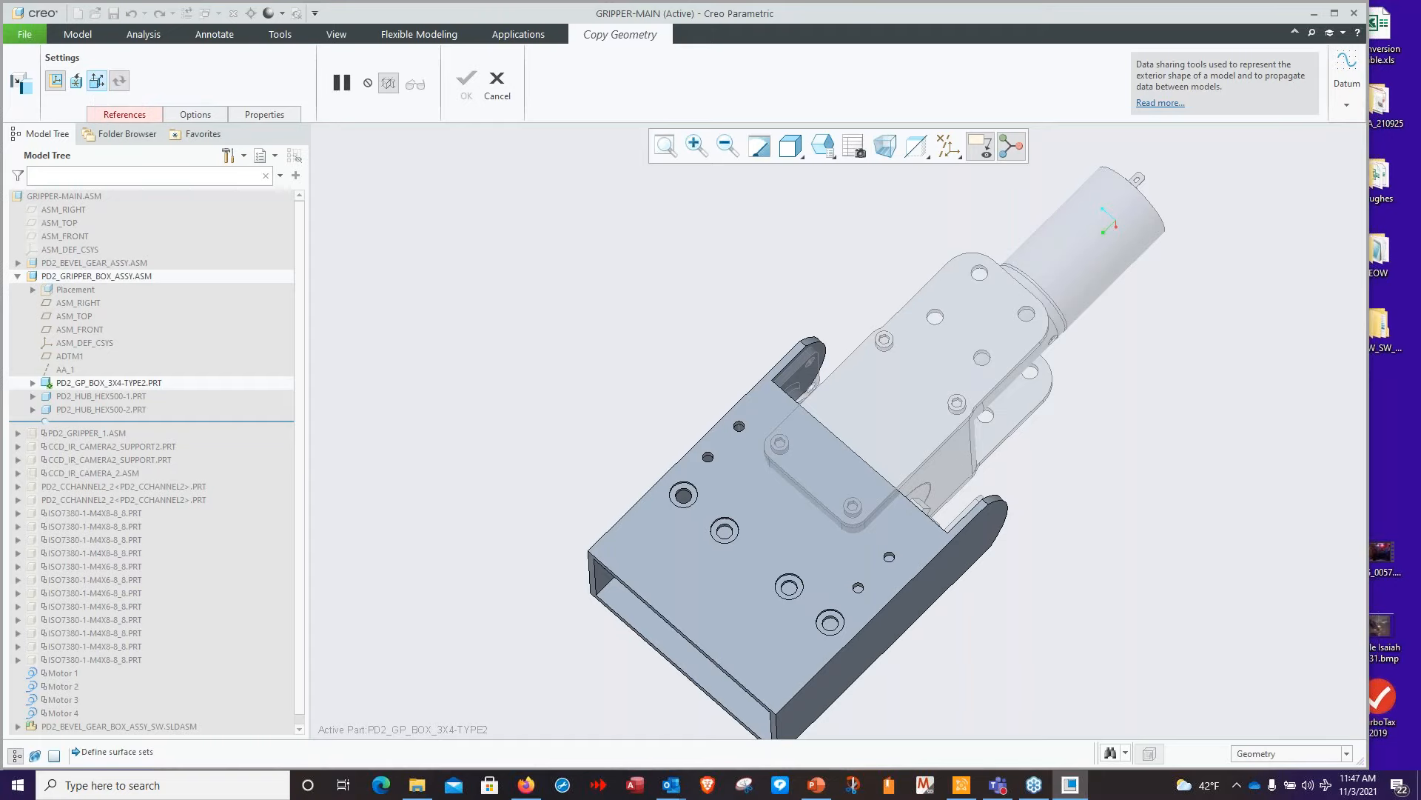
{"action": "scroll", "coordinate": [917, 504], "scroll_direction": "down", "scroll_amount": 1}
{"action": "scroll", "coordinate": [917, 504], "scroll_direction": "down", "scroll_amount": 1}
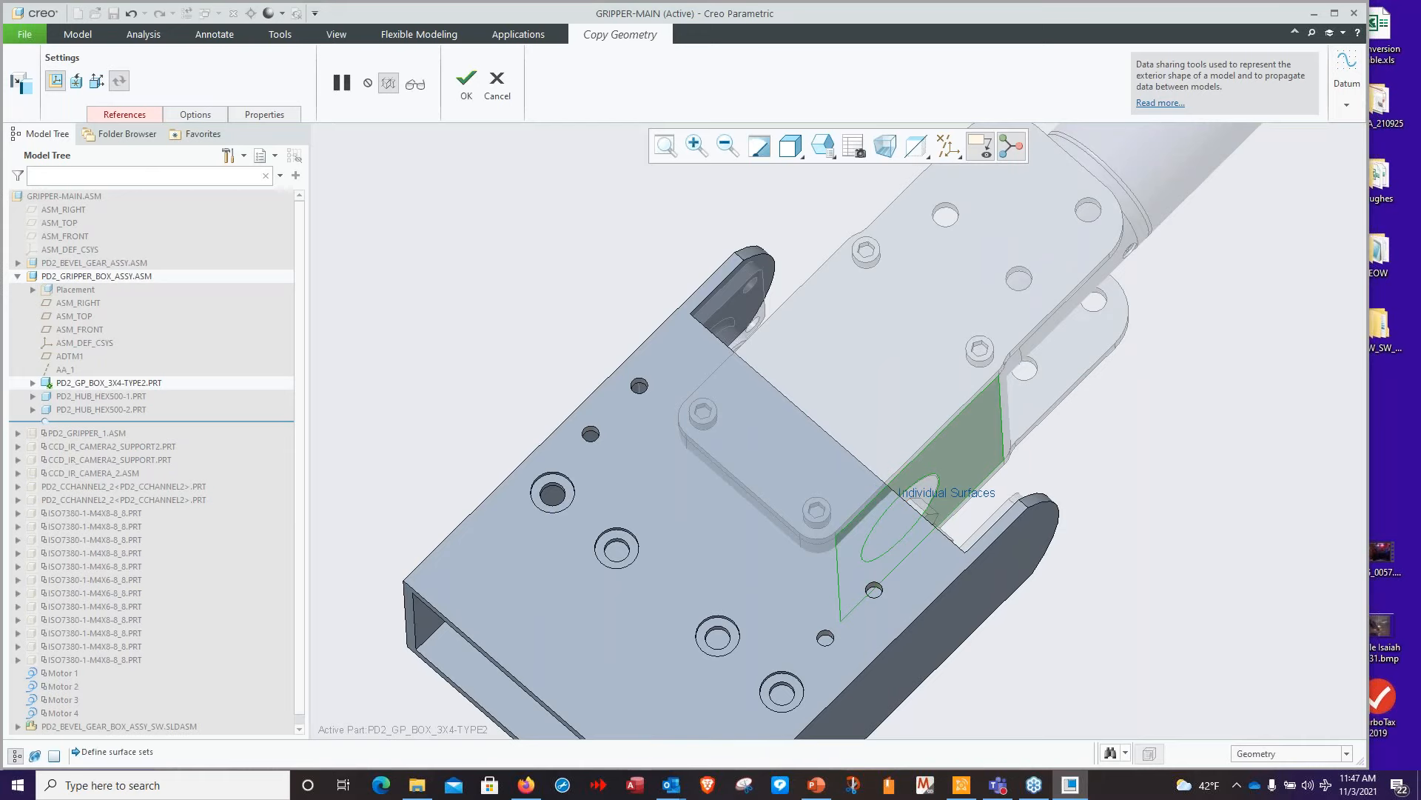
{"action": "scroll", "coordinate": [873, 533], "scroll_direction": "down", "scroll_amount": 1}
{"action": "left_click", "coordinate": [802, 558], "text": "ctrl"}
{"action": "left_click", "coordinate": [575, 387], "text": "ctrl"}
{"action": "middle_click", "coordinate": [594, 454]}
{"action": "scroll", "coordinate": [600, 459], "scroll_direction": "up", "scroll_amount": 2}
{"action": "middle_click_drag", "start_coordinate": [600, 460], "coordinate": [654, 486]}
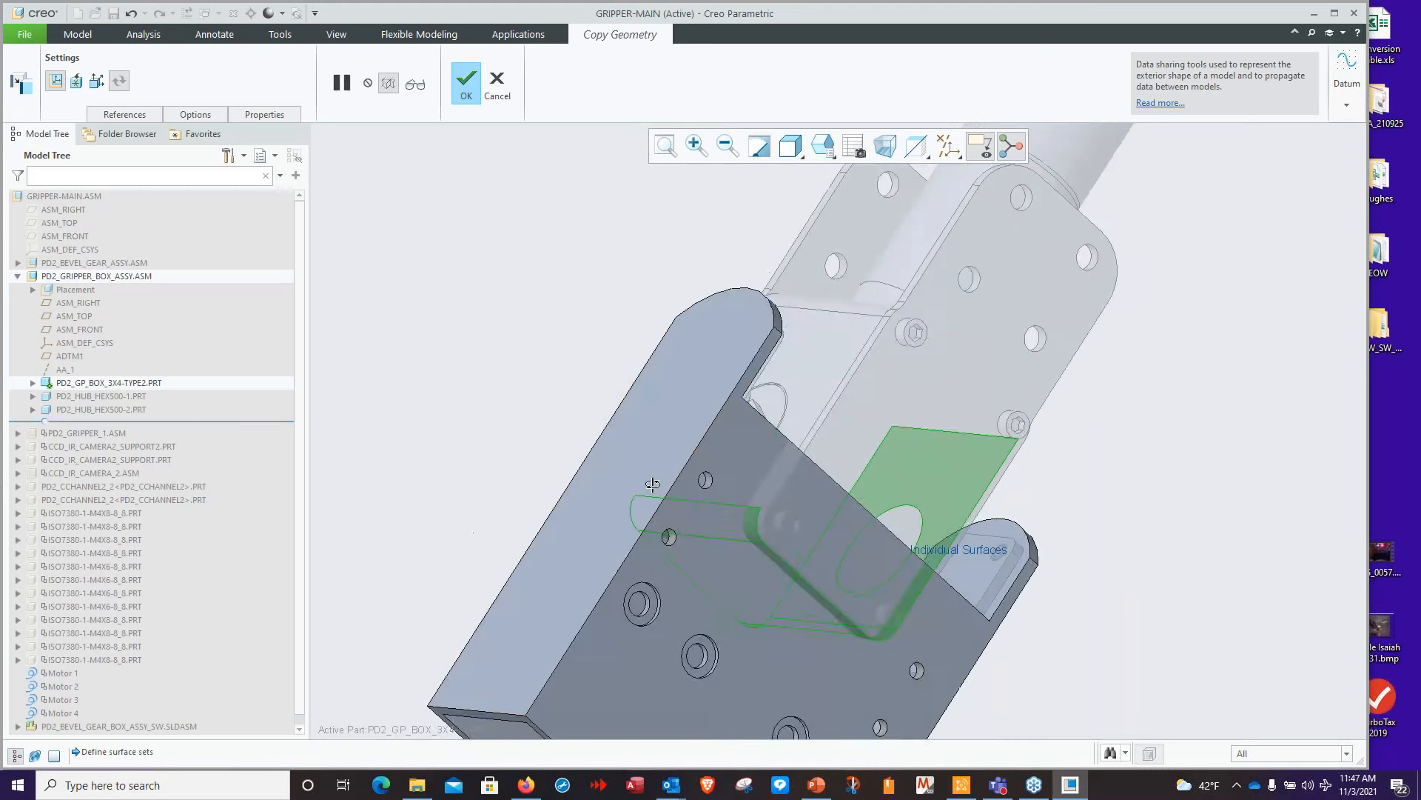
{"action": "left_click", "coordinate": [806, 384], "text": "ctrl"}
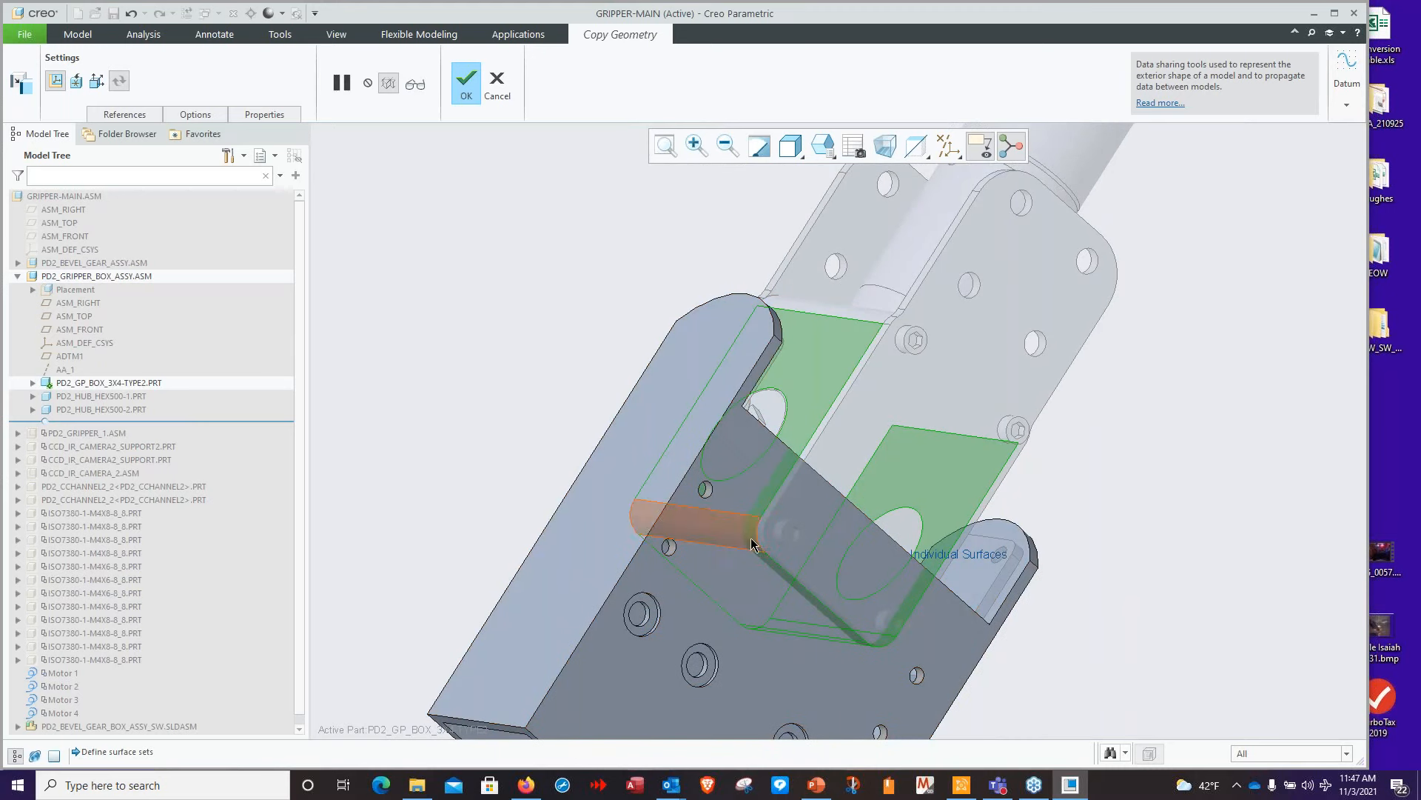
Set the copied geometry update option to Manual Update and complete the Copy Geometry feature
{"action": "left_click", "coordinate": [181, 114]}
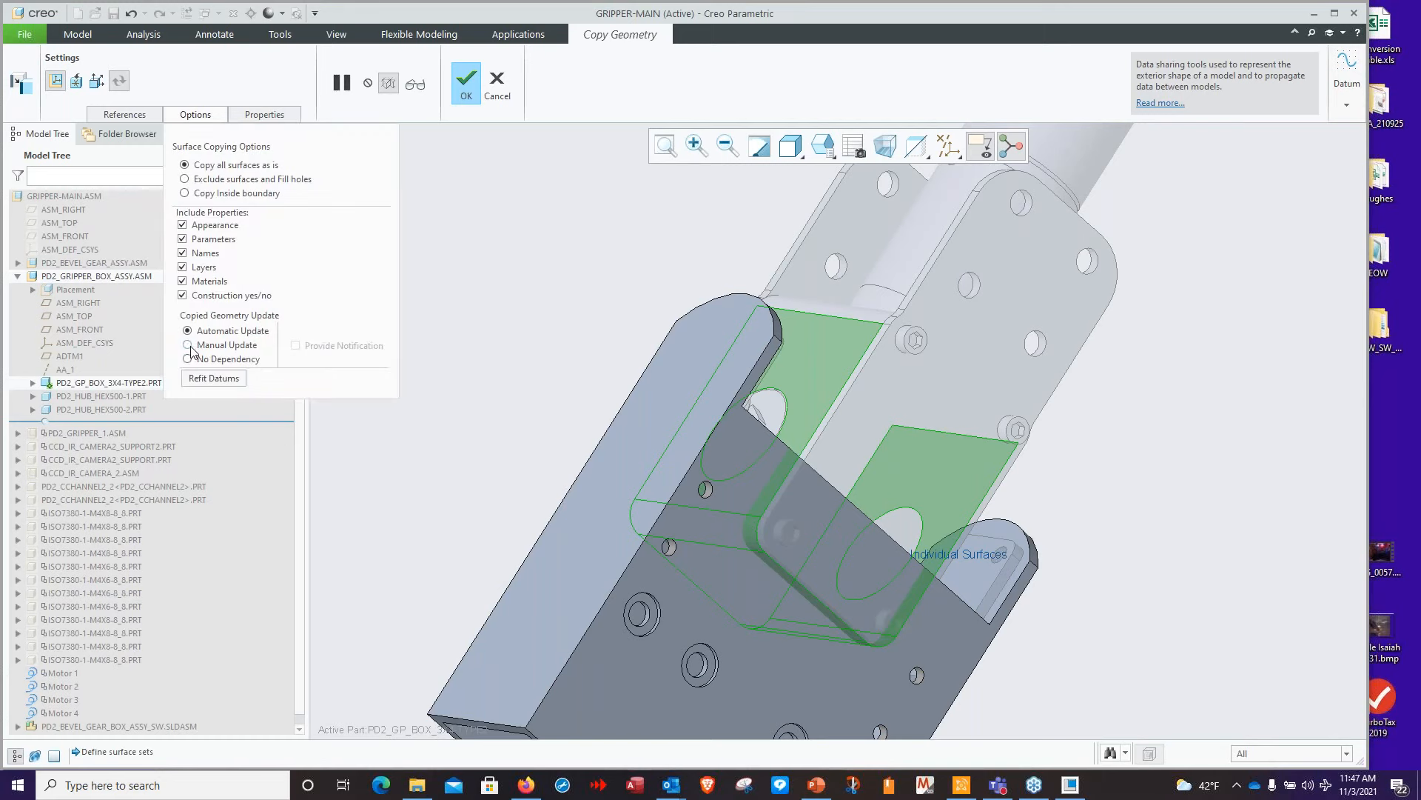
{"action": "left_click", "coordinate": [188, 345]}
{"action": "middle_click", "coordinate": [328, 483]}
{"action": "middle_click", "coordinate": [1237, 299]}
{"action": "middle_click_drag", "start_coordinate": [1239, 376], "coordinate": [942, 317]}
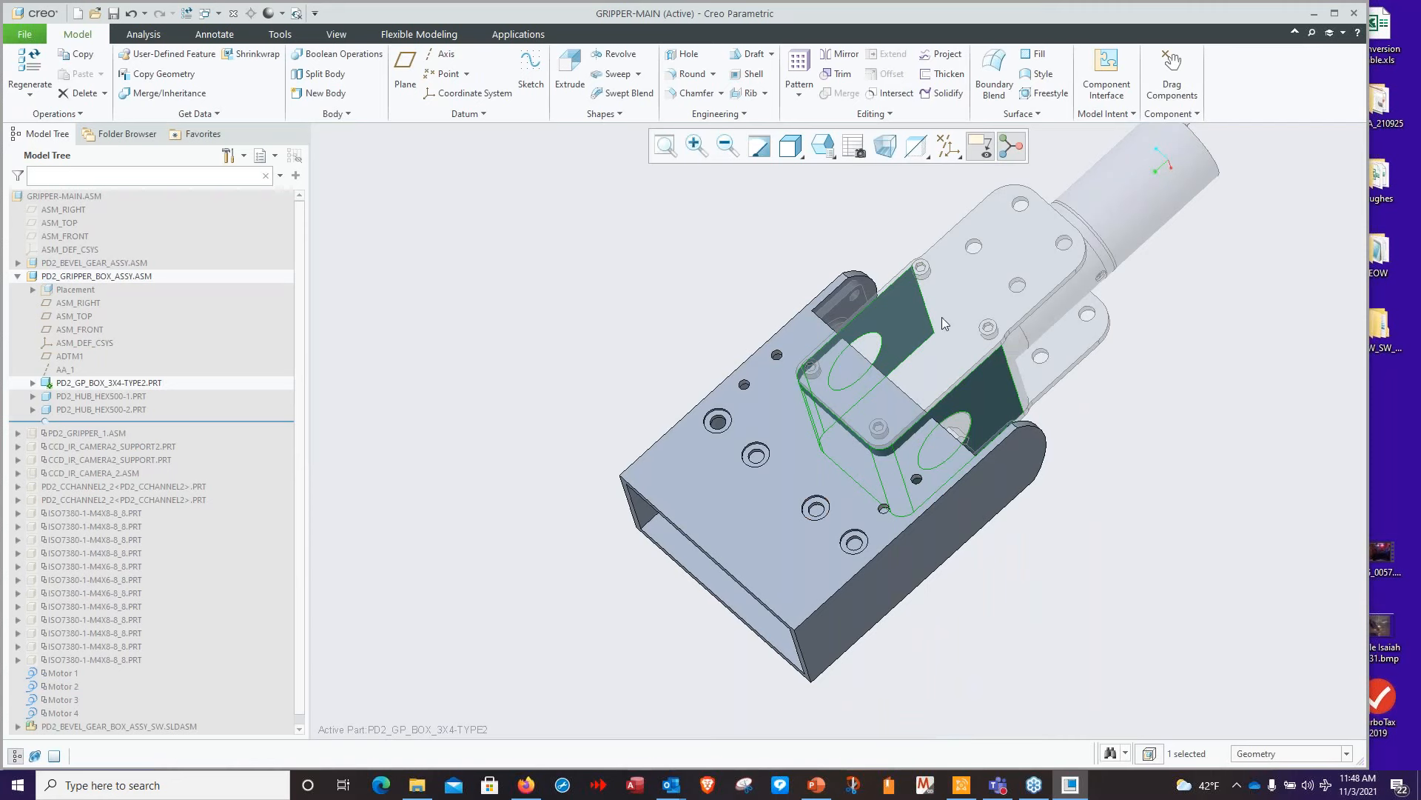
Hide the SolidWorks assembly PD2_BEVEL_GEAR_BOX_ASSY_SW.SLDASM so only its copied surfaces show at the gripper box
{"action": "left_click", "coordinate": [157, 725]}
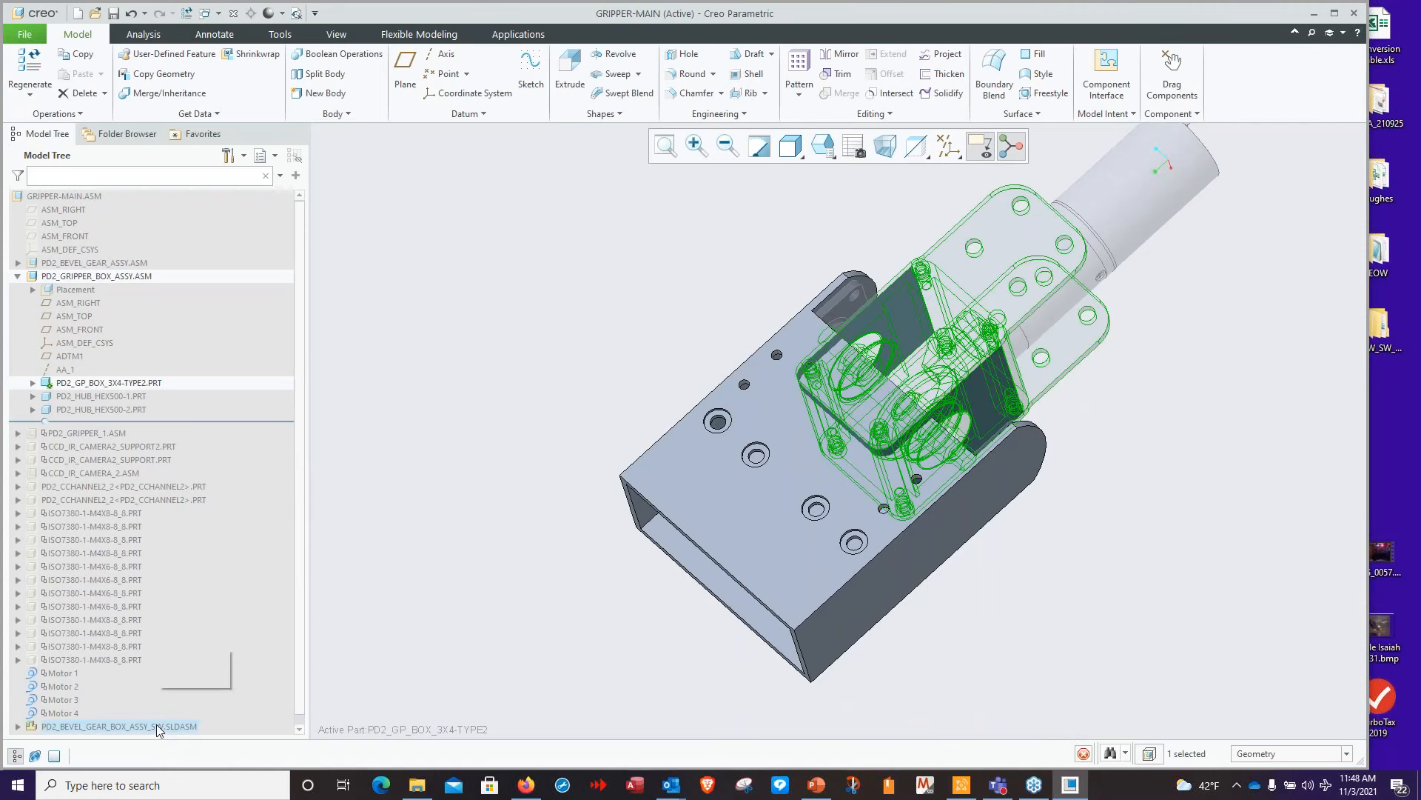
{"action": "left_click", "coordinate": [184, 677]}
{"action": "scroll", "coordinate": [548, 568], "scroll_direction": "down", "scroll_amount": 4}
{"action": "scroll", "coordinate": [521, 556], "scroll_direction": "up", "scroll_amount": 3}
{"action": "middle_click_drag", "start_coordinate": [512, 553], "coordinate": [427, 570], "text": "shift"}
Start an Extrude in the gripper box part with a sketch on its TOP plane, viewed straight on
{"action": "left_click", "coordinate": [570, 78]}
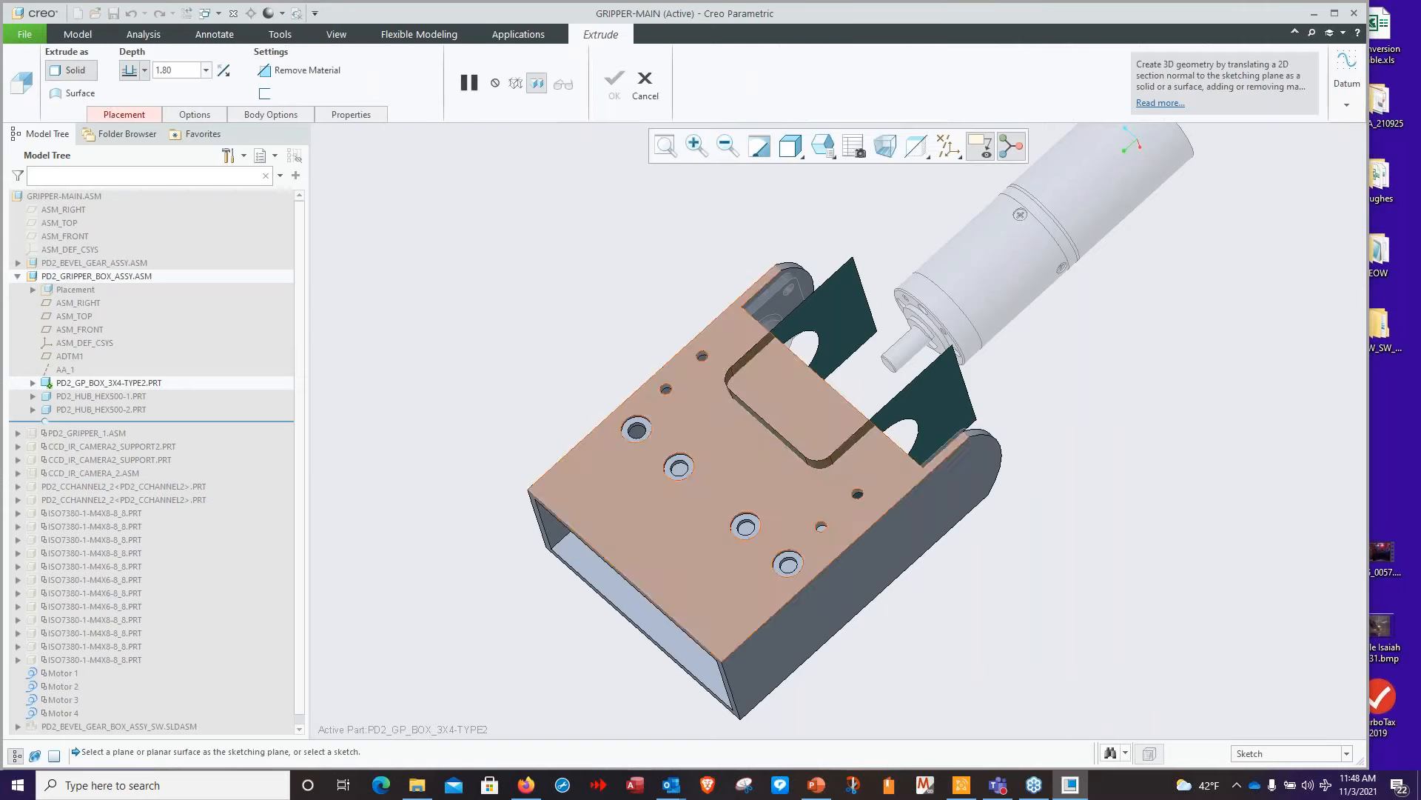
{"action": "left_click", "coordinate": [136, 117]}
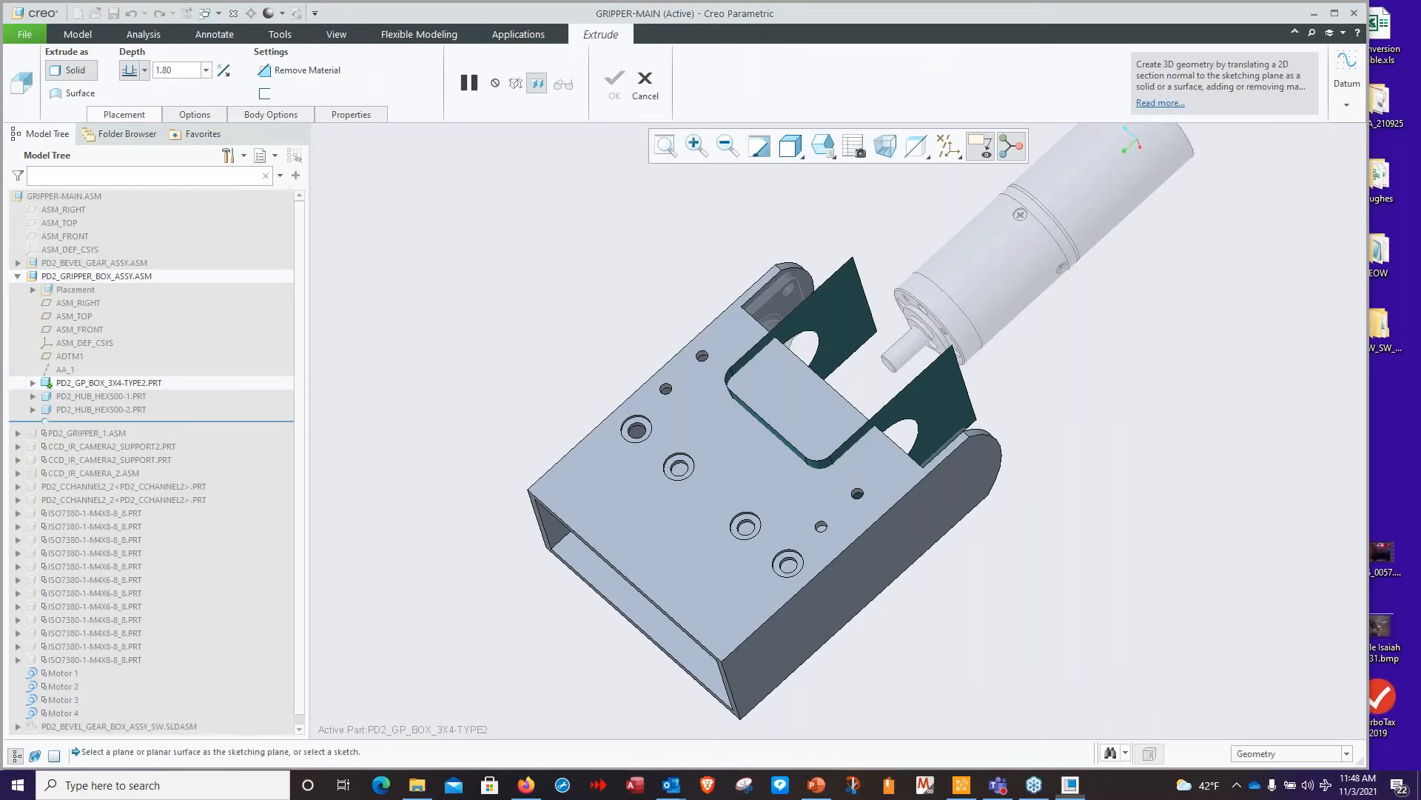
{"action": "left_click", "coordinate": [32, 383]}
{"action": "left_click", "coordinate": [79, 436]}
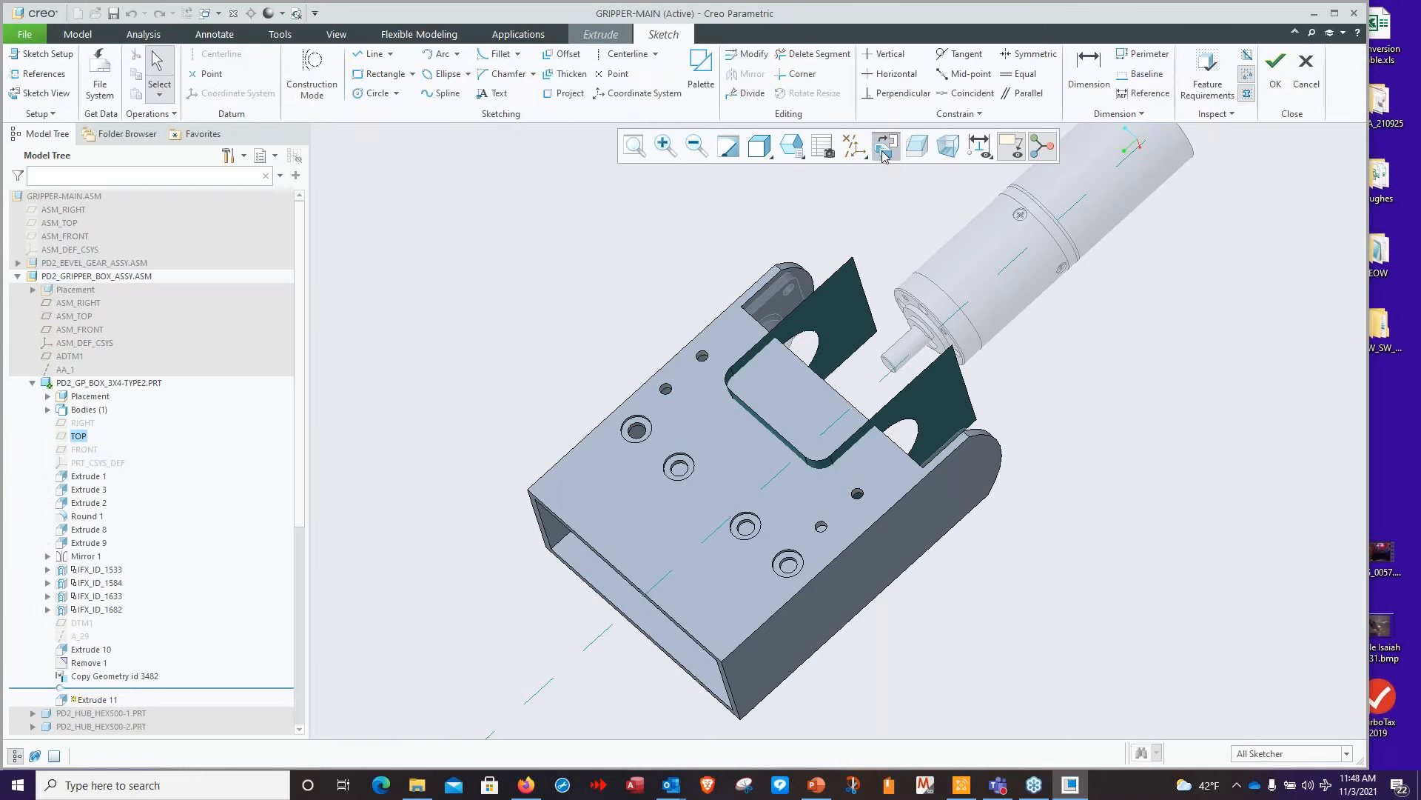
{"action": "left_click", "coordinate": [883, 150]}
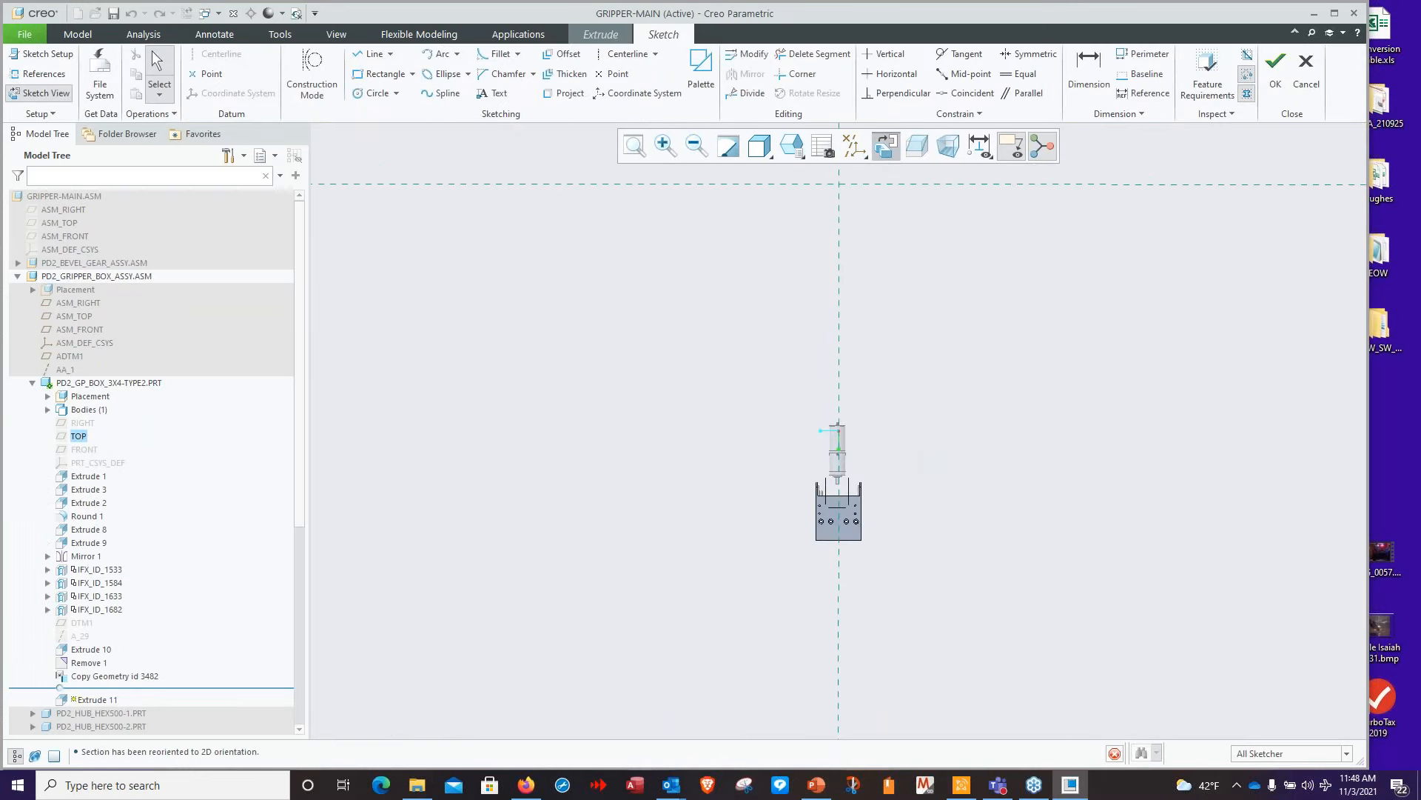
Offset the two long side edges of the copied gear box outline outward by .05 in the sketch
{"action": "left_click", "coordinate": [568, 53]}
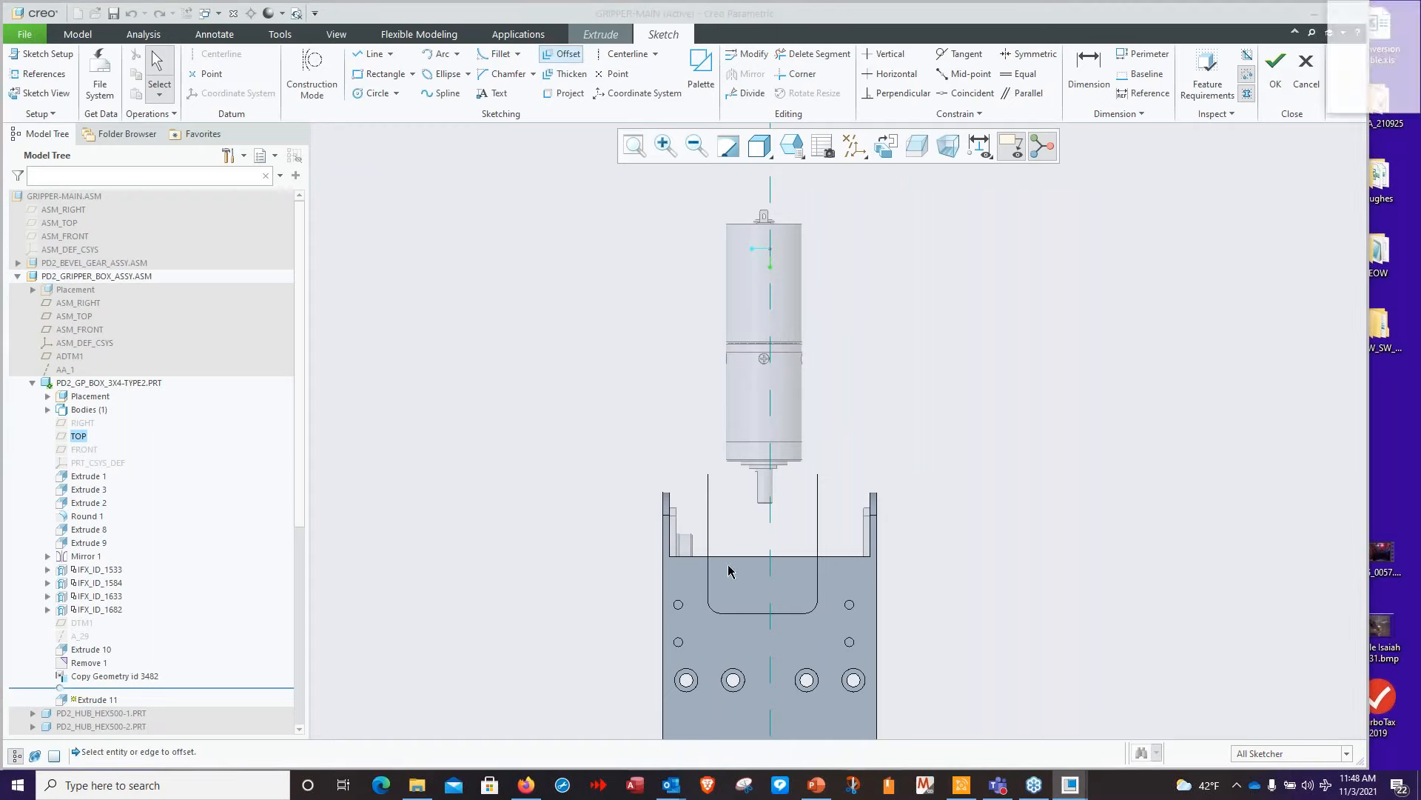
{"action": "left_click", "coordinate": [708, 534]}
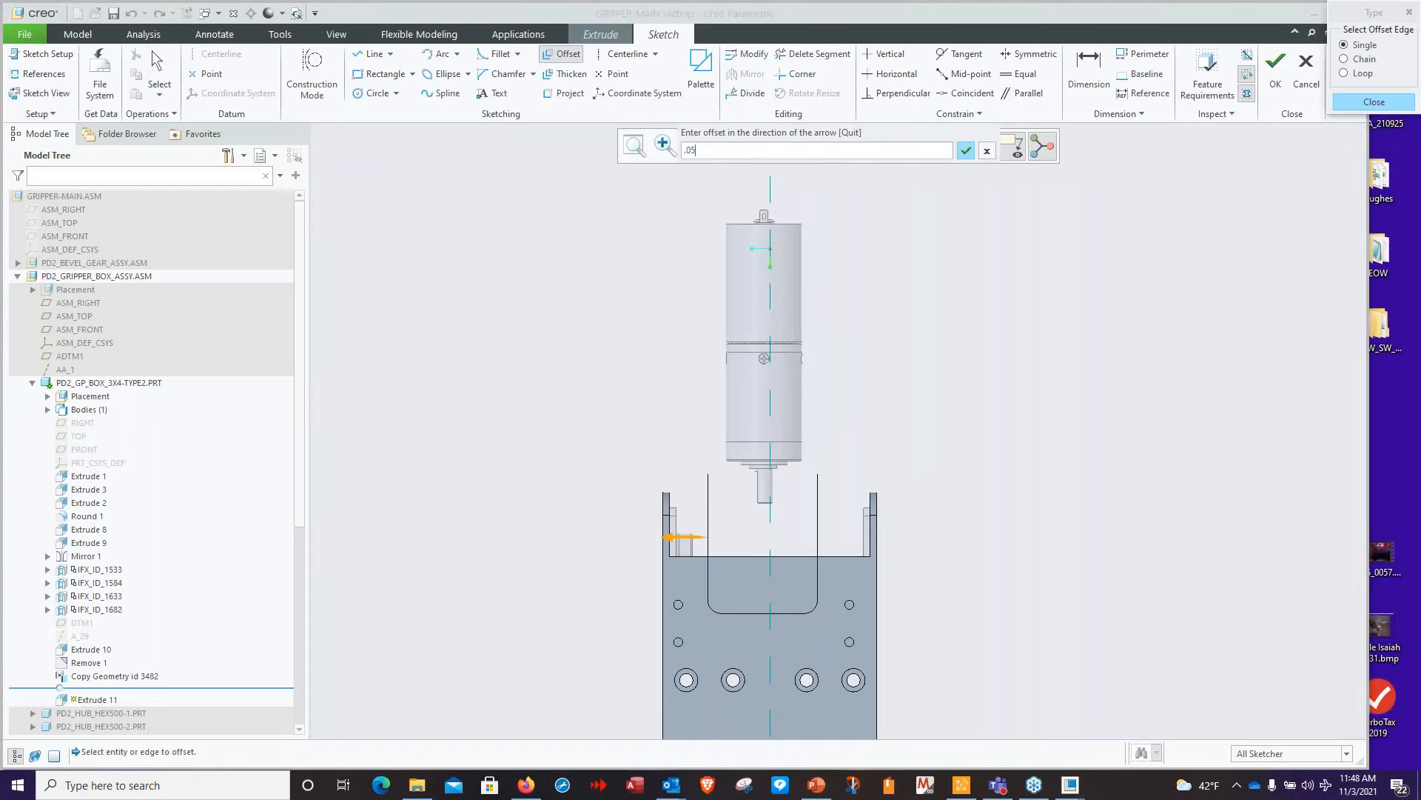
{"action": "key", "text": "Return"}
{"action": "middle_click", "coordinate": [825, 517]}
{"action": "left_click", "coordinate": [818, 520]}
{"action": "type", "text": ".05"}
{"action": "key", "text": "Return"}
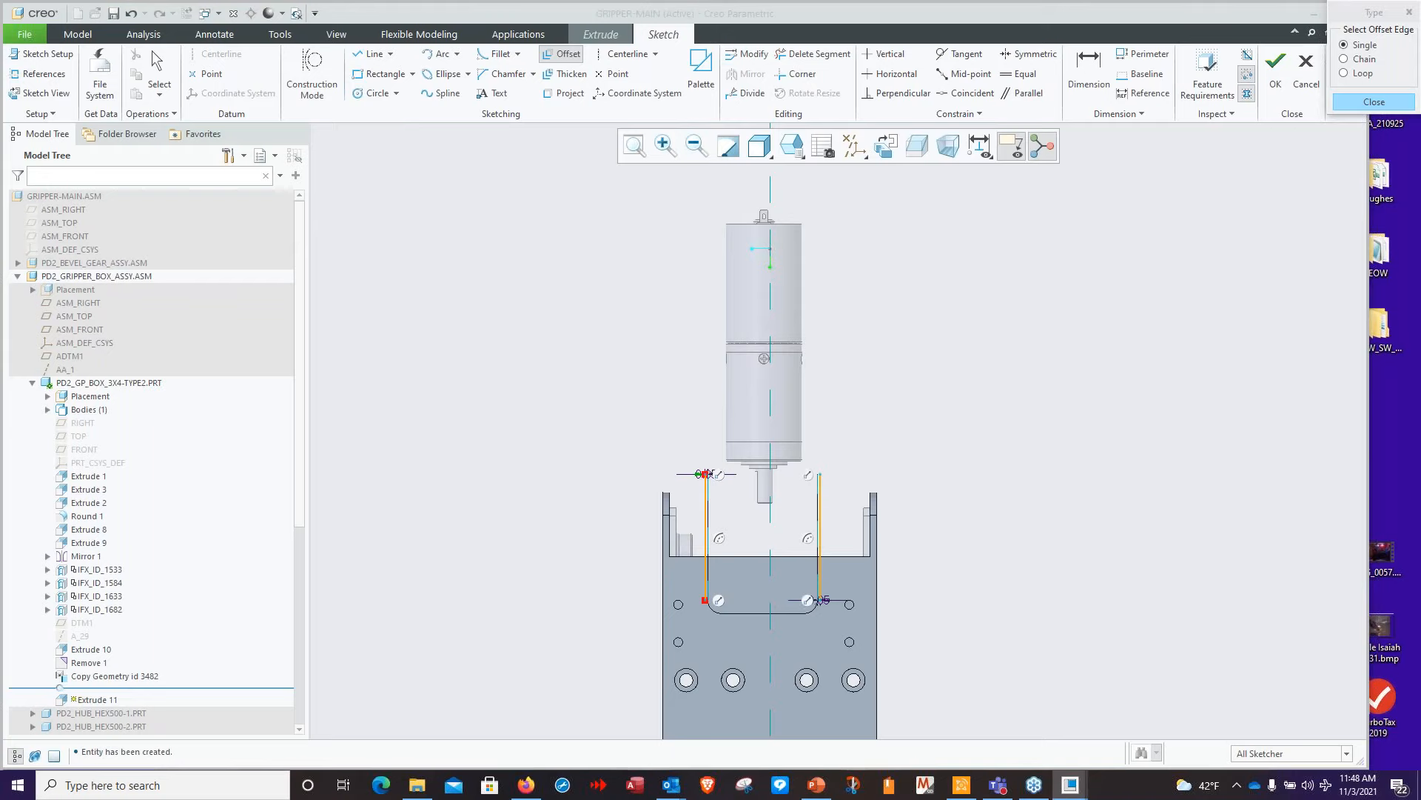
Offset the straight end edge of the copied outline outward and set its offset dimension to .3
{"action": "scroll", "coordinate": [802, 632], "scroll_direction": "up", "scroll_amount": 3}
{"action": "left_click", "coordinate": [765, 599]}
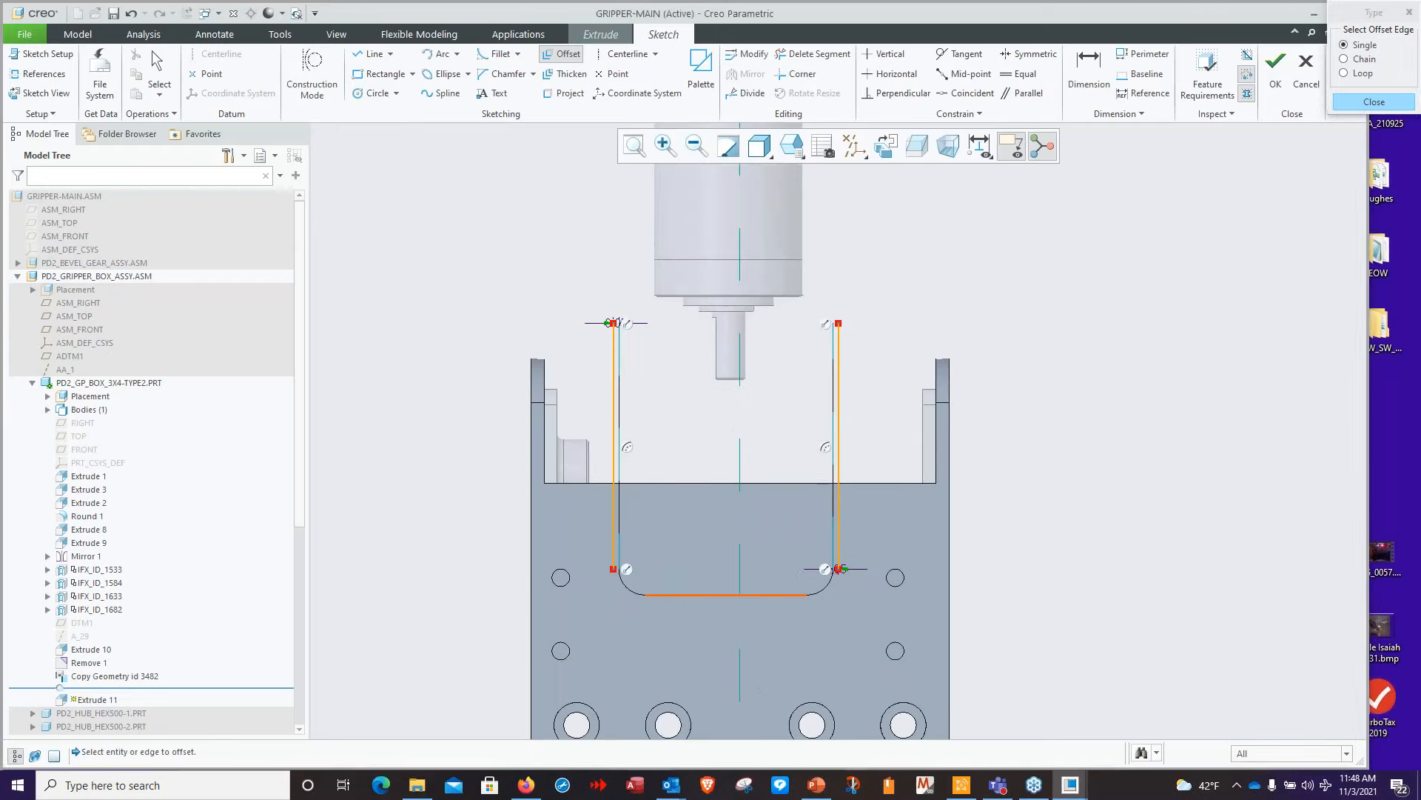
{"action": "key", "text": "Return"}
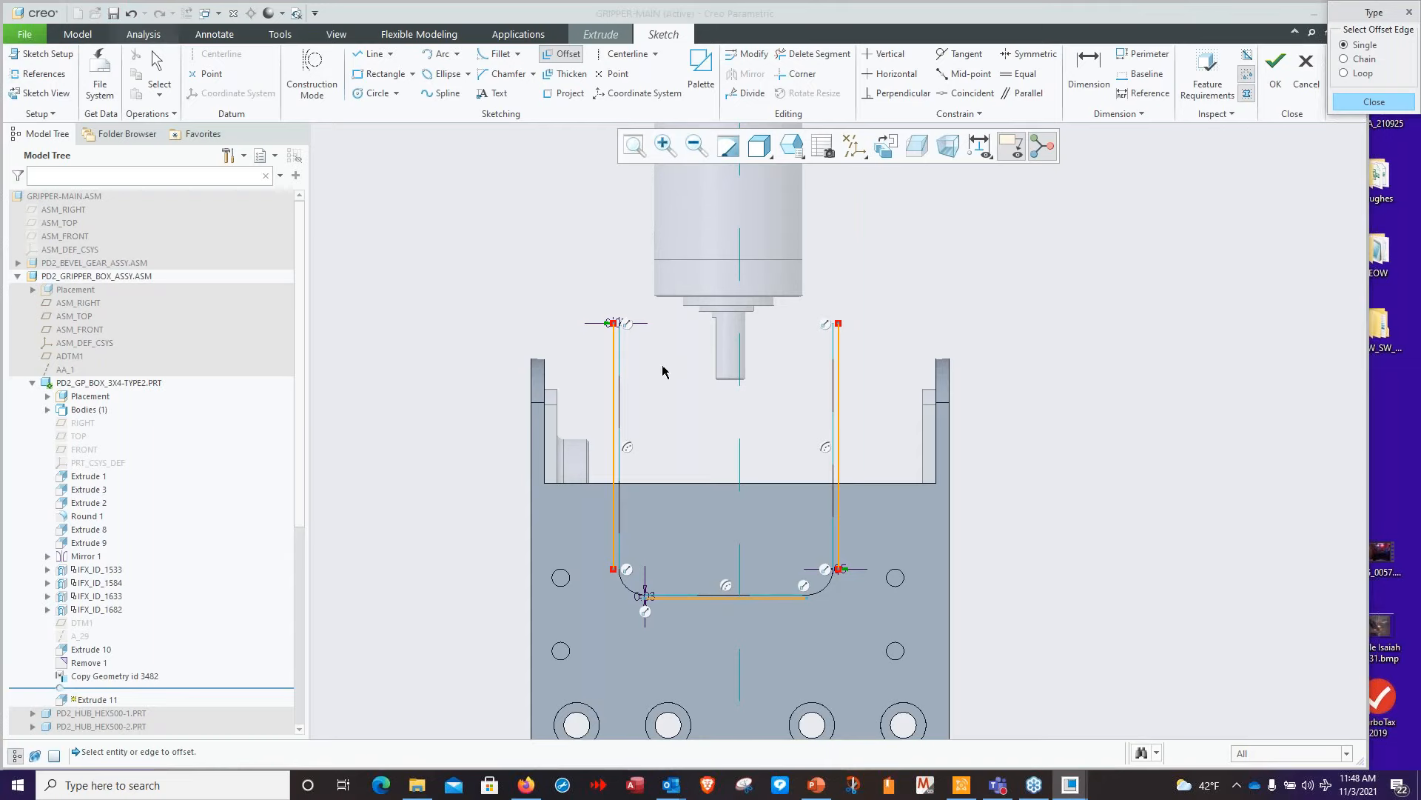
{"action": "scroll", "coordinate": [707, 592], "scroll_direction": "up", "scroll_amount": 3}
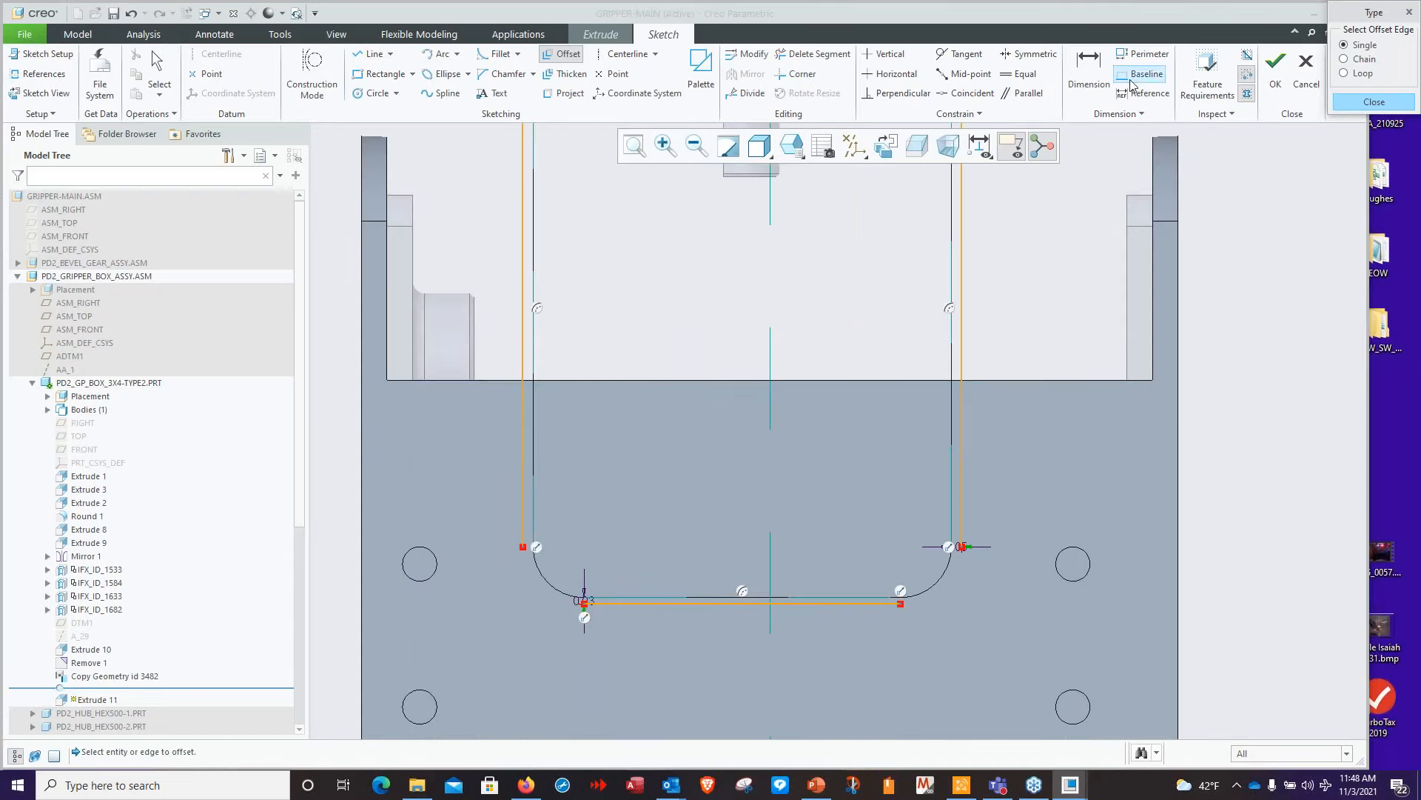
{"action": "left_click", "coordinate": [1096, 89]}
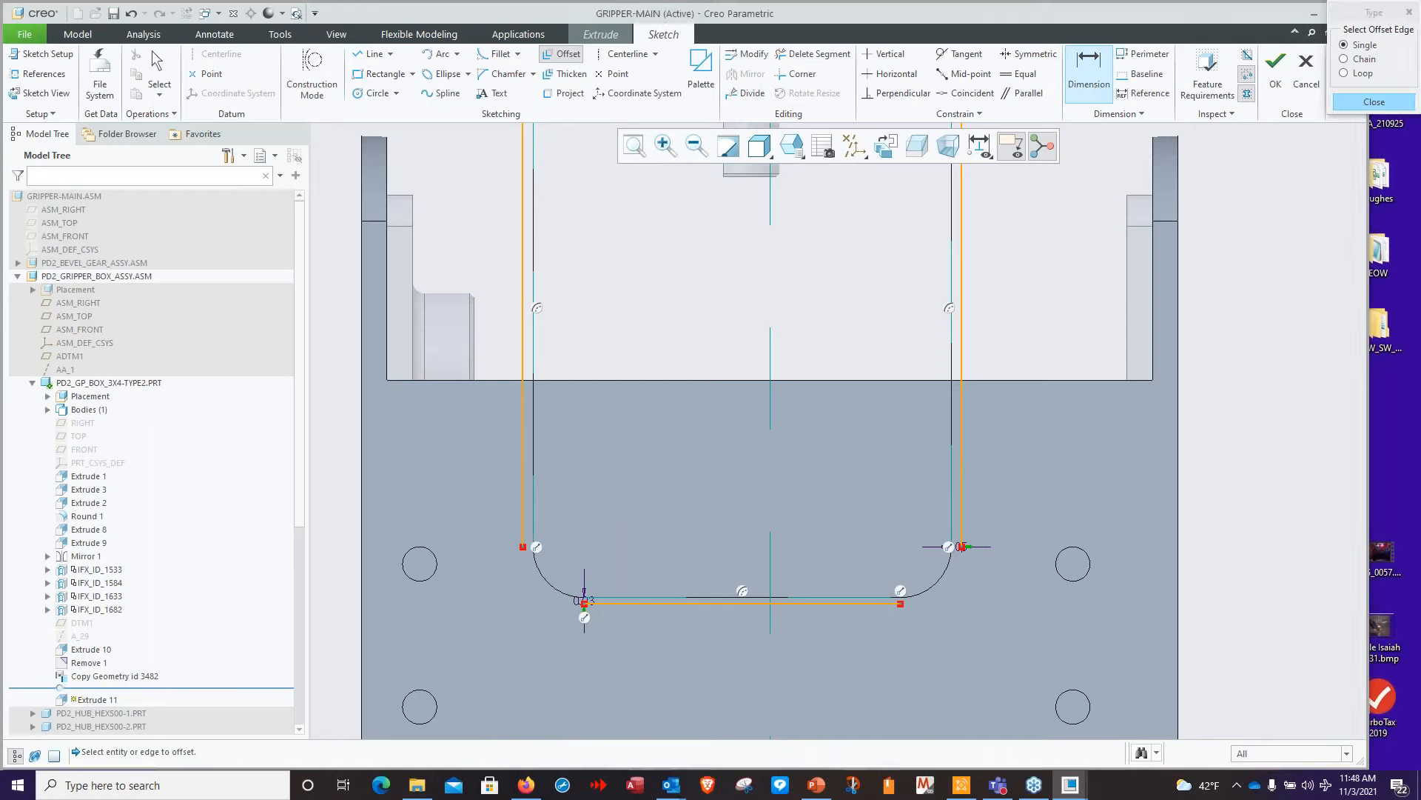
{"action": "double_click", "coordinate": [584, 601]}
{"action": "type", "text": ".3"}
{"action": "key", "text": "Return"}
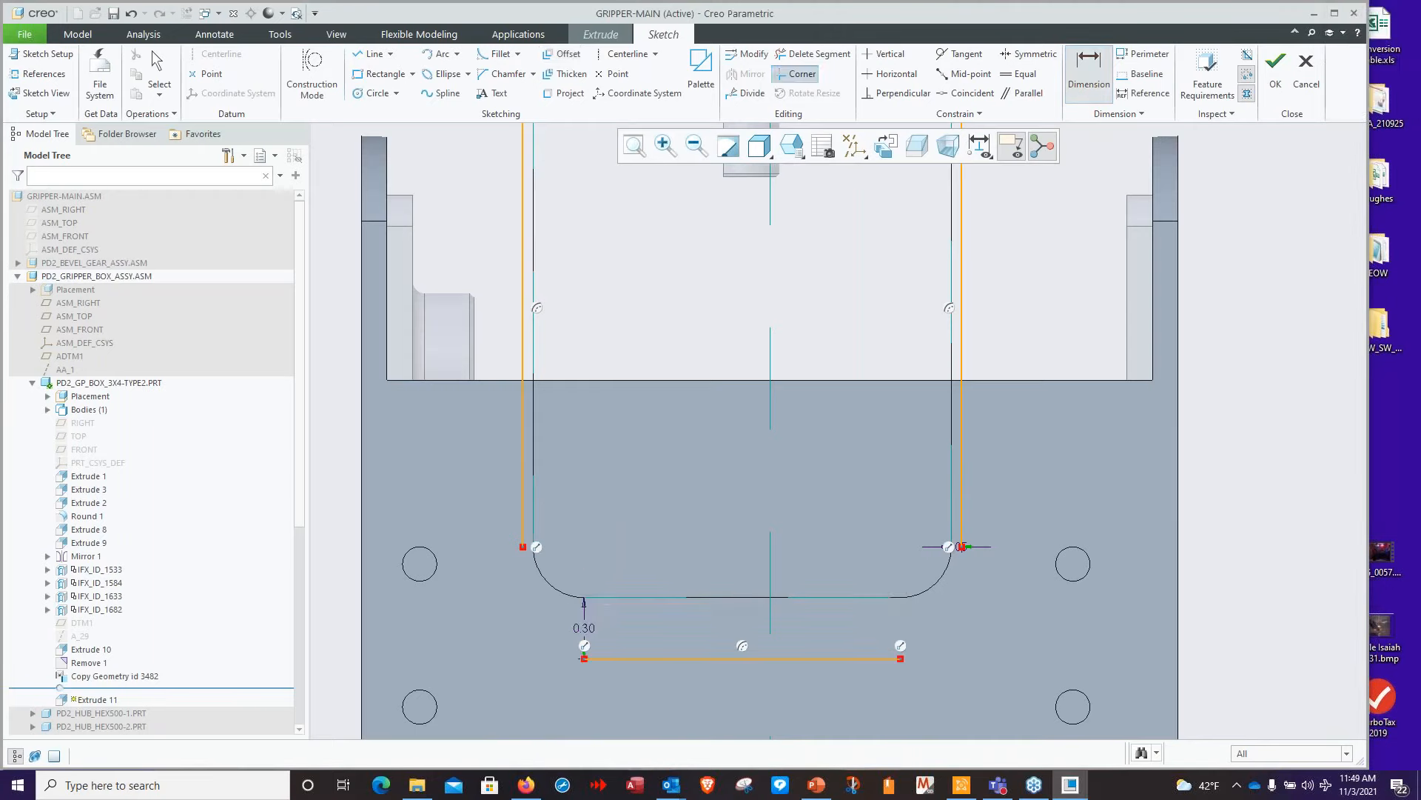
Corner-trim the two offset side lines with the offset end line to join them at both corners
{"action": "left_click", "coordinate": [796, 74]}
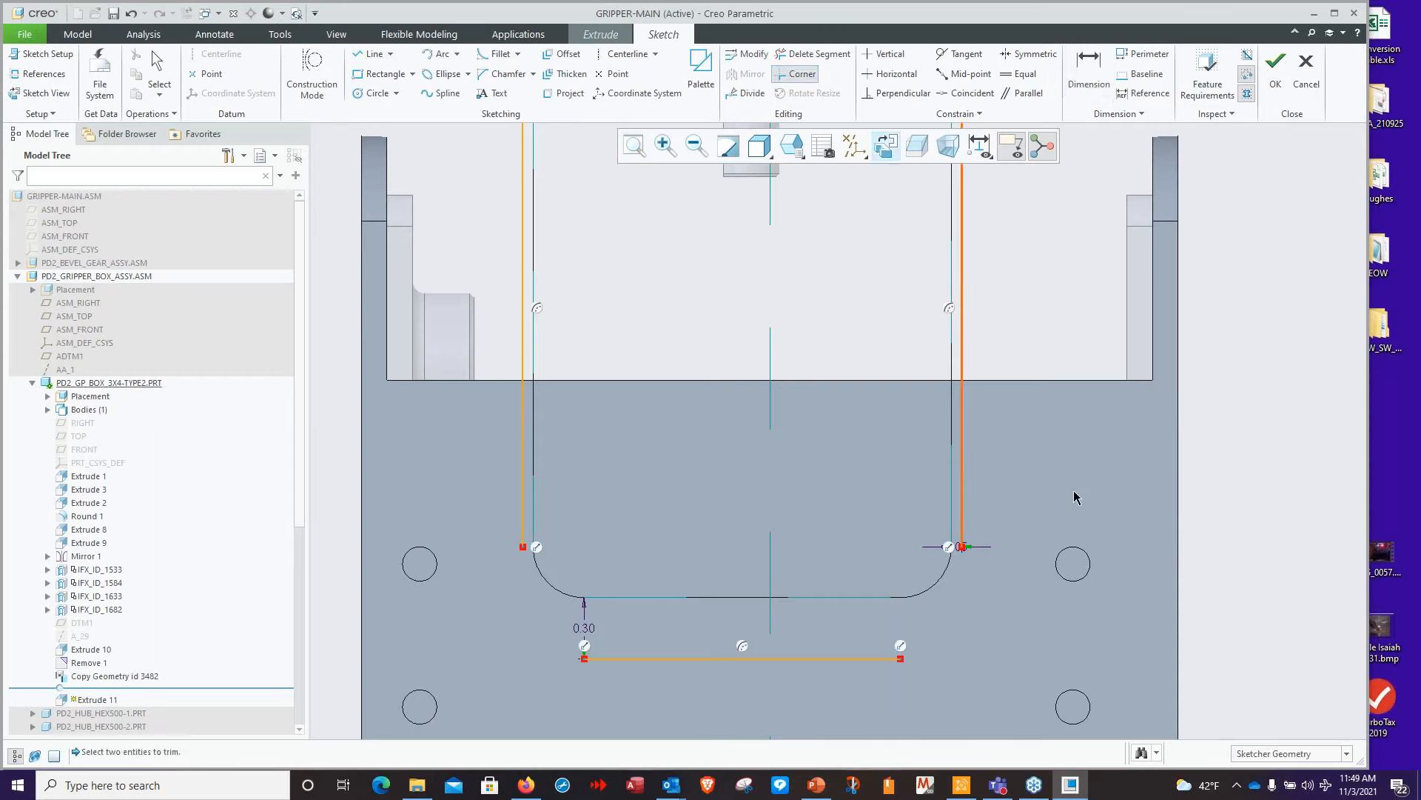
{"action": "left_click", "coordinate": [961, 592]}
{"action": "left_click", "coordinate": [882, 657]}
{"action": "left_click", "coordinate": [523, 505]}
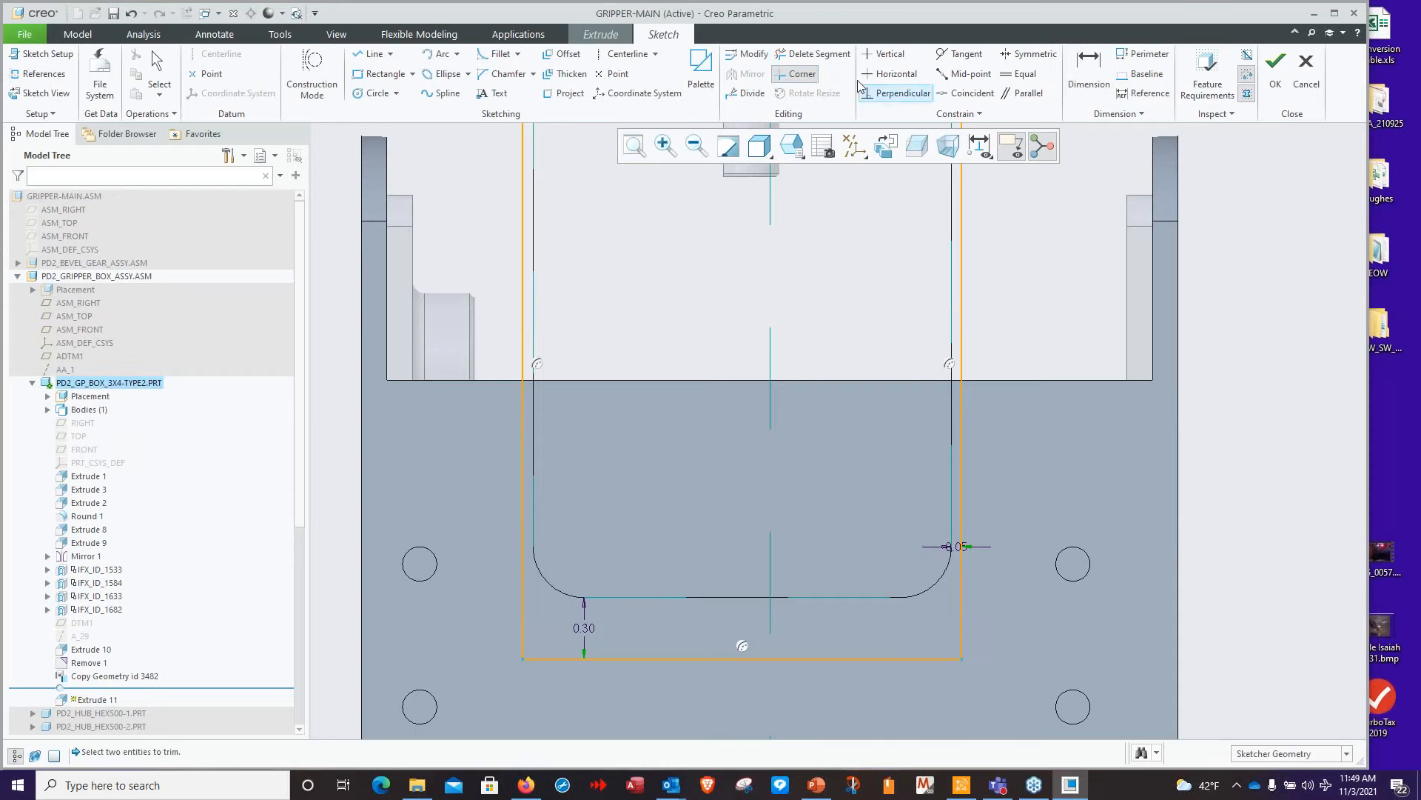
Fillet both corners where the offset side lines meet the offset end line in the sketch
{"action": "left_click", "coordinate": [511, 58]}
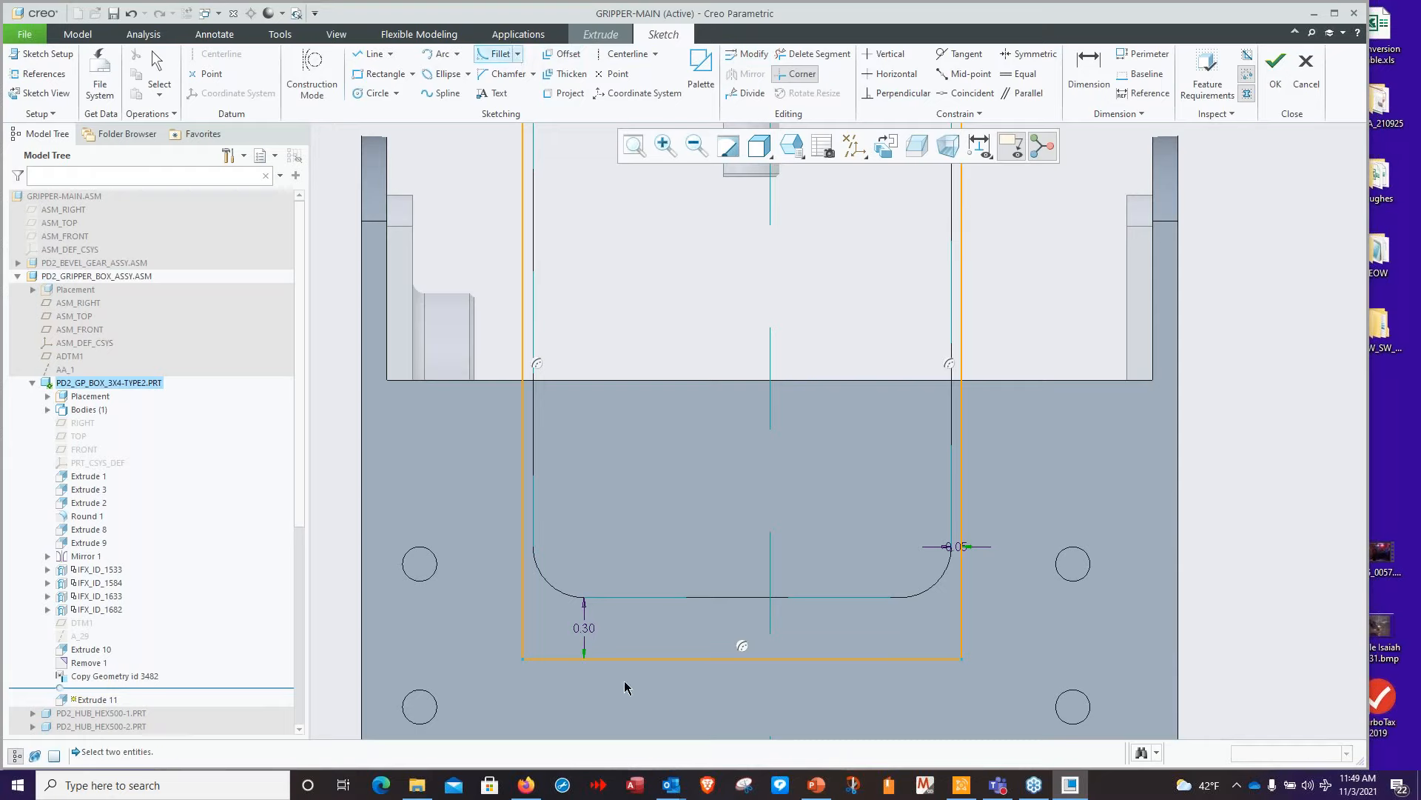
{"action": "left_click", "coordinate": [588, 657]}
{"action": "left_click", "coordinate": [536, 614]}
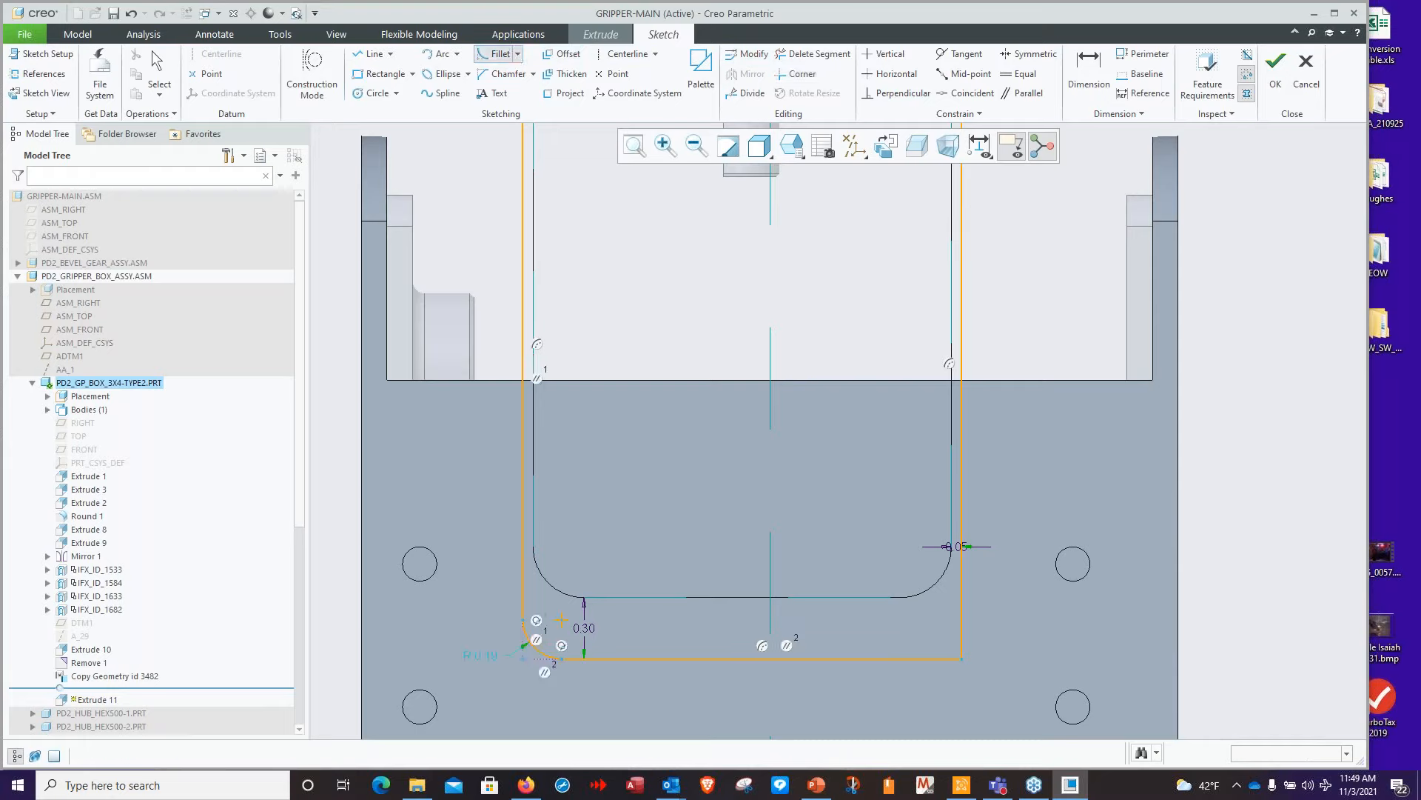
{"action": "left_click", "coordinate": [962, 614]}
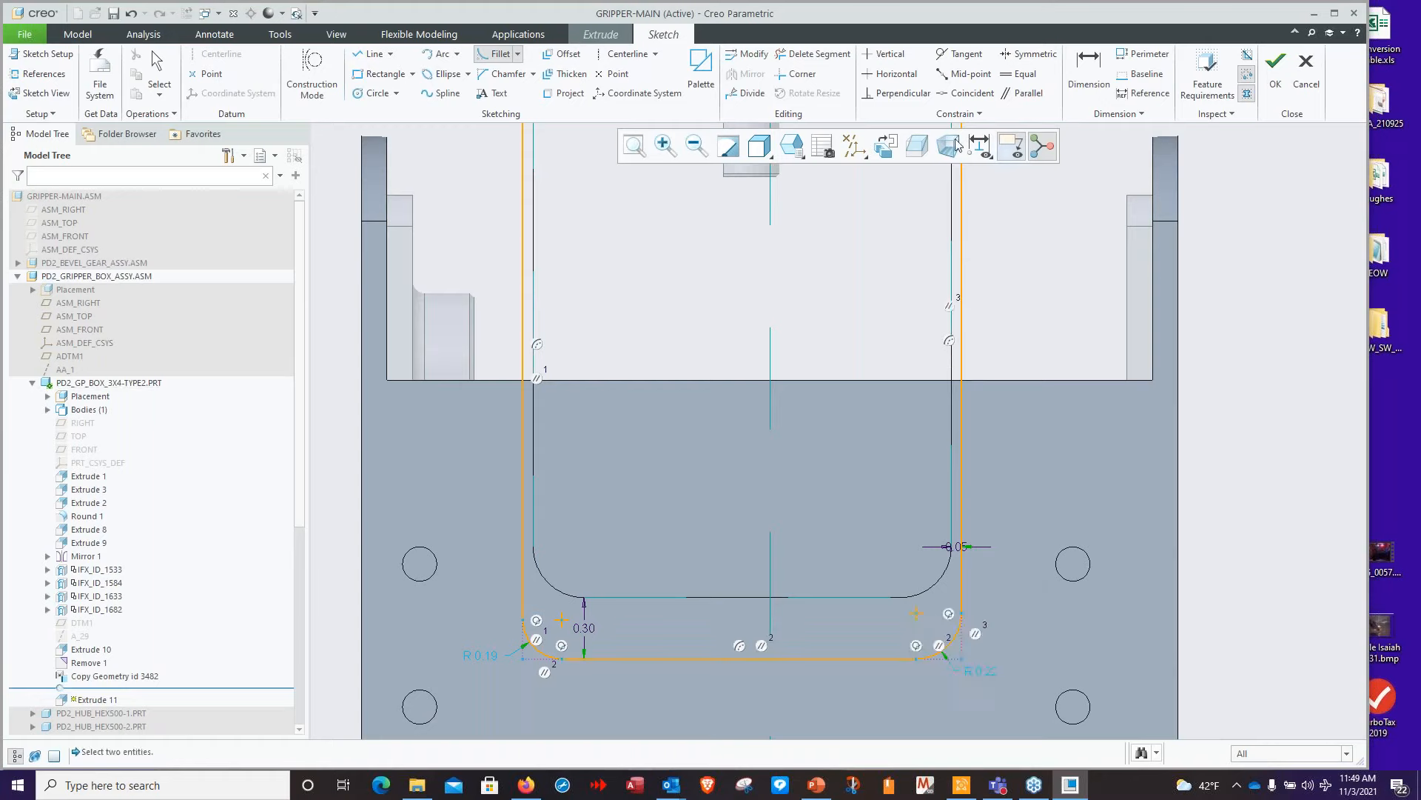
Set one corner fillet's radius to 0.2 and constrain the other corner fillet to an equal radius
{"action": "left_click", "coordinate": [1089, 70]}
{"action": "double_click", "coordinate": [480, 654]}
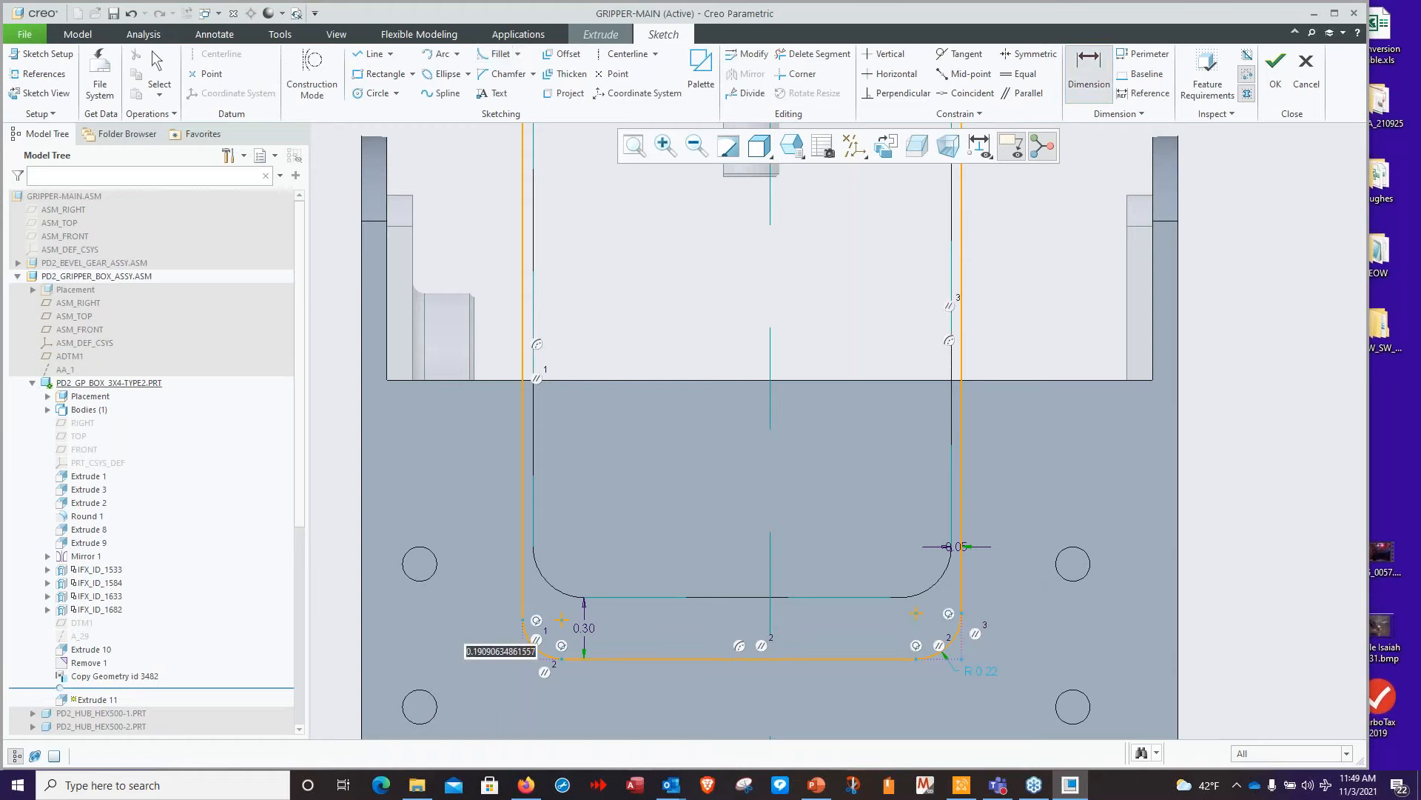
{"action": "type", "text": "0.2"}
{"action": "key", "text": "Return"}
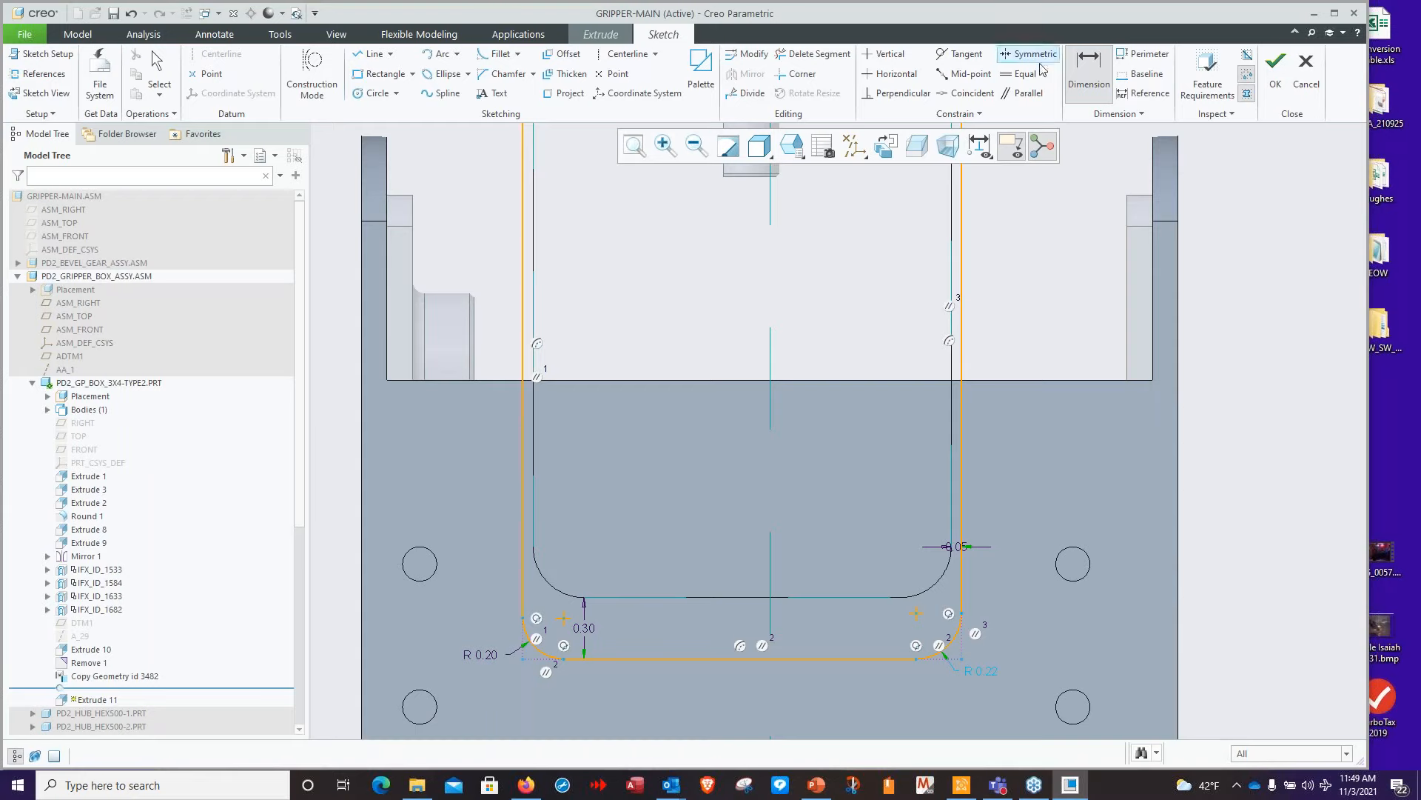
{"action": "left_click", "coordinate": [1022, 74]}
{"action": "left_click", "coordinate": [532, 644]}
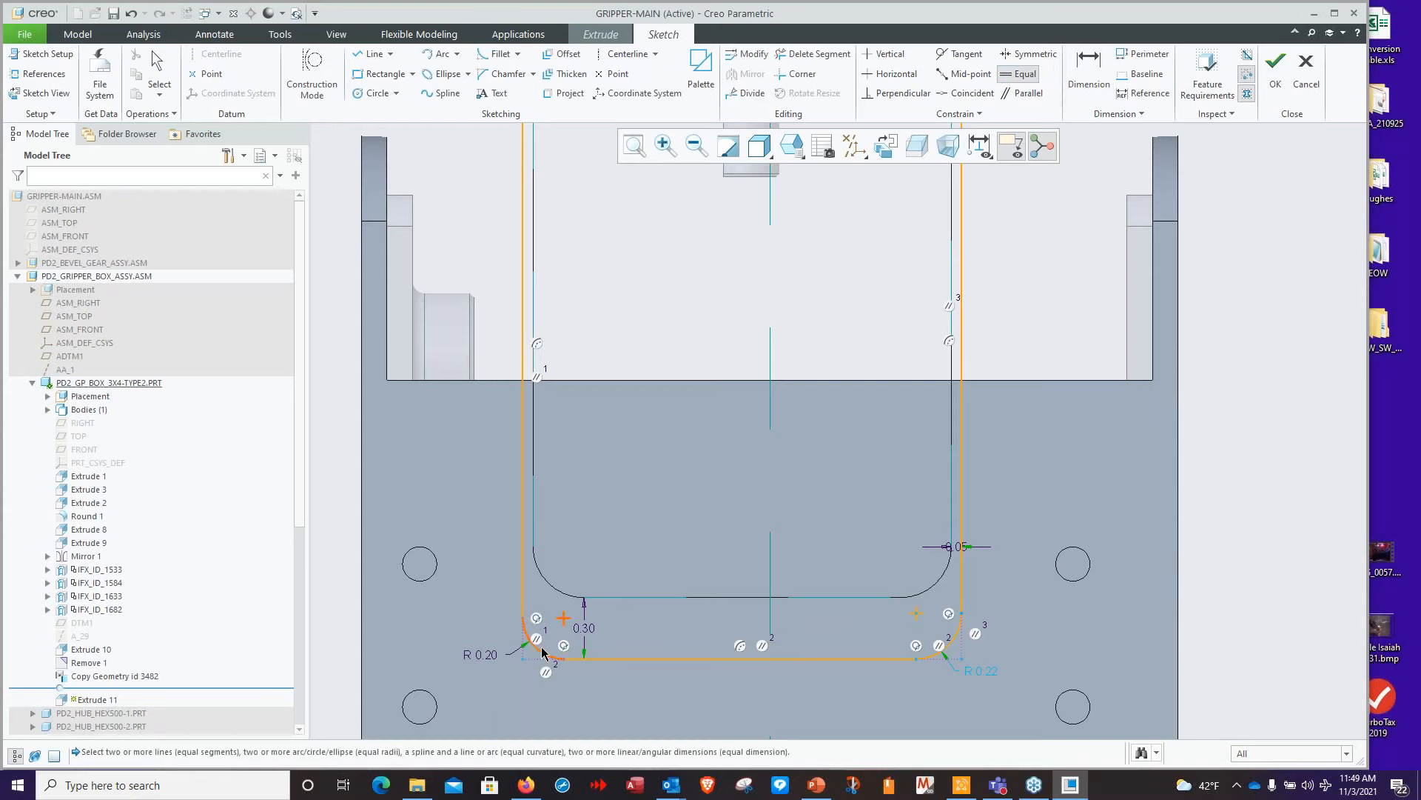
{"action": "left_click", "coordinate": [951, 651]}
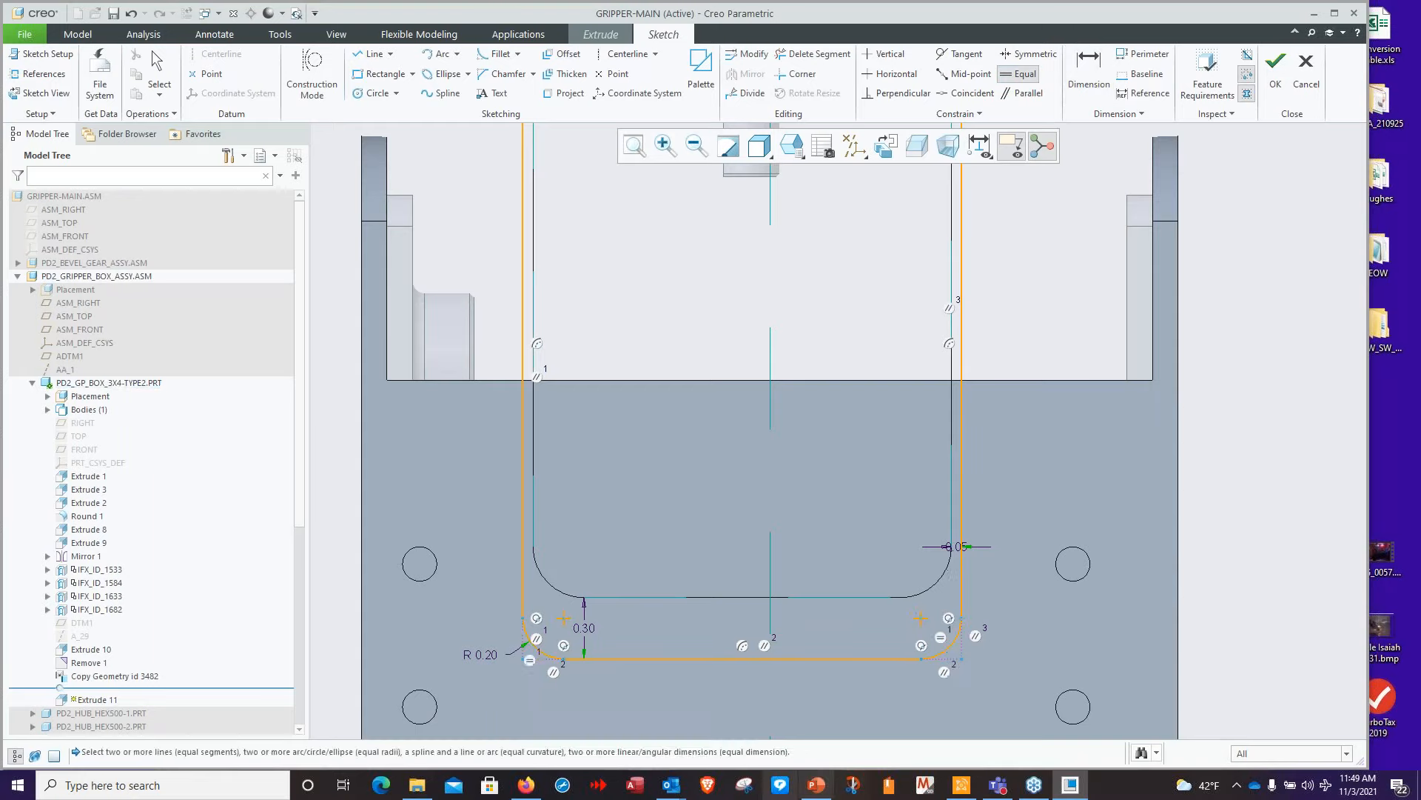
Finish the sketch and complete the material-removing extrude with Through All depth on both sides
{"action": "scroll", "coordinate": [1008, 464], "scroll_direction": "down", "scroll_amount": 4}
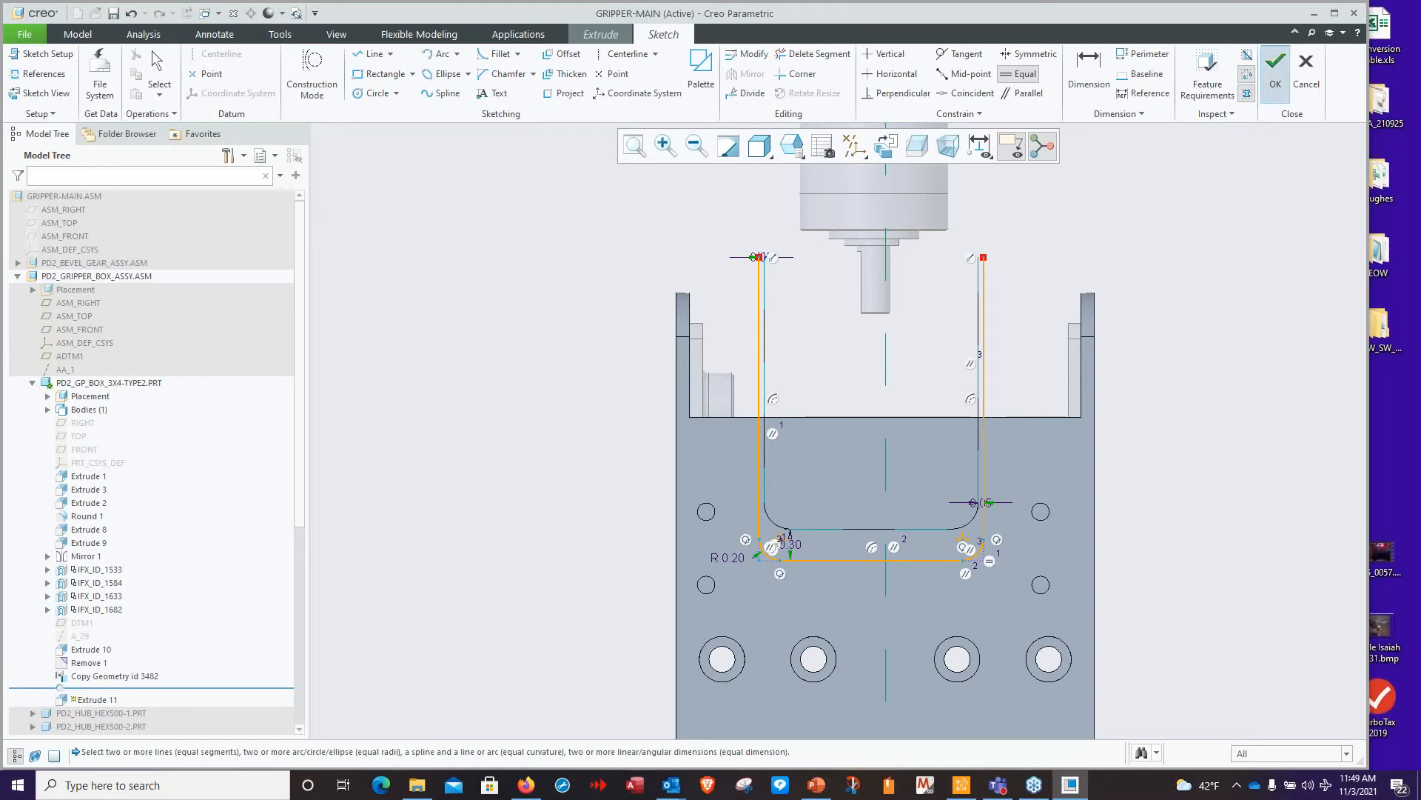
{"action": "left_click", "coordinate": [1276, 74]}
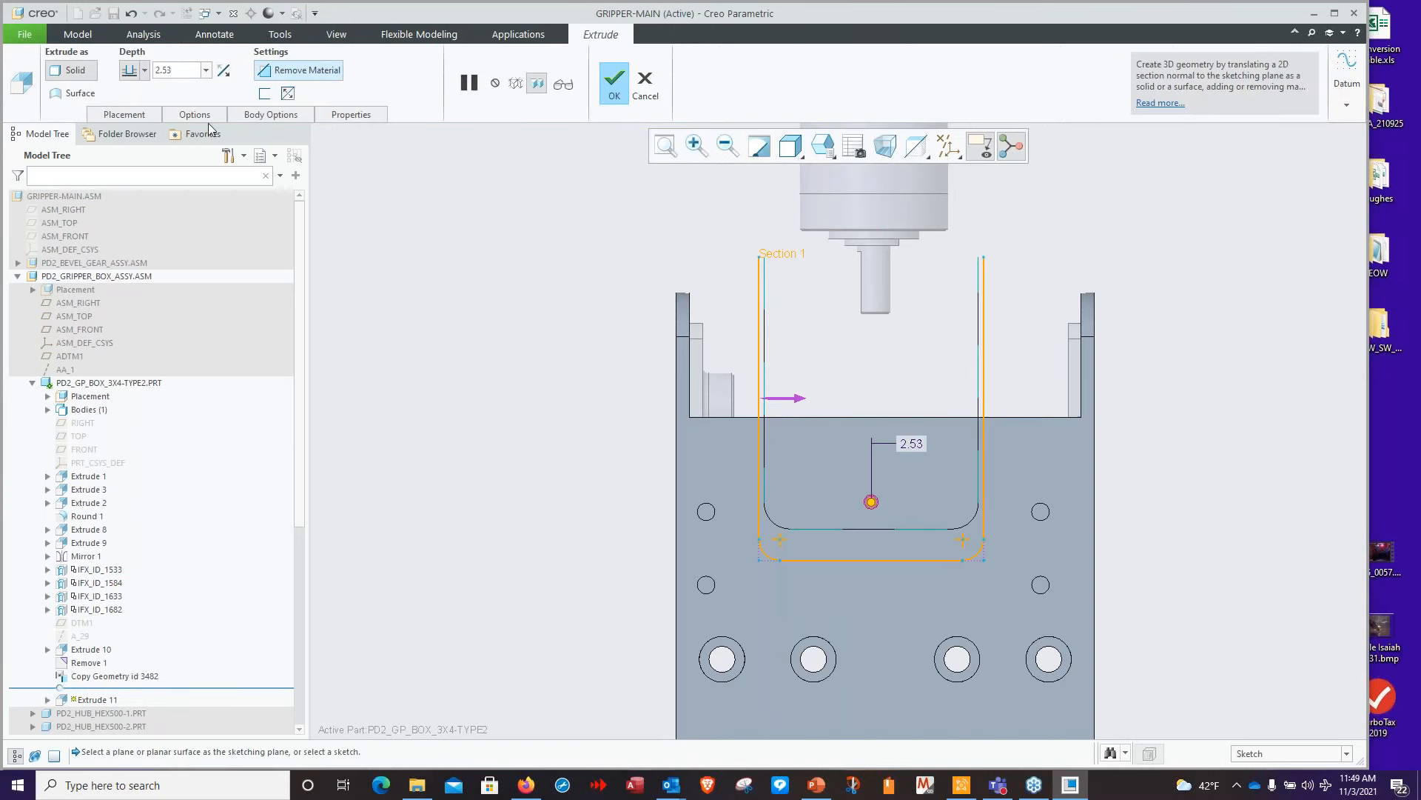
{"action": "left_click", "coordinate": [145, 70]}
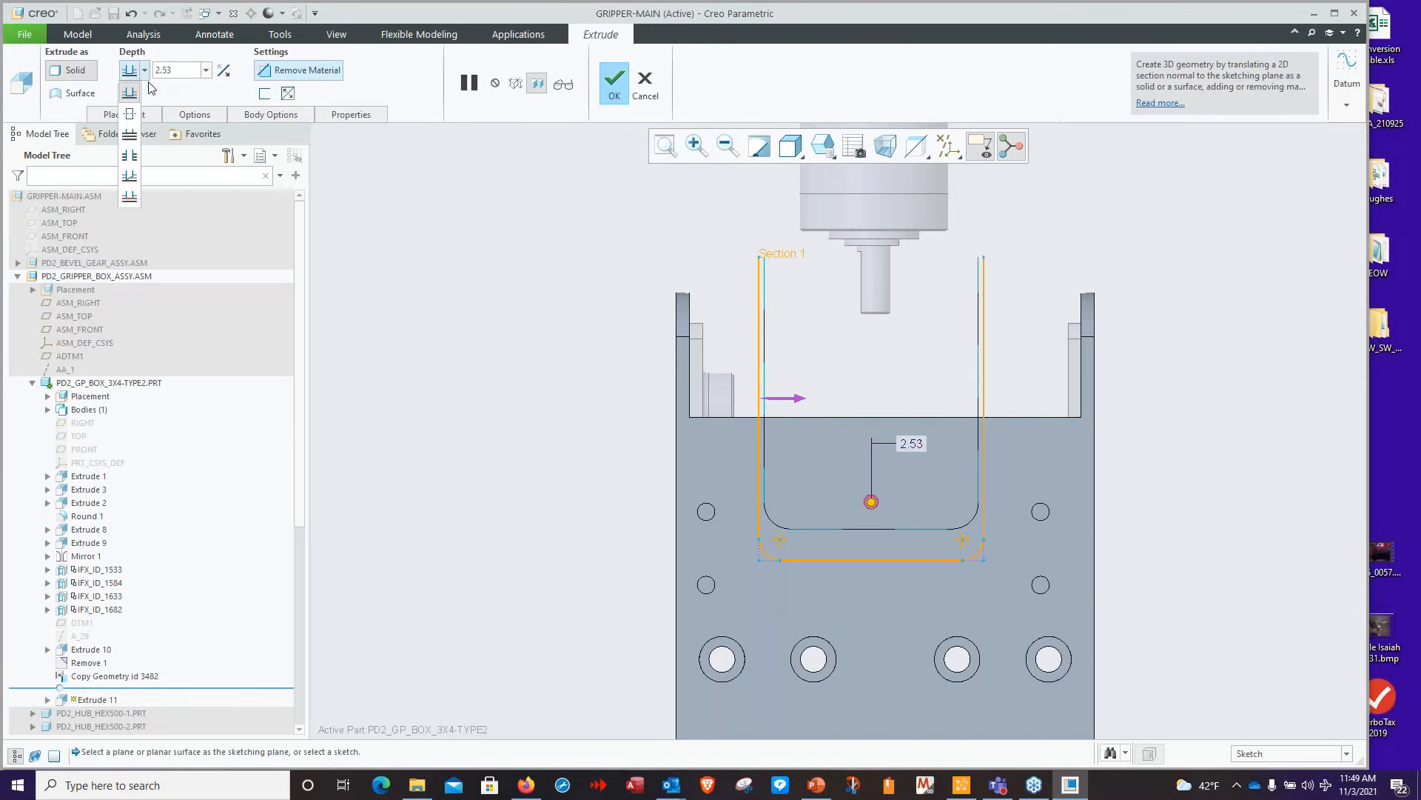
{"action": "left_click", "coordinate": [129, 156]}
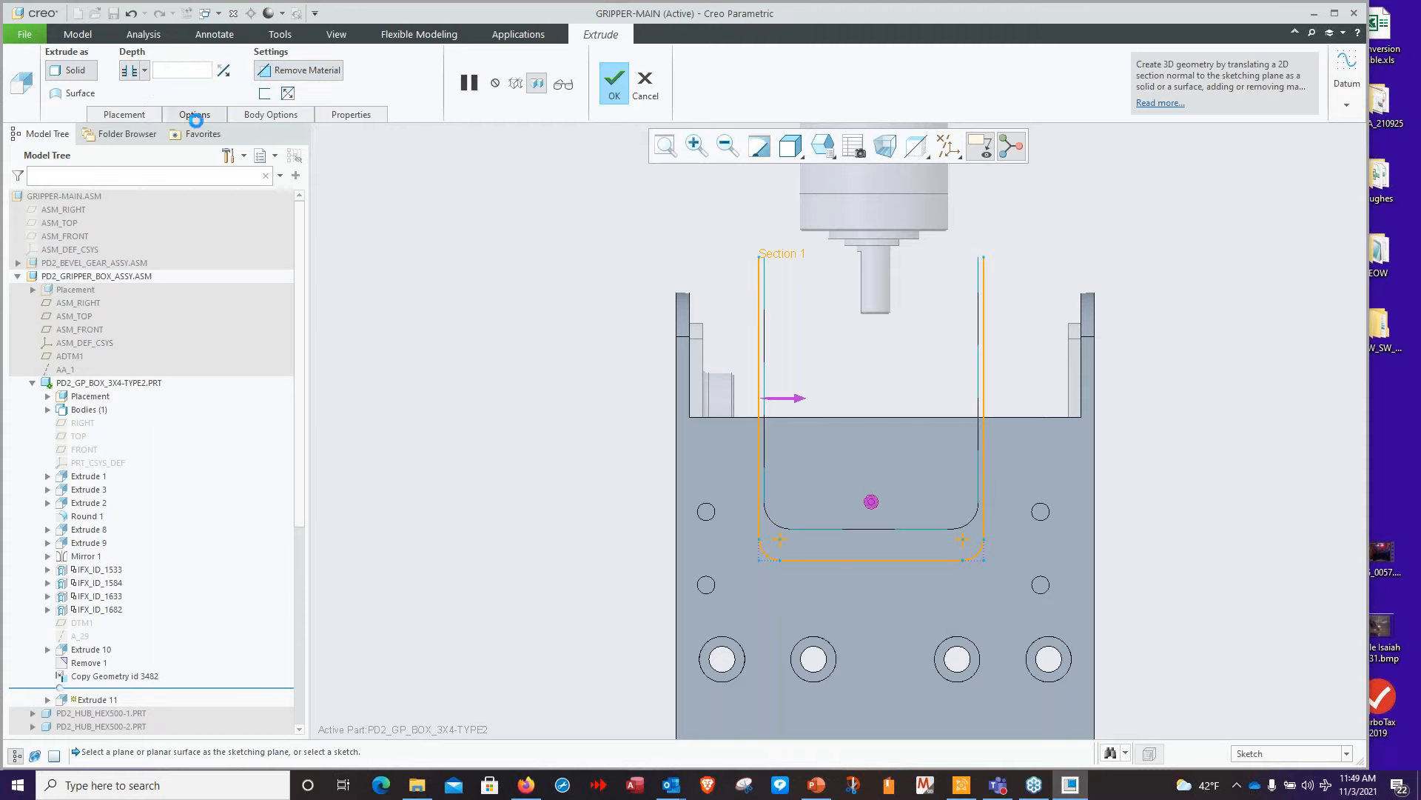
{"action": "left_click", "coordinate": [255, 196]}
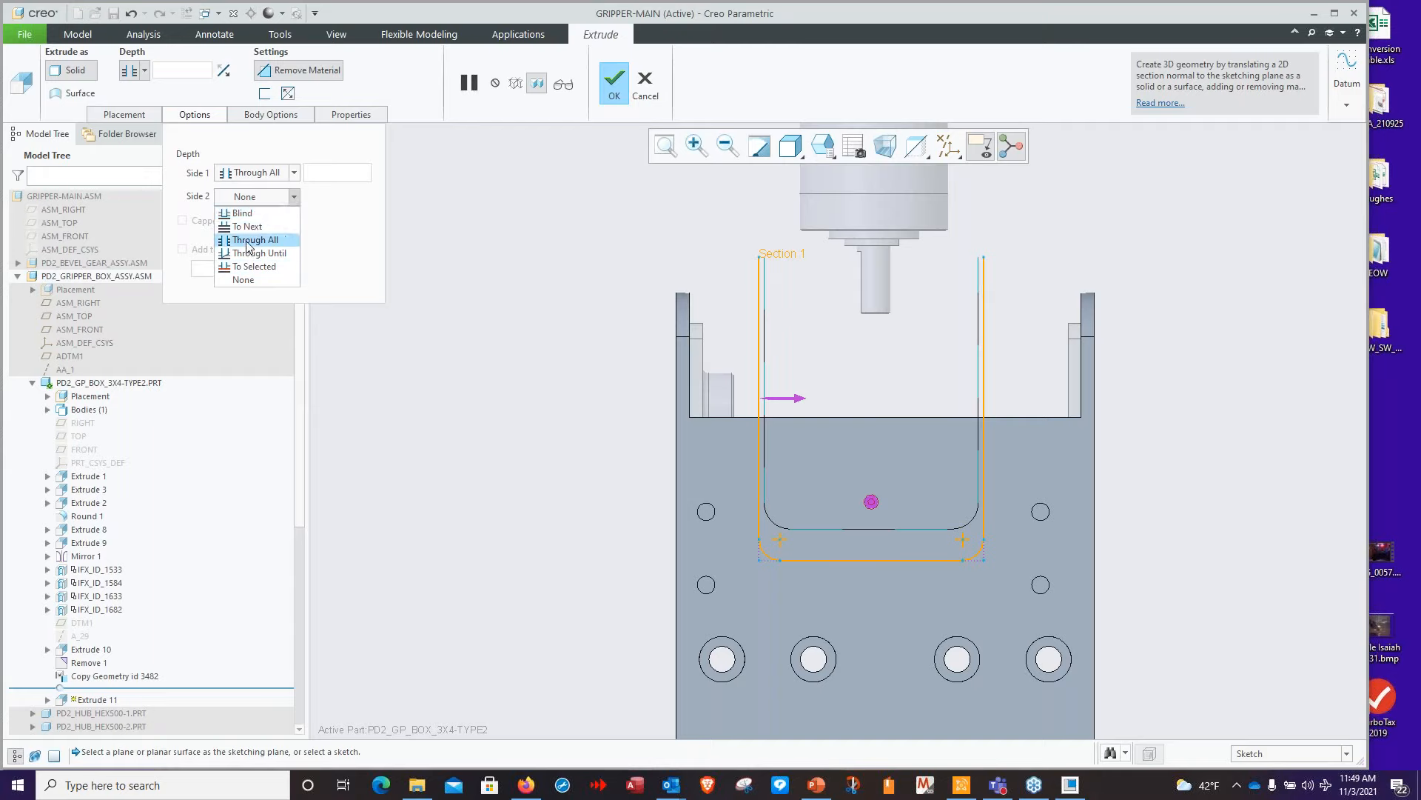
{"action": "left_click", "coordinate": [248, 240]}
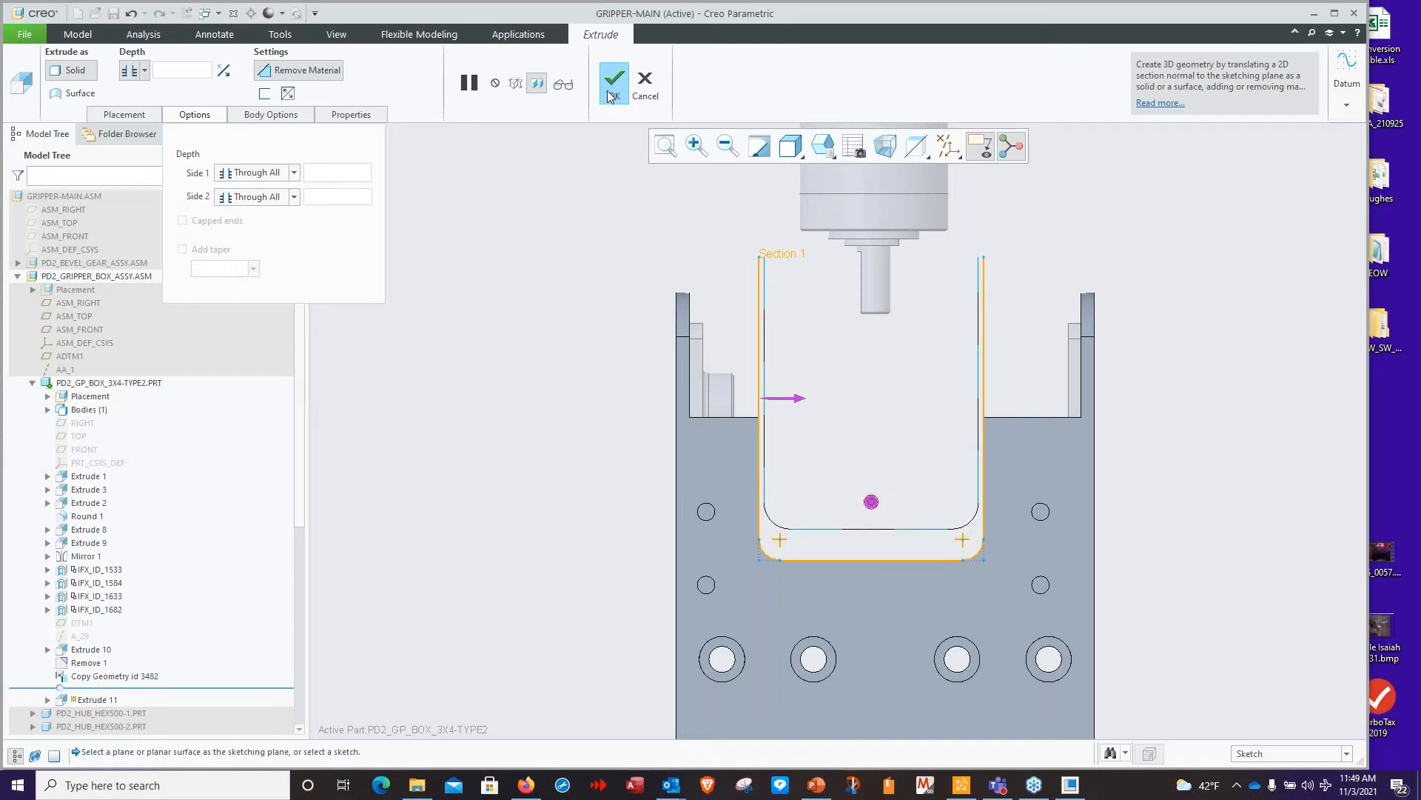
{"action": "middle_click", "coordinate": [568, 442]}
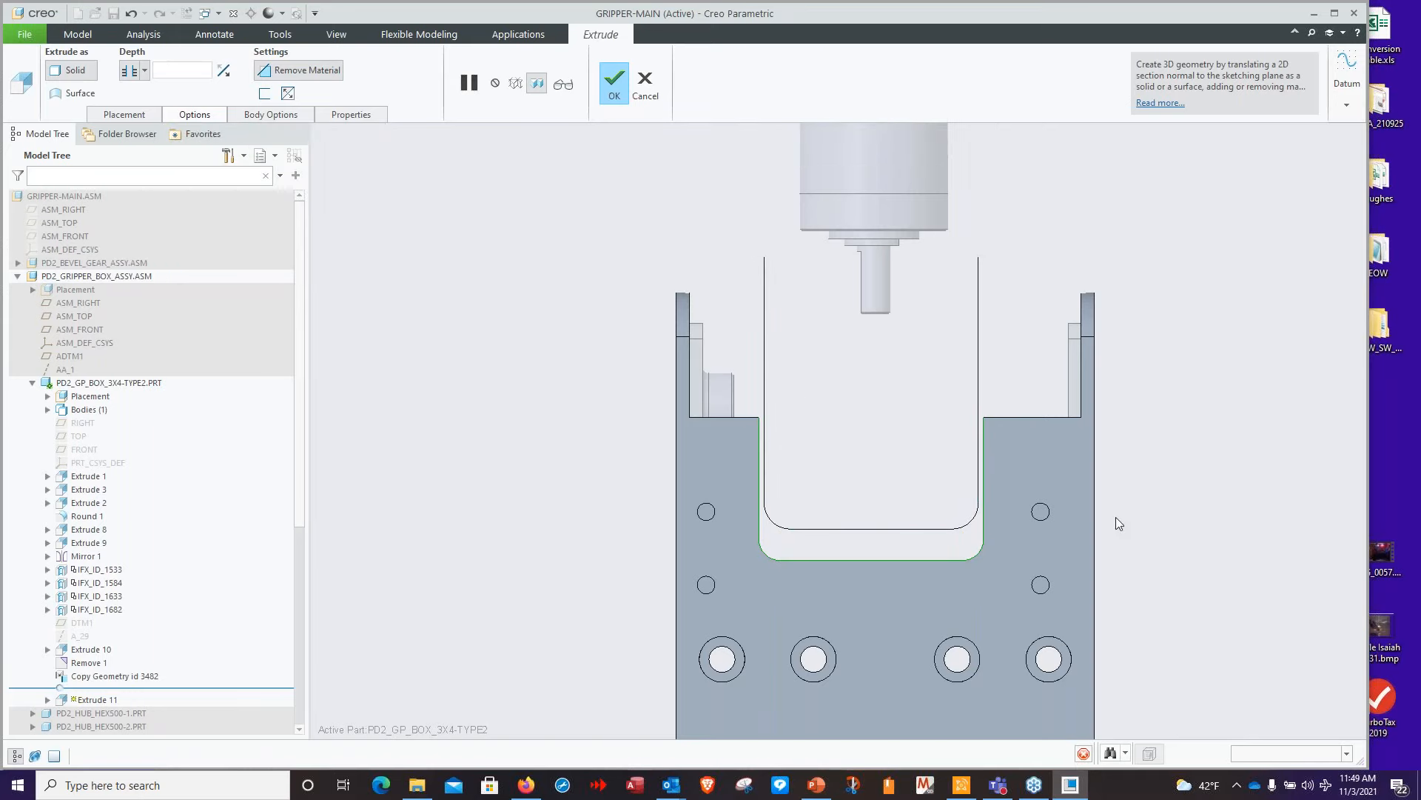
Hide the gripper box part's Copy Geometry feature and show PD2_BEVEL_GEAR_BOX_ASSY_SW.SLDASM in the main assembly
{"action": "key", "text": "ctrl+d"}
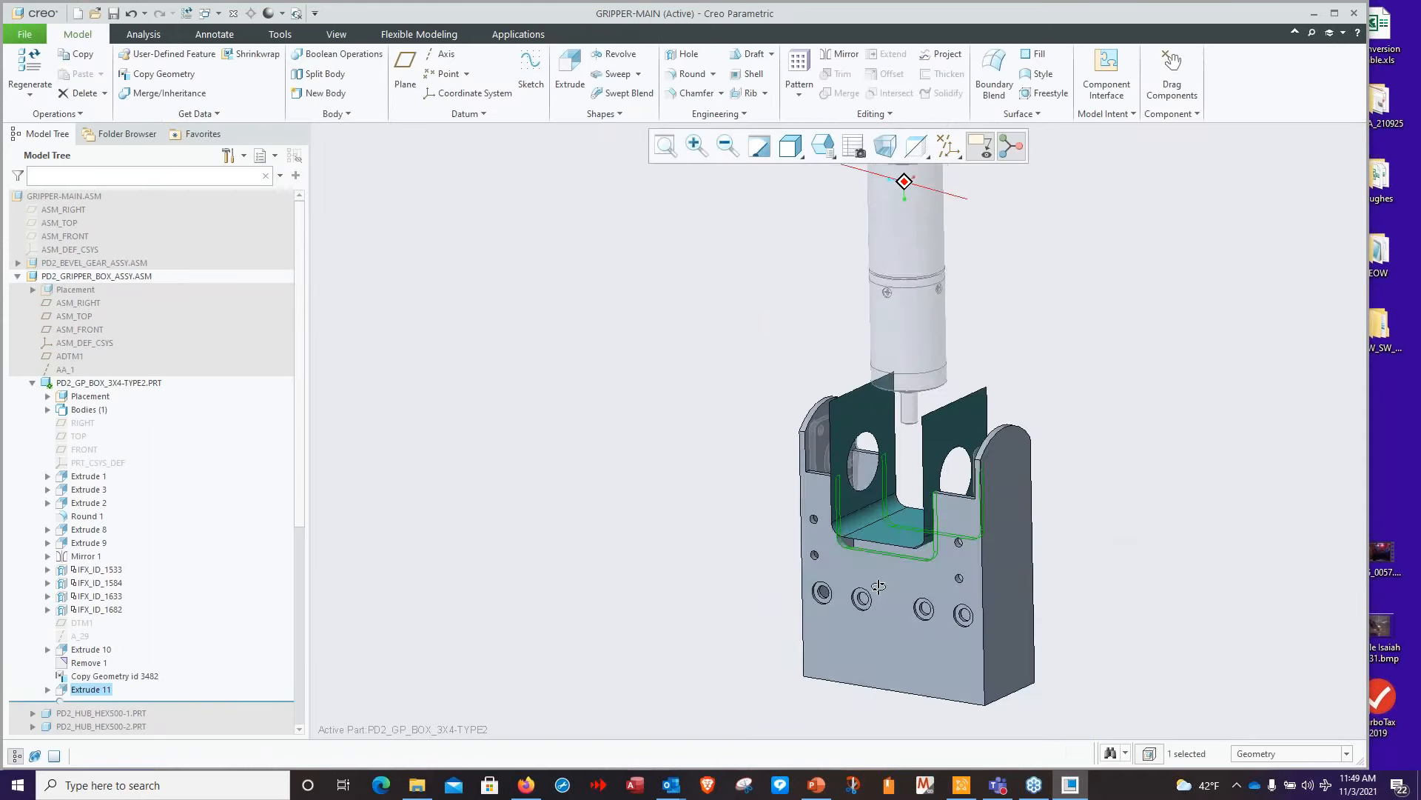
{"action": "scroll", "coordinate": [925, 543], "scroll_direction": "down", "scroll_amount": 2}
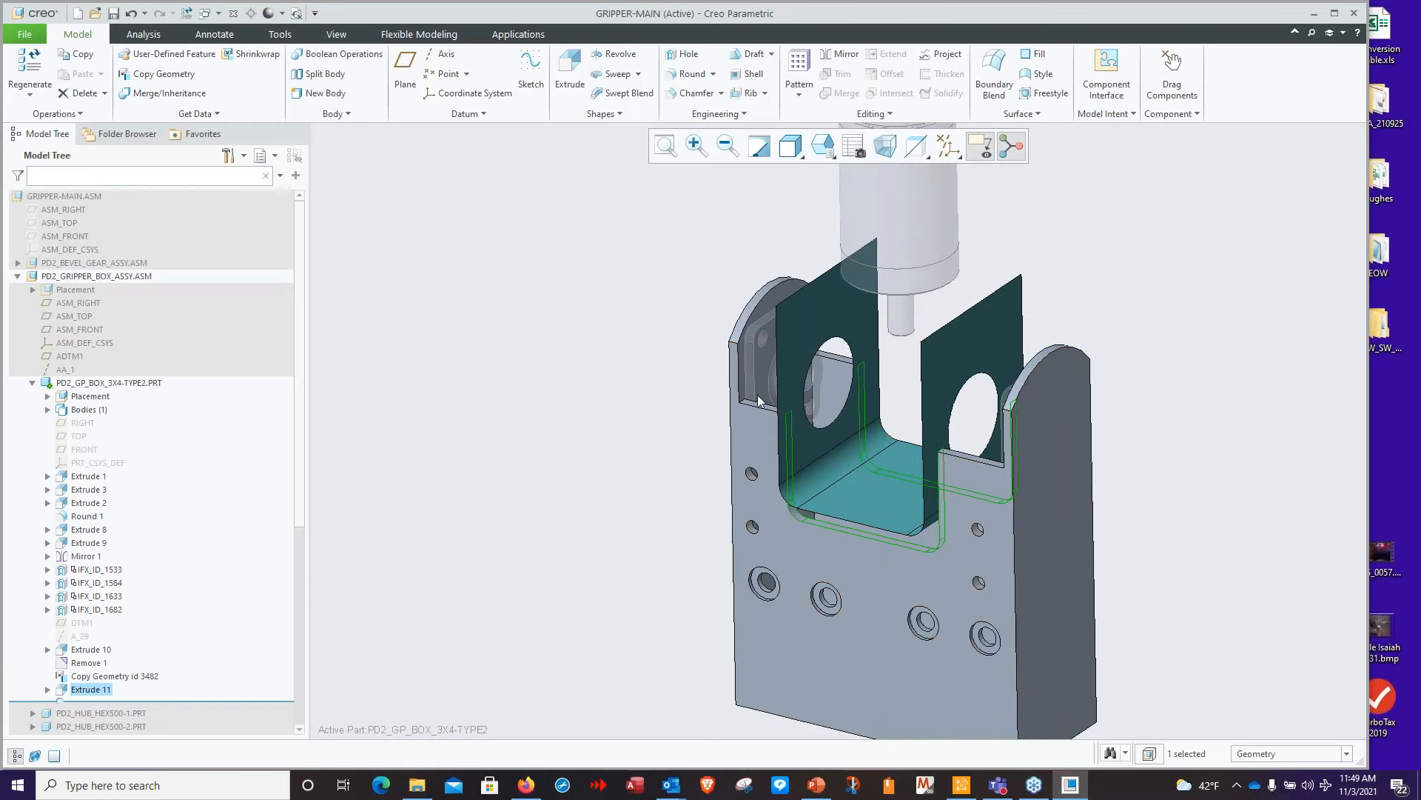
{"action": "left_click", "coordinate": [120, 677]}
{"action": "left_click", "coordinate": [149, 630]}
{"action": "left_click_drag", "start_coordinate": [299, 524], "coordinate": [274, 724]}
{"action": "left_click", "coordinate": [157, 718]}
{"action": "left_click", "coordinate": [185, 671]}
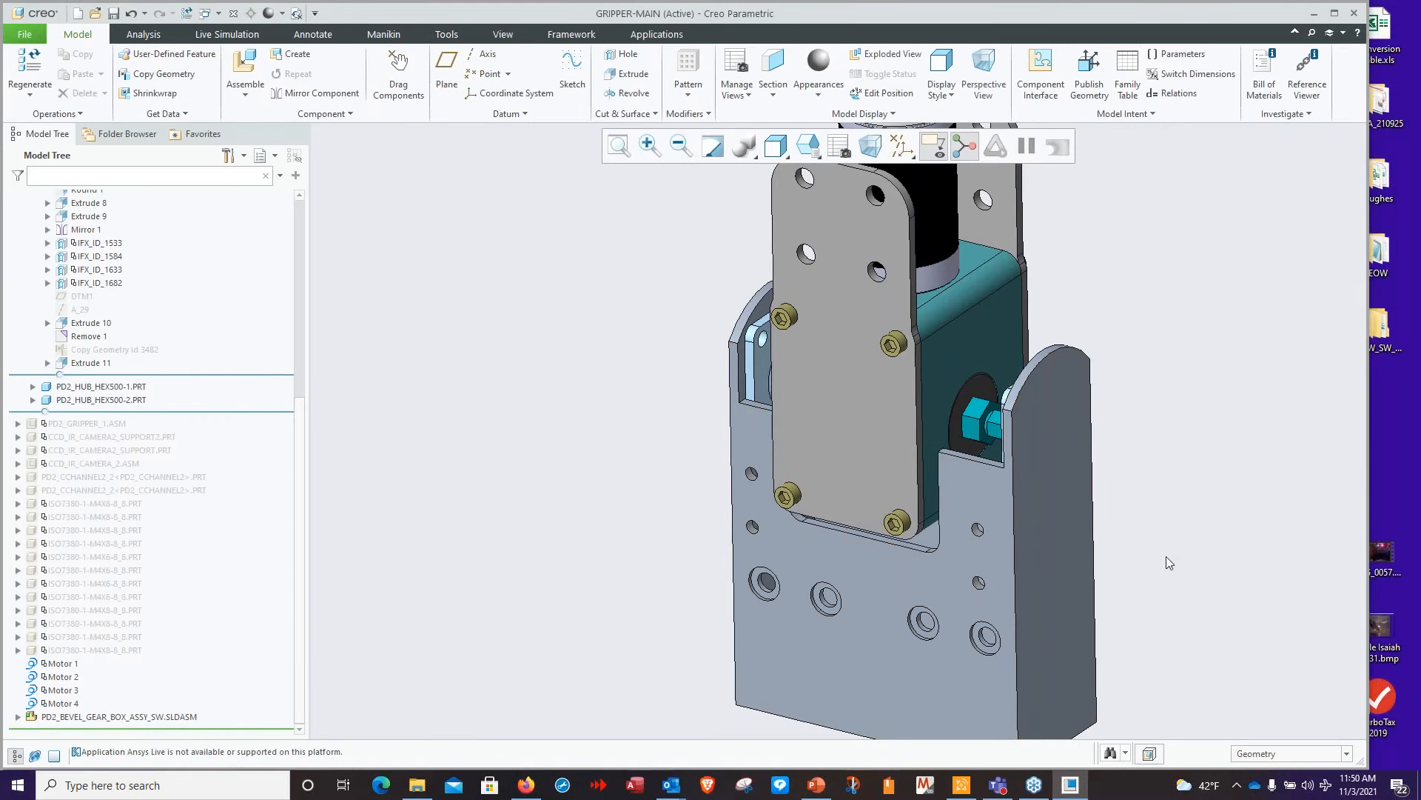
Activate the hub part PD2_HUB_HEX500-2 for editing within the main assembly
{"action": "middle_click_drag", "start_coordinate": [1182, 552], "coordinate": [1222, 556]}
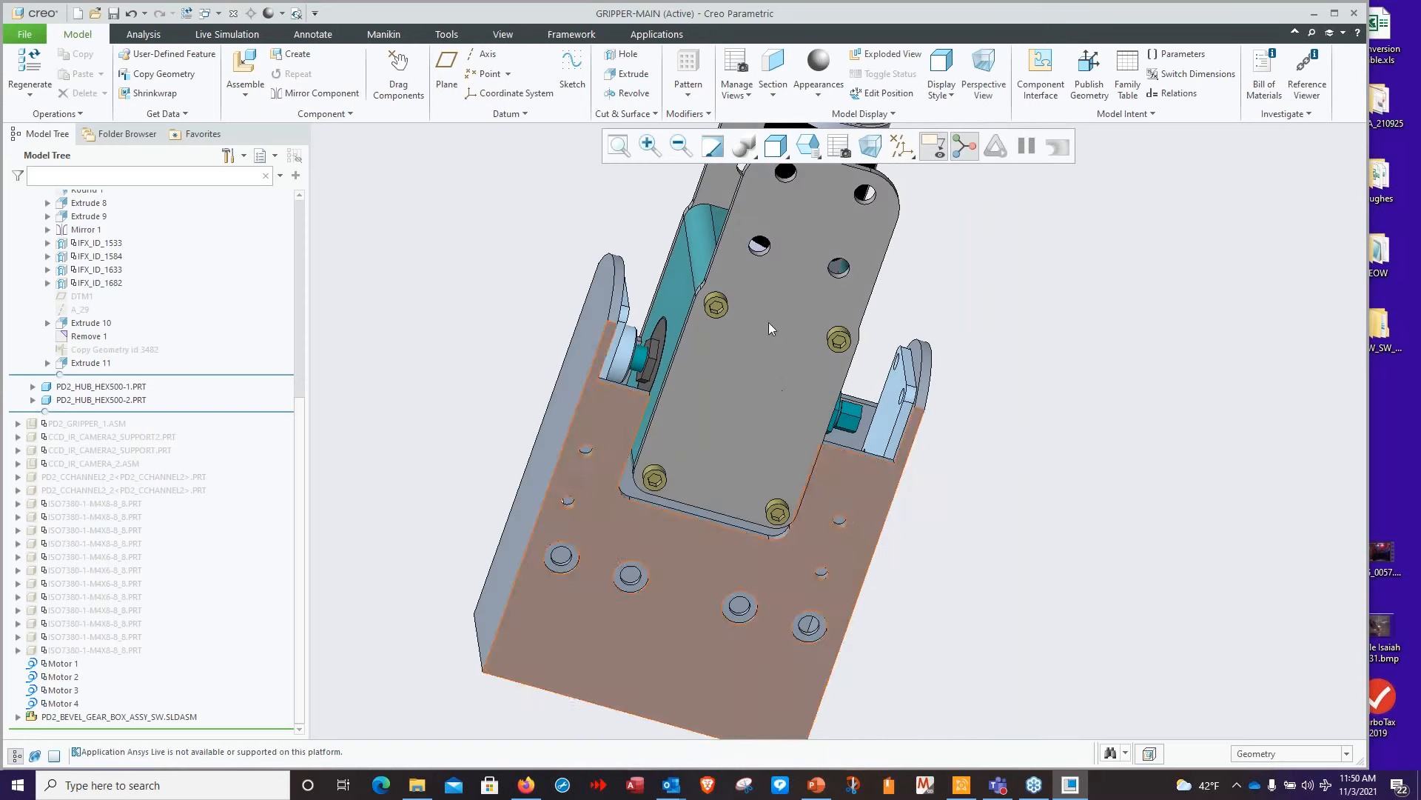
{"action": "scroll", "coordinate": [955, 570], "scroll_direction": "up", "scroll_amount": 4}
{"action": "scroll", "coordinate": [987, 508], "scroll_direction": "down", "scroll_amount": 3}
{"action": "middle_click_drag", "start_coordinate": [983, 519], "coordinate": [990, 562]}
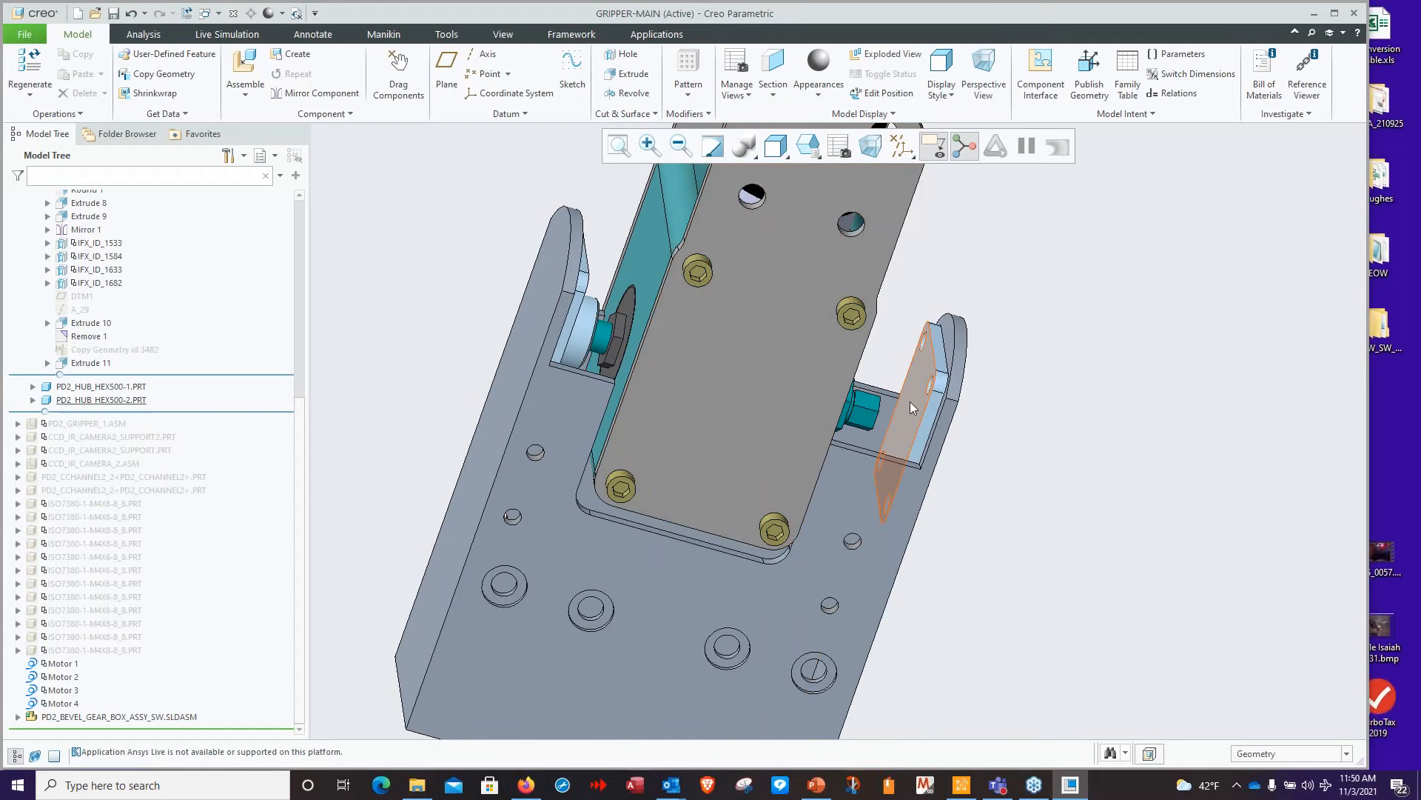
{"action": "scroll", "coordinate": [909, 401], "scroll_direction": "up", "scroll_amount": 4}
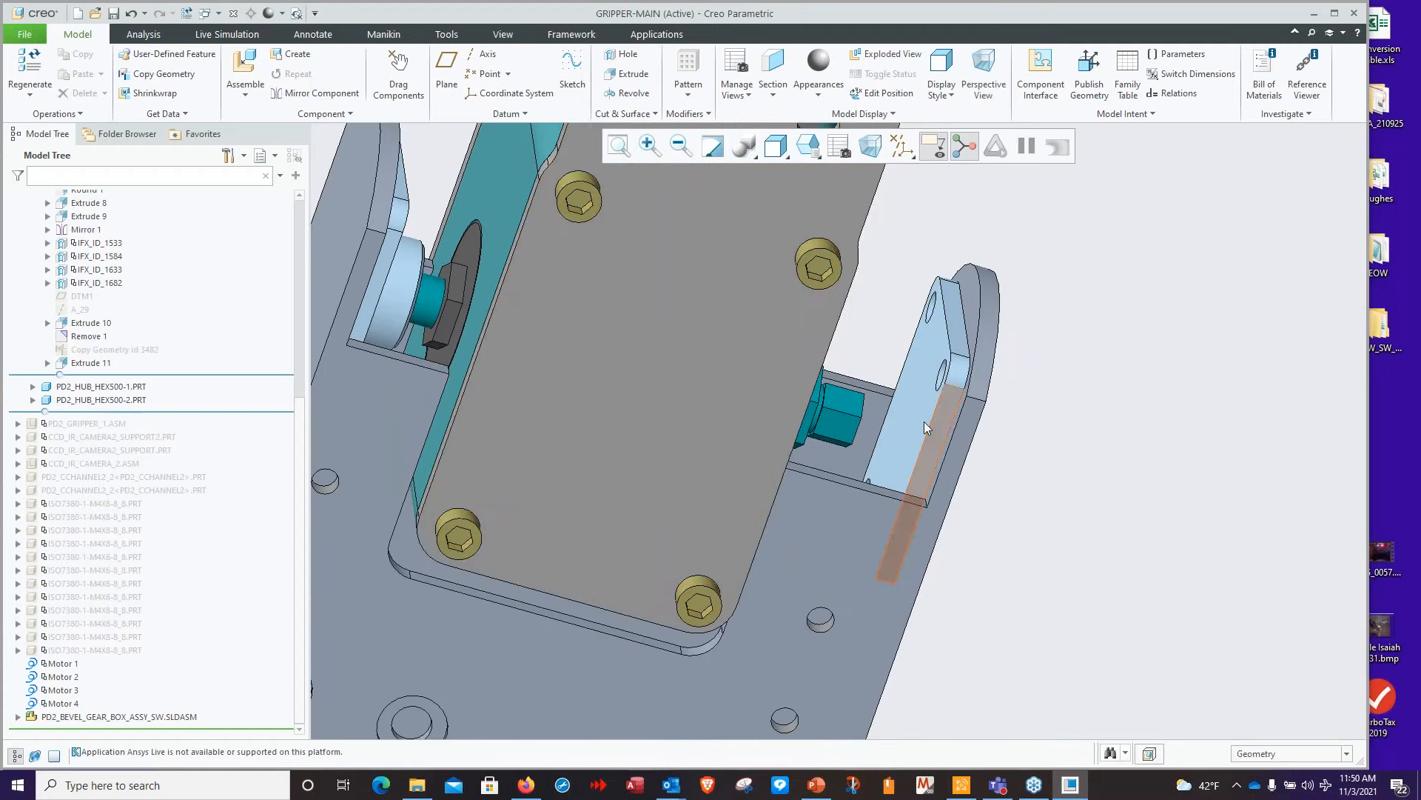
{"action": "left_click", "coordinate": [922, 417]}
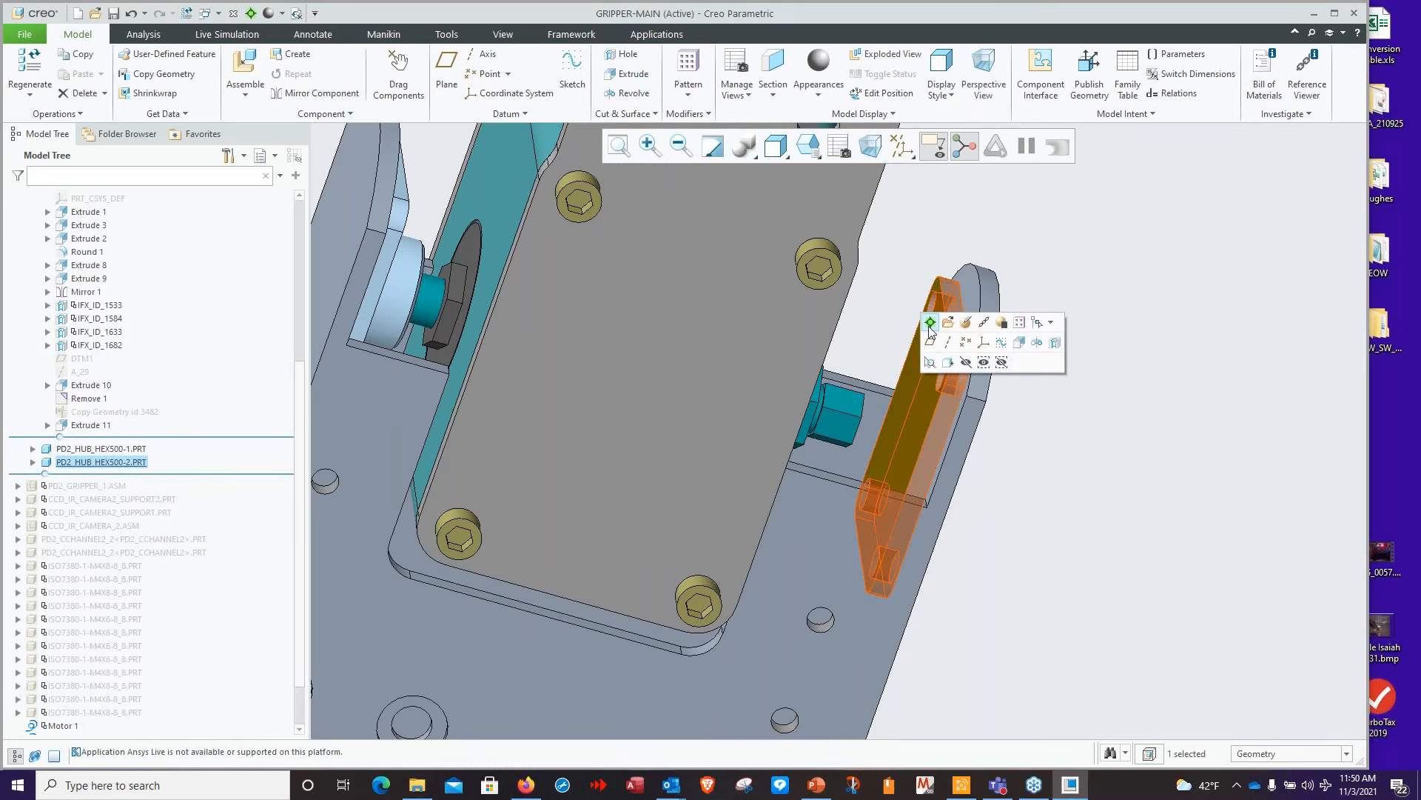
{"action": "left_click", "coordinate": [930, 327]}
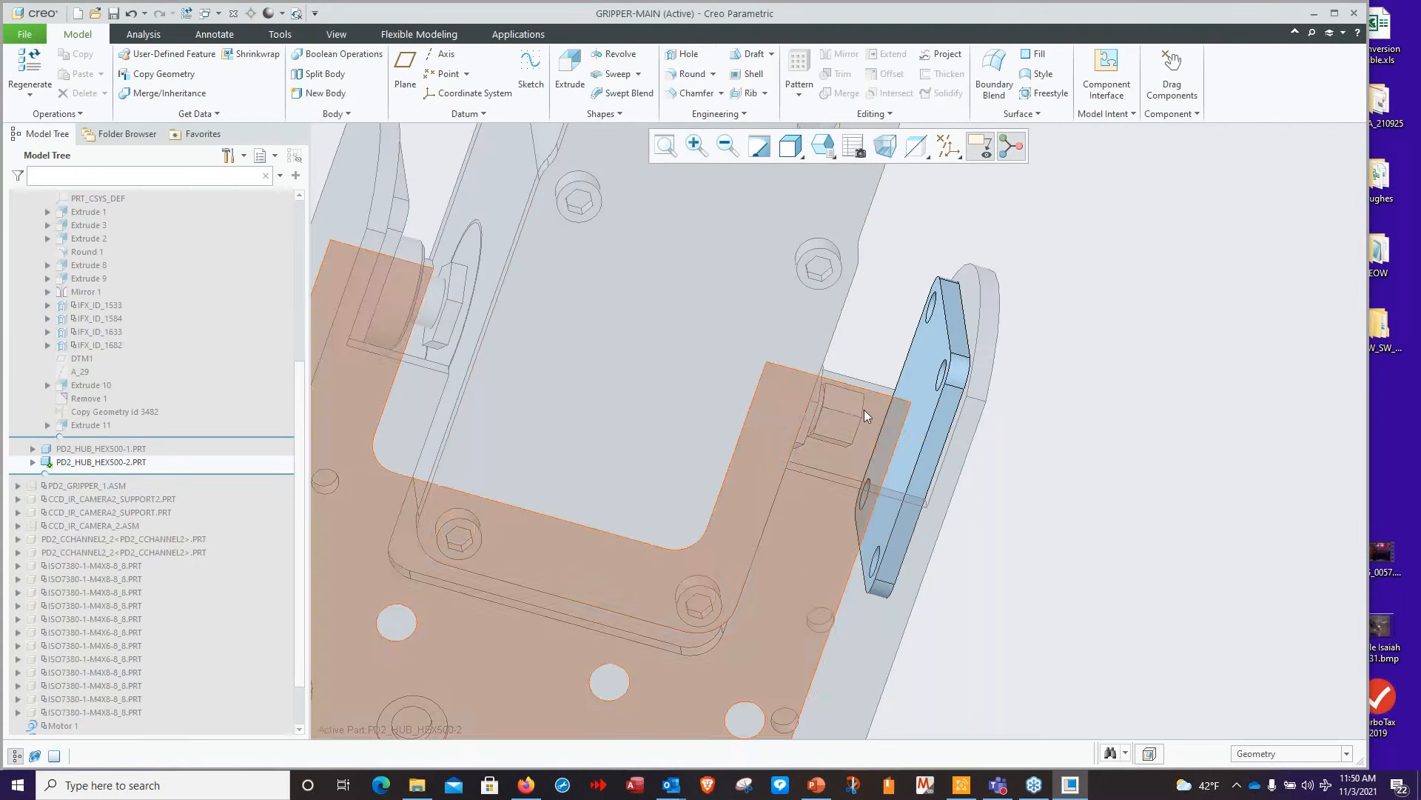
Start a Copy Geometry in the hub part with Manual Update, no notification, and individually picked references instead of published geometry
{"action": "left_click", "coordinate": [161, 74]}
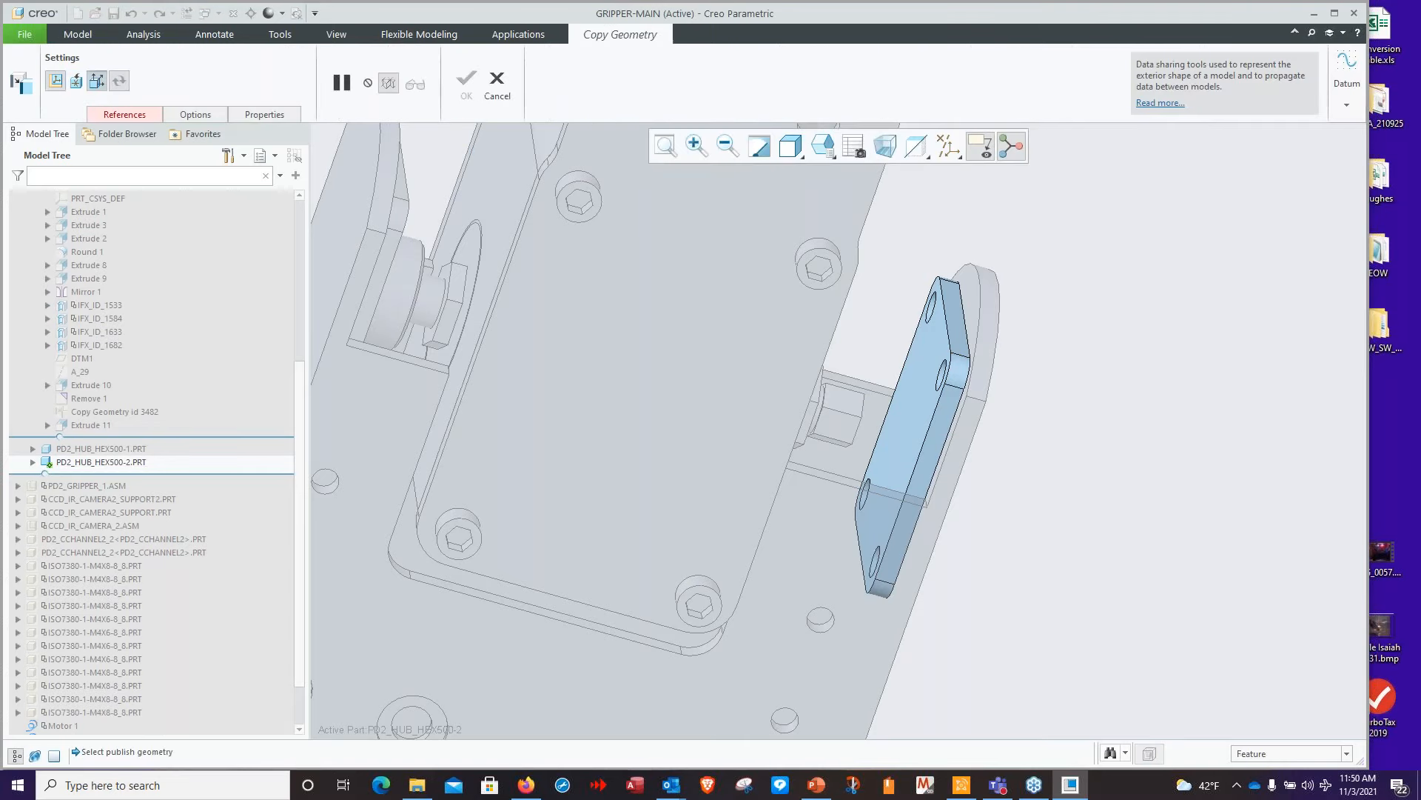
{"action": "left_click", "coordinate": [97, 80]}
{"action": "left_click", "coordinate": [184, 116]}
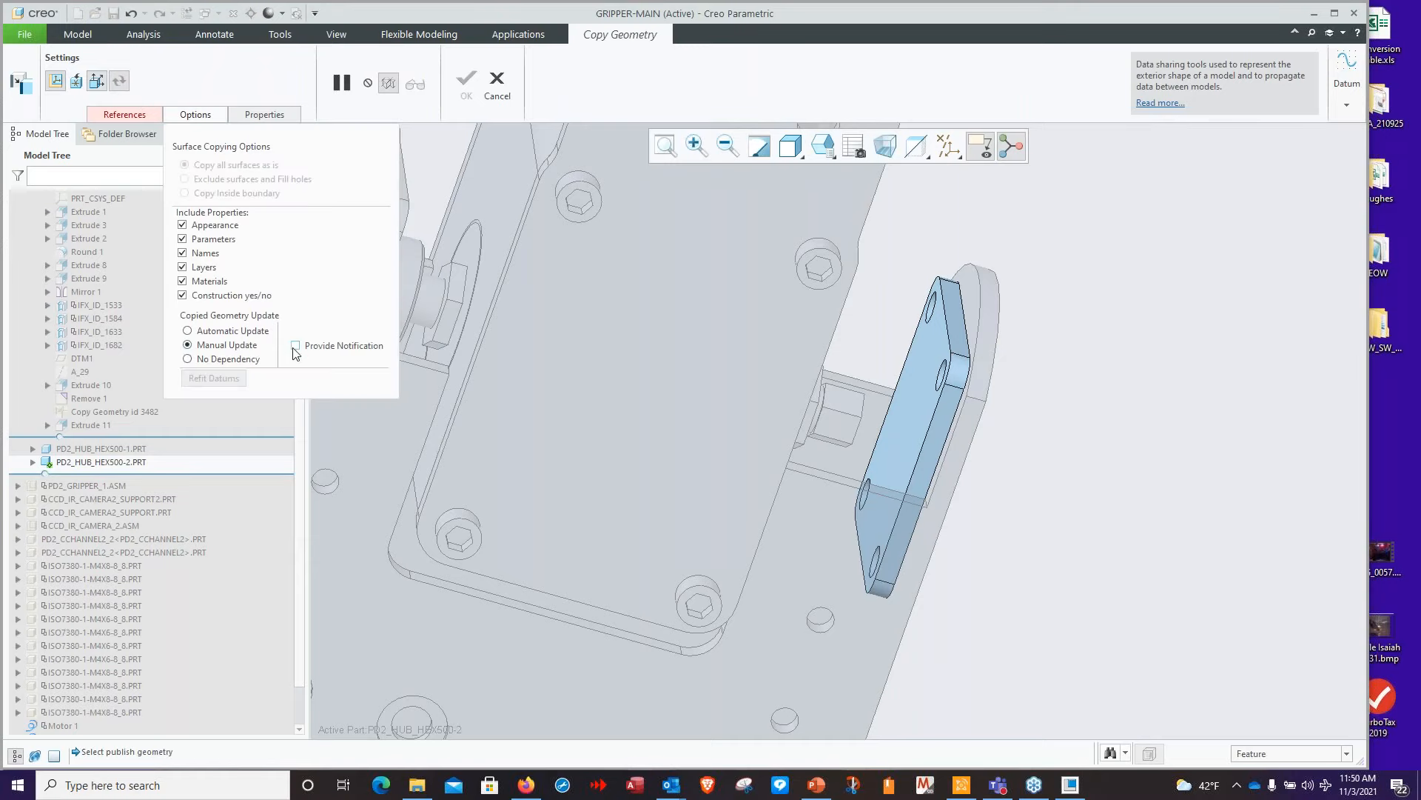
{"action": "left_click", "coordinate": [294, 347]}
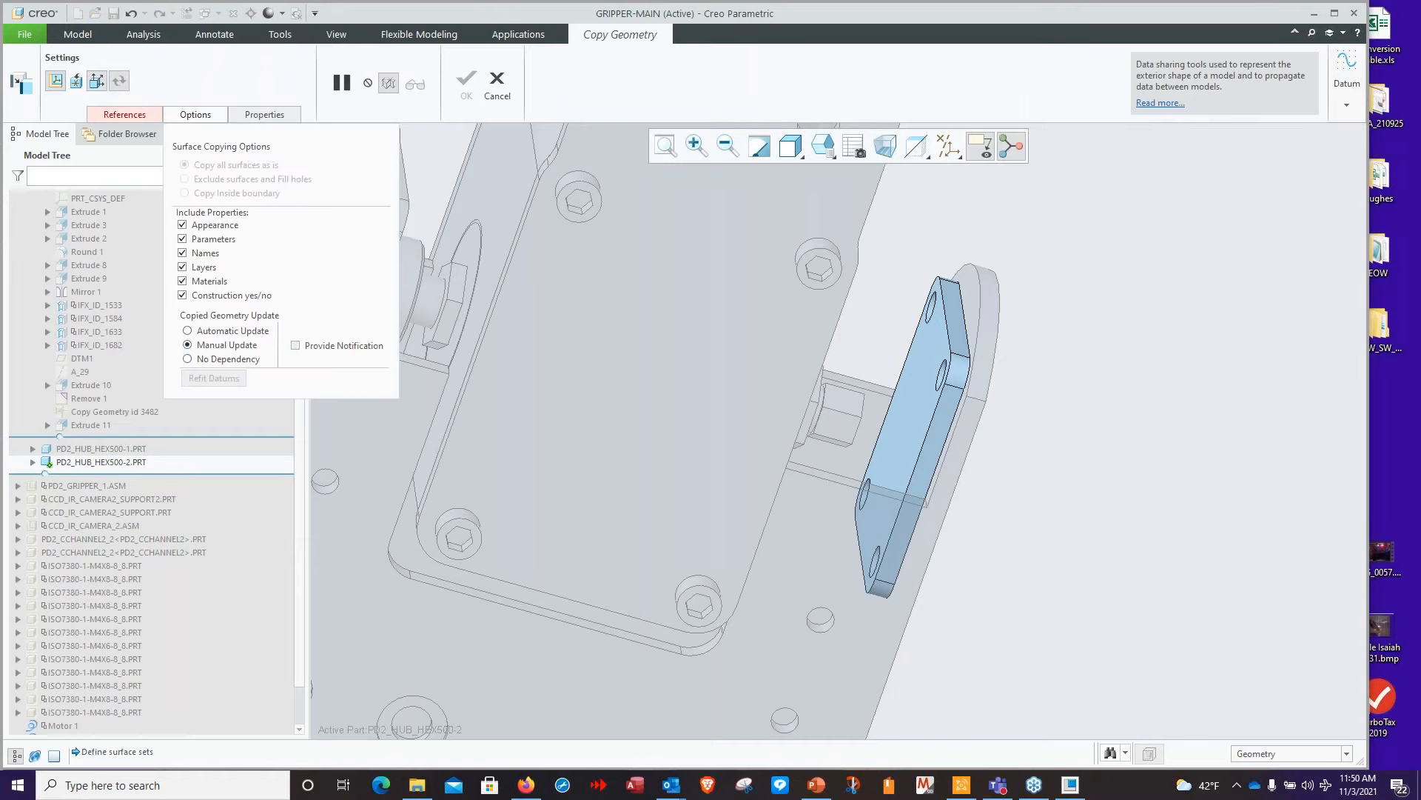
{"action": "left_click", "coordinate": [133, 115]}
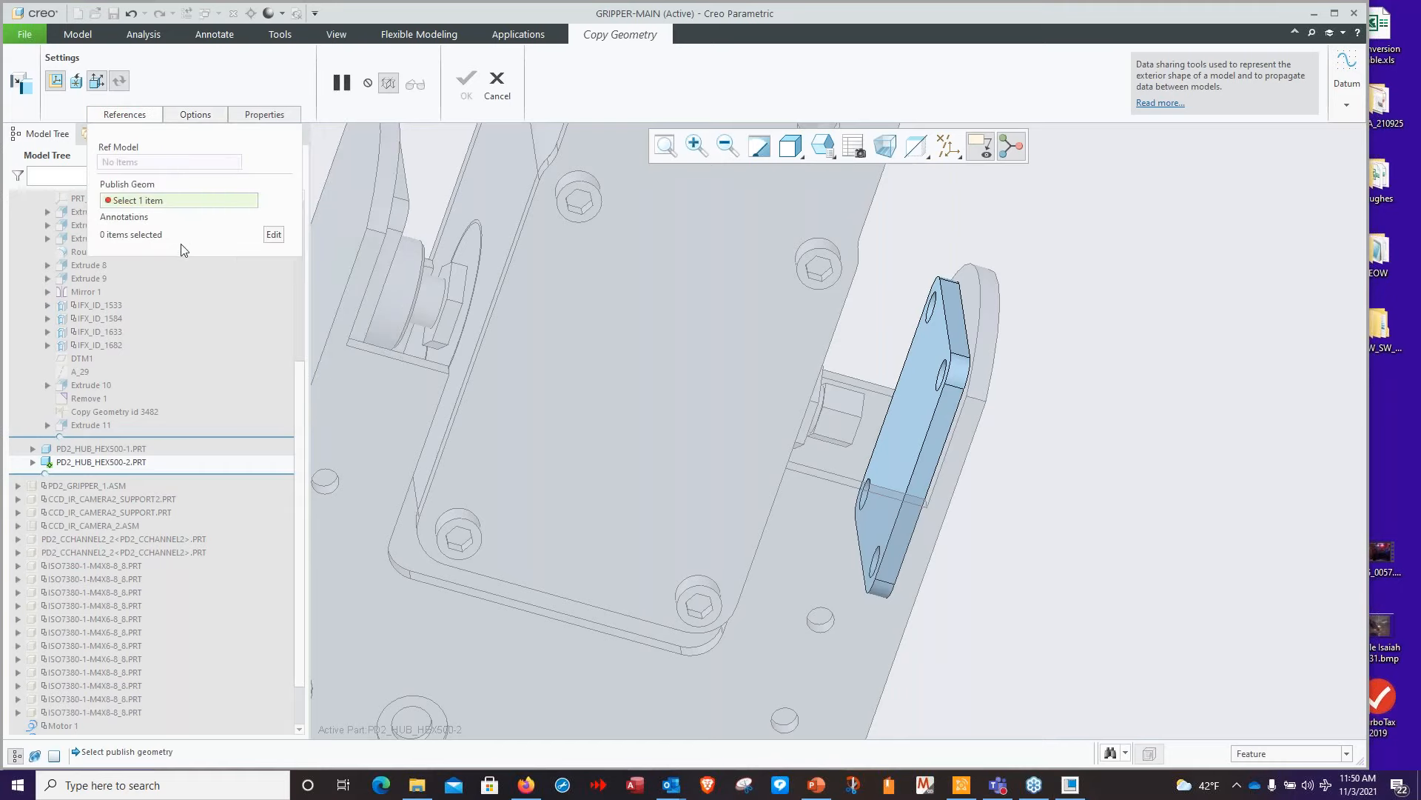
{"action": "left_click", "coordinate": [165, 207]}
{"action": "left_click", "coordinate": [96, 81]}
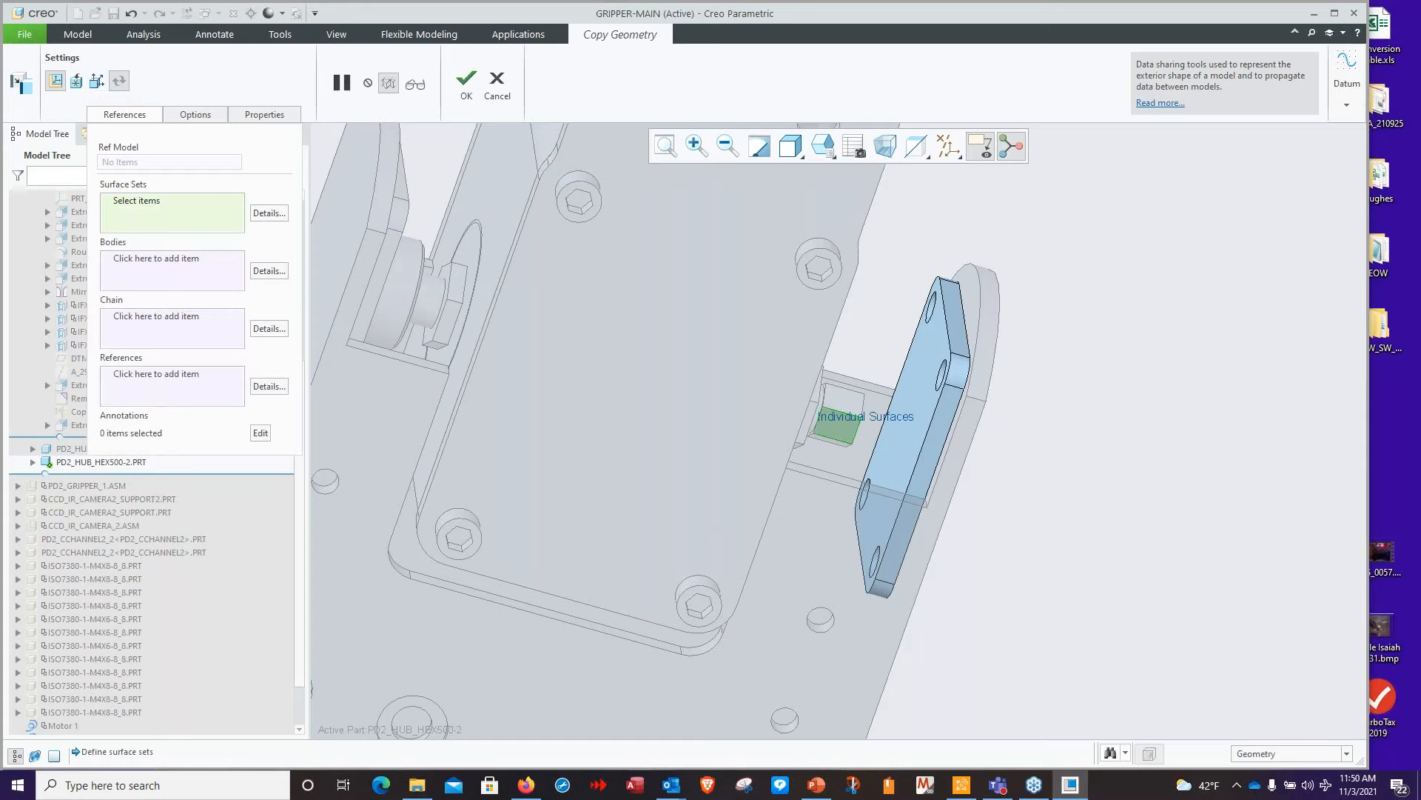
Collect the side surfaces of the hexagonal end of BEVEL_AXLE_SW.SLDPRT as the surface set and complete the Copy Geometry
{"action": "left_click", "coordinate": [836, 426]}
{"action": "scroll", "coordinate": [837, 425], "scroll_direction": "up", "scroll_amount": 6}
{"action": "left_click", "coordinate": [1146, 396], "text": "ctrl"}
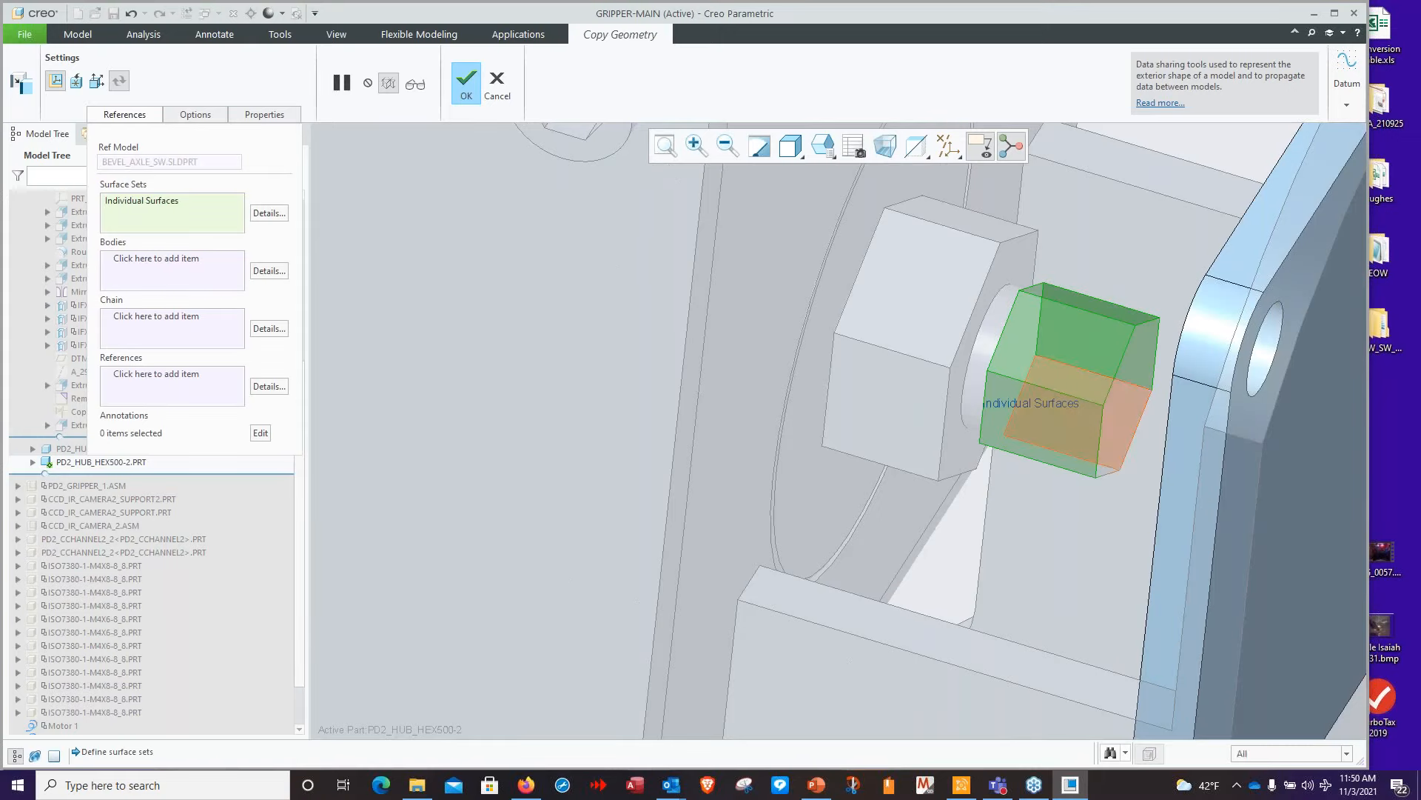
{"action": "left_click", "coordinate": [1109, 466], "text": "ctrl"}
{"action": "scroll", "coordinate": [1109, 466], "scroll_direction": "up", "scroll_amount": 4}
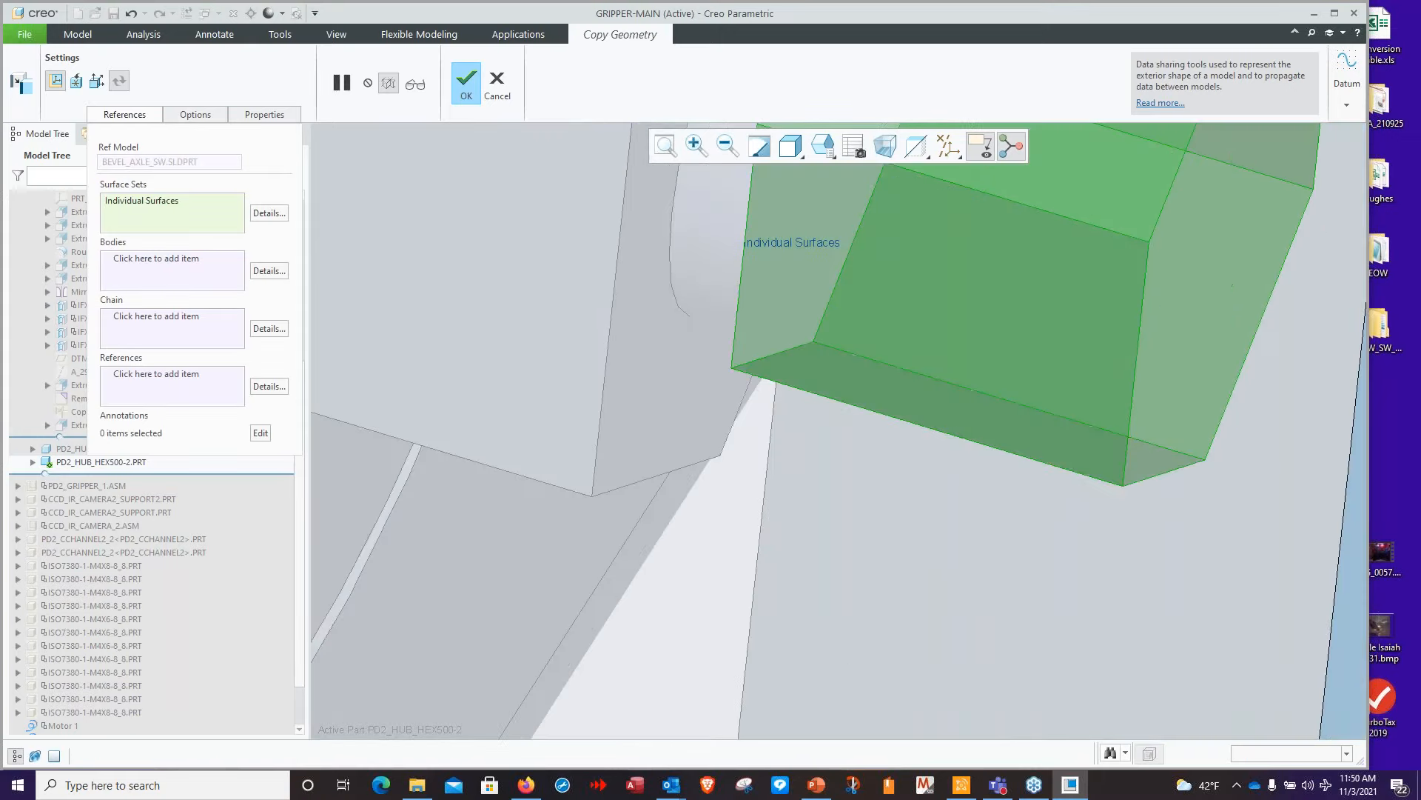
{"action": "scroll", "coordinate": [962, 397], "scroll_direction": "down", "scroll_amount": 5}
{"action": "left_click", "coordinate": [466, 100]}
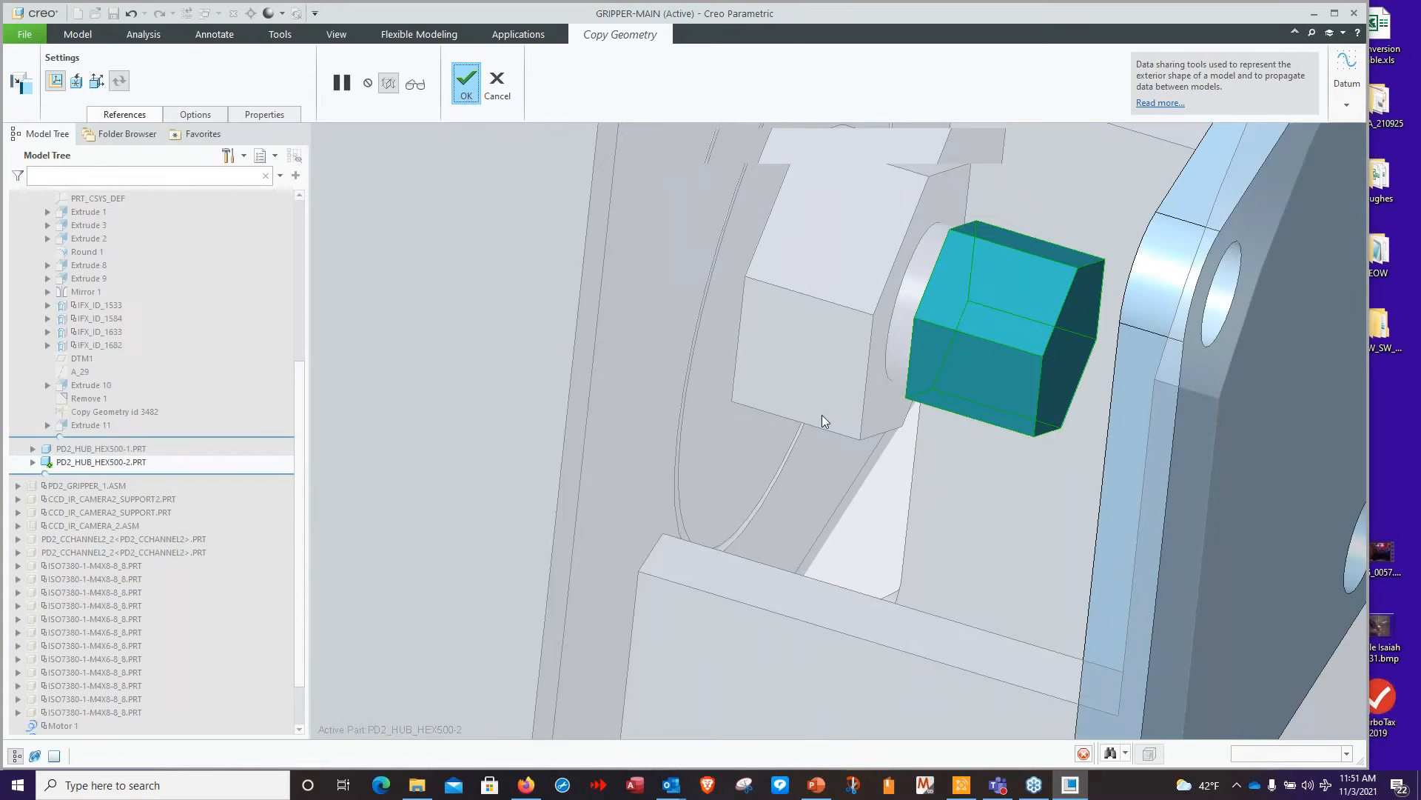
Examine the copied hex surfaces beside the hub plate and locate the hub part's features in the model tree
{"action": "scroll", "coordinate": [754, 461], "scroll_direction": "down", "scroll_amount": 5}
{"action": "middle_click_drag", "start_coordinate": [740, 598], "coordinate": [844, 412], "text": "shift"}
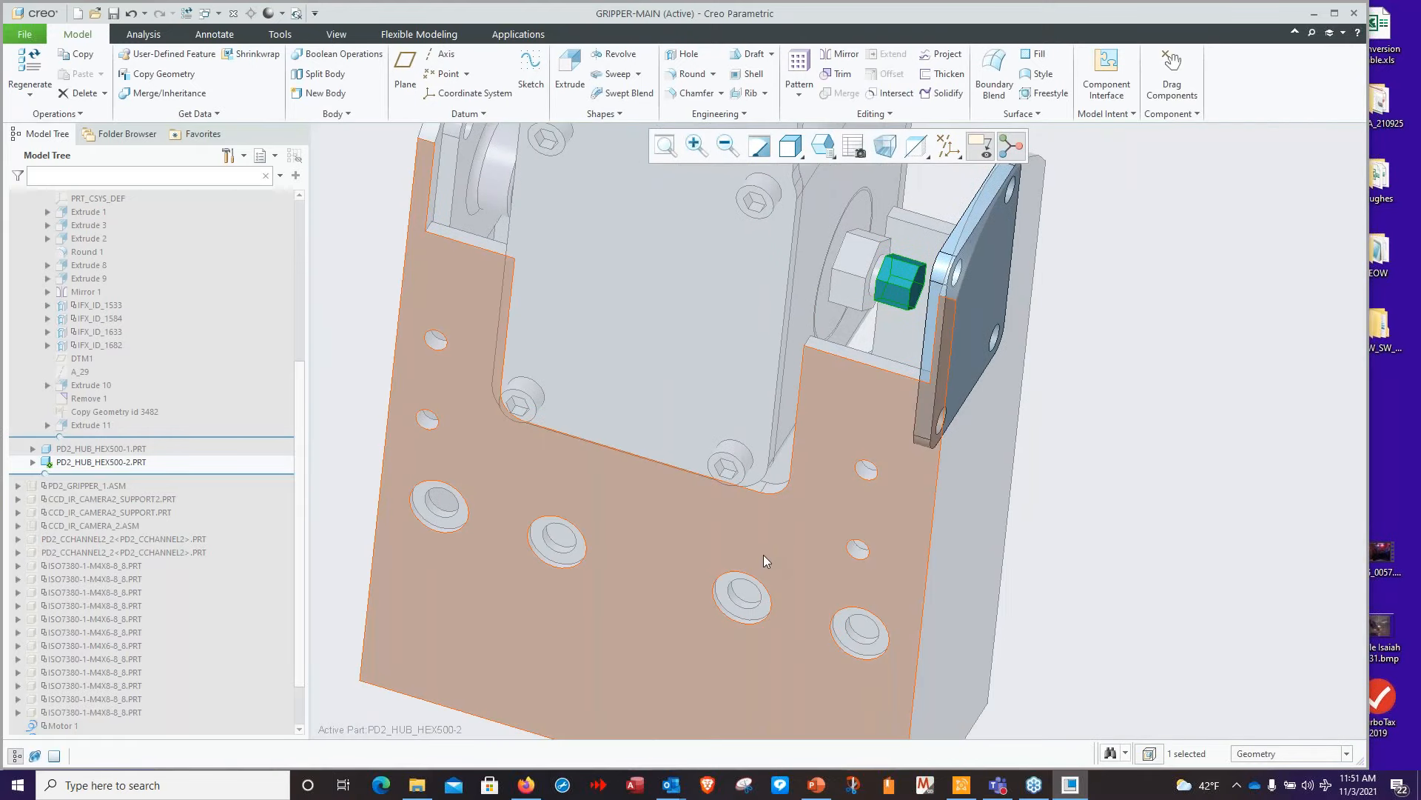
{"action": "left_click", "coordinate": [82, 464]}
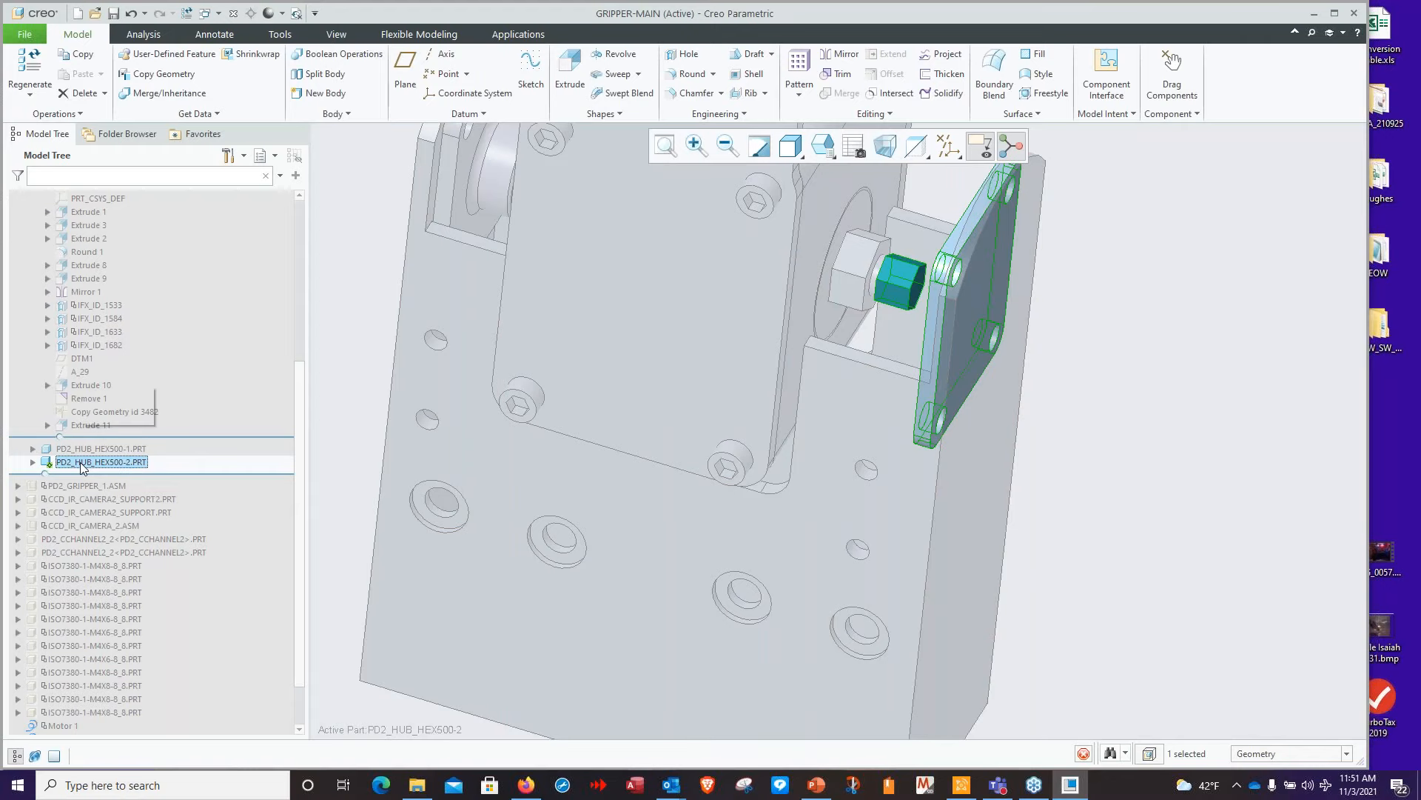
{"action": "left_click", "coordinate": [1177, 491]}
{"action": "middle_click_drag", "start_coordinate": [1177, 491], "coordinate": [1178, 516]}
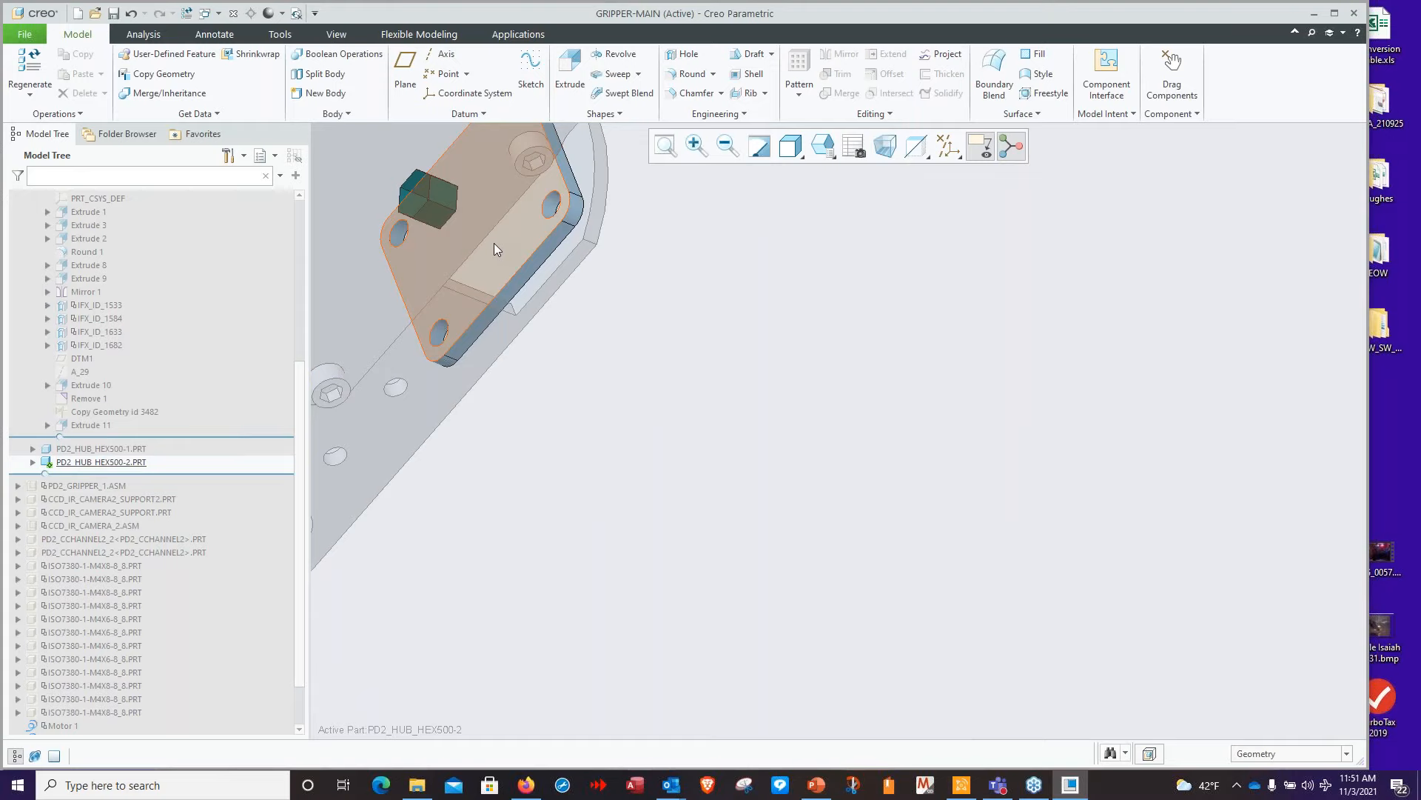
{"action": "left_click", "coordinate": [494, 245]}
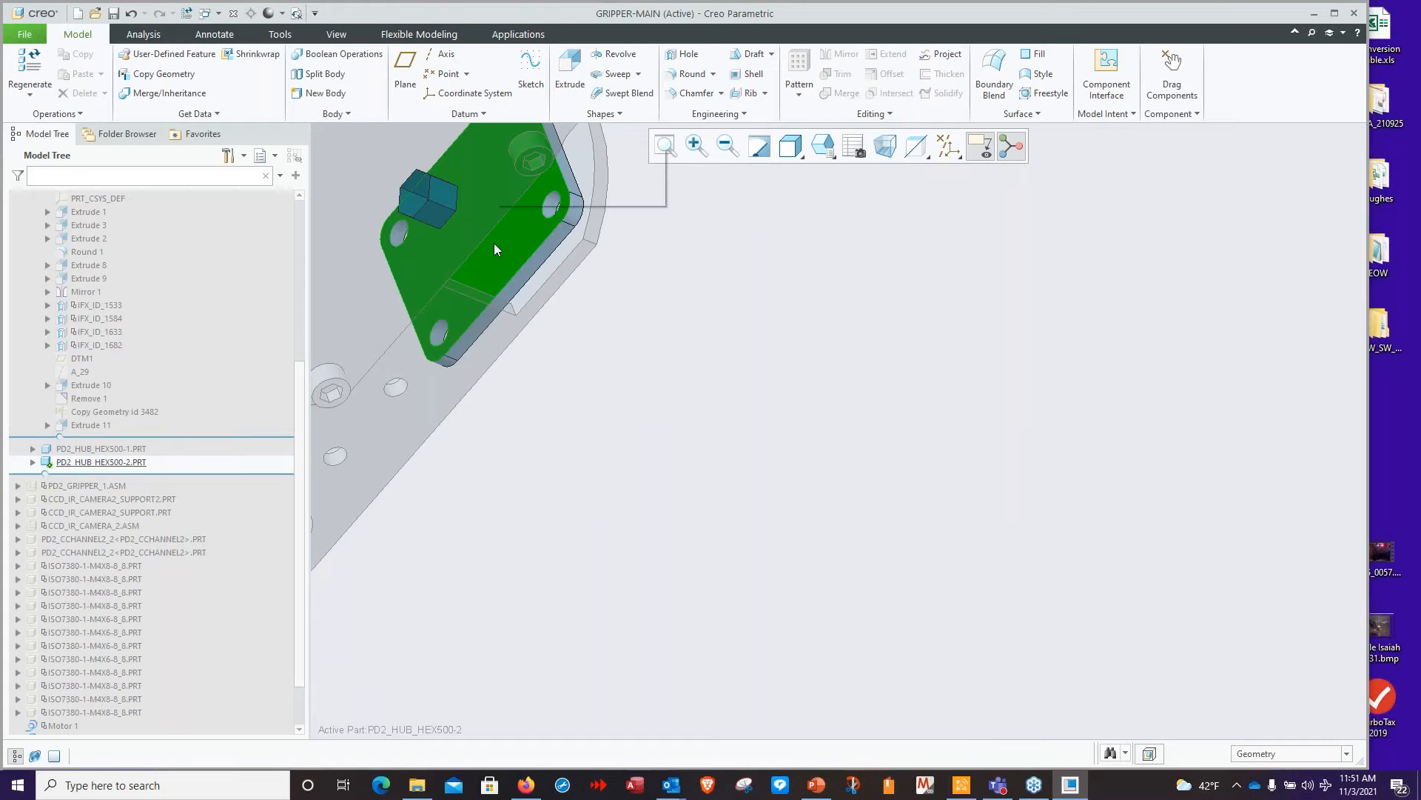
{"action": "left_click", "coordinate": [695, 332]}
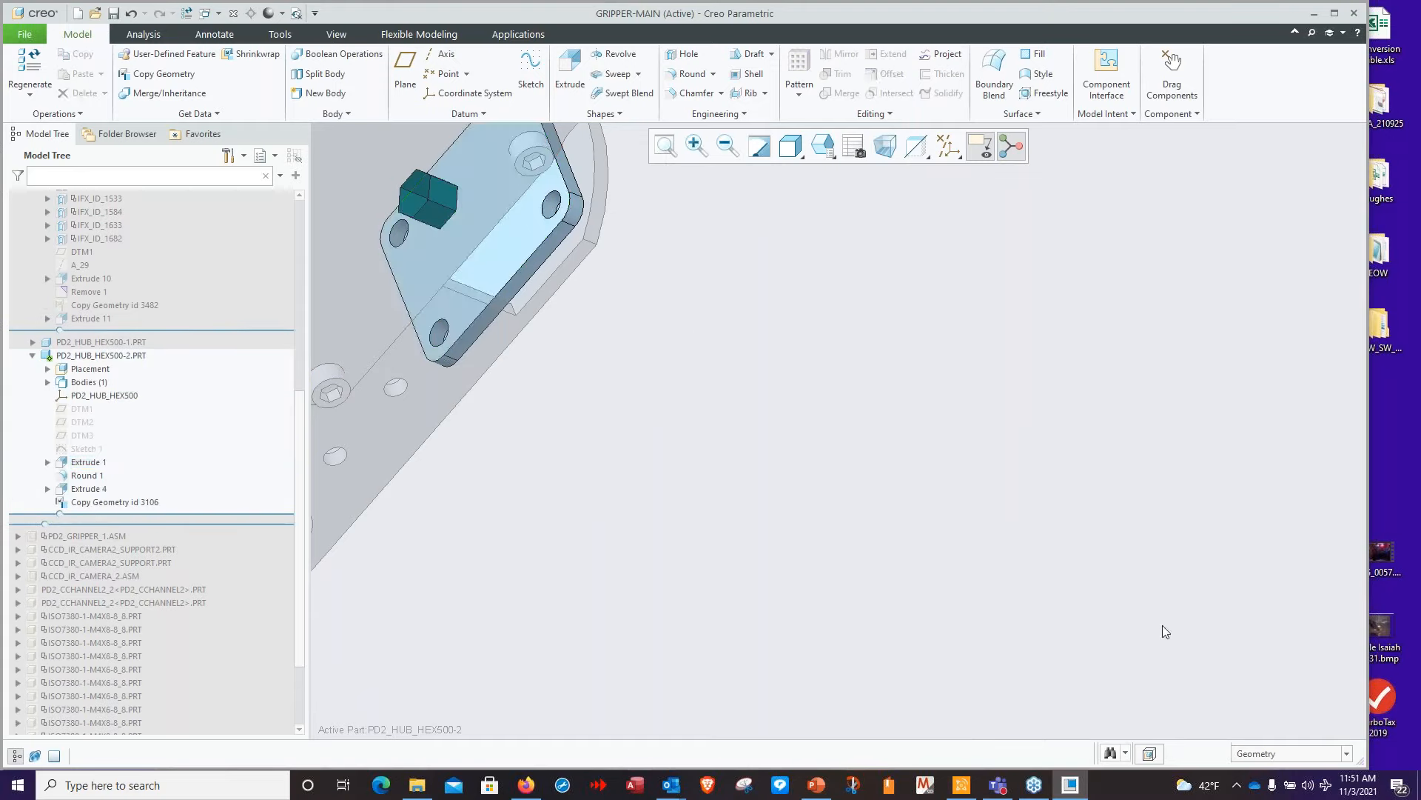
Set the selection filter to Part, select the hub part PD2_HUB_HEX500-2 and open it in its own window
{"action": "left_click", "coordinate": [1281, 756]}
{"action": "left_click", "coordinate": [1266, 716]}
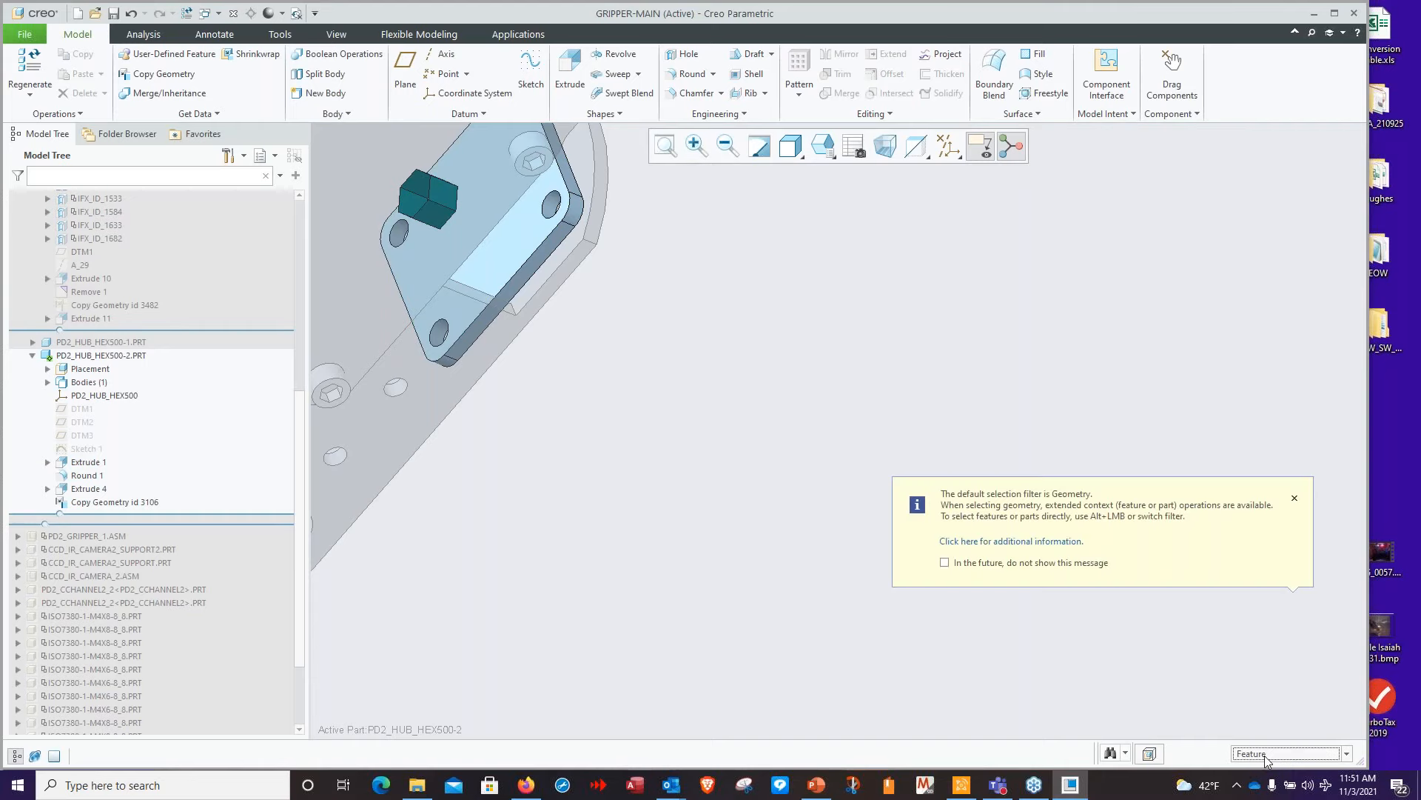
{"action": "left_click", "coordinate": [1267, 755]}
{"action": "left_click", "coordinate": [1256, 728]}
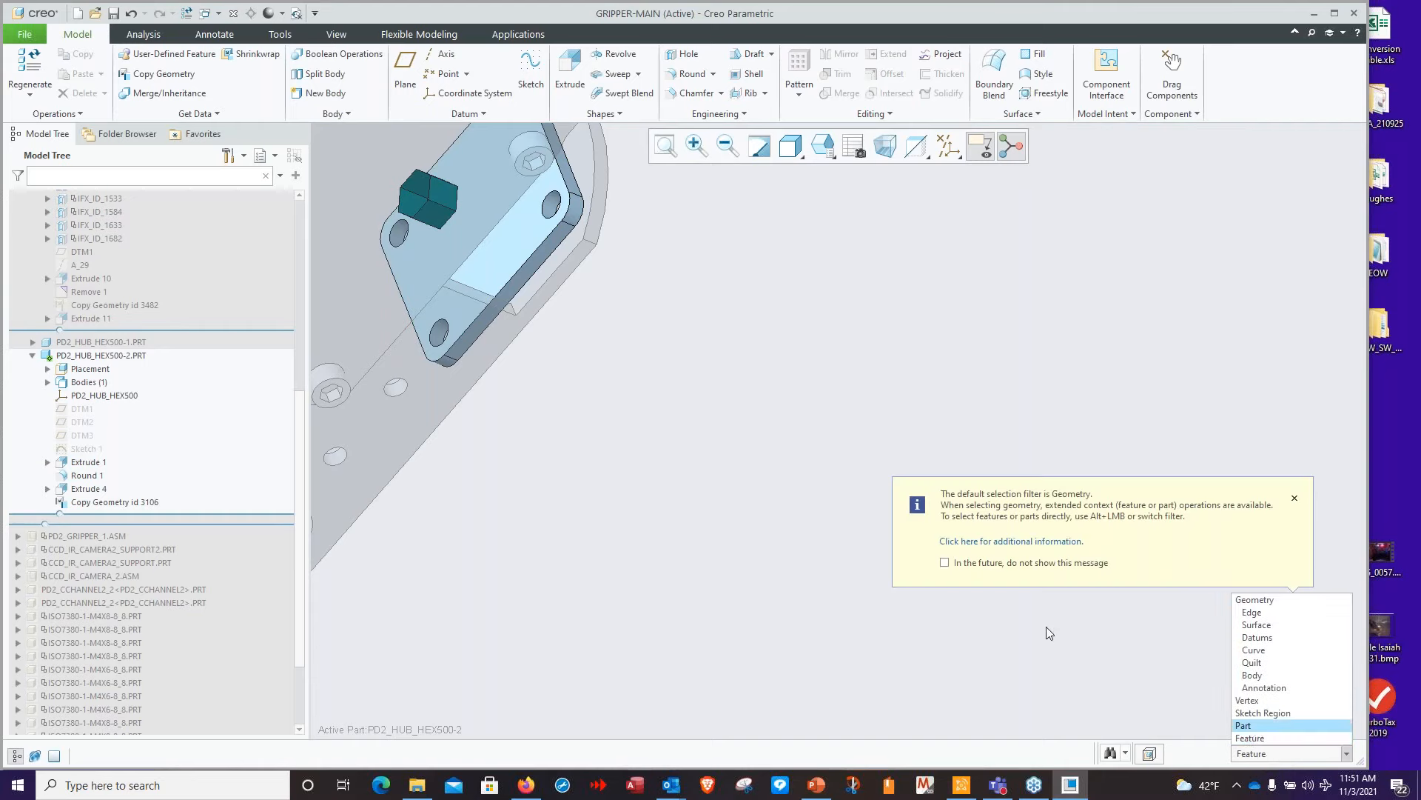
{"action": "left_click", "coordinate": [495, 253]}
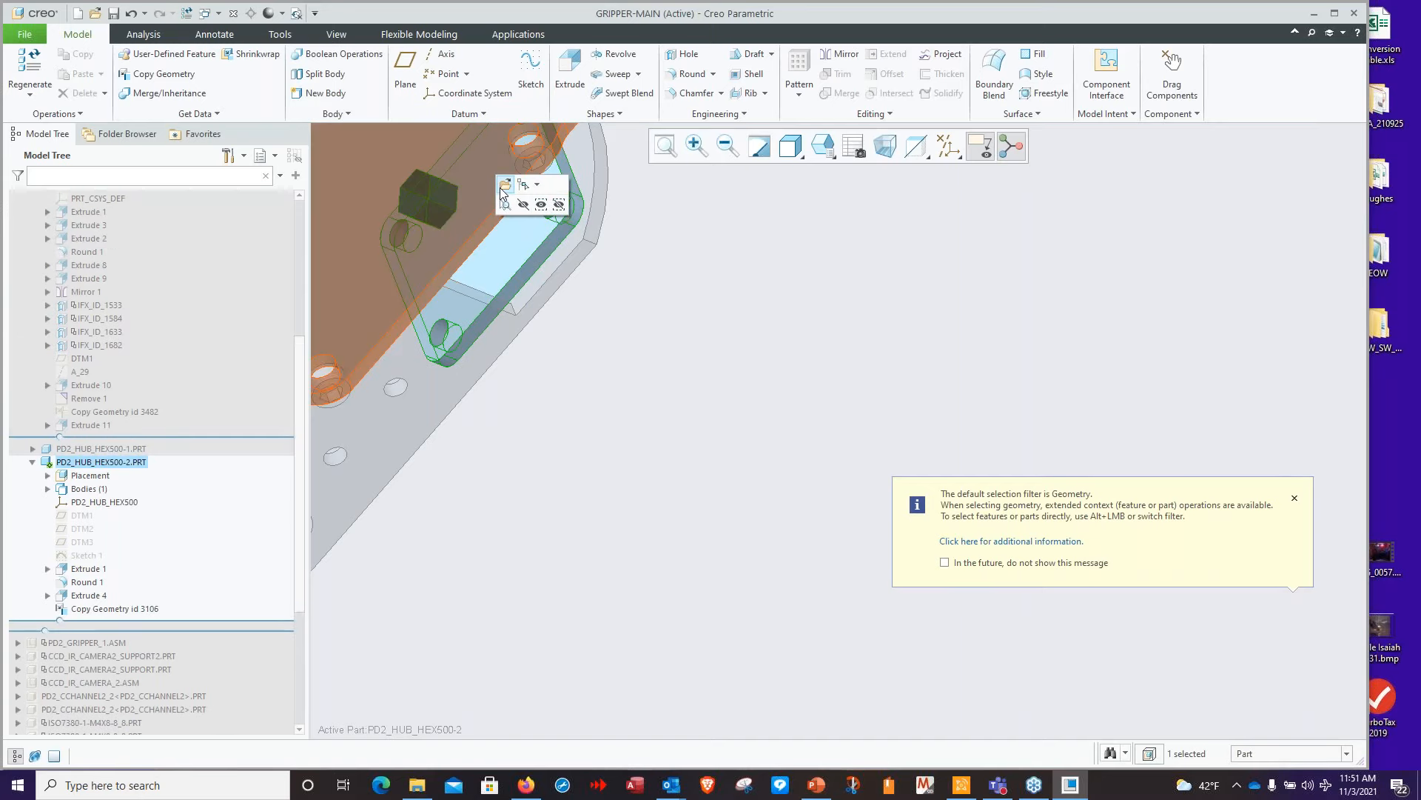
{"action": "left_click", "coordinate": [503, 187]}
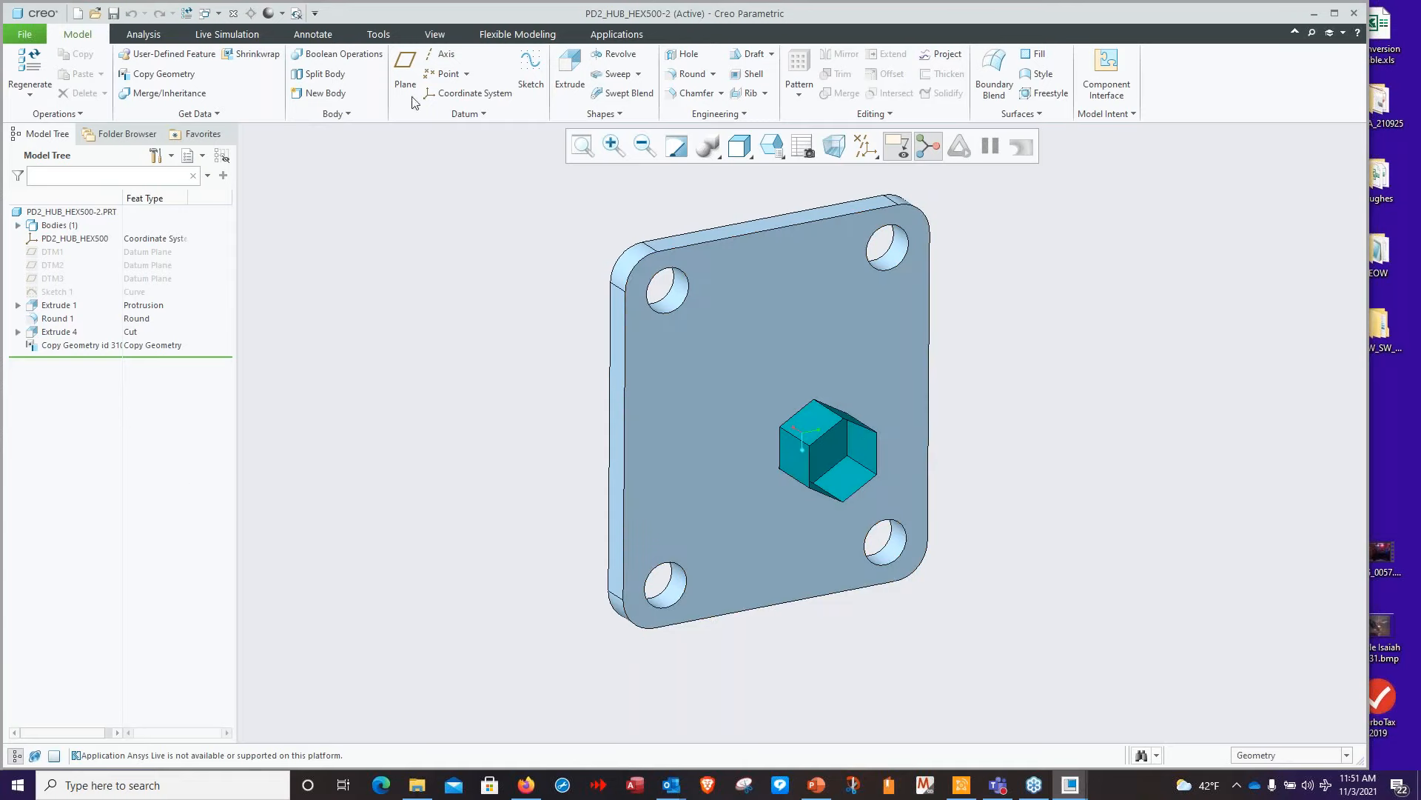
Start an Extrude on the hub plate's large face and sketch a circle about 0.56 in diameter centred on the copied hexagon
{"action": "left_click", "coordinate": [576, 86]}
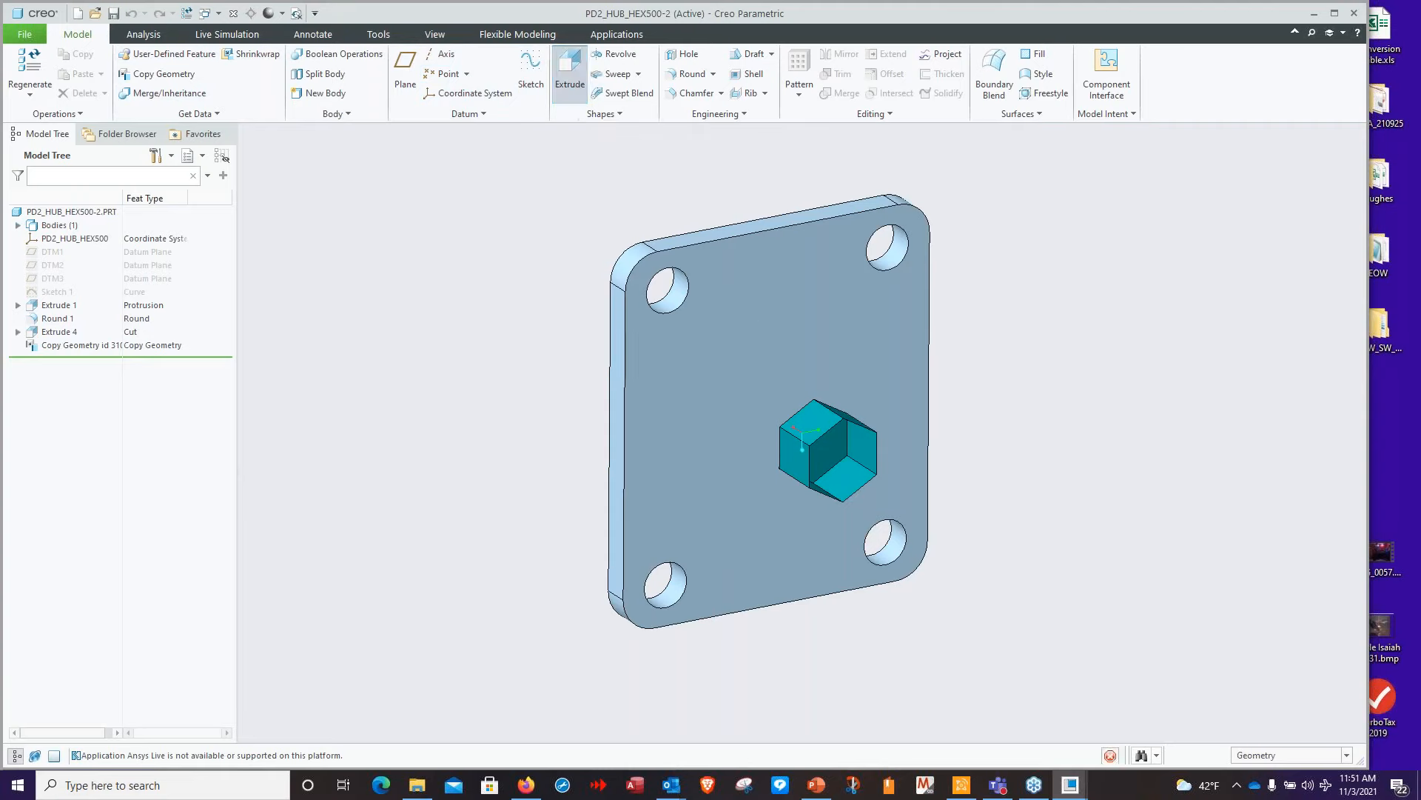
{"action": "left_click", "coordinate": [729, 344]}
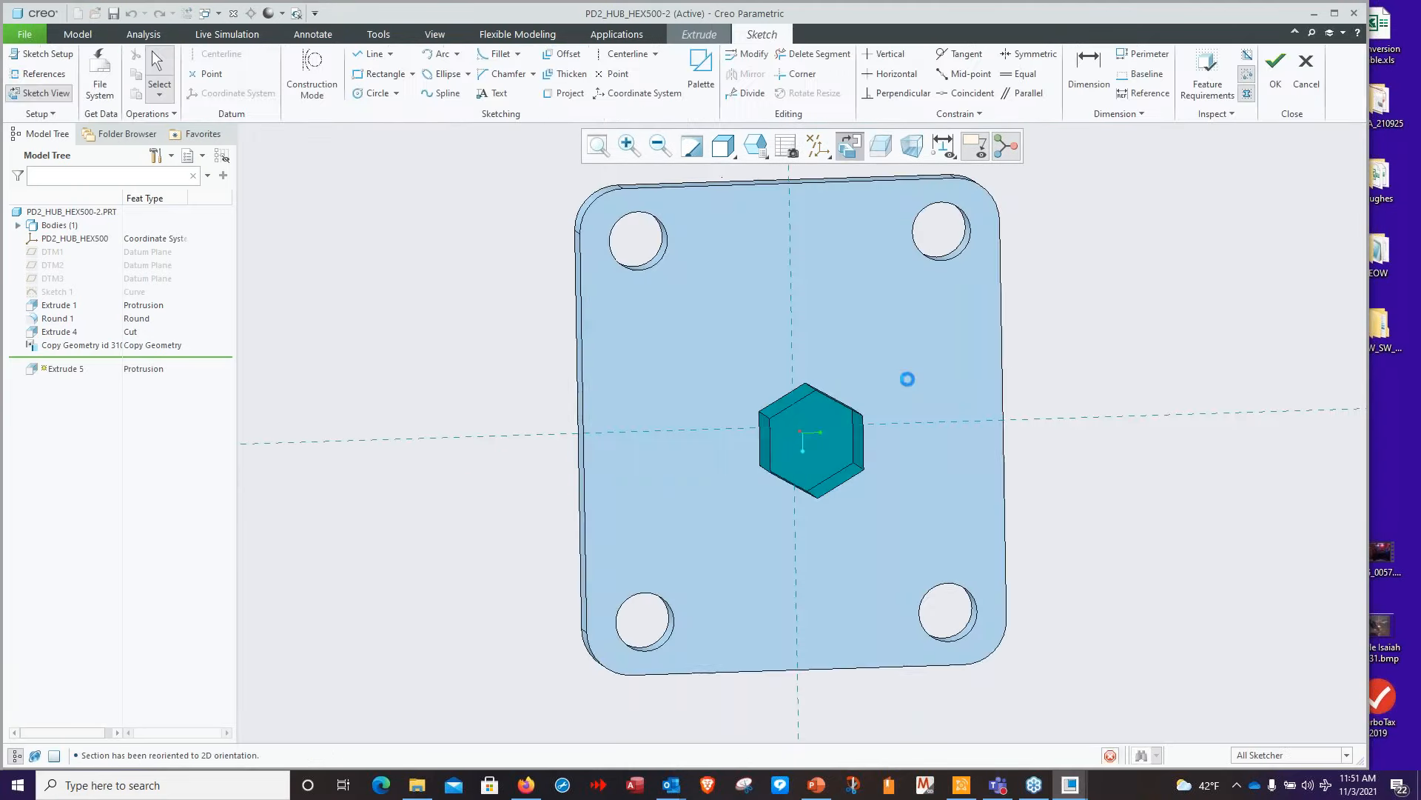
{"action": "left_click", "coordinate": [396, 93]}
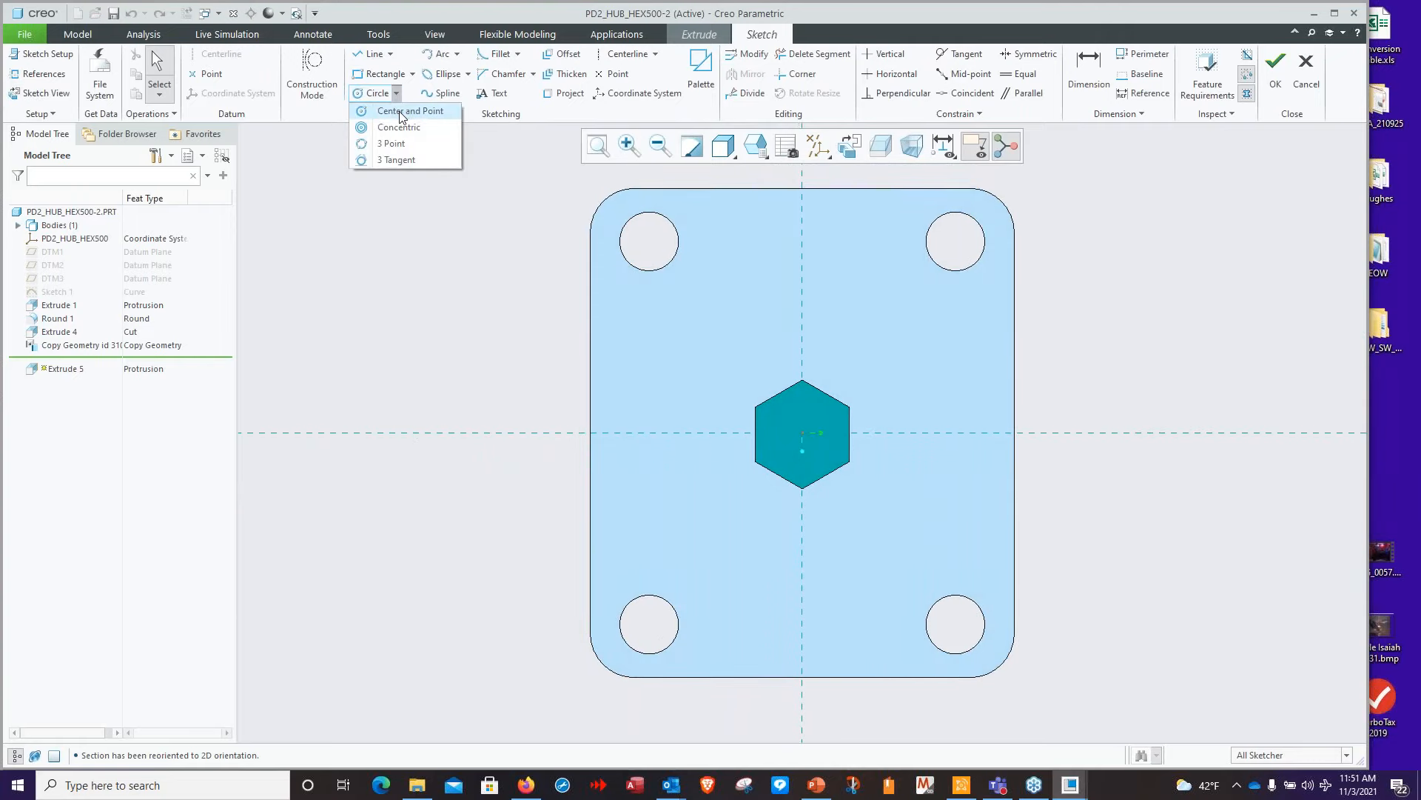
{"action": "left_click", "coordinate": [401, 112]}
{"action": "left_click", "coordinate": [802, 433]}
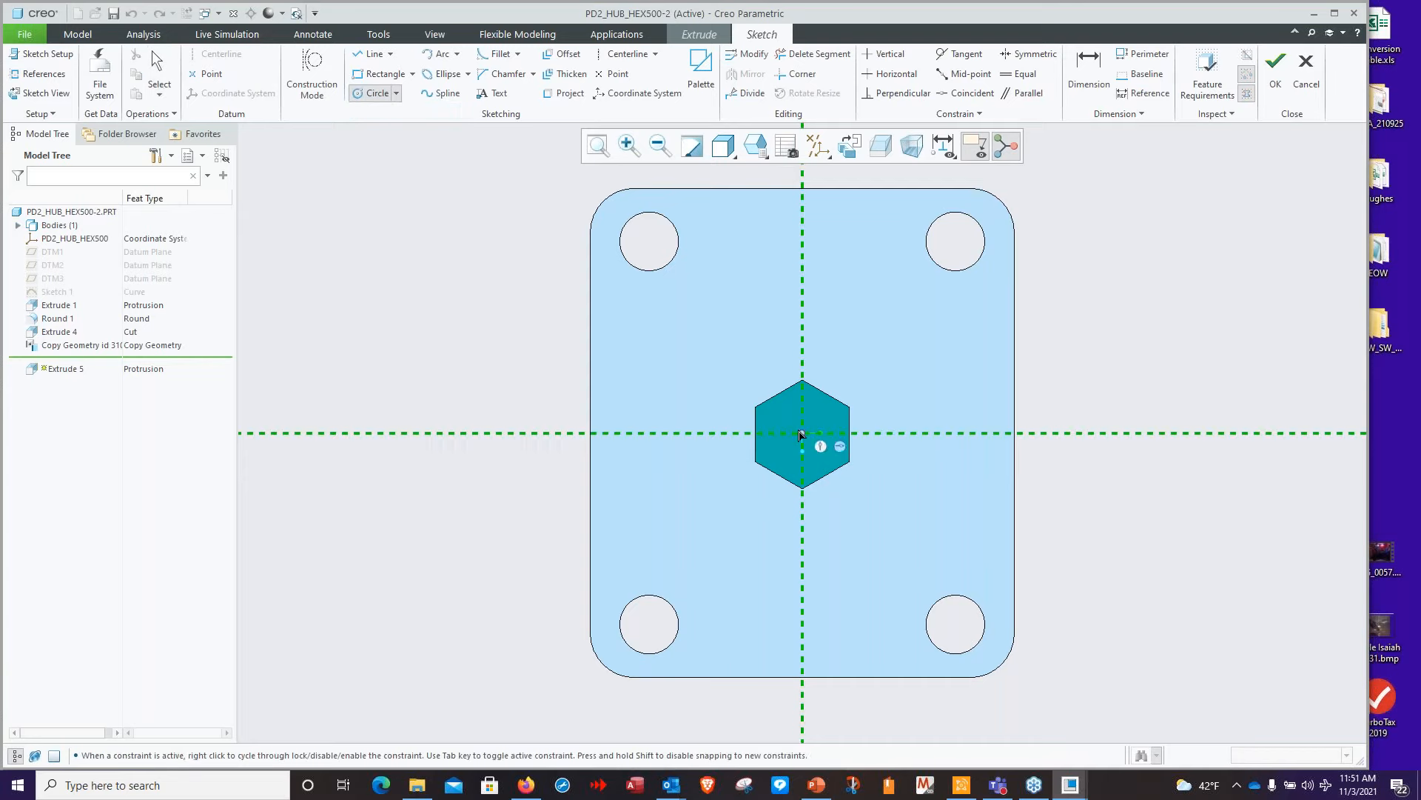
{"action": "left_click", "coordinate": [843, 366]}
{"action": "middle_click", "coordinate": [842, 367]}
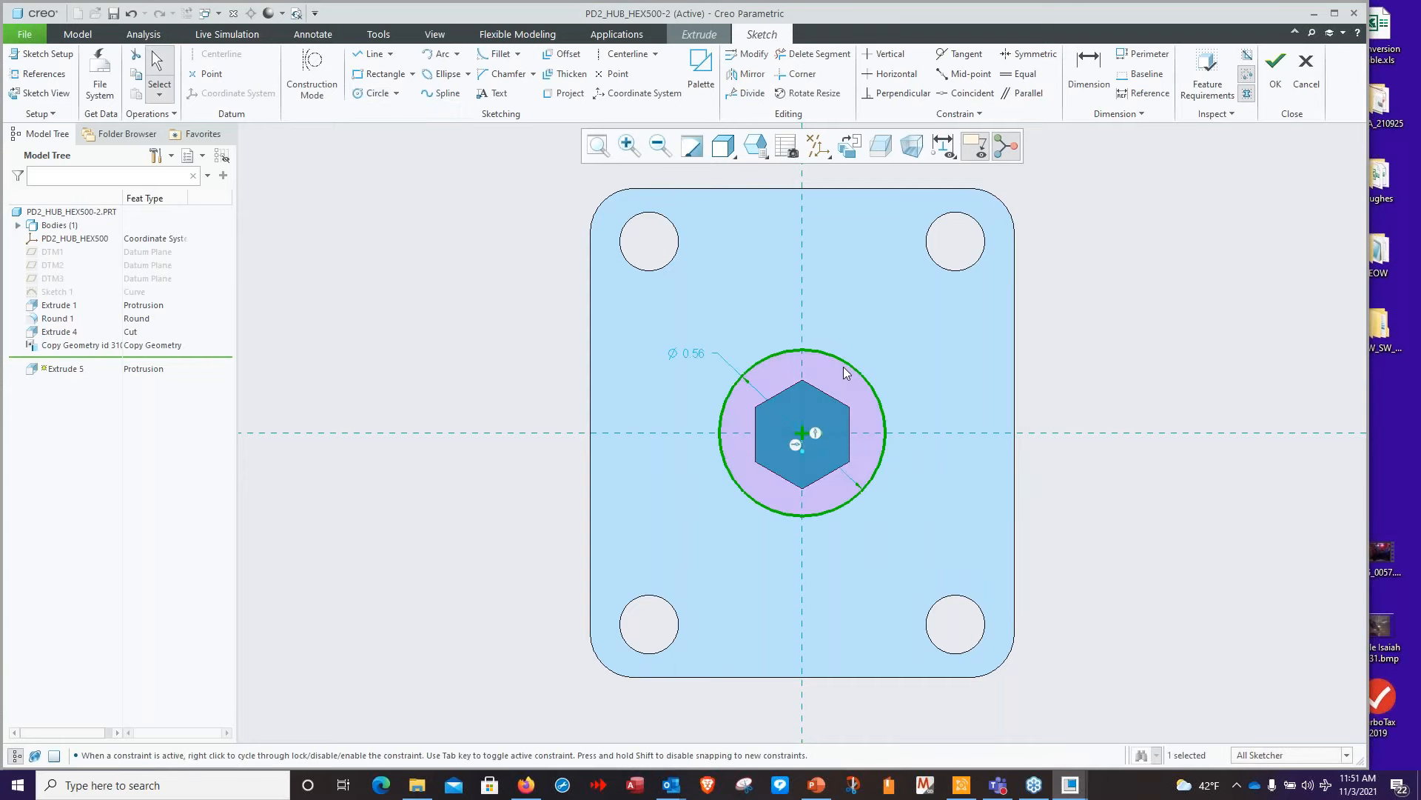
Project the copied hexagon's edges into the sketch as a loop and place a point at the circle's uppermost point
{"action": "scroll", "coordinate": [842, 367], "scroll_direction": "up", "scroll_amount": 2}
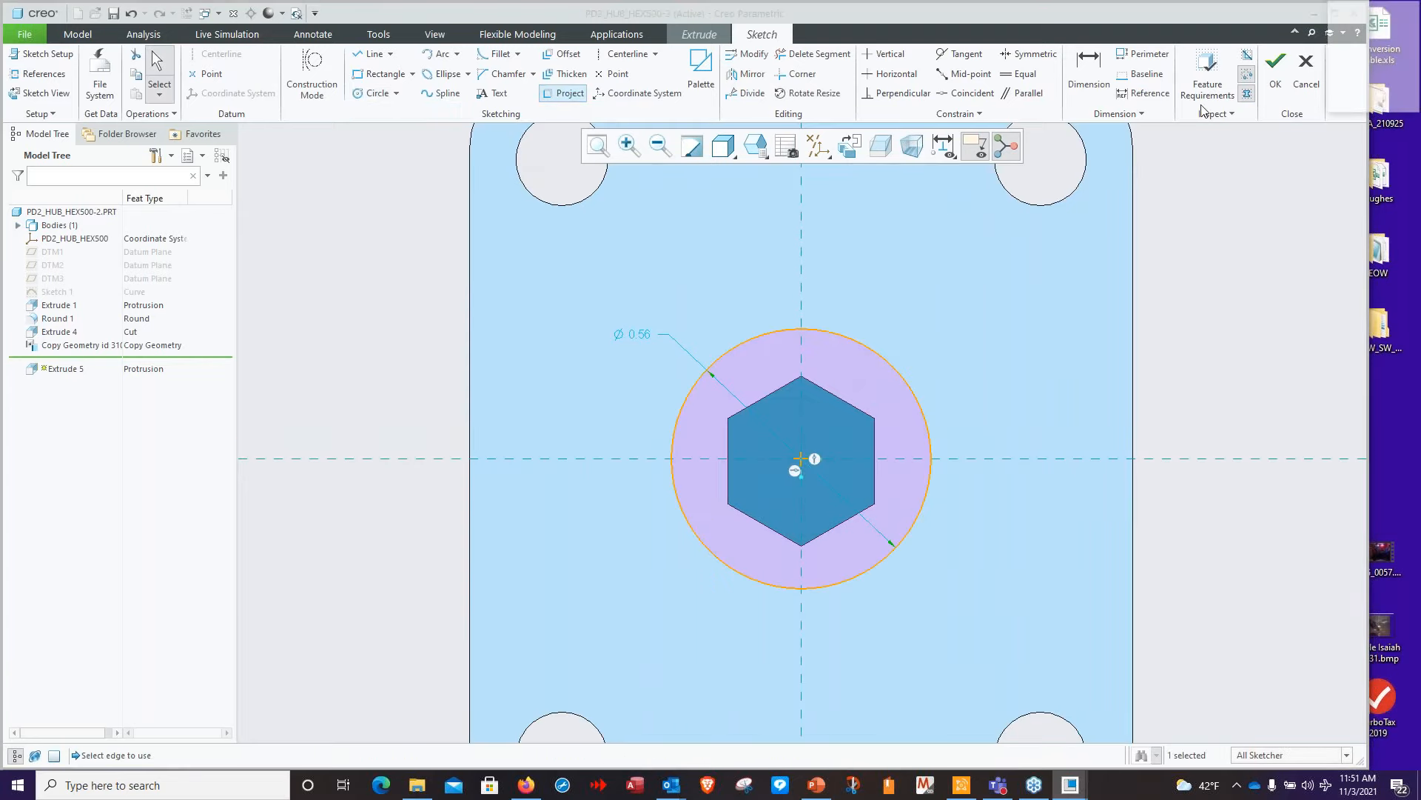
{"action": "left_click", "coordinate": [818, 424]}
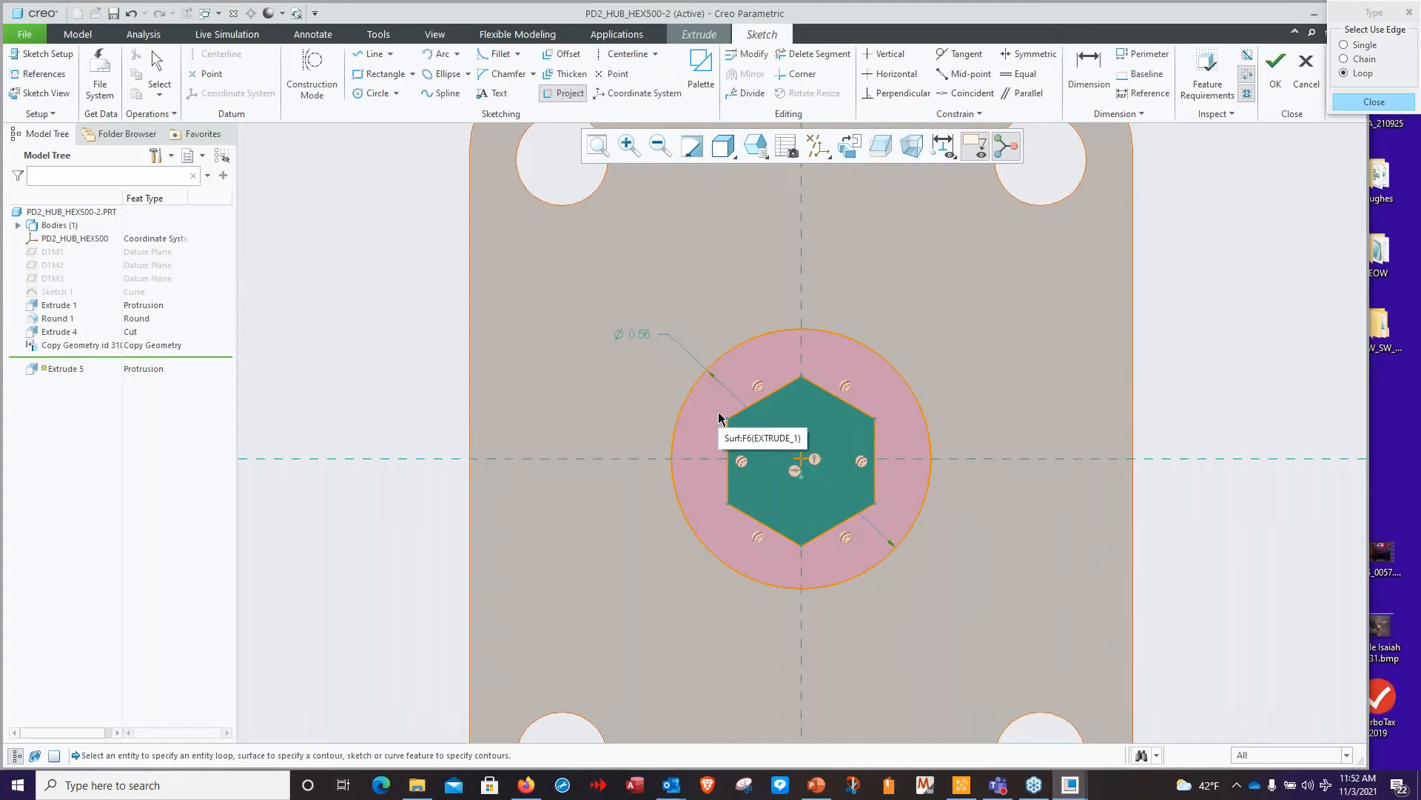
{"action": "left_click", "coordinate": [211, 74]}
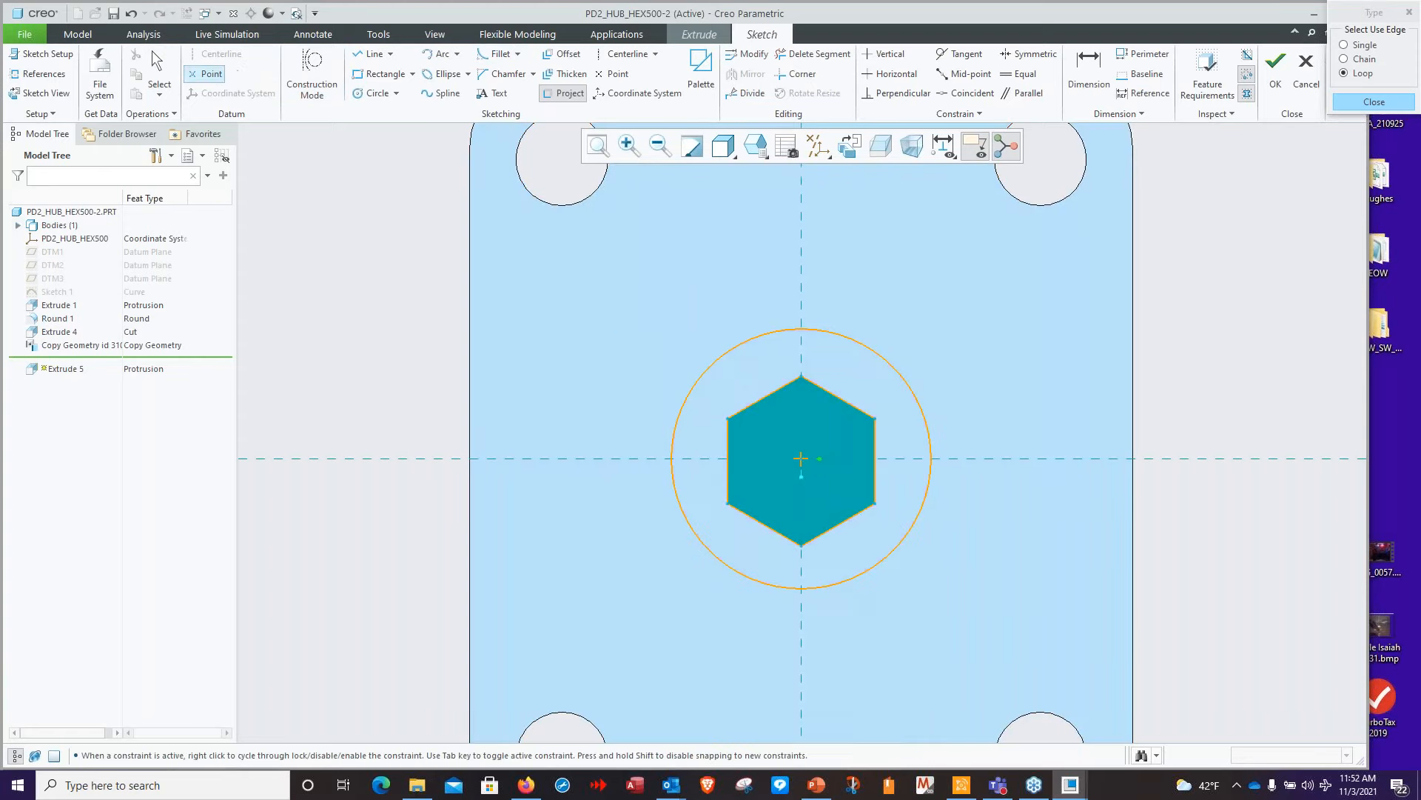
{"action": "left_click", "coordinate": [800, 328]}
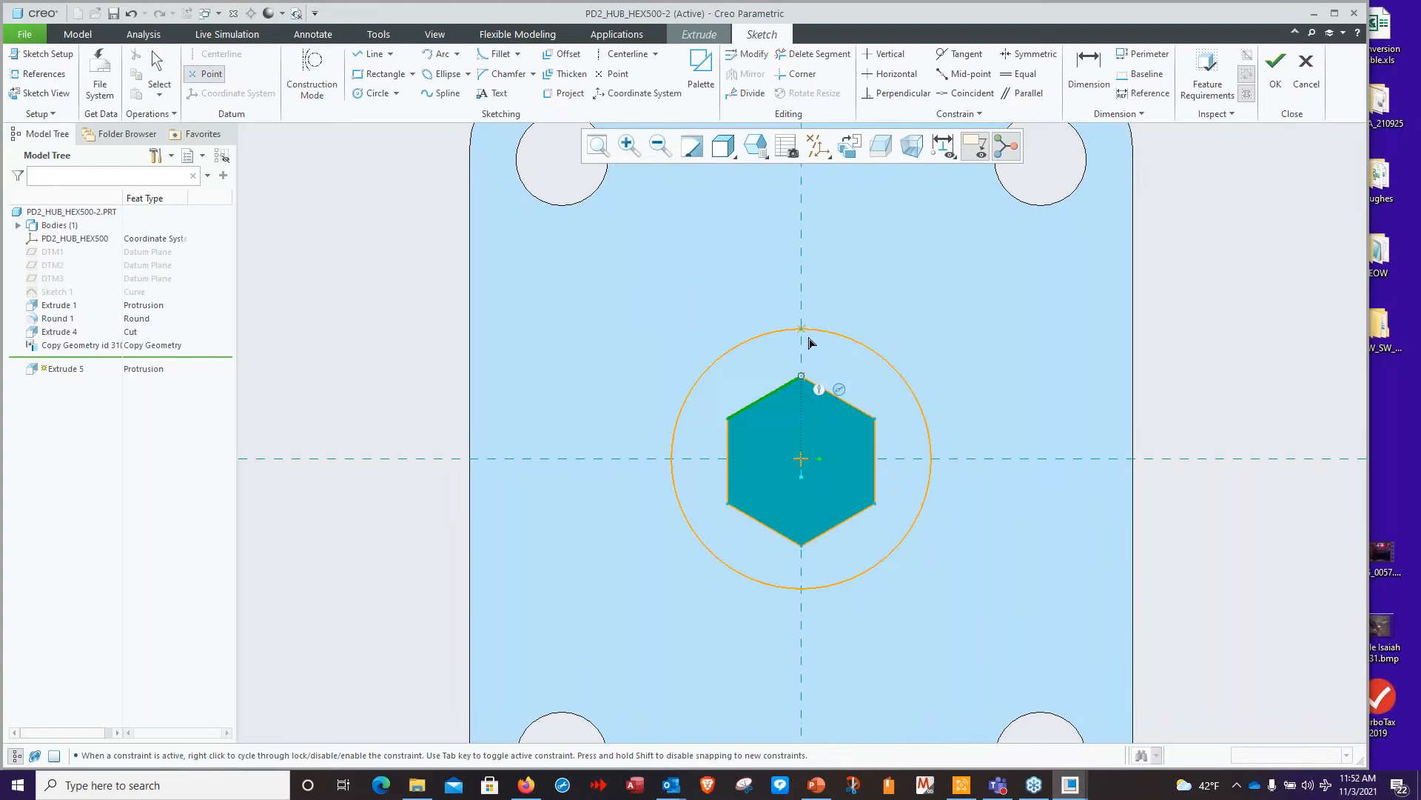
Set the distance between the circle's uppermost point and the hexagon's upper vertex to 0.18 and finish the sketch
{"action": "left_click", "coordinate": [1086, 90]}
{"action": "left_click", "coordinate": [801, 328]}
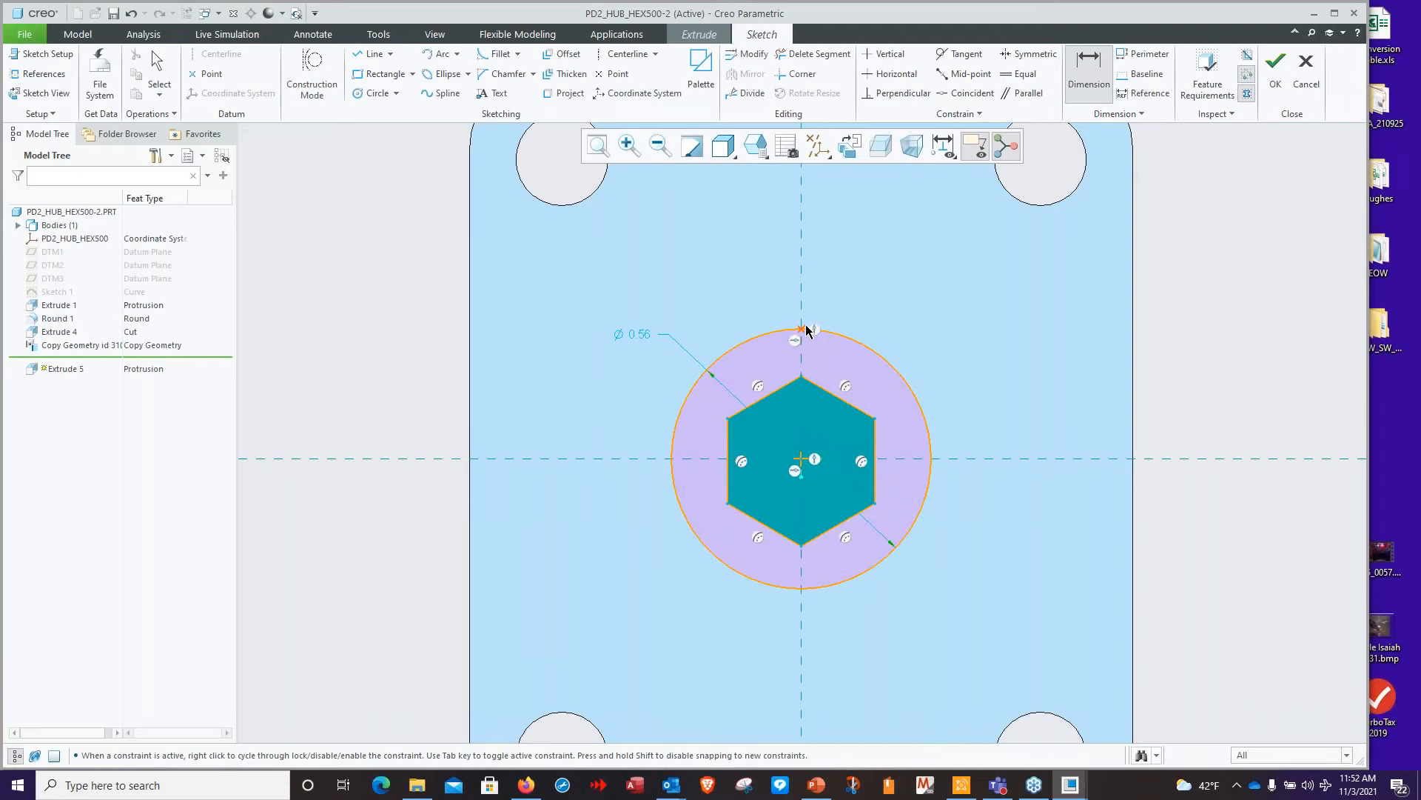
{"action": "left_click", "coordinate": [802, 377]}
{"action": "middle_click", "coordinate": [851, 297]}
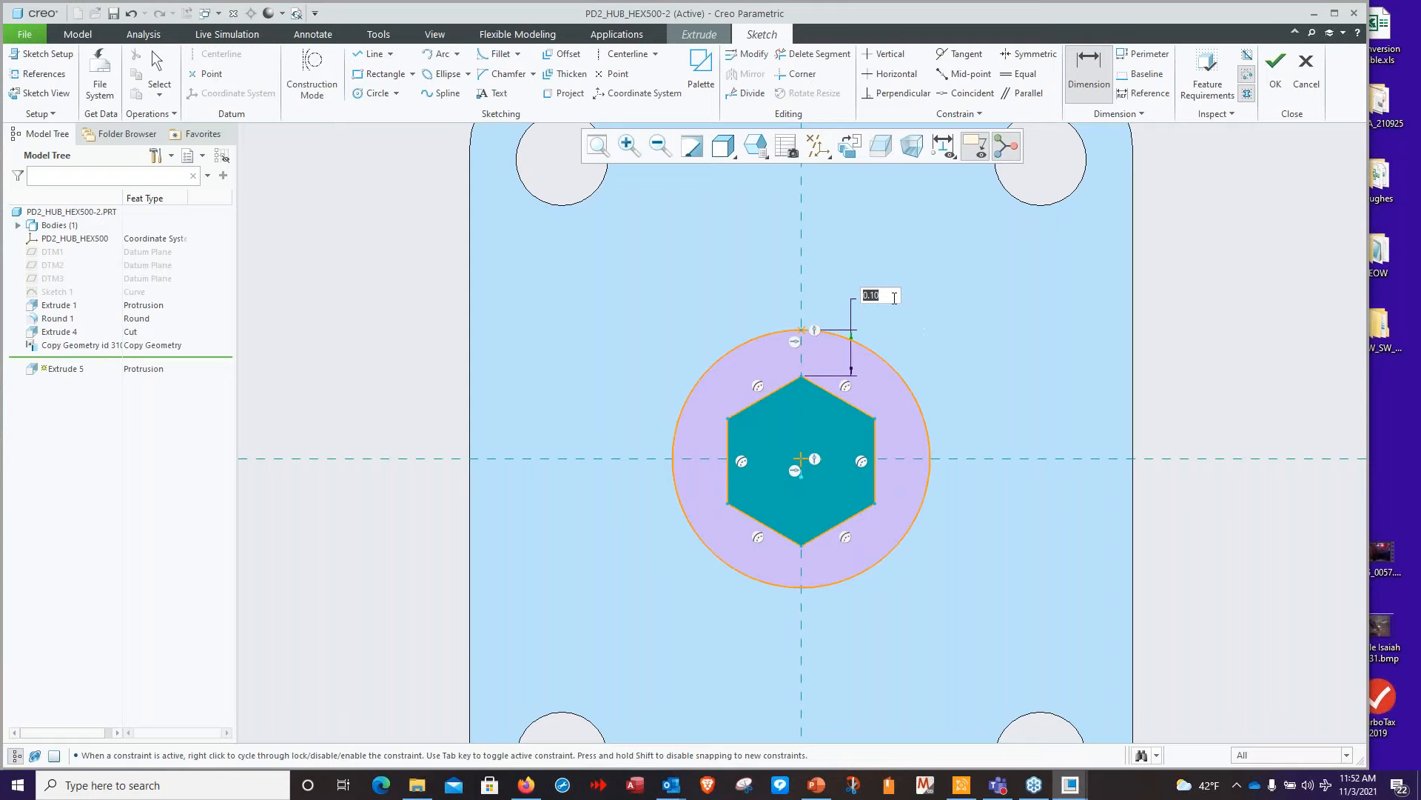
{"action": "type", "text": "0.18"}
{"action": "key", "text": "Return"}
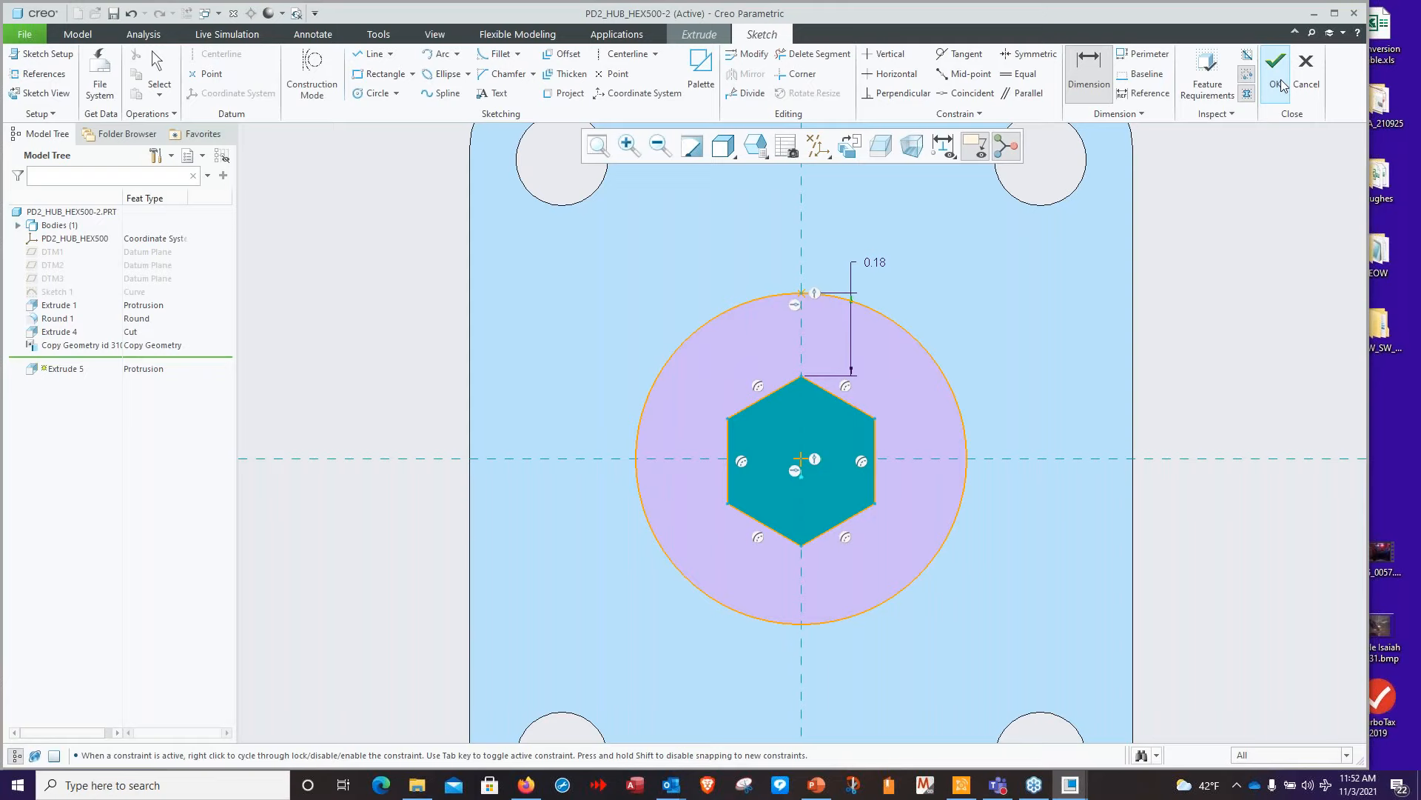
{"action": "left_click", "coordinate": [1077, 87]}
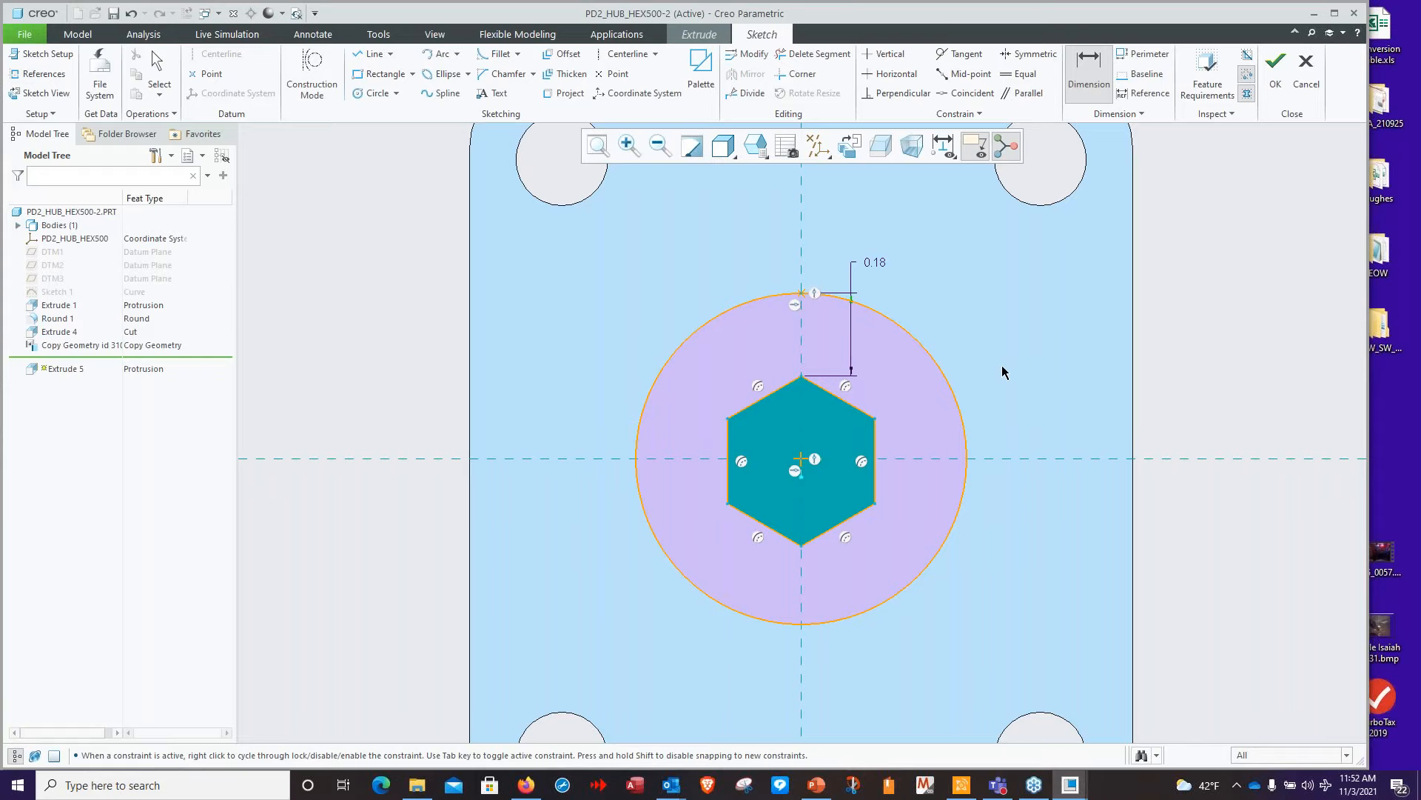
{"action": "left_click", "coordinate": [1275, 71]}
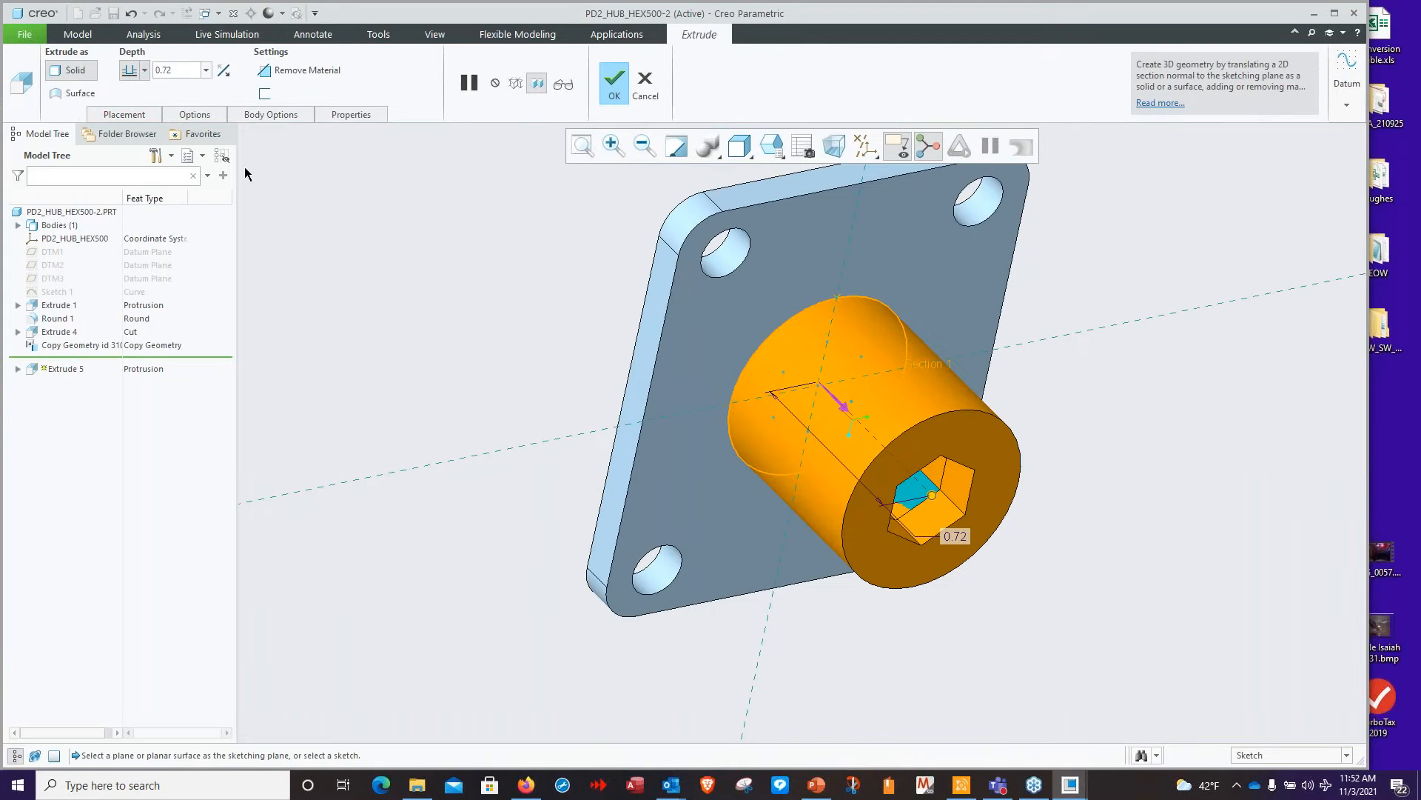
Set the extrude depth to end at the selected copied hex surface, with a translated offset pointing away from the plate
{"action": "left_click", "coordinate": [144, 70]}
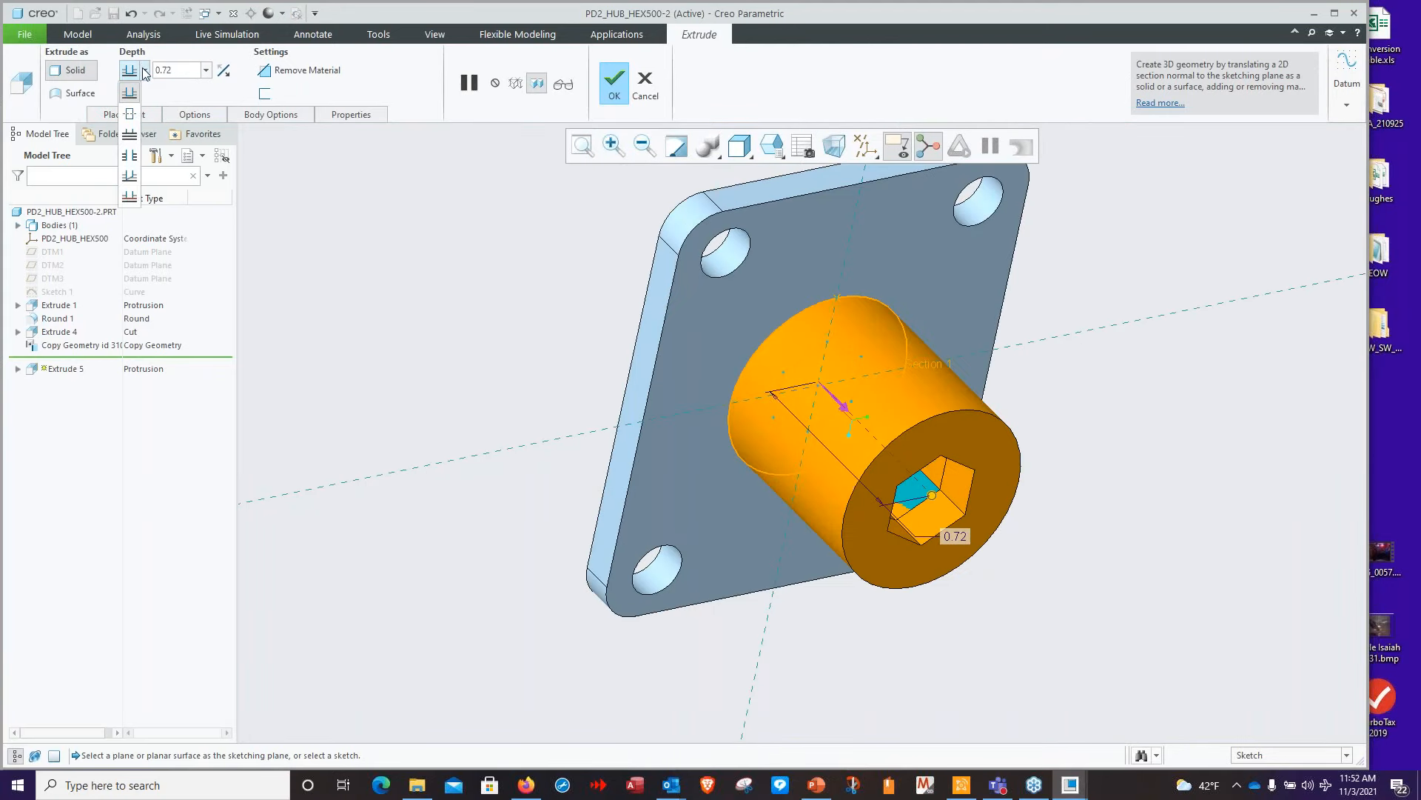
{"action": "left_click", "coordinate": [130, 196]}
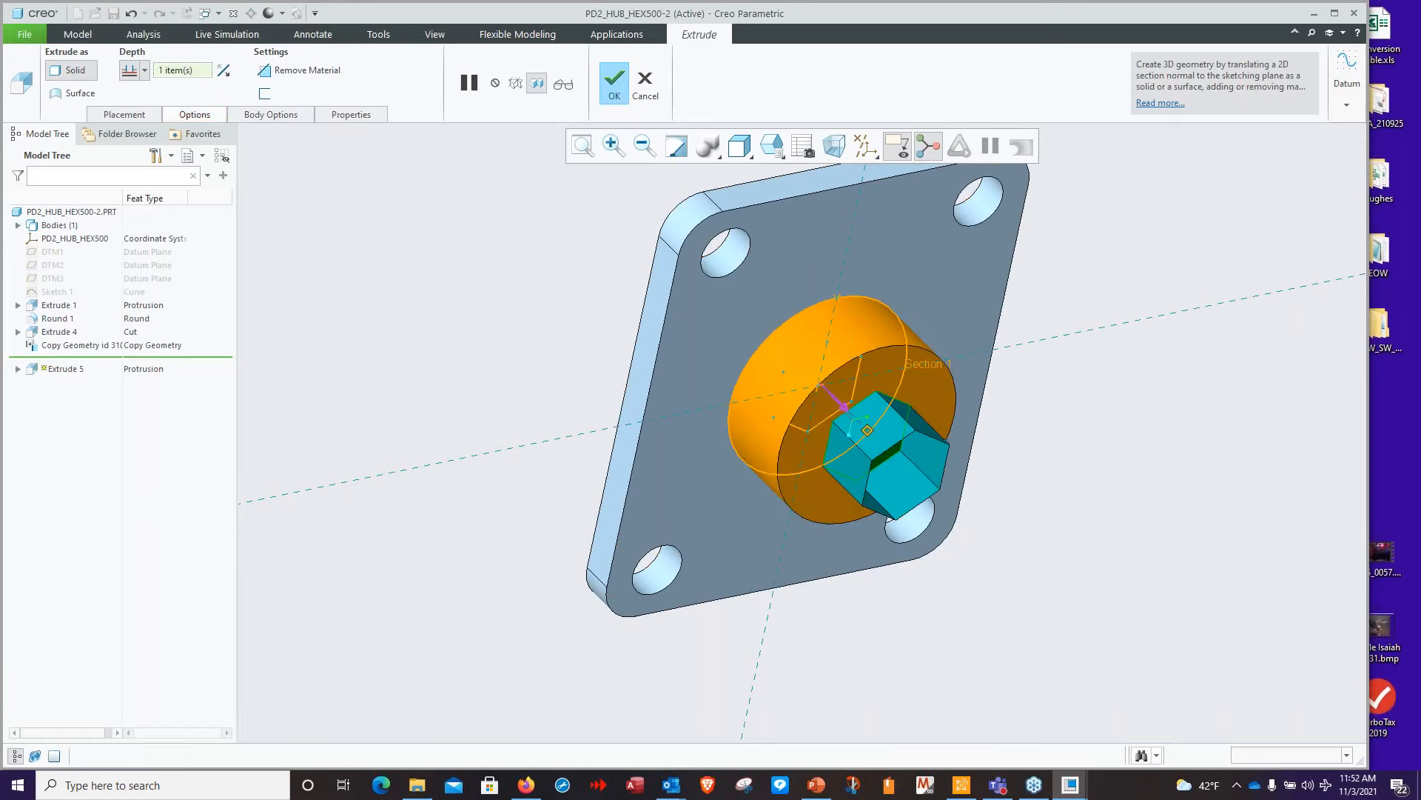
{"action": "left_click", "coordinate": [186, 116]}
{"action": "left_click", "coordinate": [210, 200]}
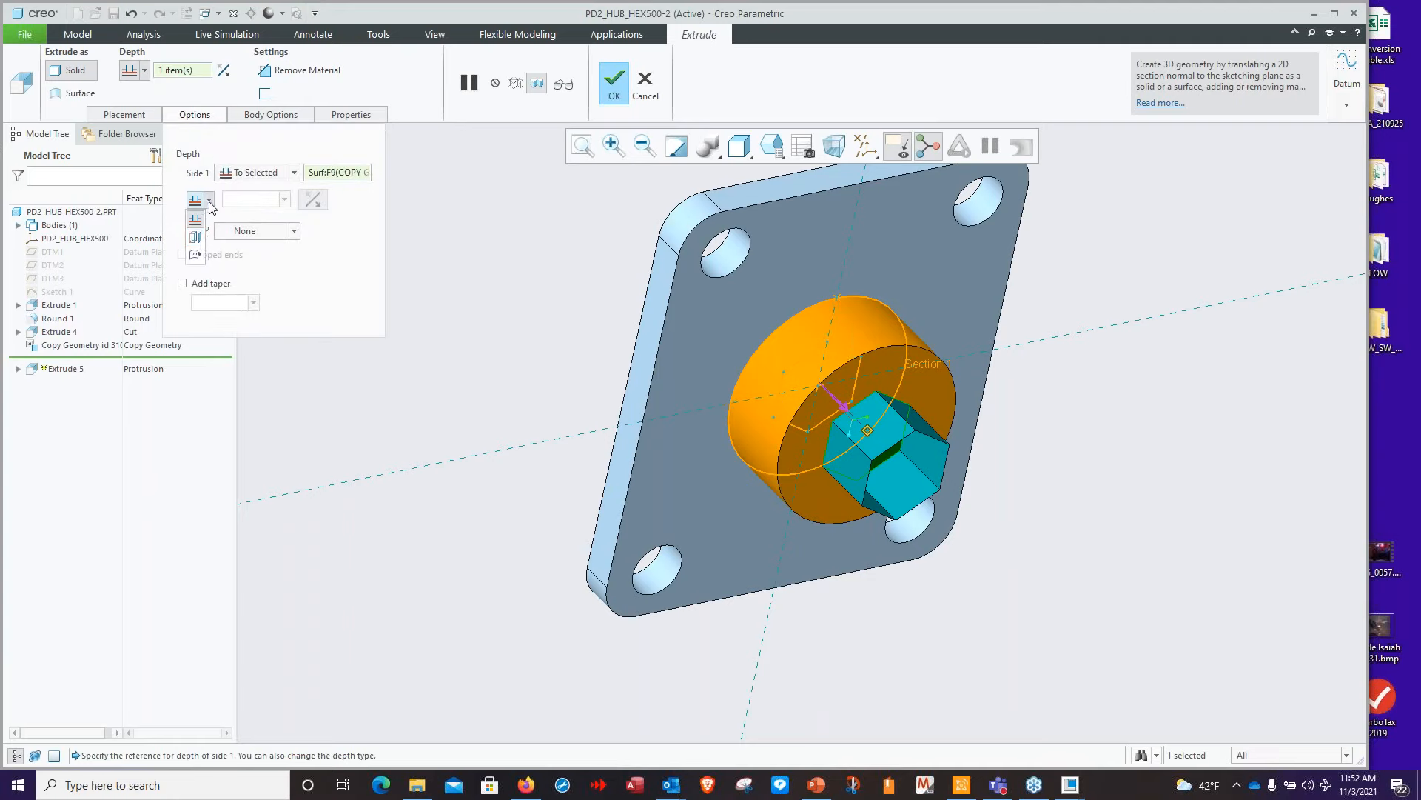
{"action": "left_click", "coordinate": [197, 238]}
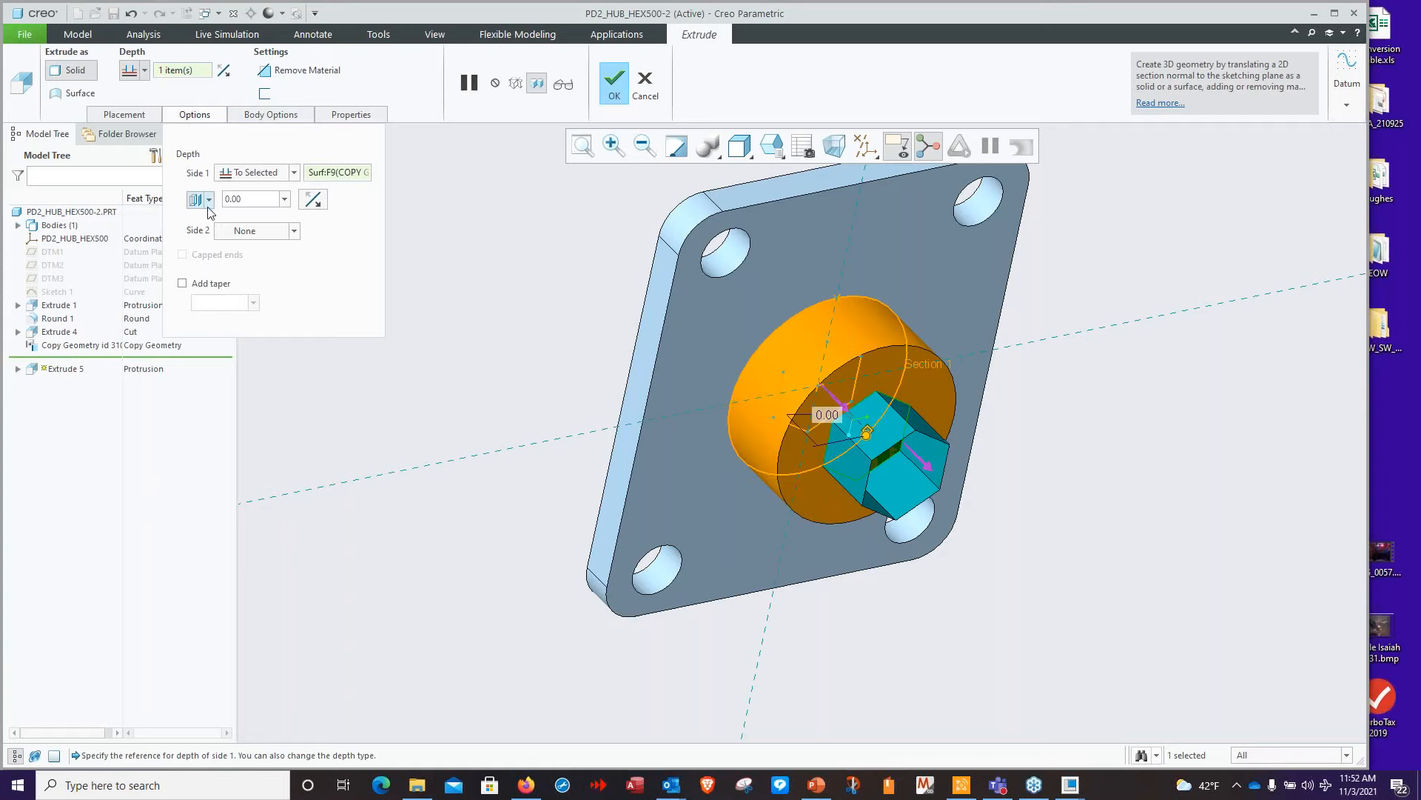
{"action": "left_click", "coordinate": [313, 199]}
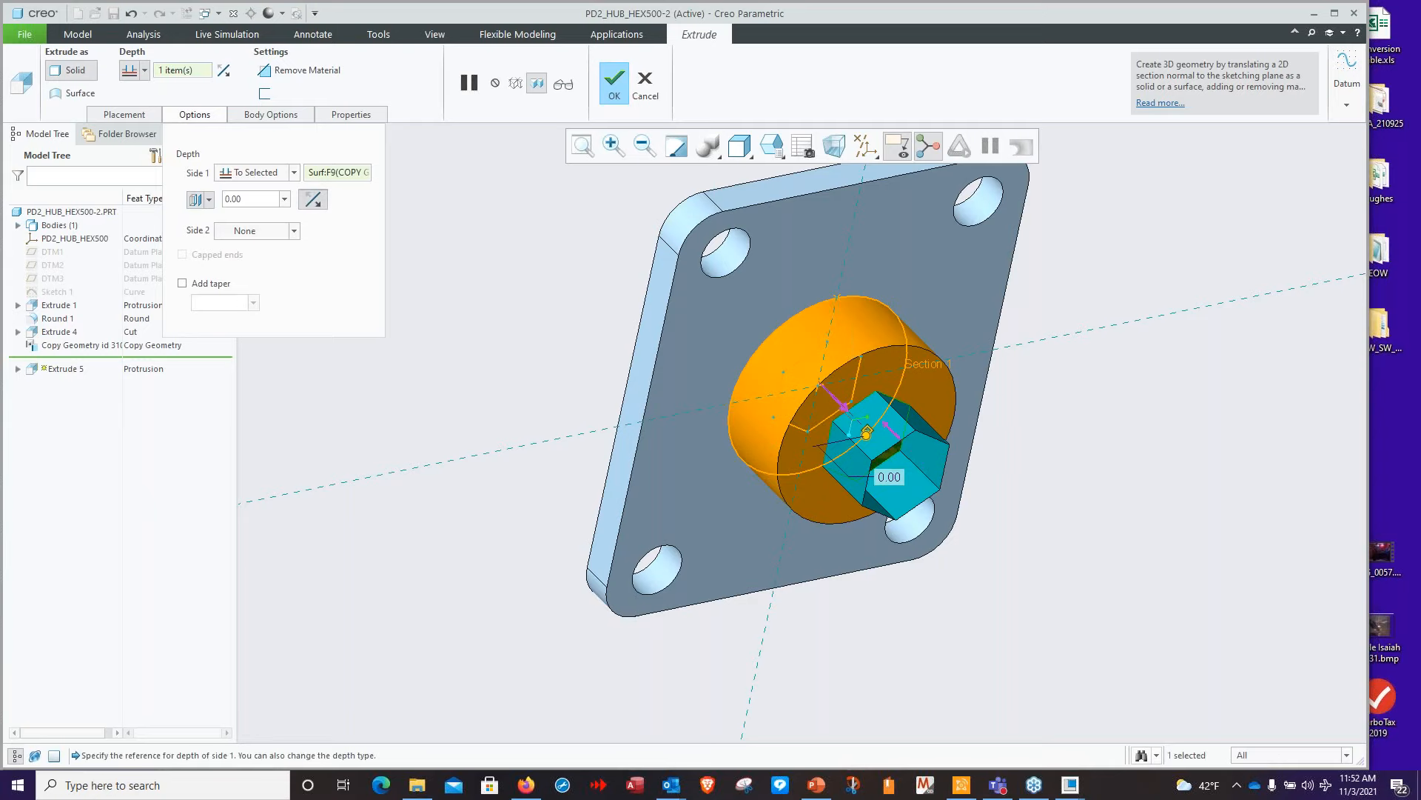
{"action": "left_click", "coordinate": [313, 199]}
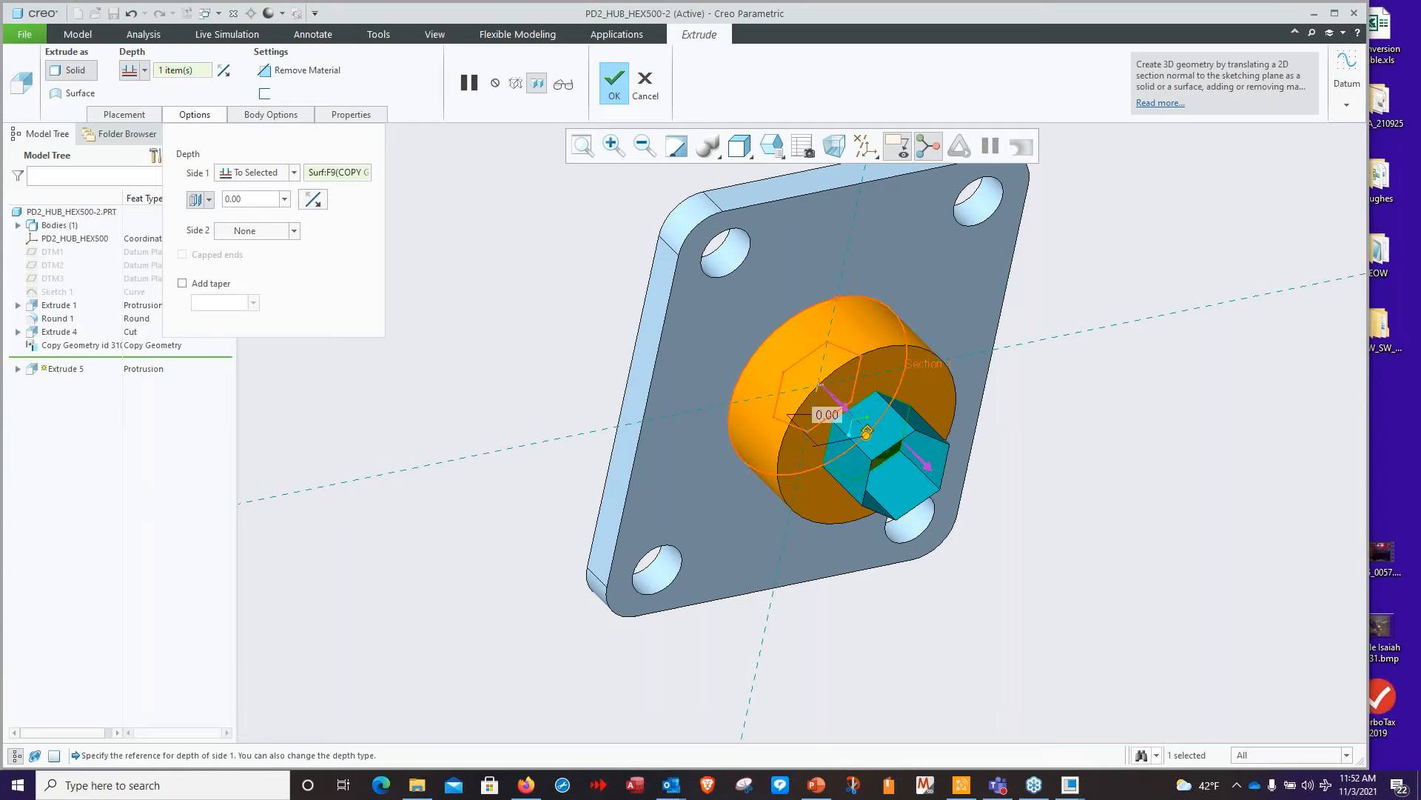
Set the boss's offset from the selected hex surface to 0.15 and complete the extrusion
{"action": "left_click_drag", "start_coordinate": [866, 435], "coordinate": [894, 468]}
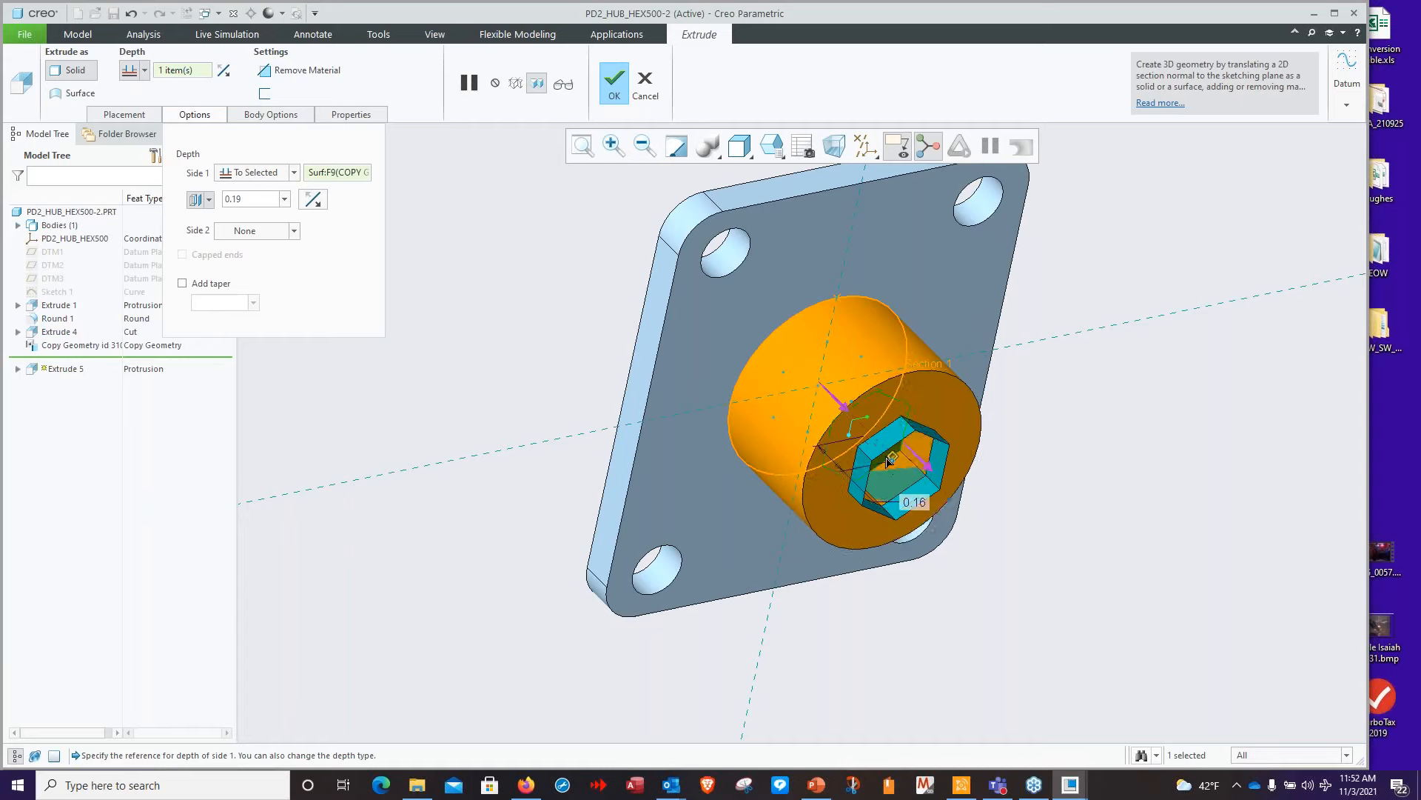
{"action": "double_click", "coordinate": [253, 199]}
{"action": "type", "text": ".15"}
{"action": "key", "text": "Return"}
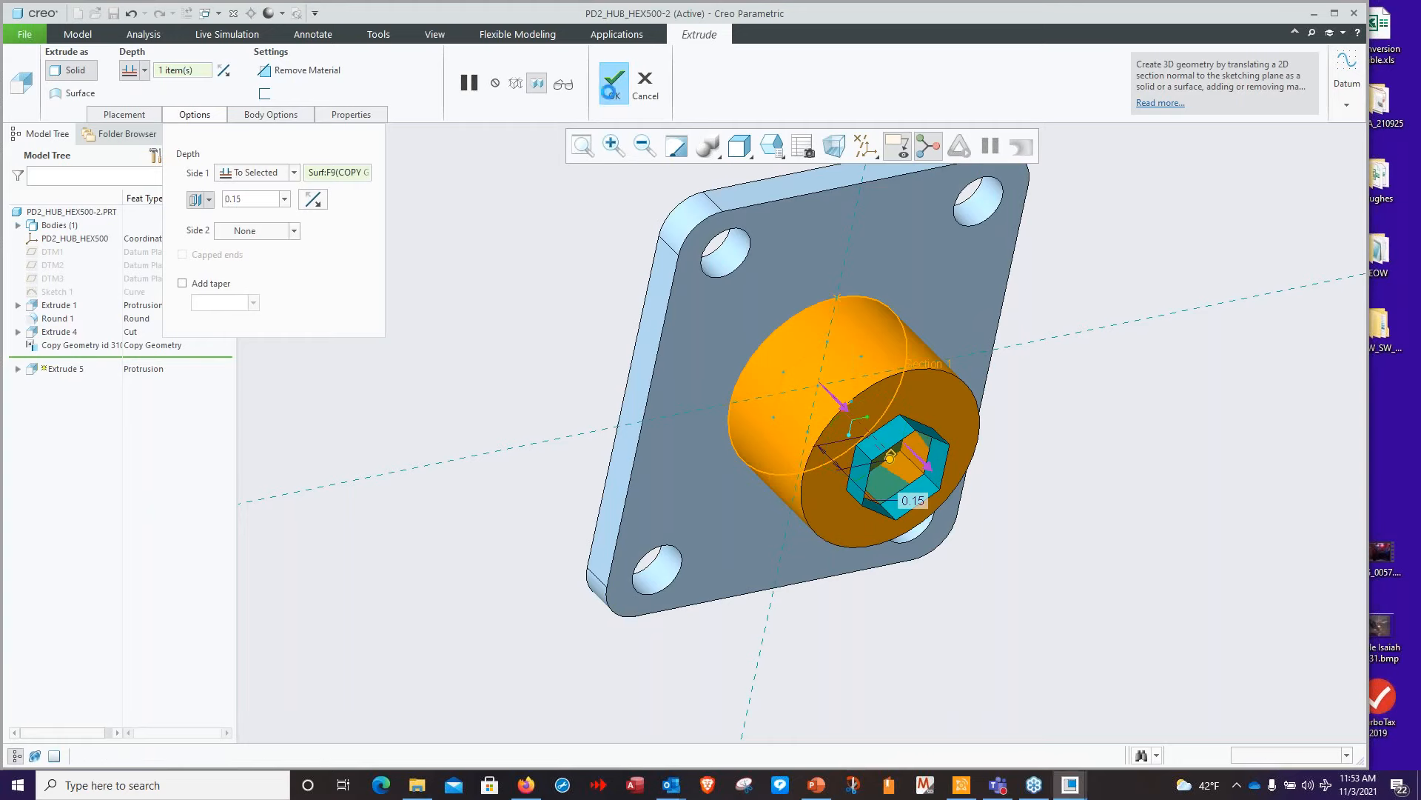
{"action": "left_click", "coordinate": [614, 81]}
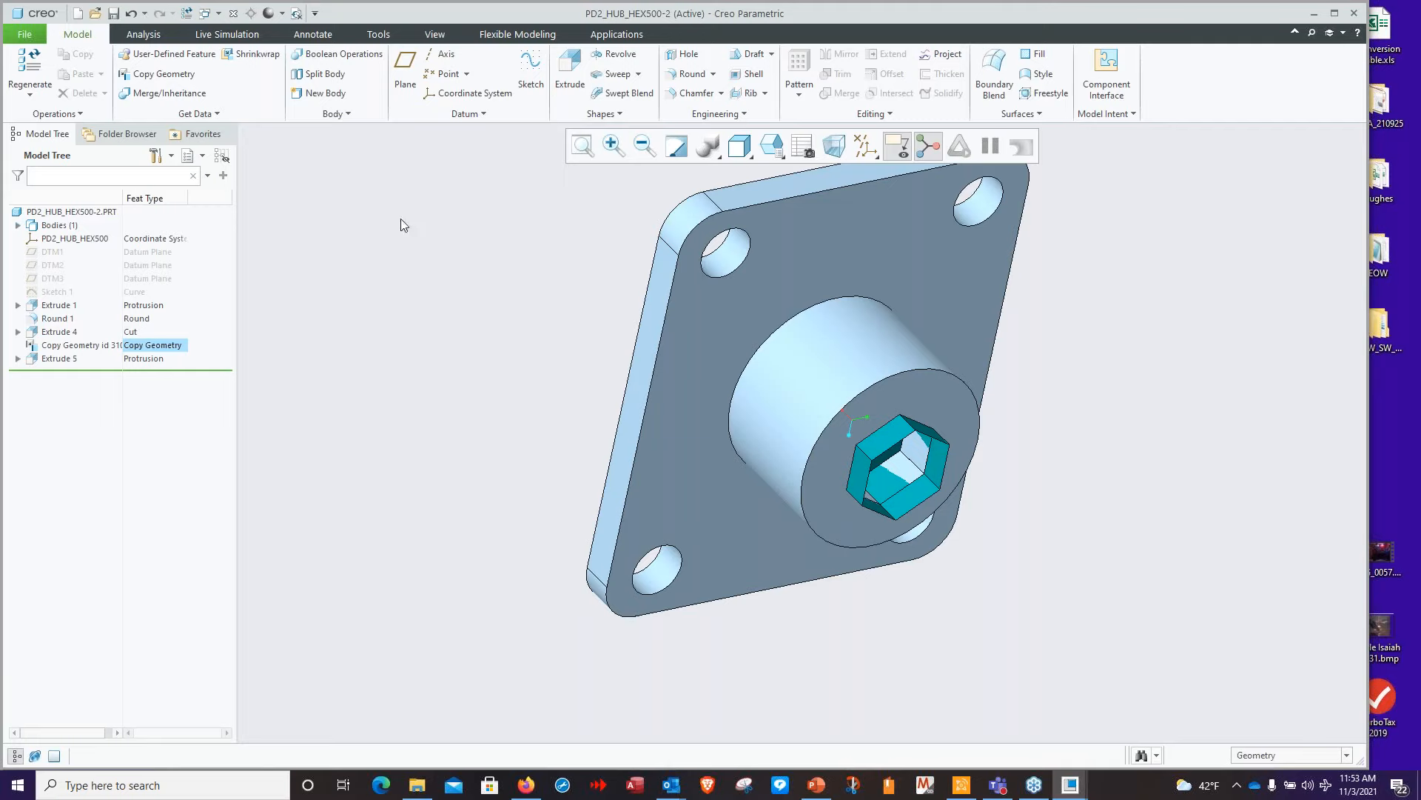
Close the hub part's window and inspect the new hub boss within the whole GRIPPER-MAIN assembly
{"action": "left_click", "coordinate": [233, 13]}
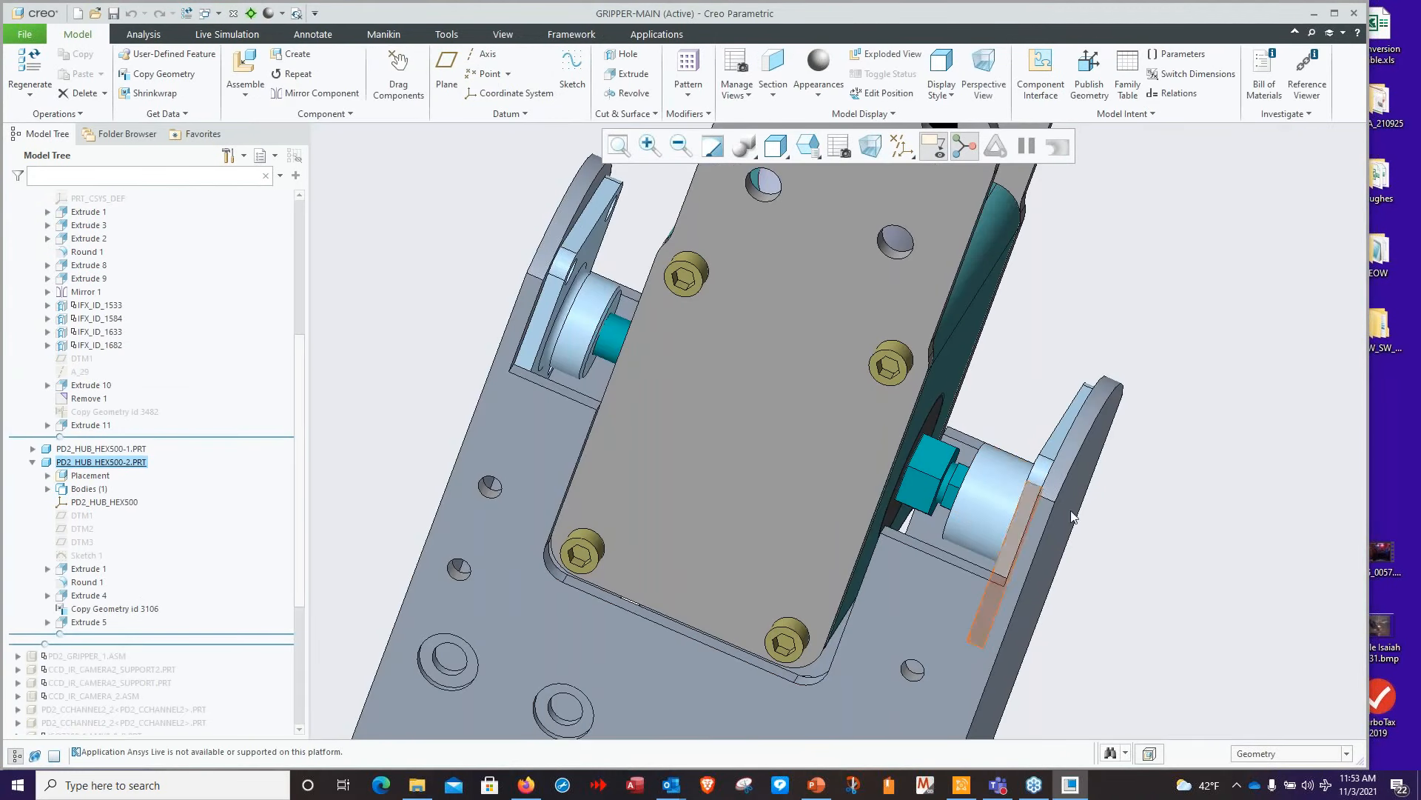
{"action": "scroll", "coordinate": [1184, 533], "scroll_direction": "up", "scroll_amount": 2}
{"action": "middle_click_drag", "start_coordinate": [1175, 534], "coordinate": [1156, 413], "text": "shift"}
{"action": "scroll", "coordinate": [518, 510], "scroll_direction": "up", "scroll_amount": 3}
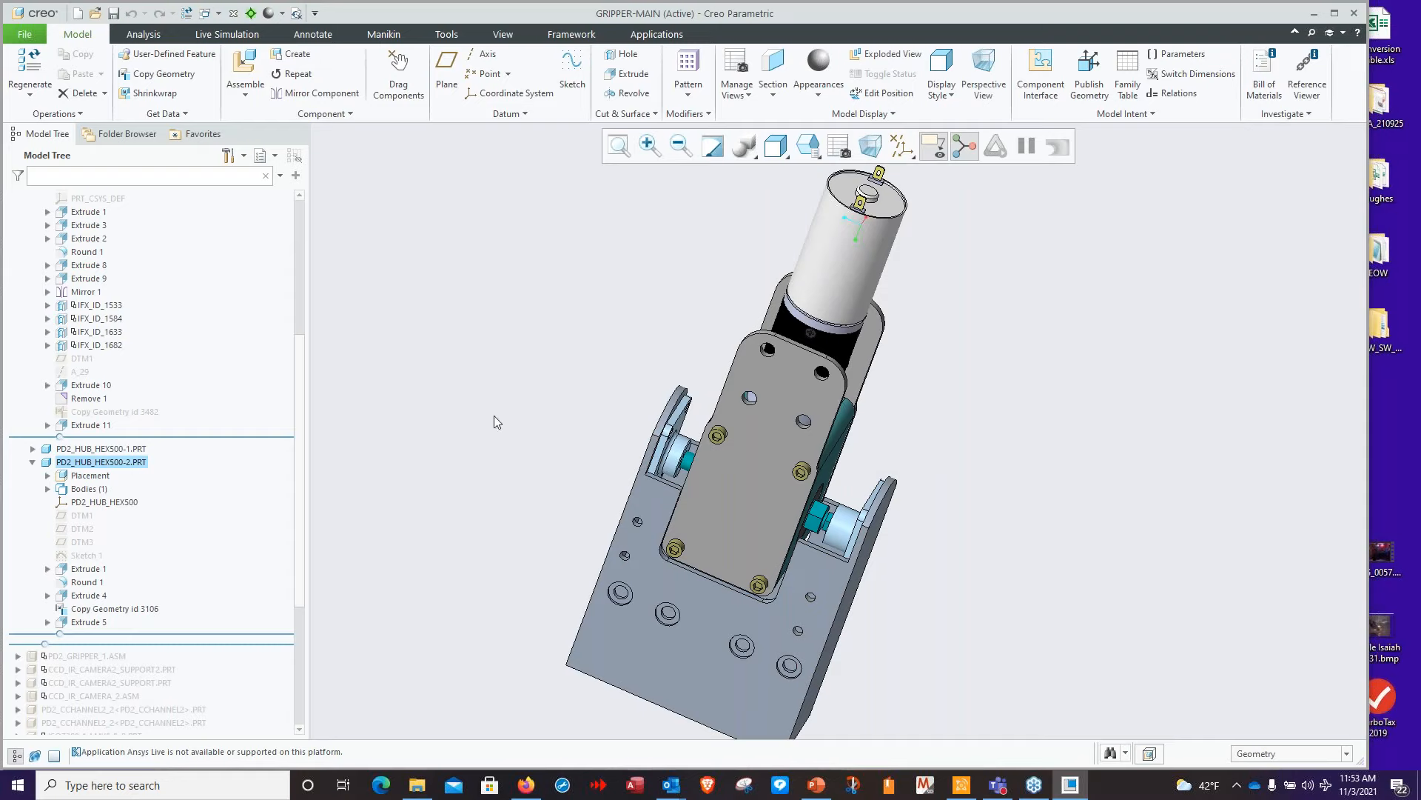
Save the GRIPPER-MAIN assembly, close it and erase the models that are not displayed from the session
{"action": "left_click", "coordinate": [34, 37]}
{"action": "left_click", "coordinate": [46, 140]}
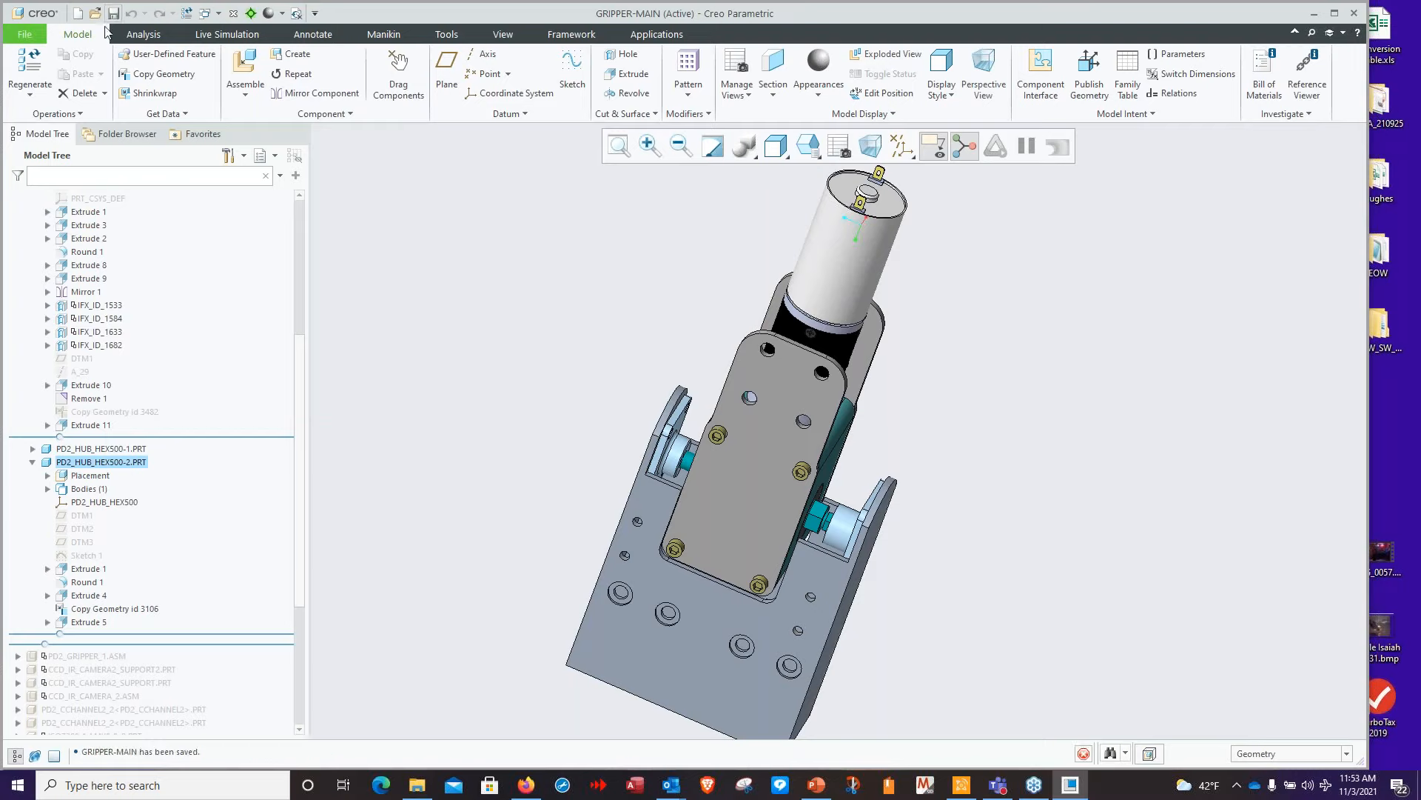
{"action": "left_click", "coordinate": [234, 14]}
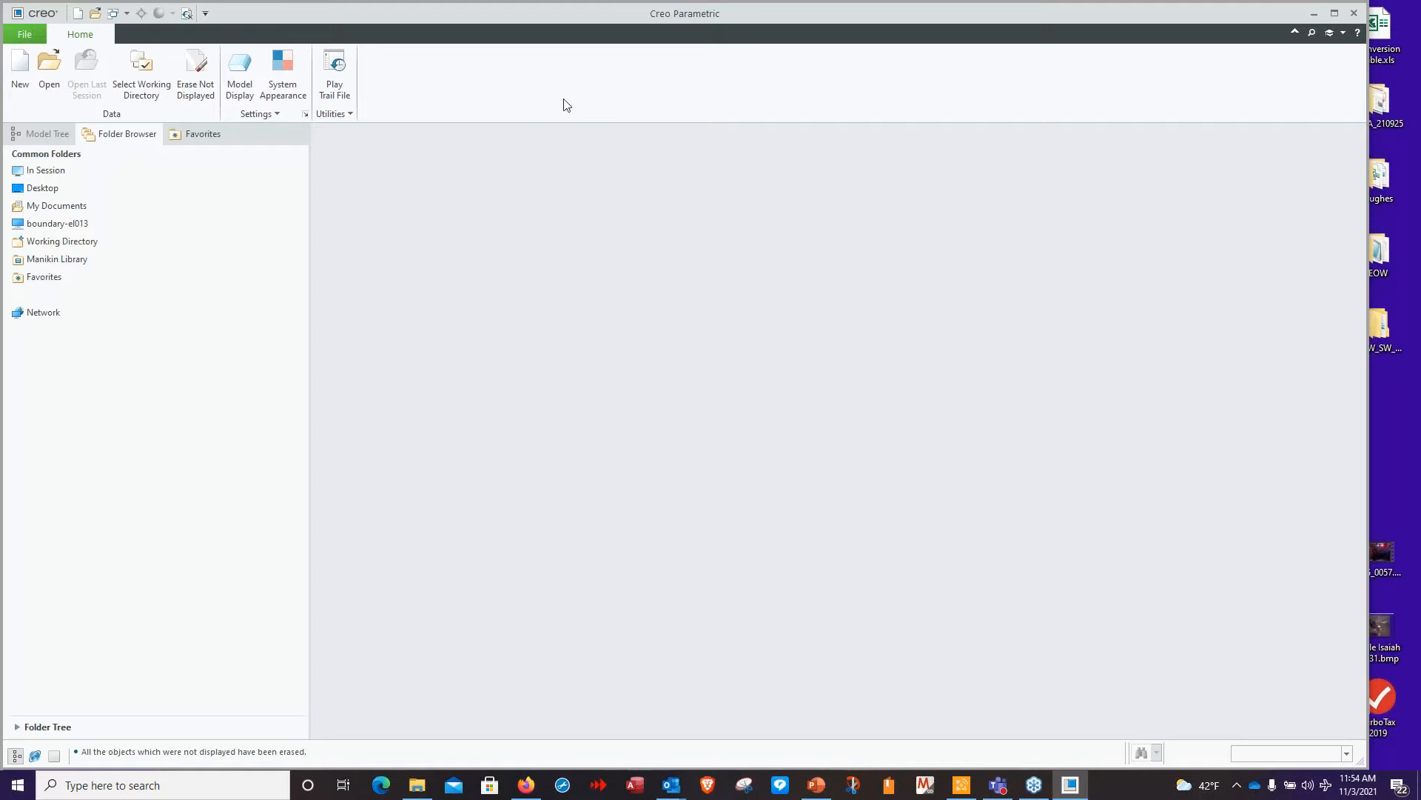
In File Explorer, copy all the SolidWorks part and assembly files from the Solidworks_Modified folder under 05_Multi-CAD_Collaboration
{"action": "left_click", "coordinate": [422, 788]}
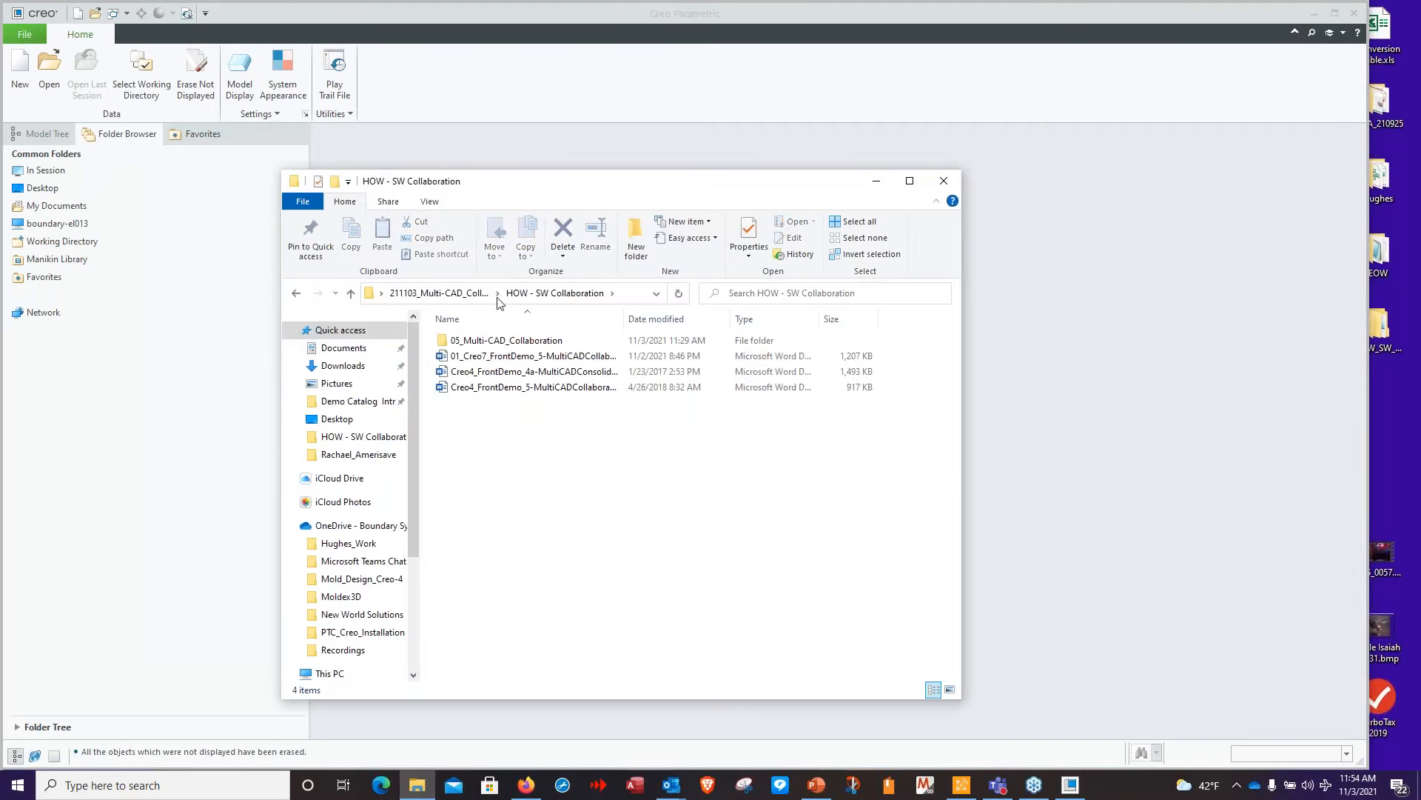
{"action": "left_click", "coordinate": [487, 341]}
{"action": "key", "text": "Return"}
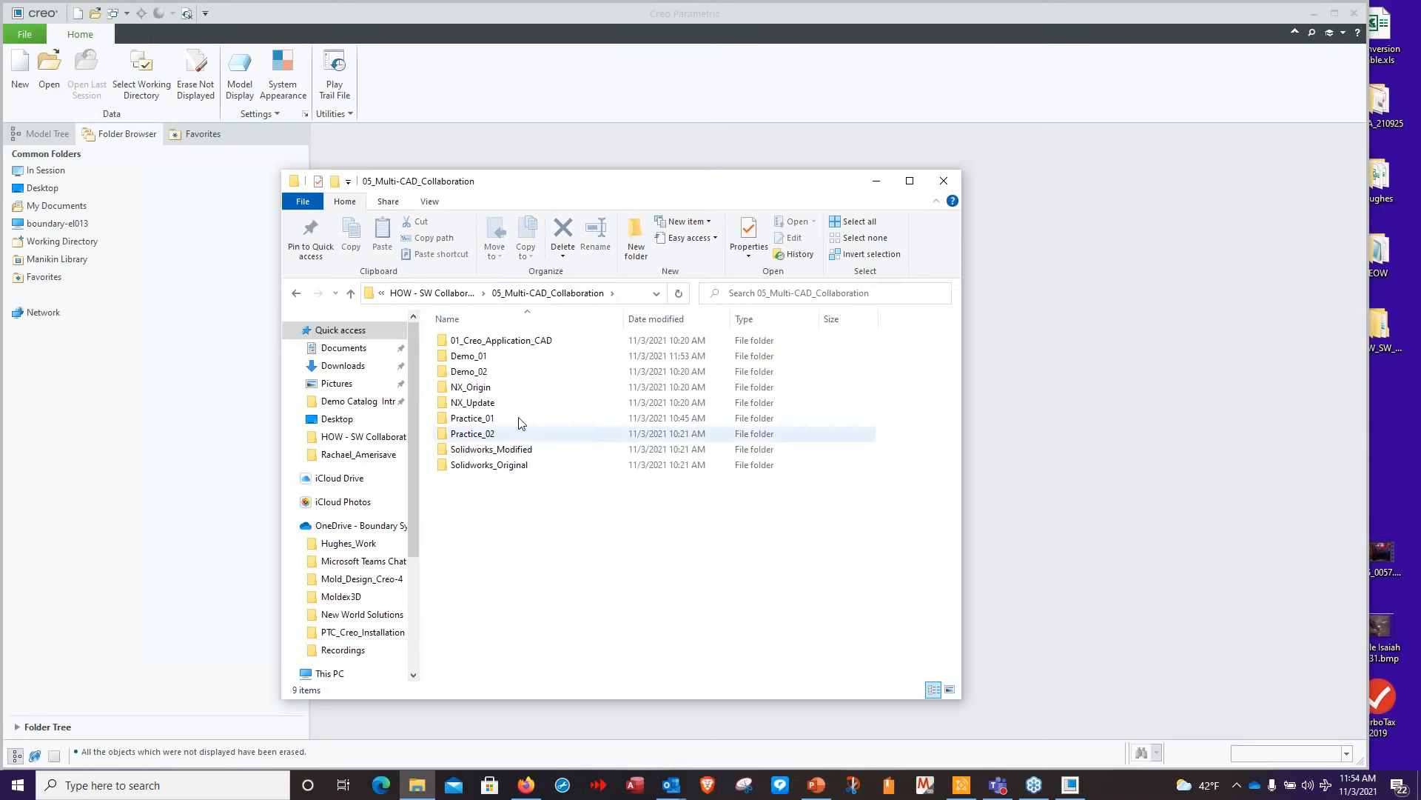
{"action": "double_click", "coordinate": [485, 450]}
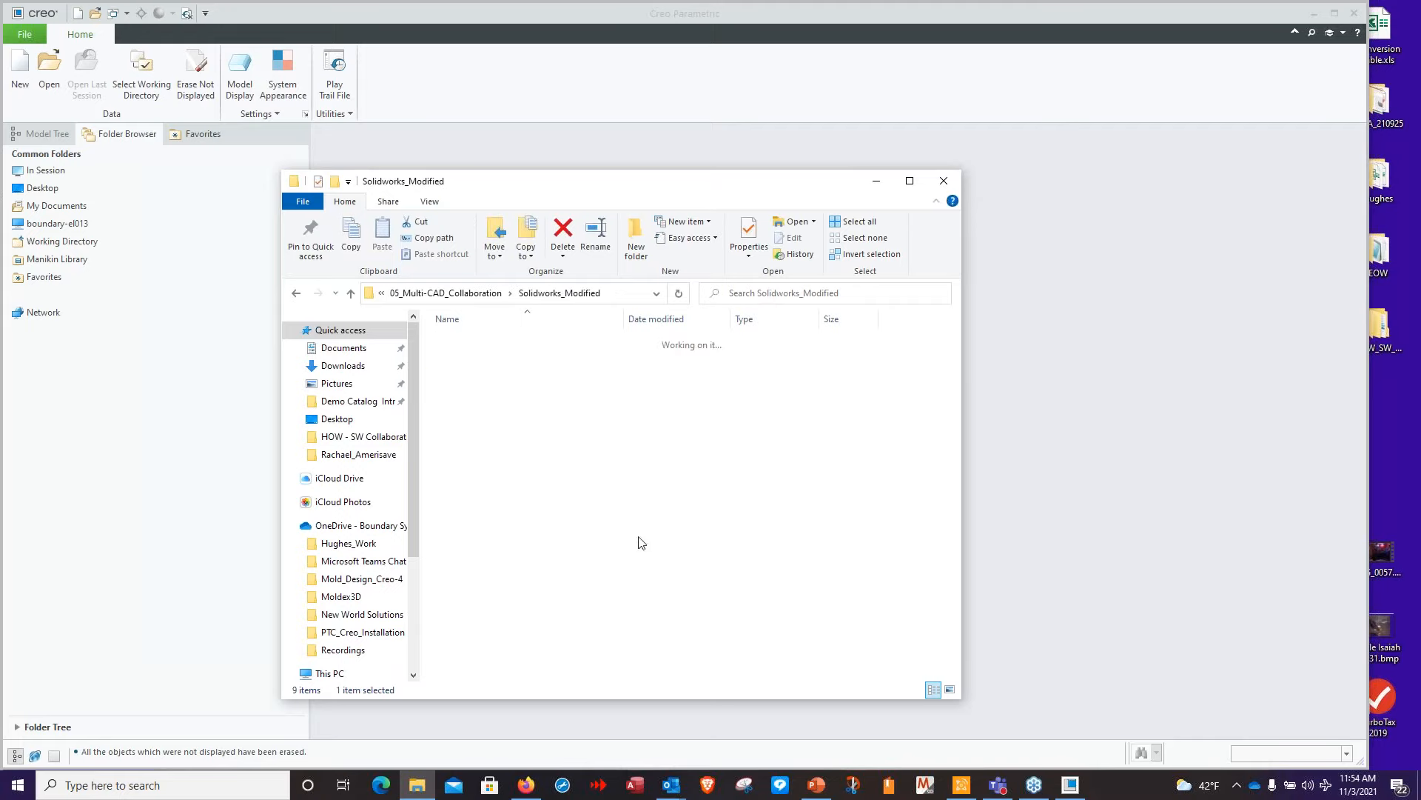
{"action": "left_click", "coordinate": [488, 341]}
{"action": "left_click", "coordinate": [511, 465], "text": "shift"}
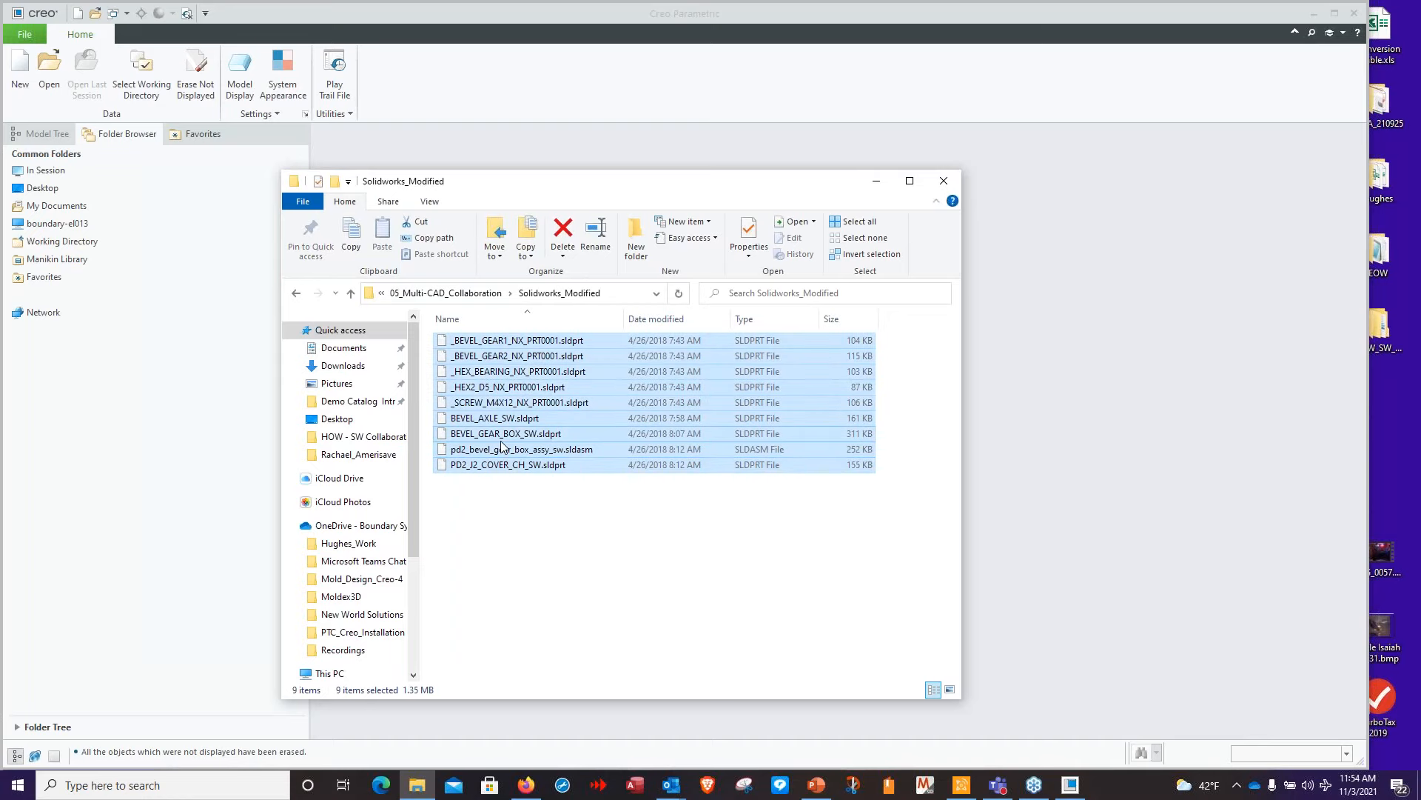
{"action": "right_click", "coordinate": [501, 444]}
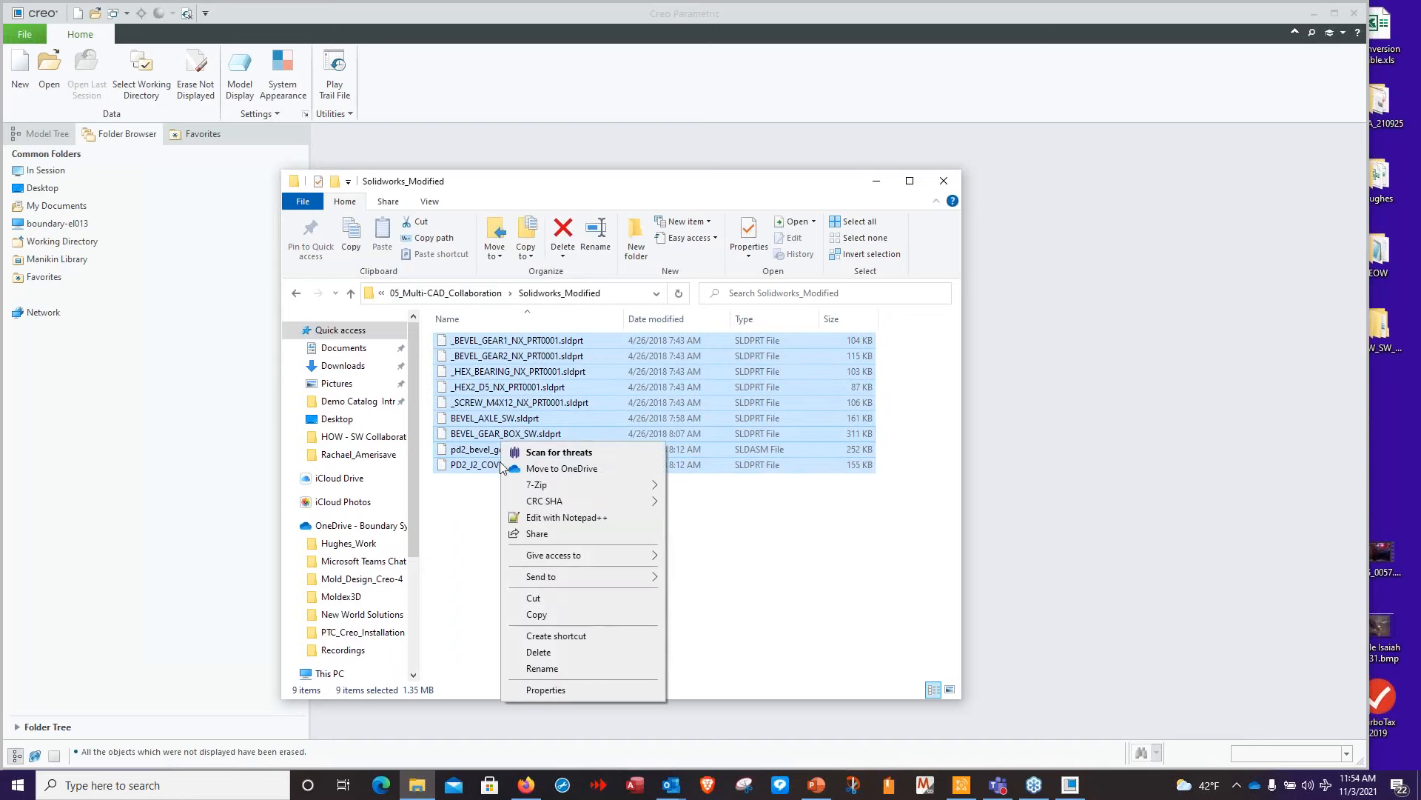
{"action": "left_click", "coordinate": [536, 615]}
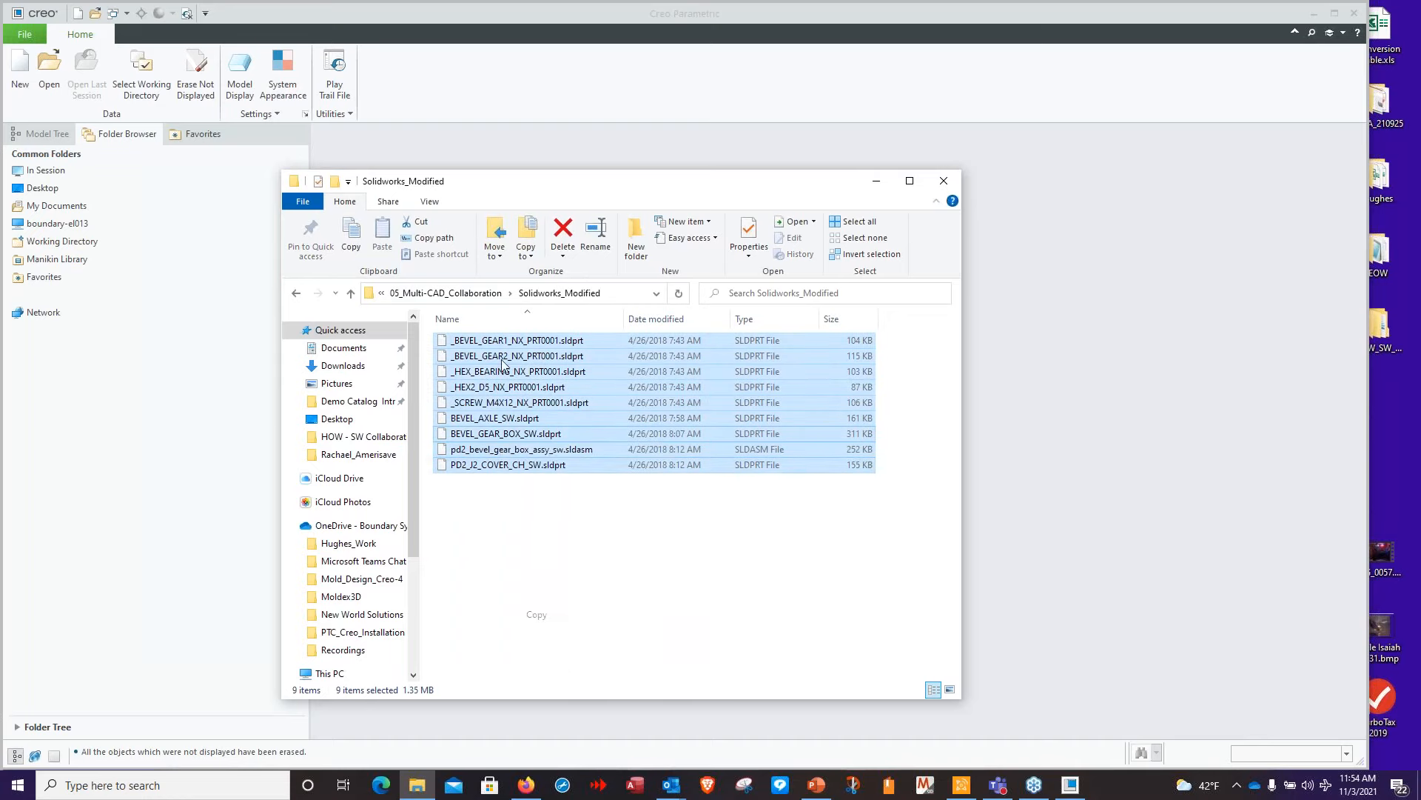
Paste the copied SolidWorks files into the Demo_01 folder, replacing the same-named files, and return to Creo Parametric
{"action": "left_click", "coordinate": [474, 293]}
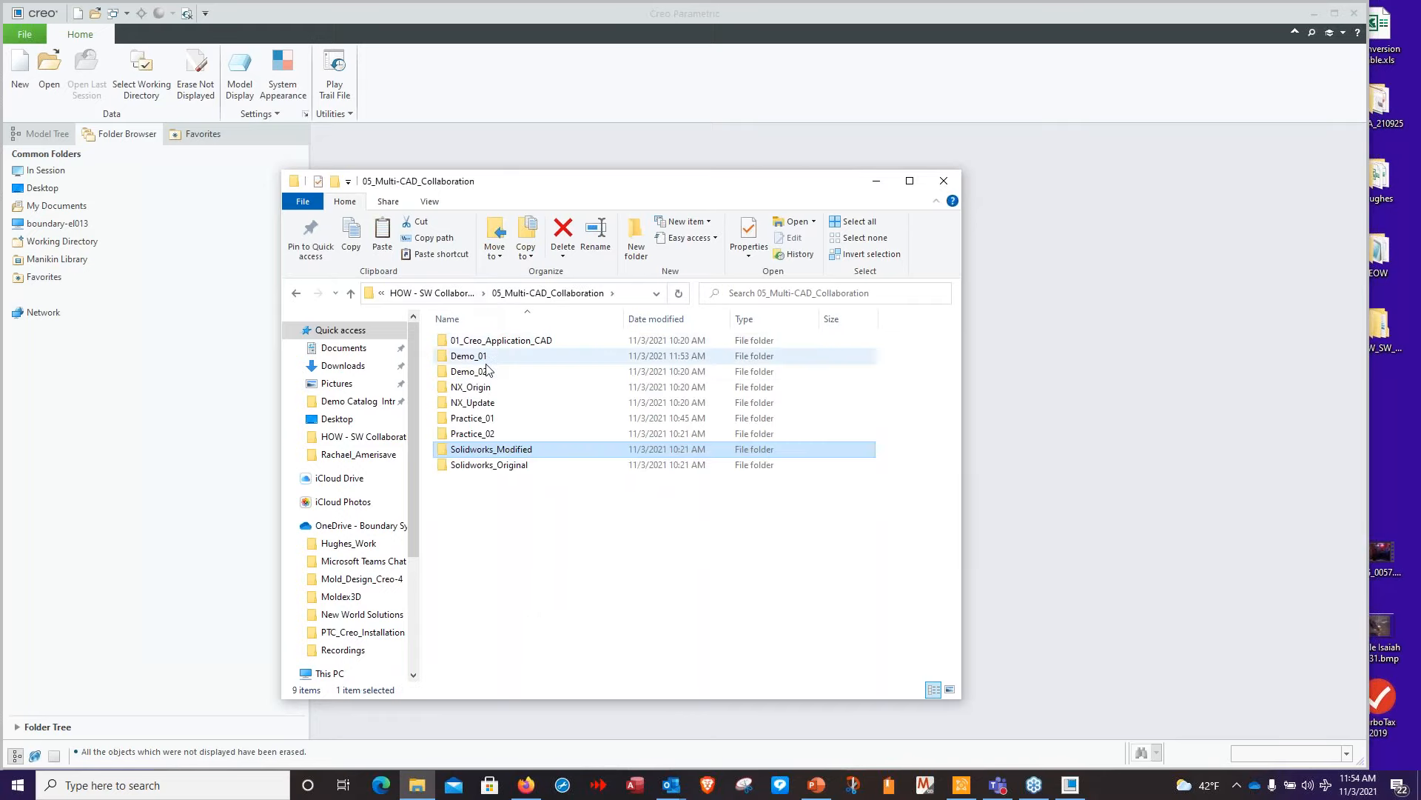
{"action": "double_click", "coordinate": [481, 356]}
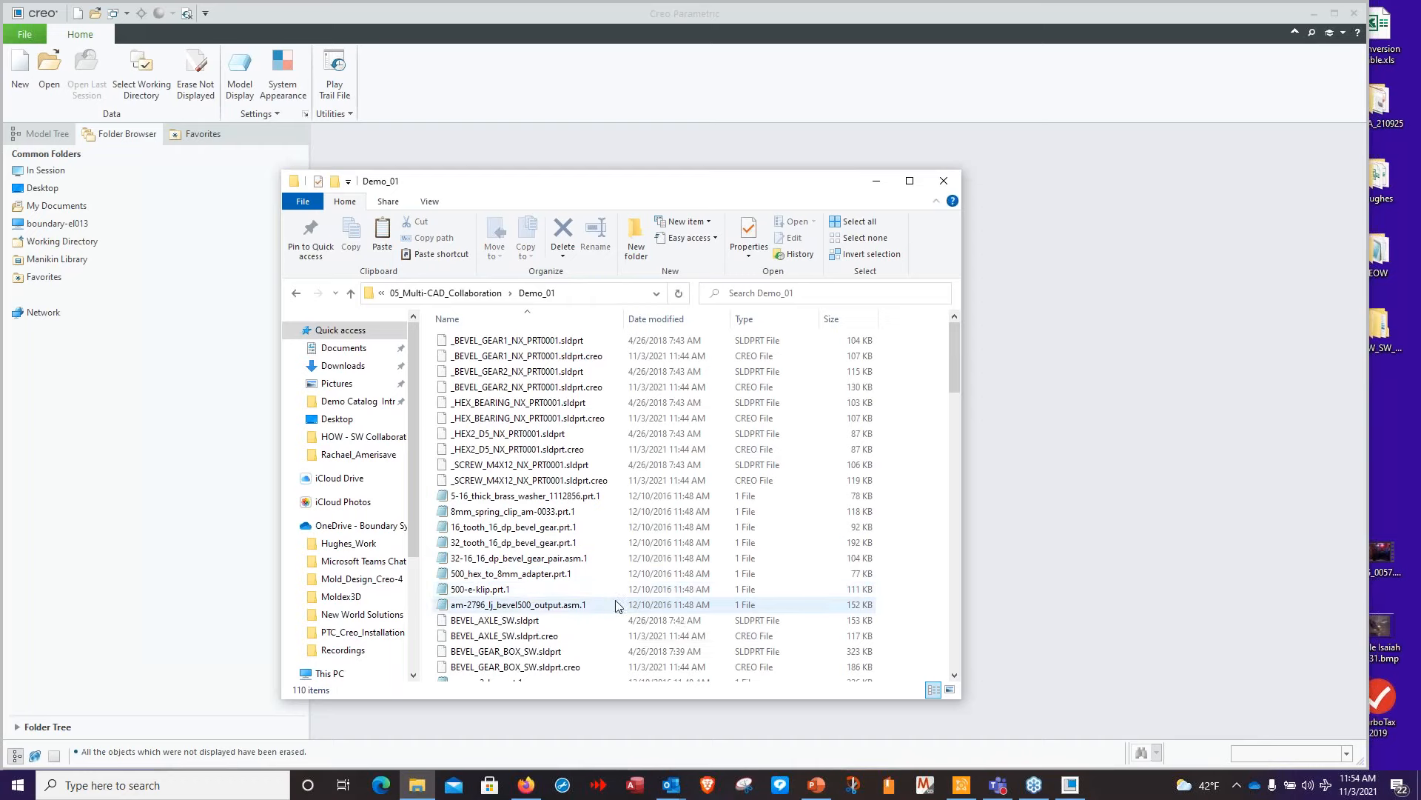
{"action": "right_click", "coordinate": [616, 604]}
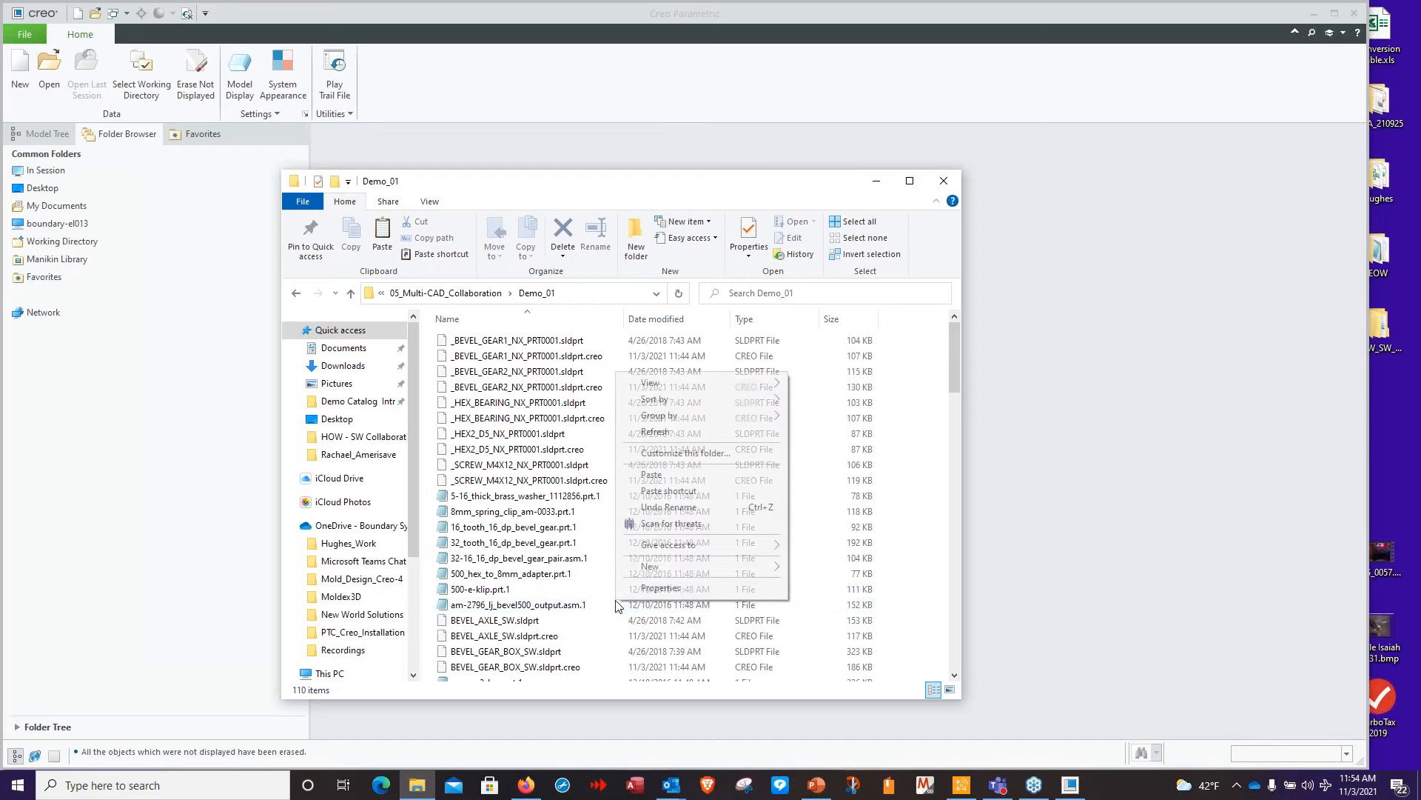
{"action": "left_click", "coordinate": [665, 478]}
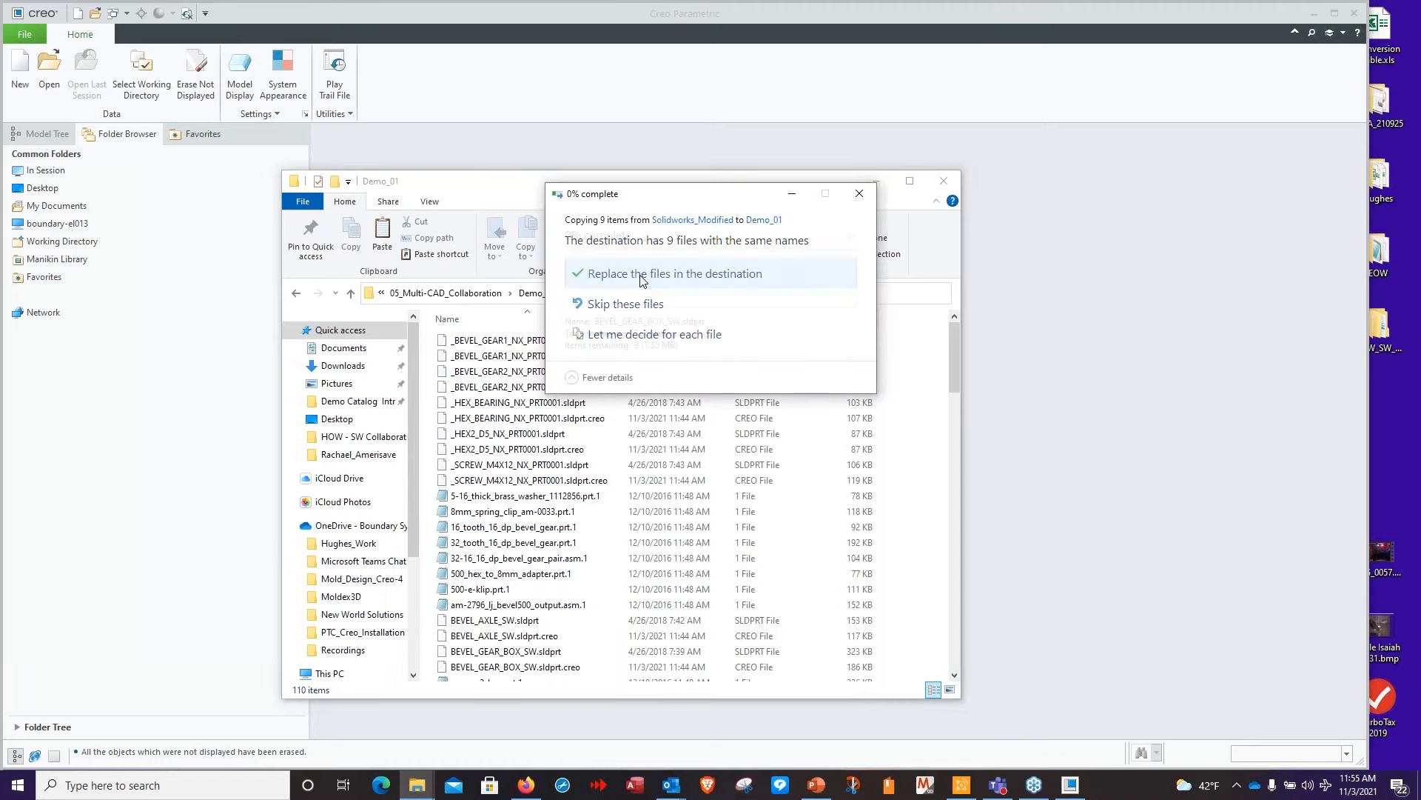
{"action": "left_click", "coordinate": [642, 276]}
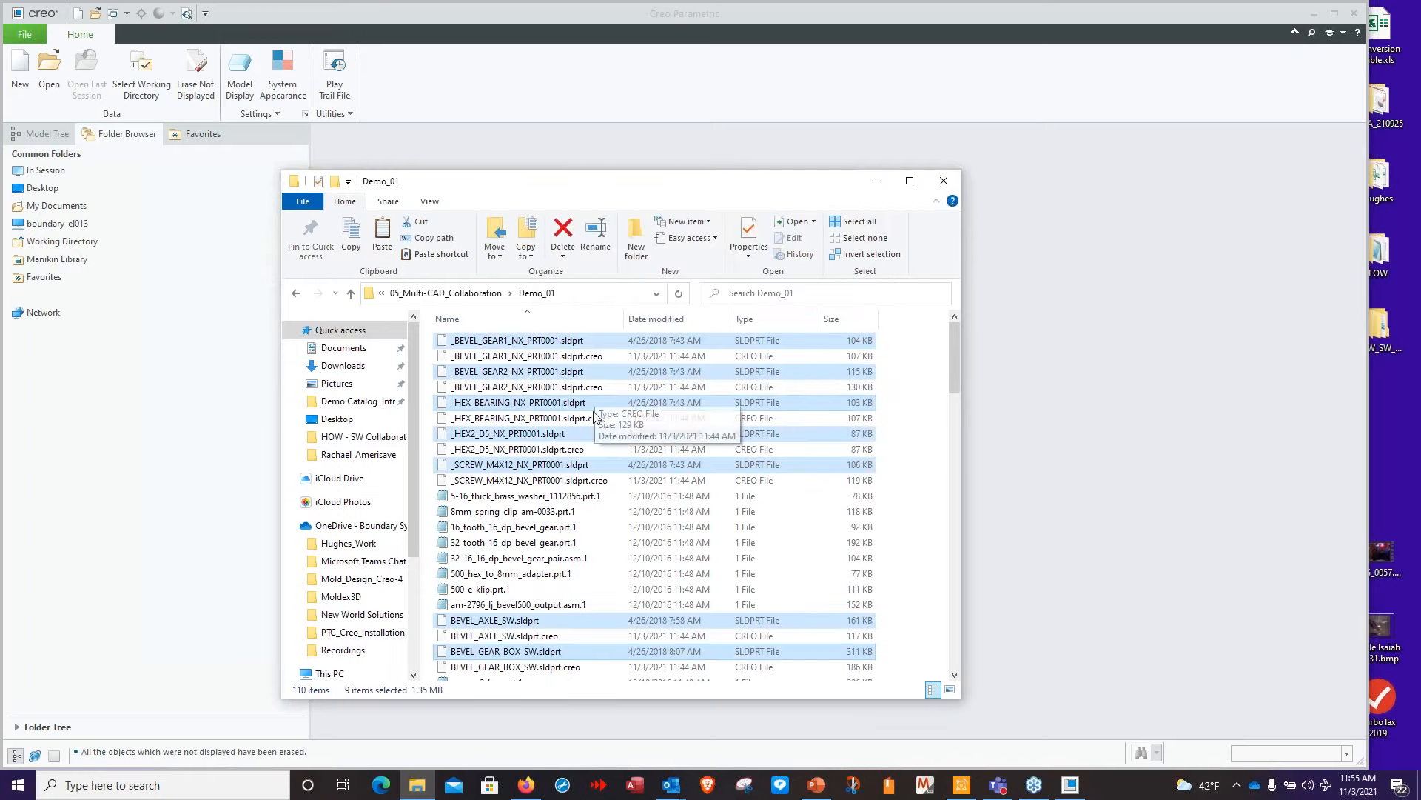
{"action": "left_click", "coordinate": [877, 182]}
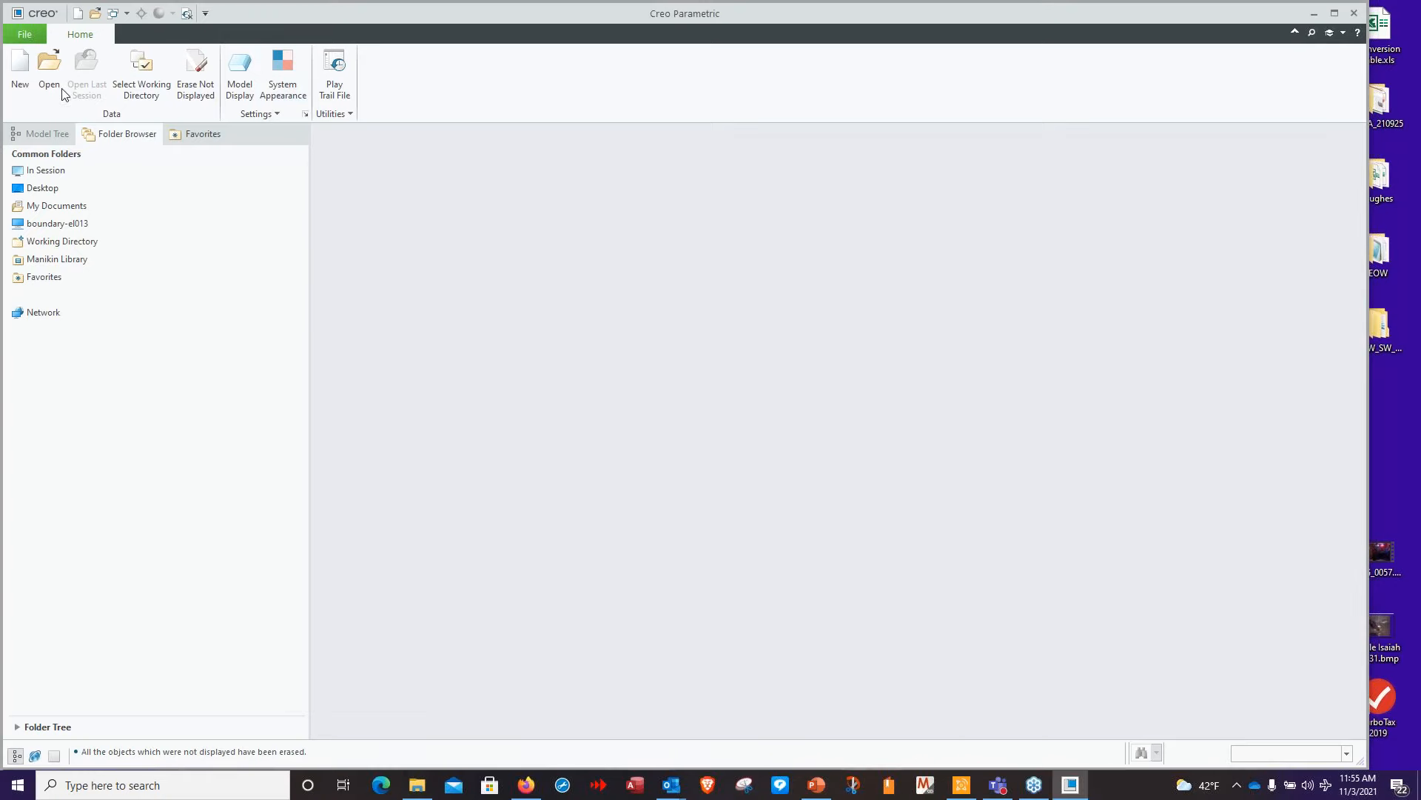
Find gripper-main.asm in the Demo_01 folder by searching for "gr", and open it
{"action": "left_click", "coordinate": [49, 71]}
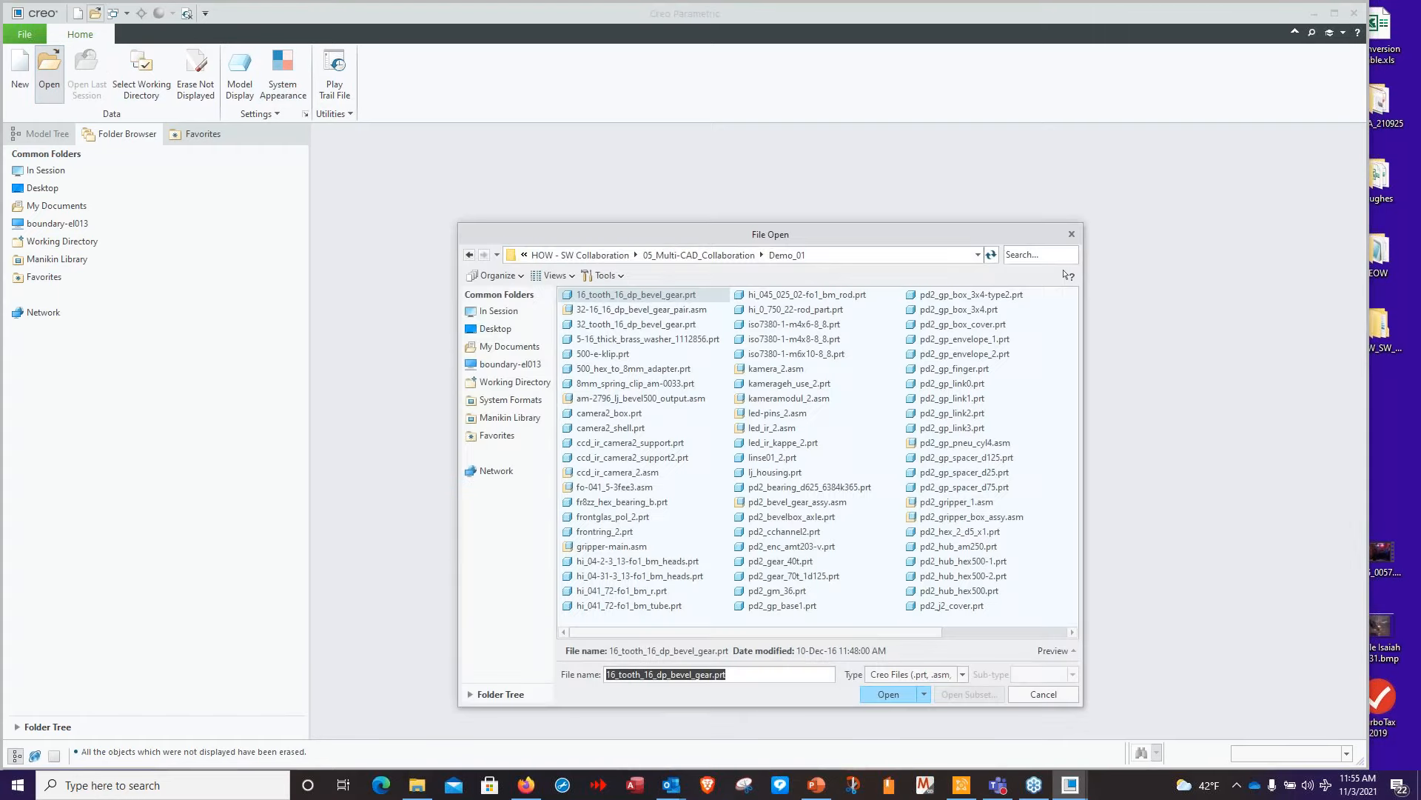
{"action": "left_click", "coordinate": [1035, 254]}
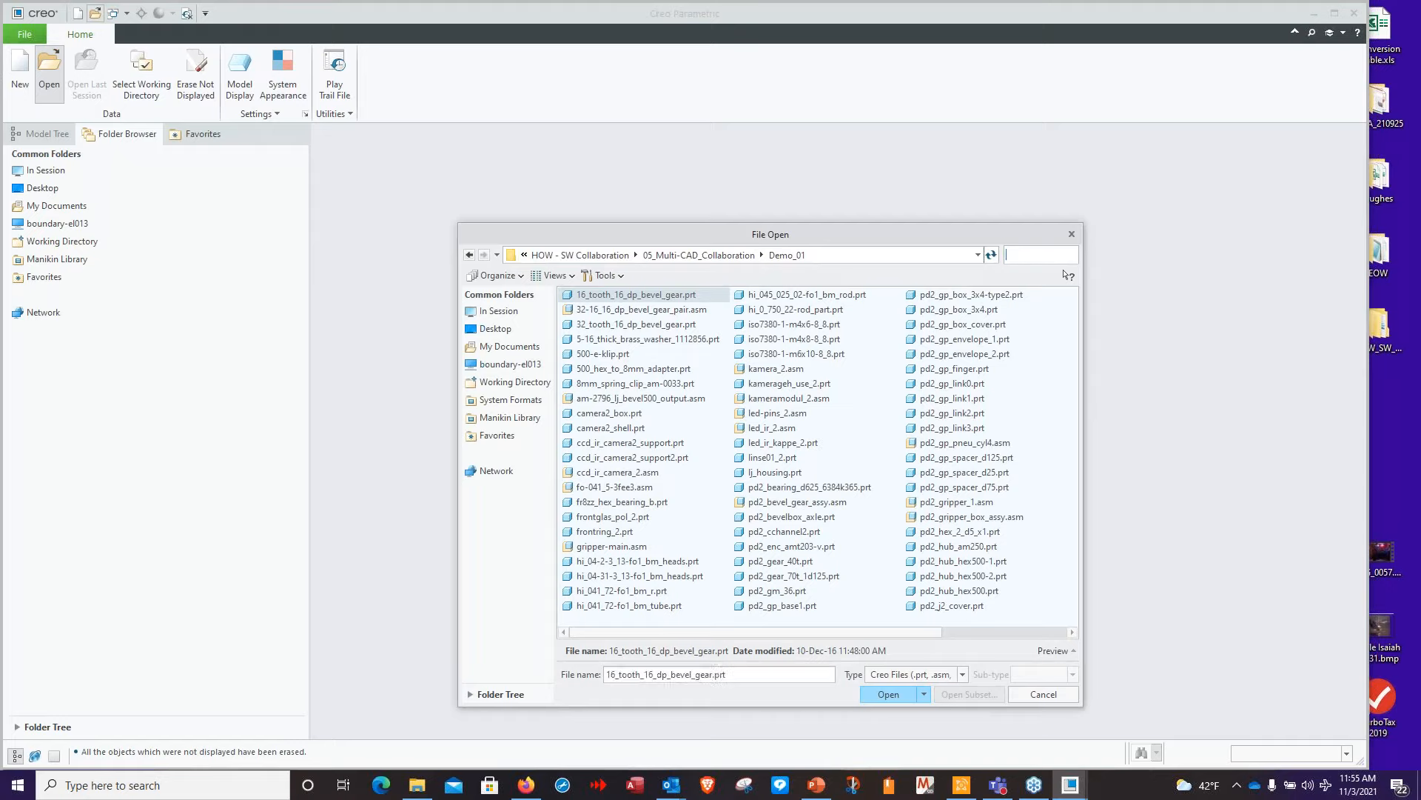
{"action": "type", "text": "gr"}
{"action": "left_click", "coordinate": [622, 295]}
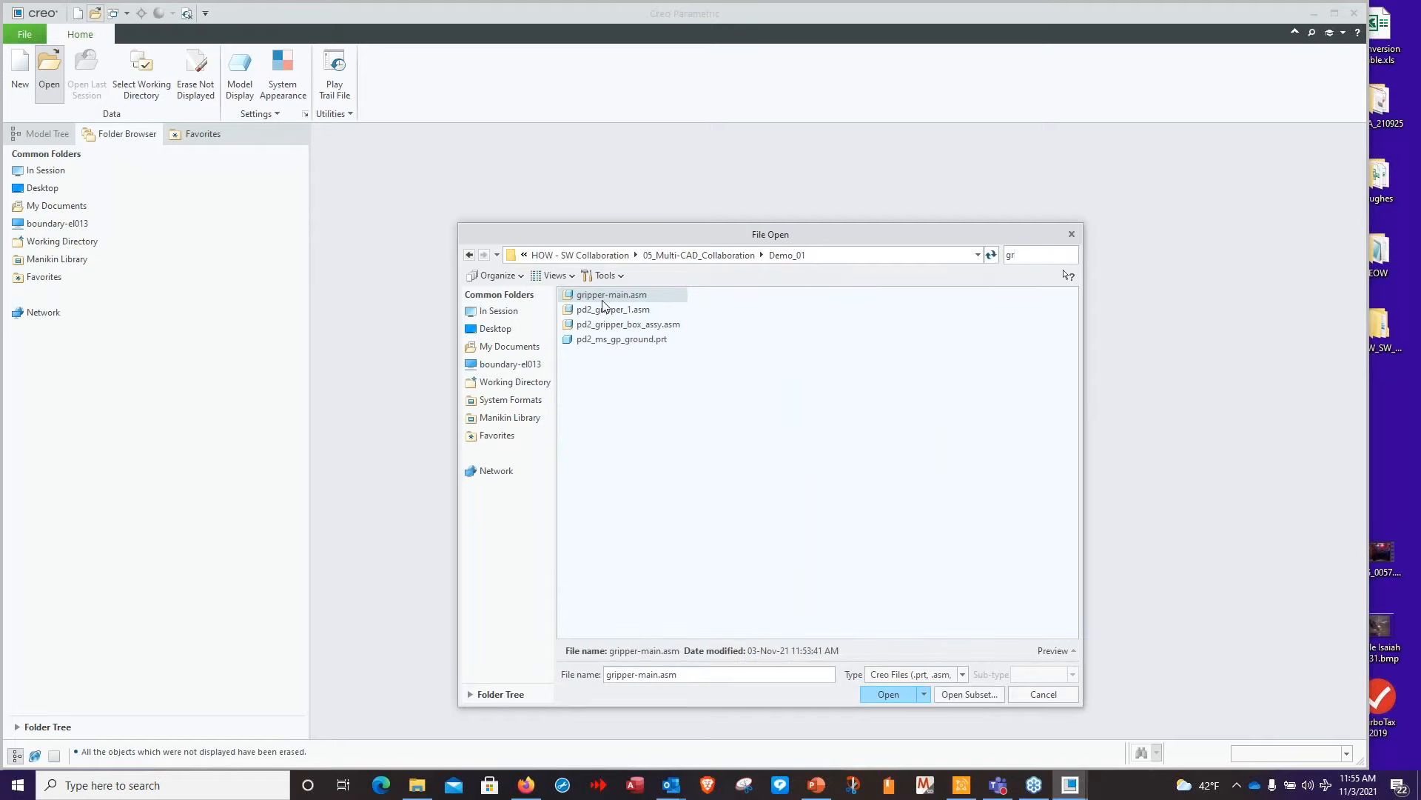
{"action": "left_click", "coordinate": [888, 695]}
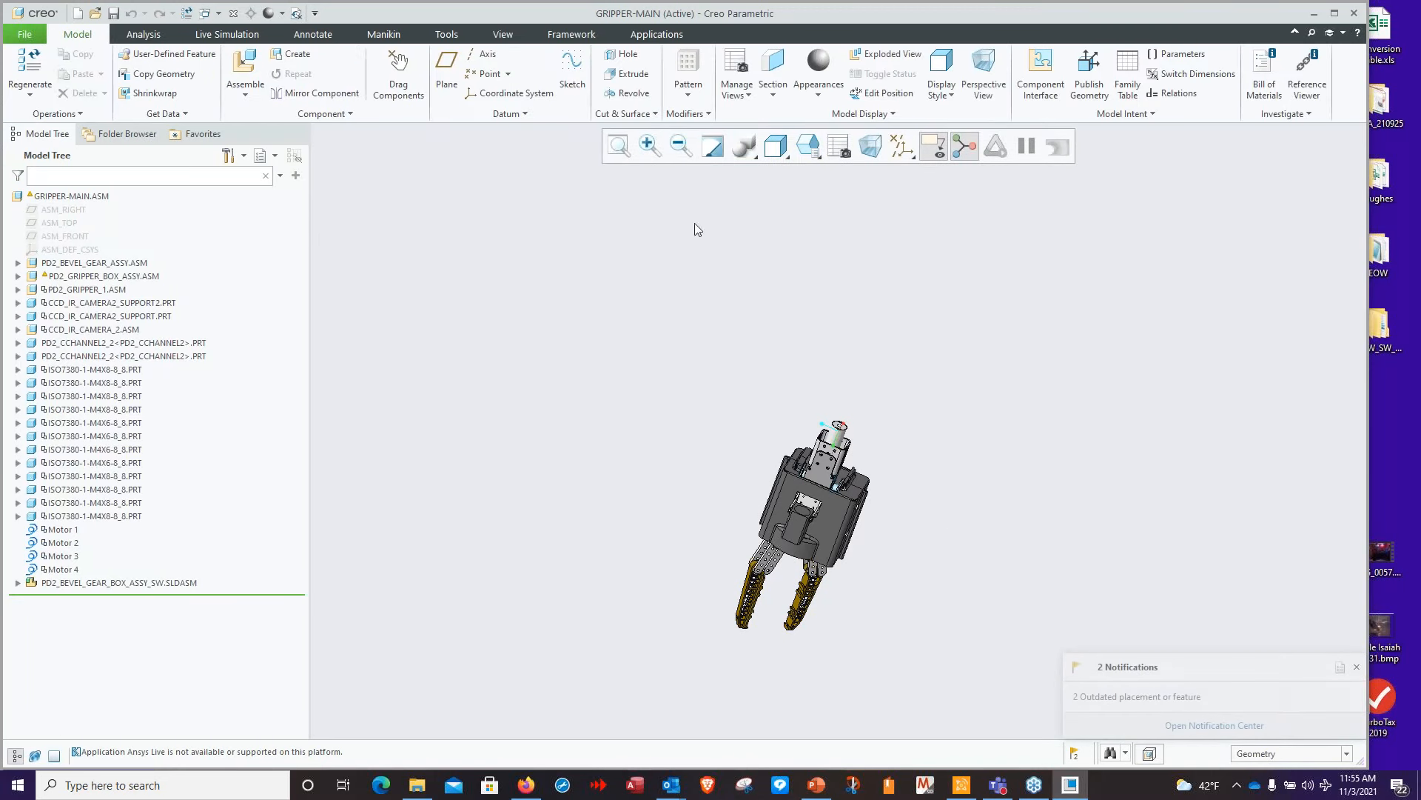
Hide PD2_GRIPPER_1.ASM and every component after it through the last ISO7380-1-M4X8-8_8.PRT, exposing the bevel gear box area
{"action": "scroll", "coordinate": [925, 499], "scroll_direction": "down", "scroll_amount": 3}
{"action": "middle_click_drag", "start_coordinate": [875, 497], "coordinate": [889, 573]}
{"action": "middle_click_drag", "start_coordinate": [879, 558], "coordinate": [922, 567], "text": "shift"}
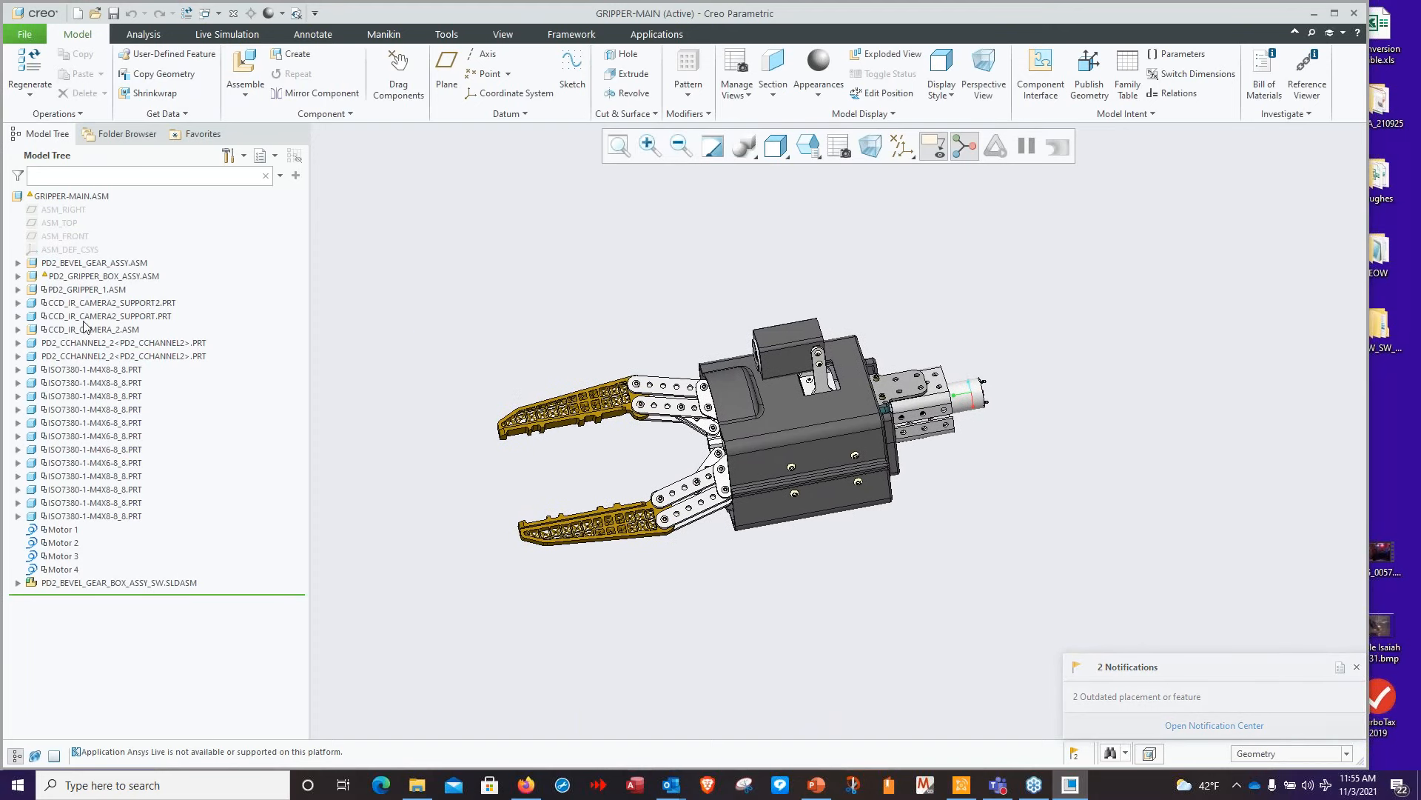
{"action": "left_click", "coordinate": [79, 289]}
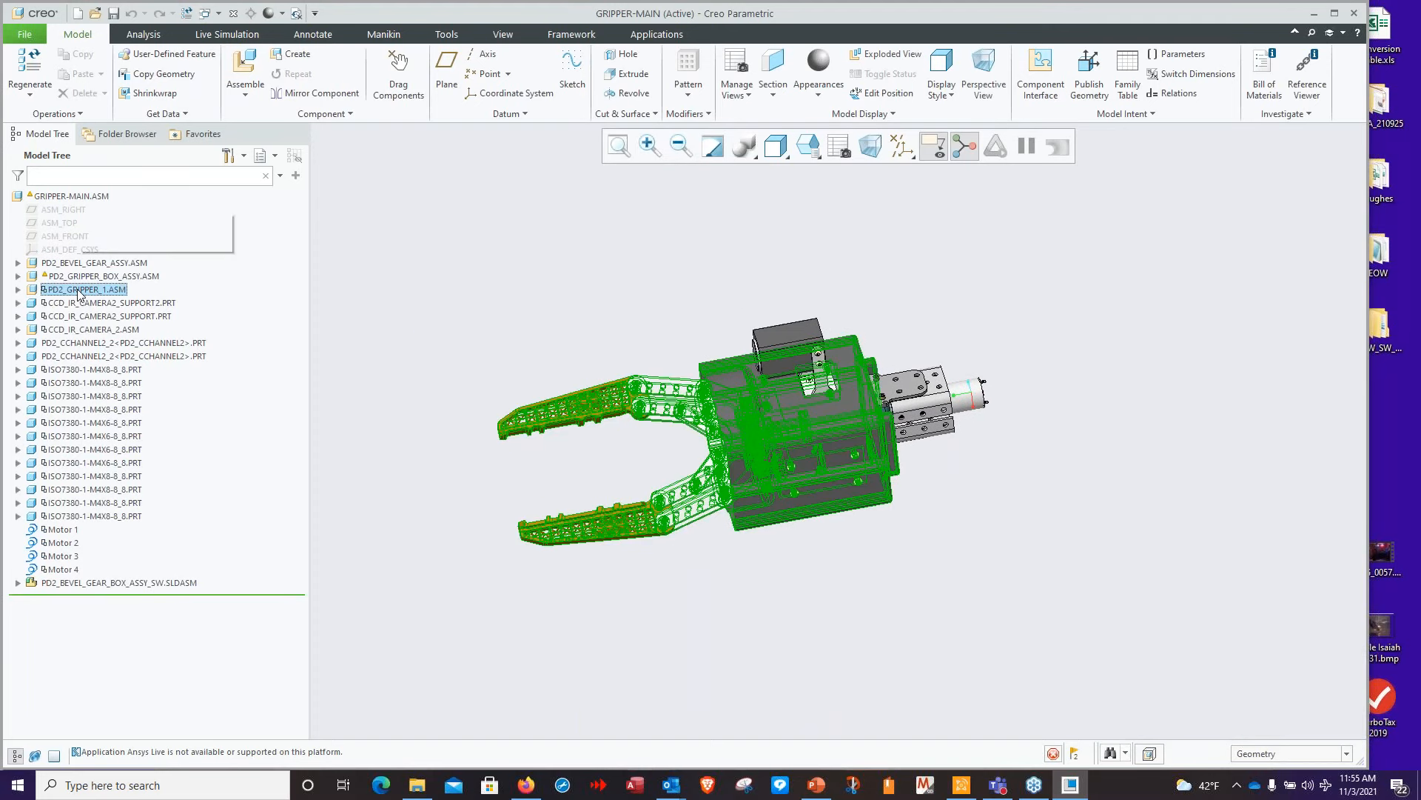
{"action": "left_click", "coordinate": [84, 518], "text": "shift"}
{"action": "right_click", "coordinate": [84, 519]}
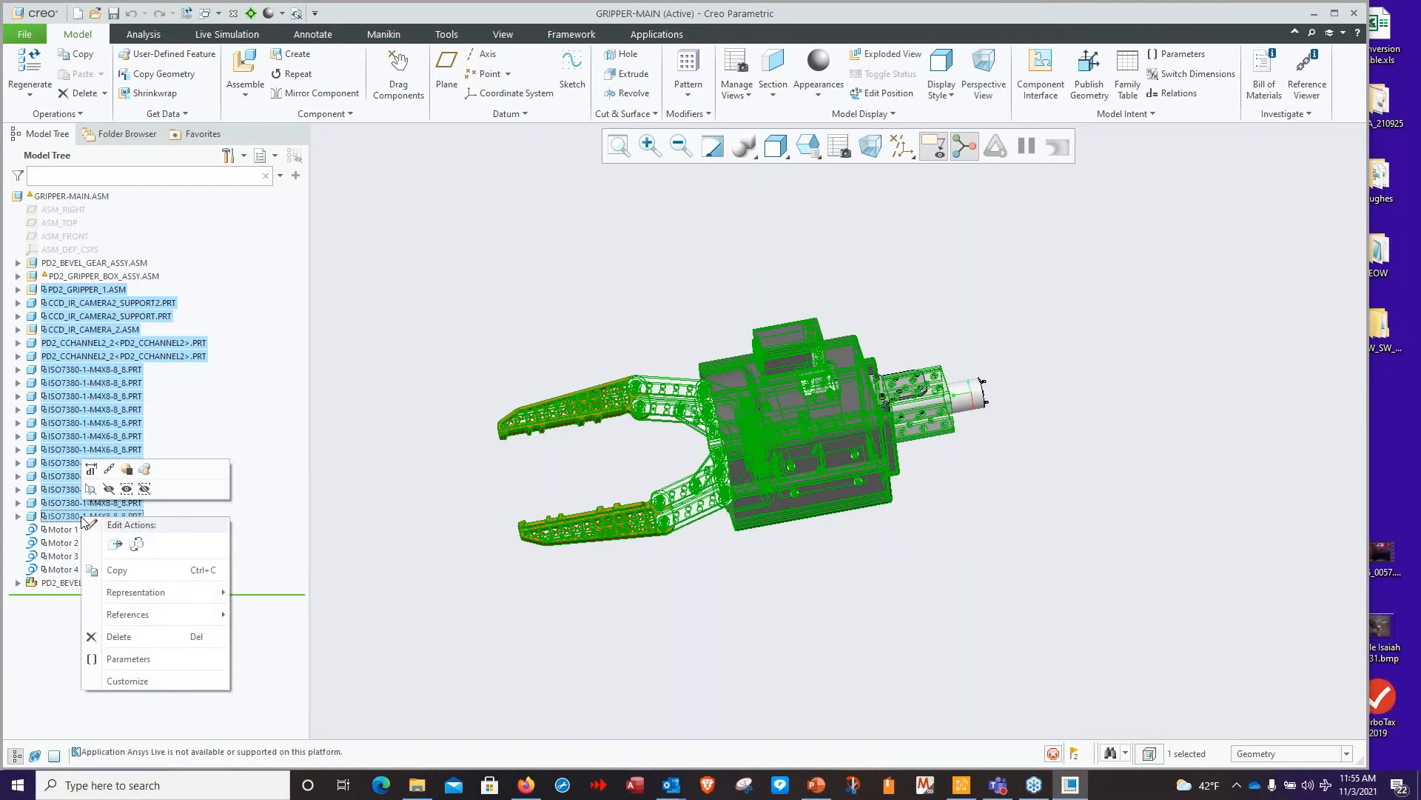
{"action": "left_click", "coordinate": [109, 489]}
{"action": "middle_click_drag", "start_coordinate": [625, 517], "coordinate": [892, 474]}
{"action": "scroll", "coordinate": [892, 474], "scroll_direction": "down", "scroll_amount": 10}
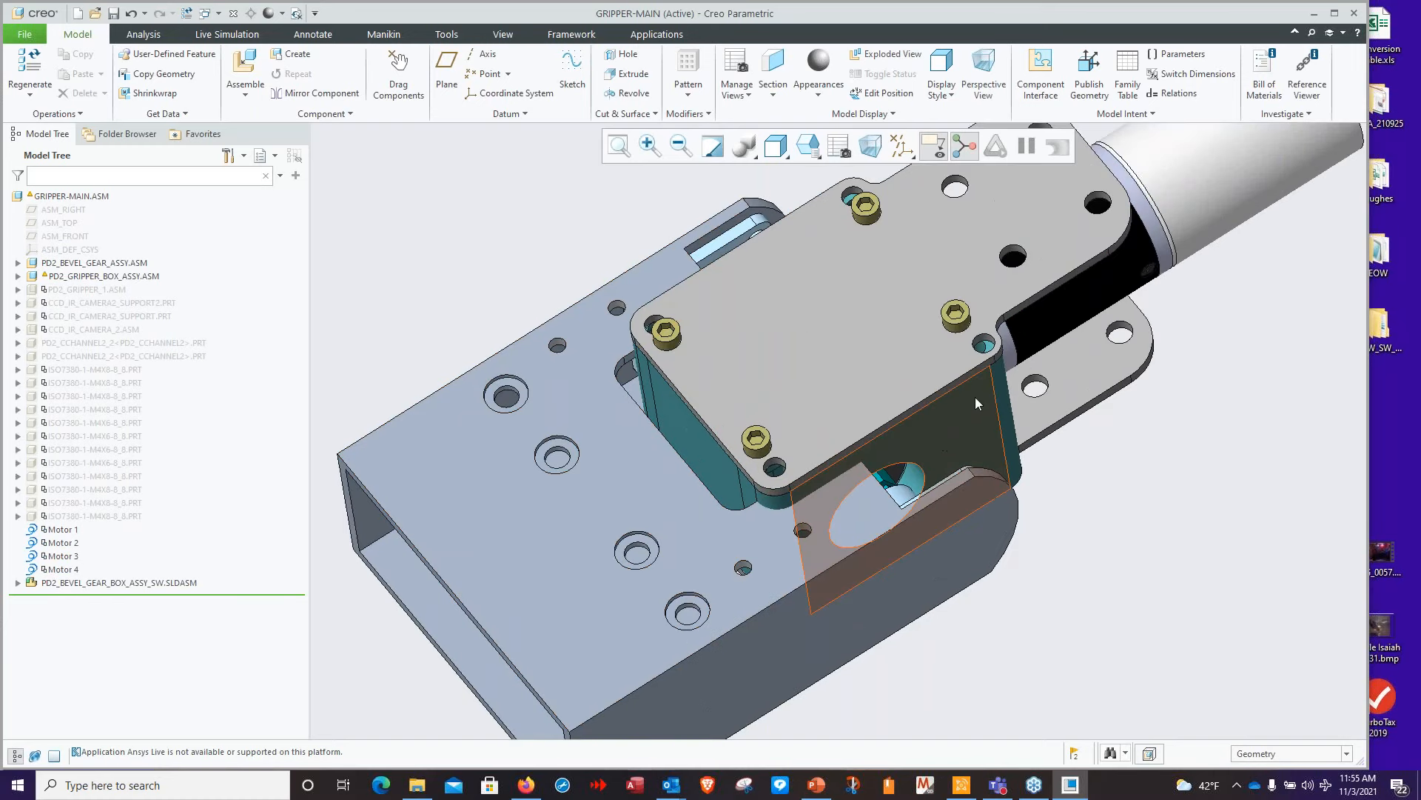
{"action": "middle_click_drag", "start_coordinate": [931, 456], "coordinate": [774, 692]}
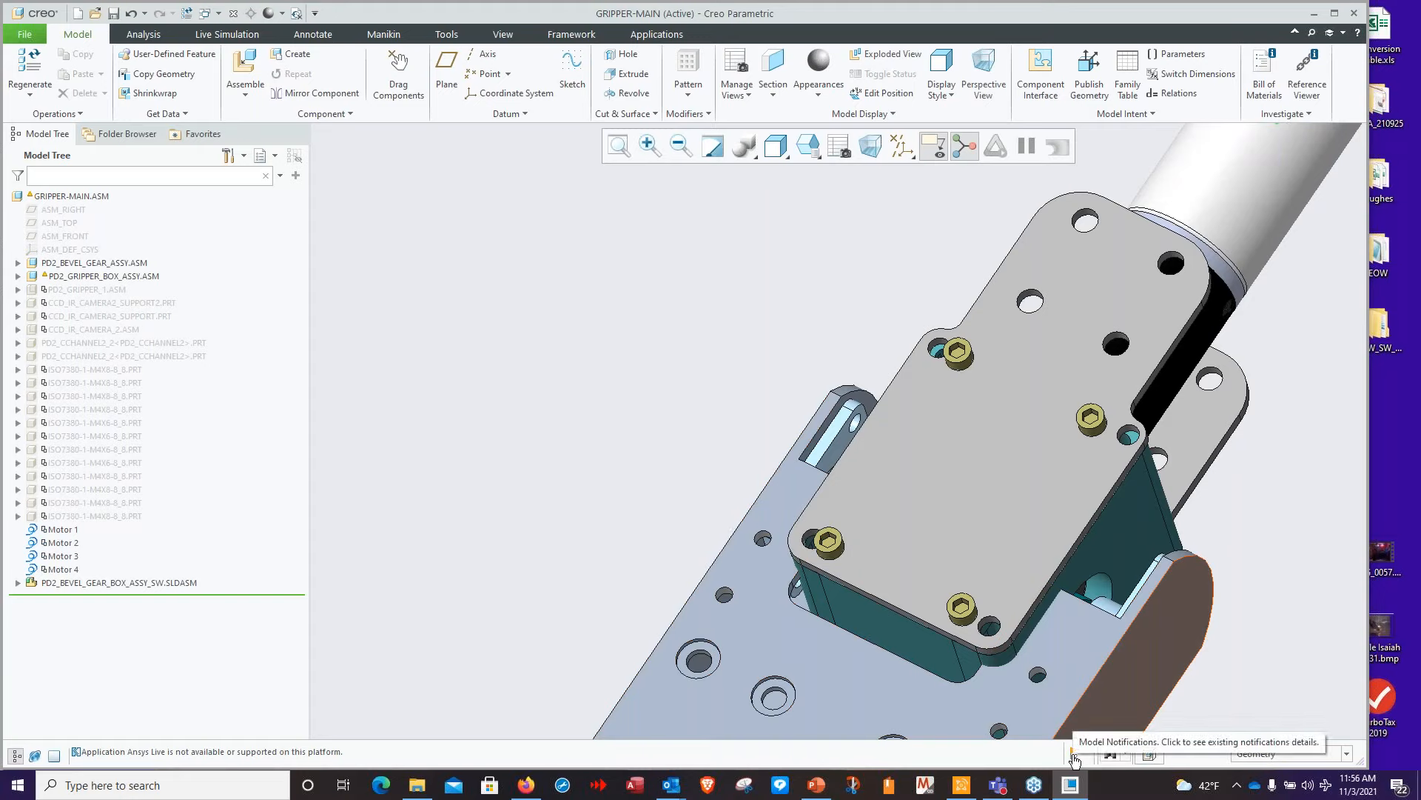
Open the Notification Center, locate the outdated placements or features in the model tree, and close it
{"action": "left_click", "coordinate": [1076, 755]}
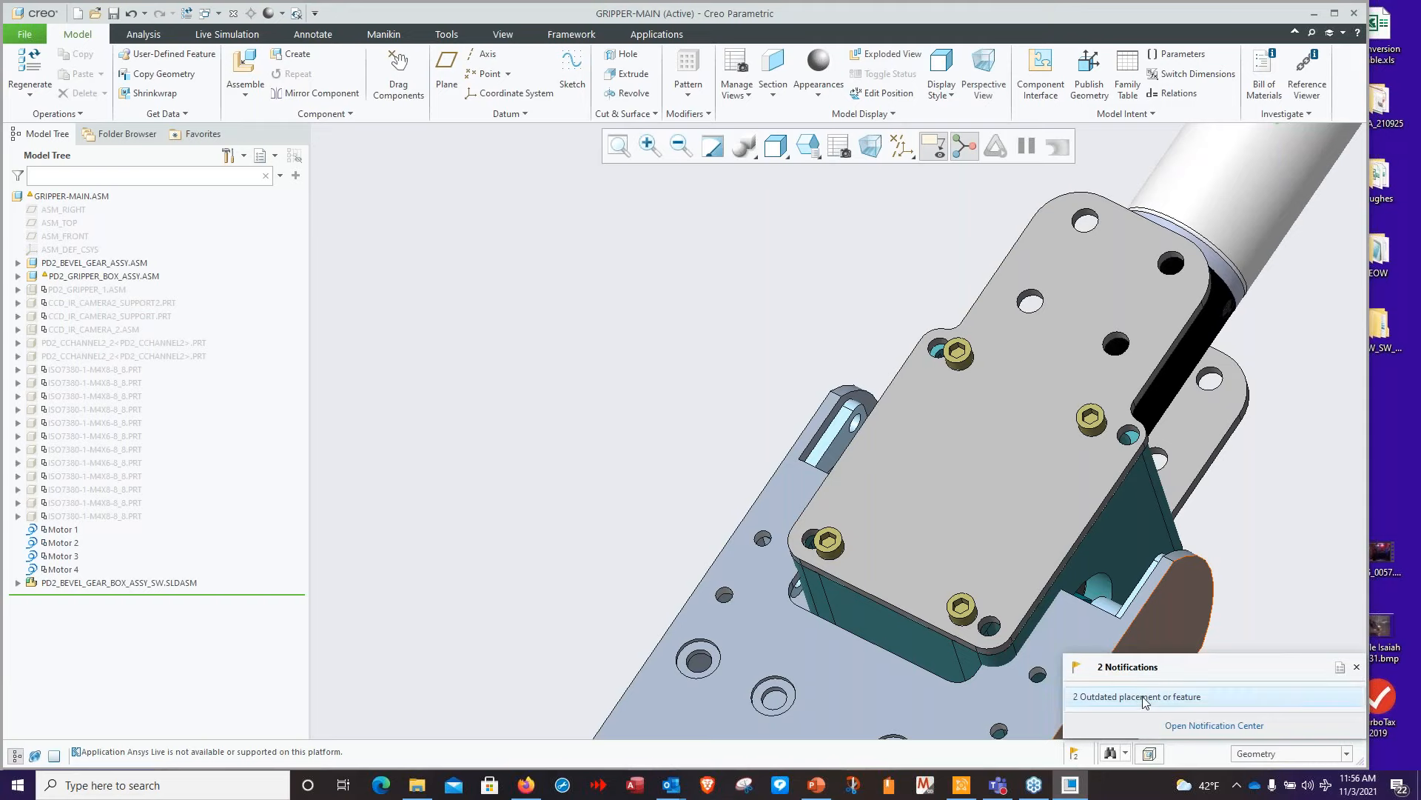
{"action": "left_click", "coordinate": [1200, 726]}
{"action": "right_click", "coordinate": [567, 252]}
{"action": "left_click", "coordinate": [606, 308]}
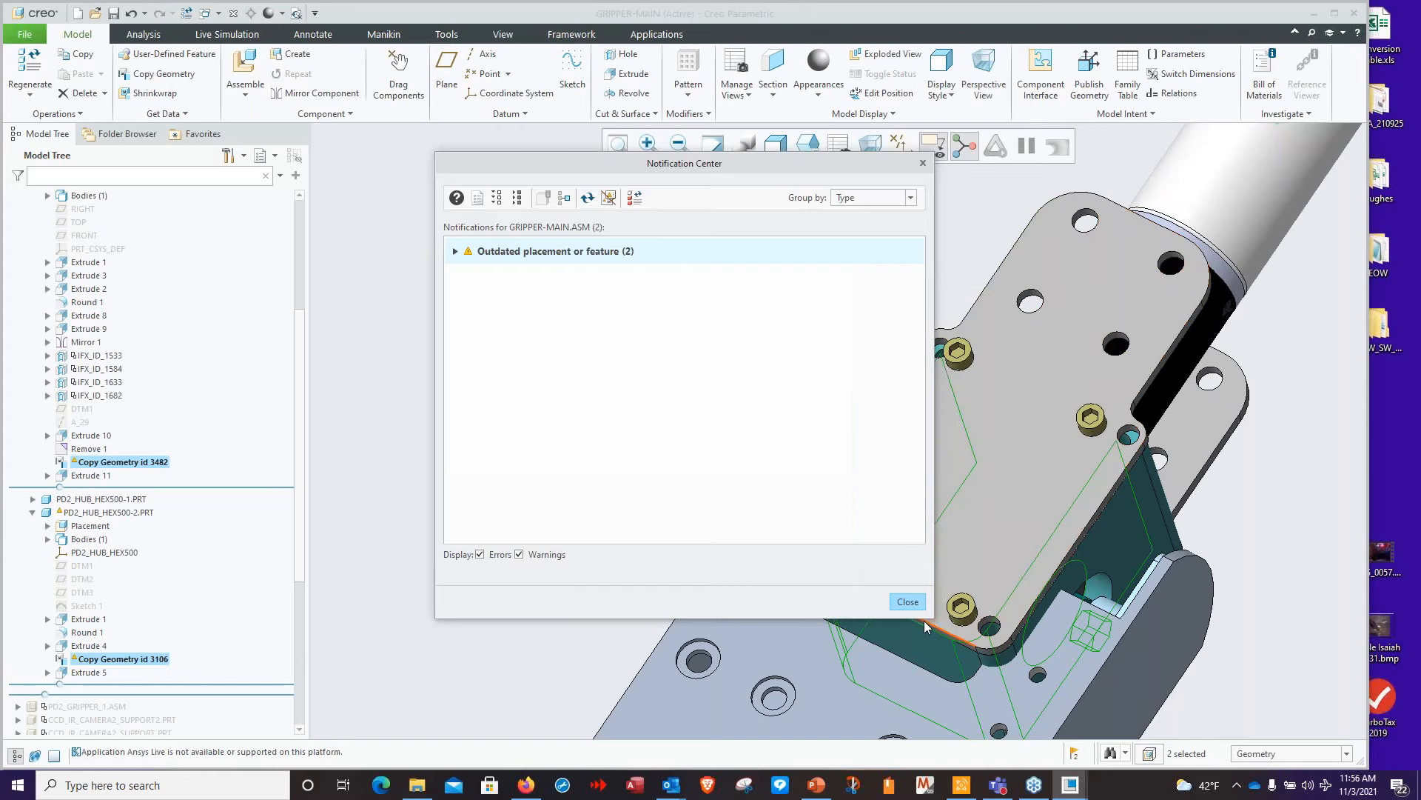
{"action": "left_click", "coordinate": [908, 601]}
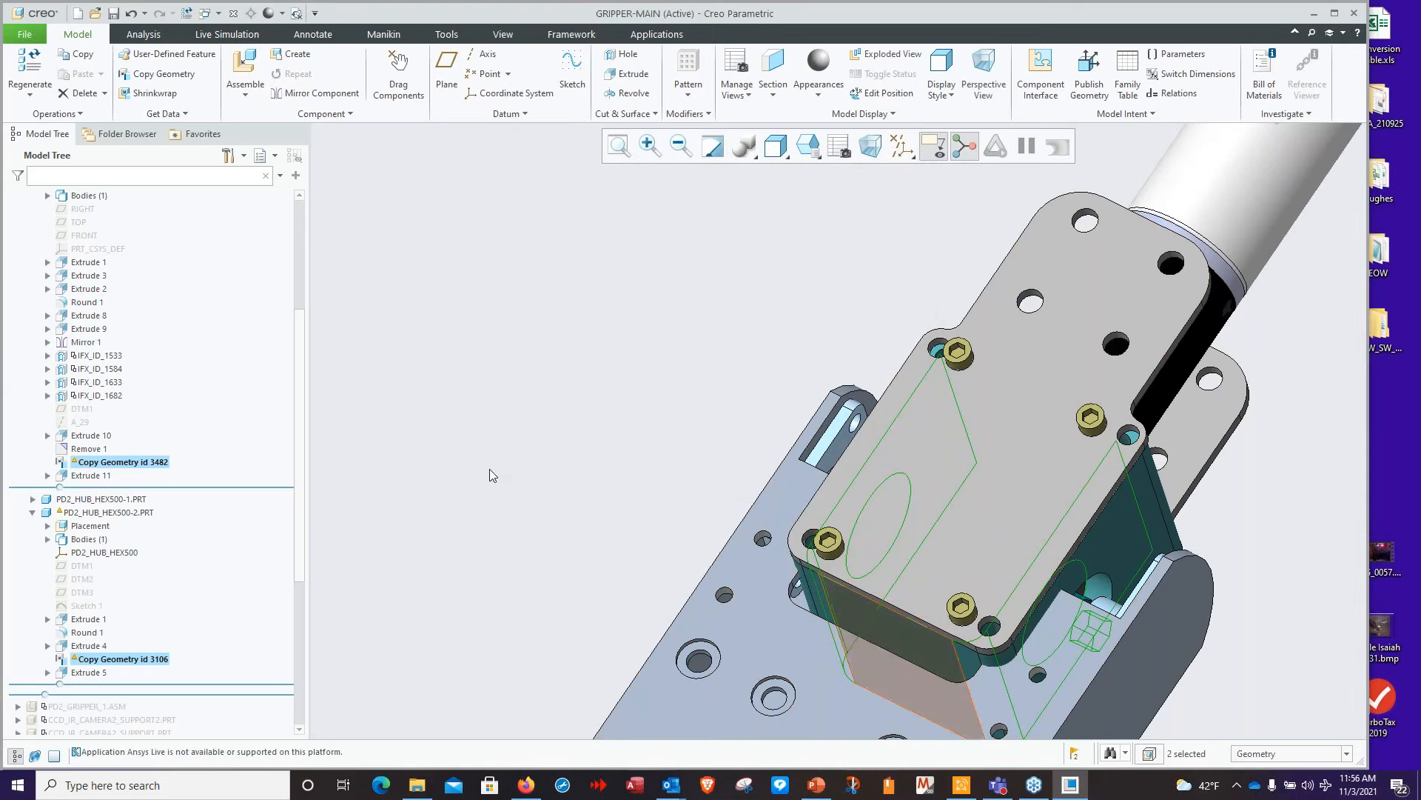
Show the differences between the outdated and changed geometry for the Copy Geometry id 3482 feature
{"action": "left_click", "coordinate": [133, 465]}
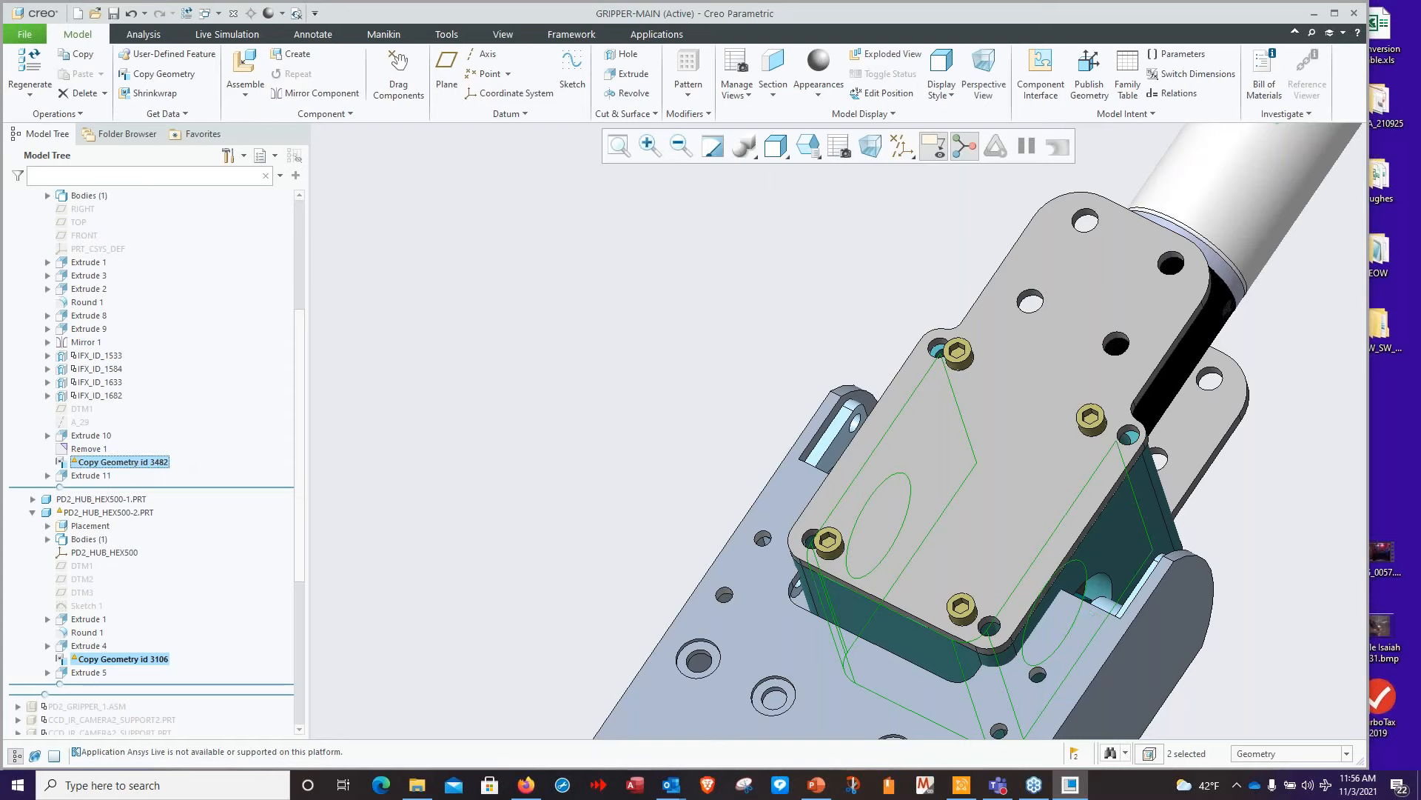
{"action": "left_click", "coordinate": [351, 473]}
{"action": "left_click", "coordinate": [146, 462]}
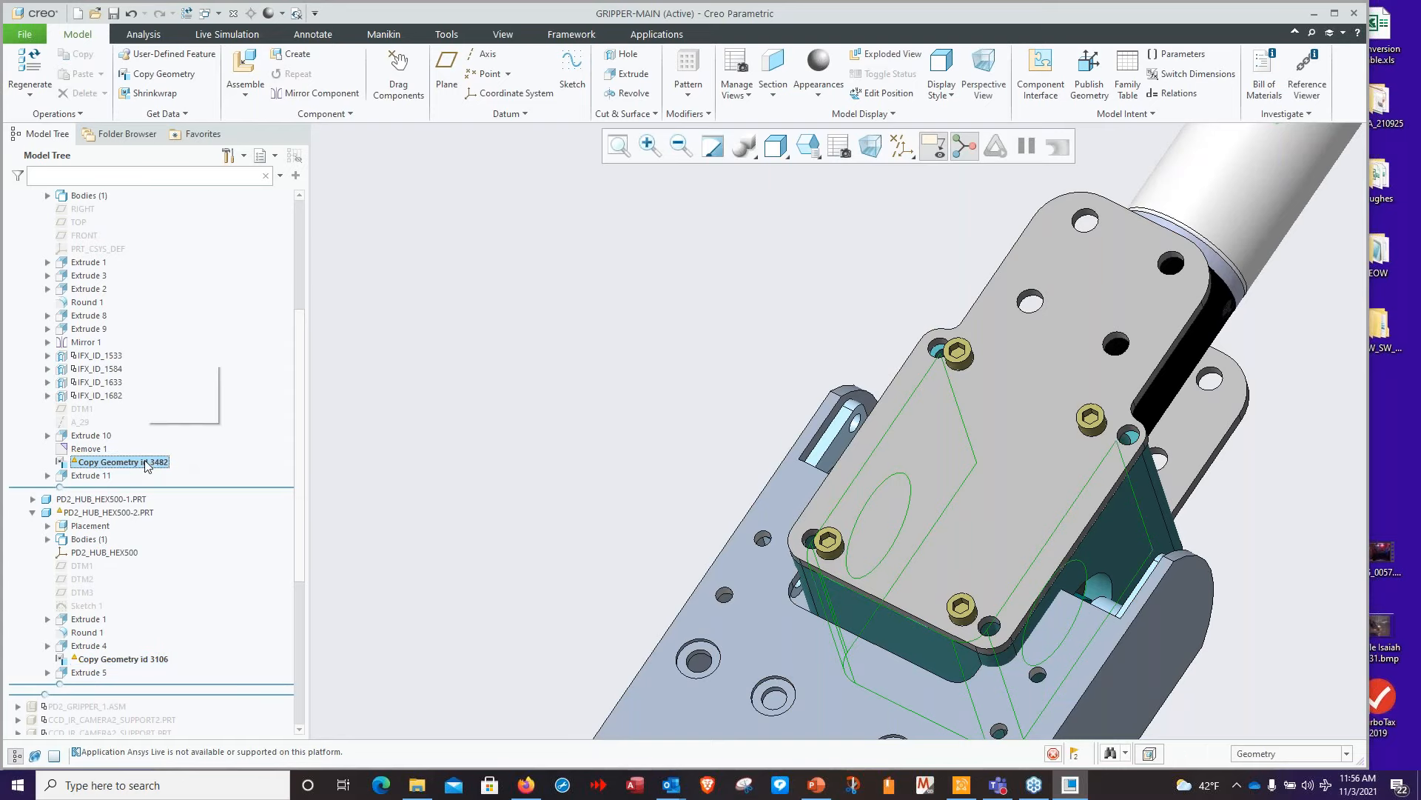
{"action": "right_click", "coordinate": [146, 464]}
{"action": "mouse_move", "coordinate": [184, 530]}
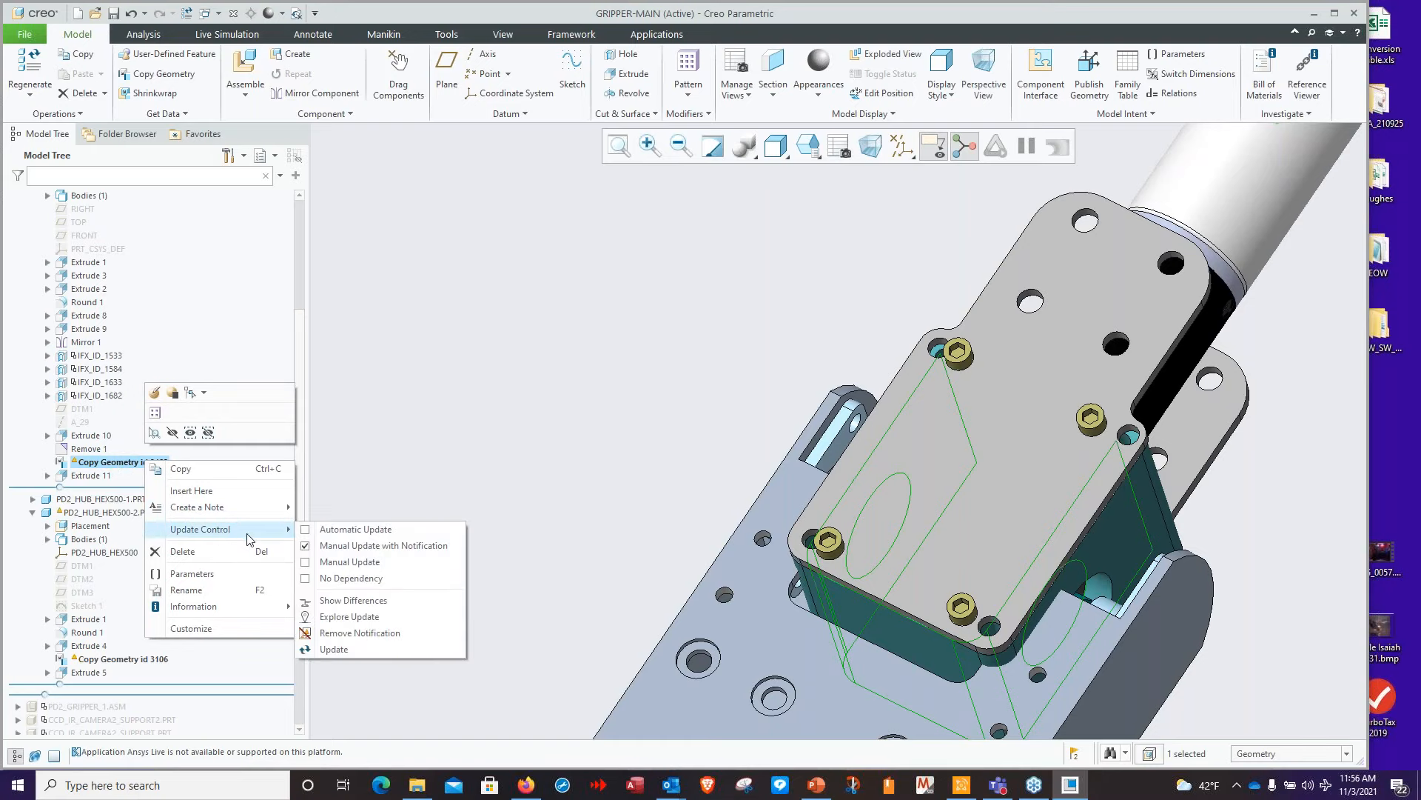
{"action": "left_click", "coordinate": [354, 600]}
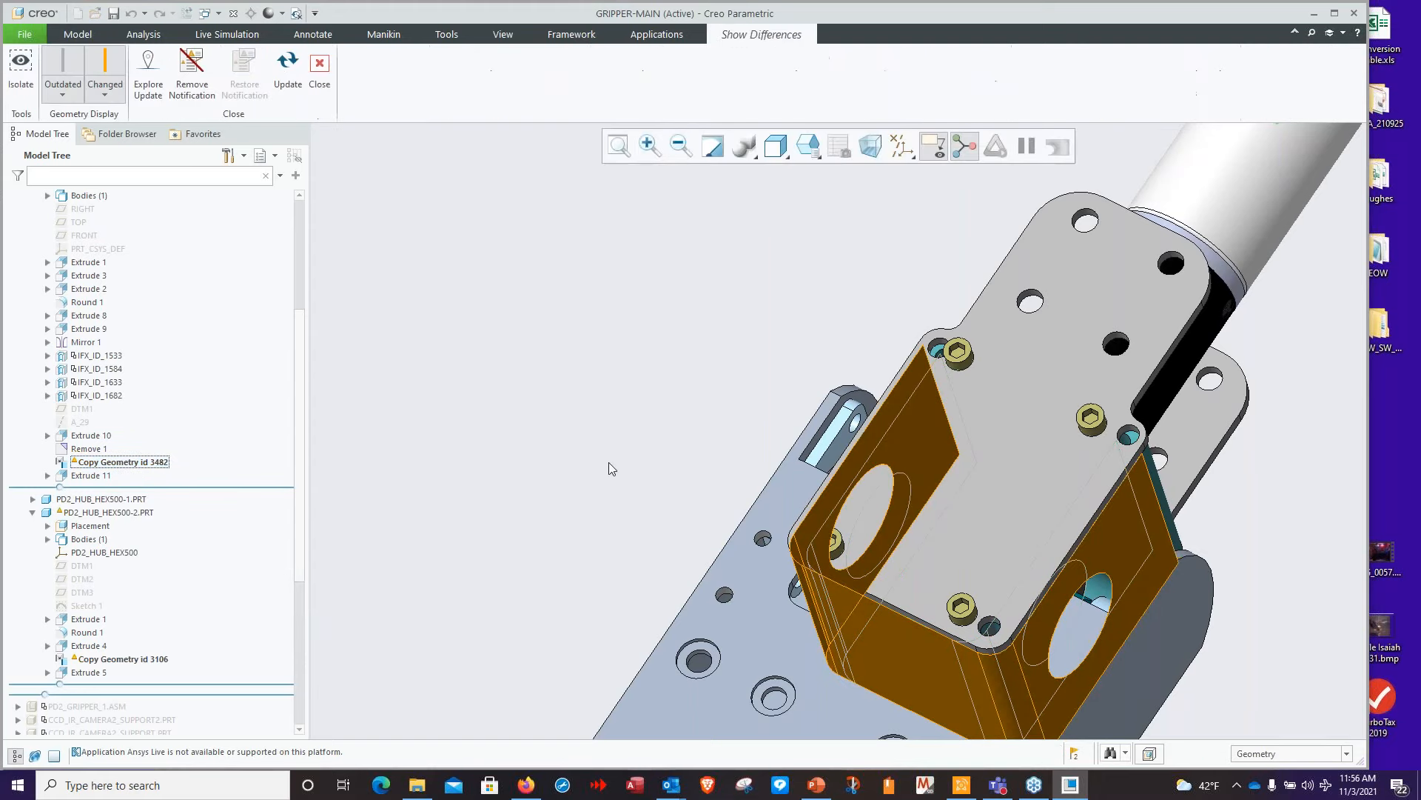
Isolate the compared surfaces from the rest of the assembly and inspect how the gear box geometry changed
{"action": "middle_click_drag", "start_coordinate": [600, 449], "coordinate": [492, 303], "text": "shift"}
{"action": "left_click", "coordinate": [20, 71]}
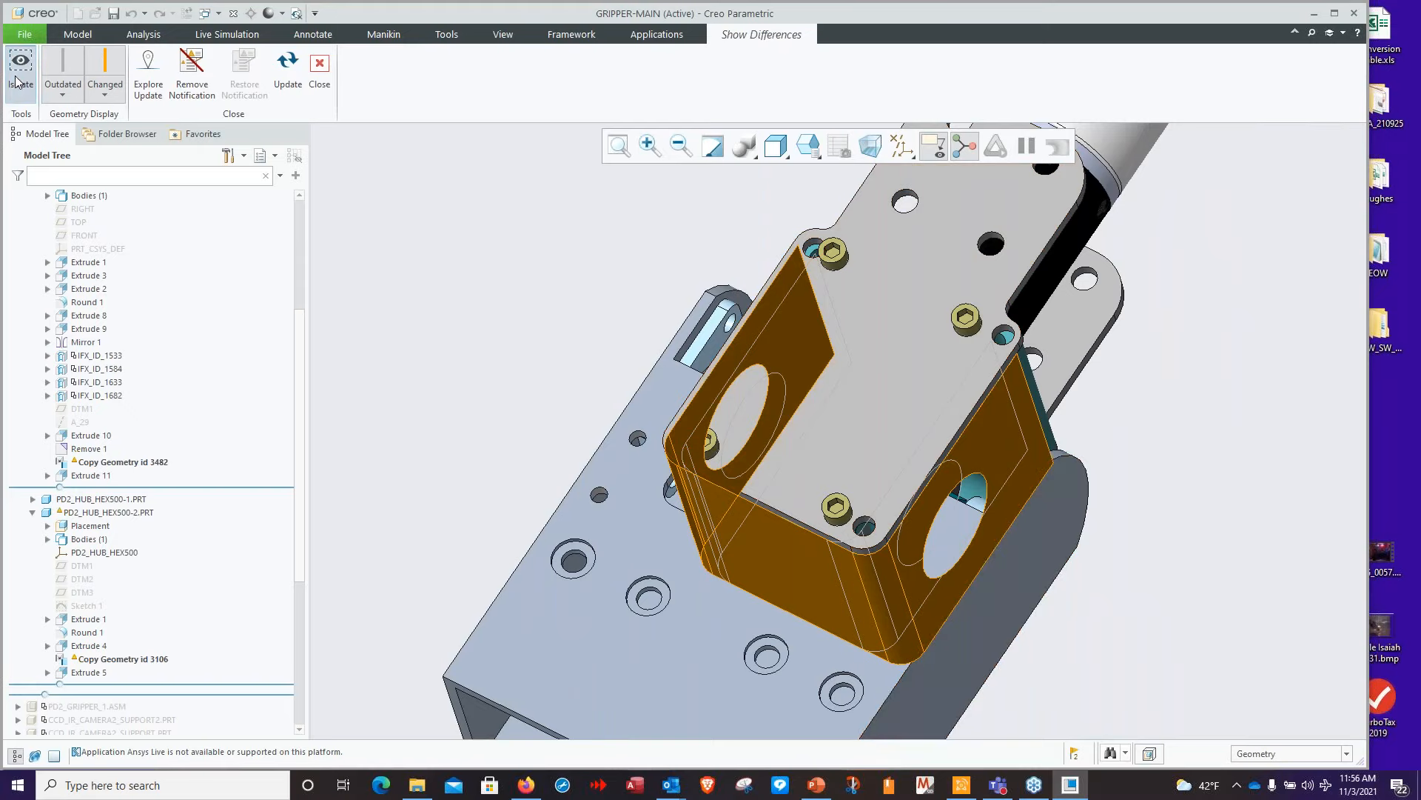
{"action": "scroll", "coordinate": [535, 438], "scroll_direction": "up", "scroll_amount": 3}
{"action": "middle_click_drag", "start_coordinate": [535, 439], "coordinate": [506, 493]}
{"action": "scroll", "coordinate": [708, 437], "scroll_direction": "down", "scroll_amount": 2}
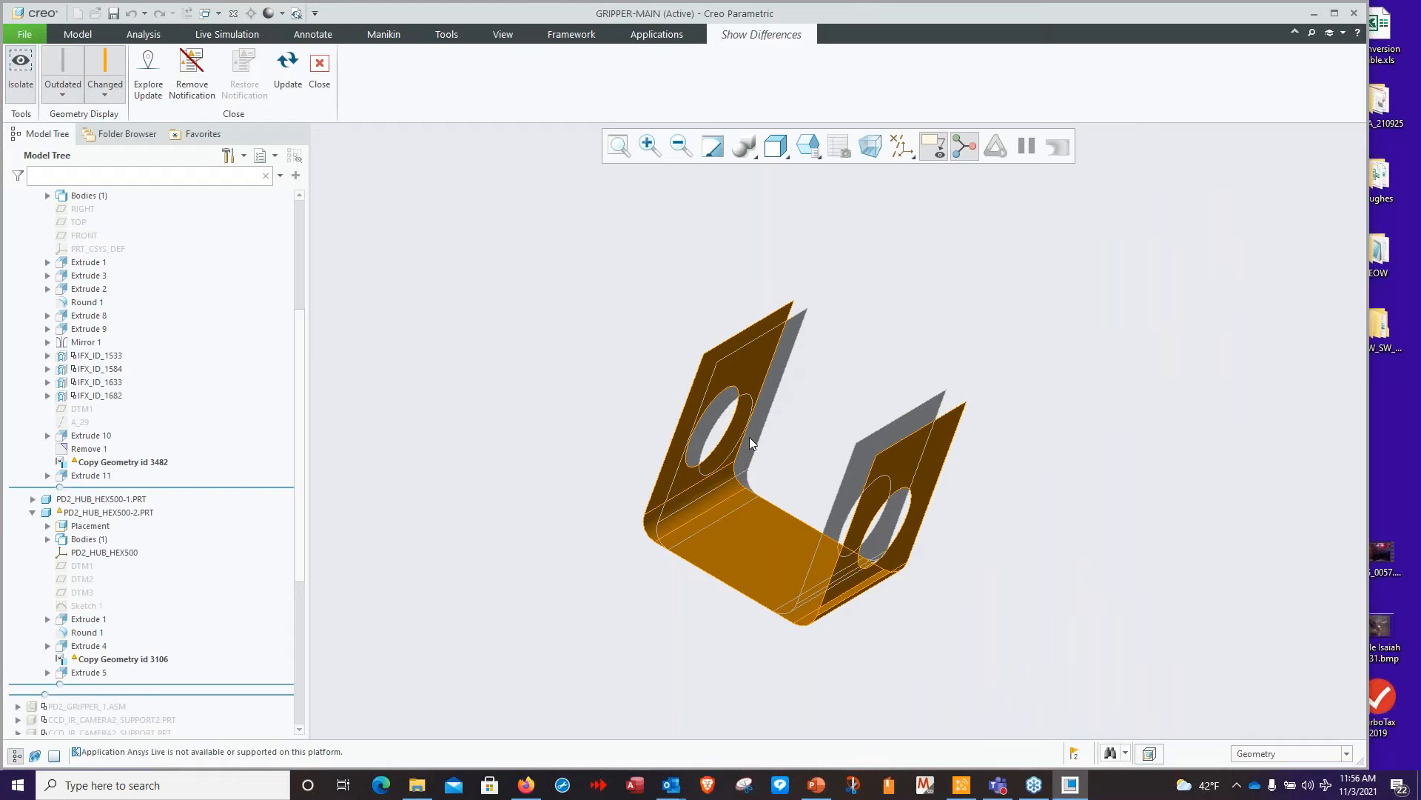
Check the color choices for changed and outdated geometry, compare both versions, and update the Copy Geometry id 3482 feature
{"action": "left_click", "coordinate": [108, 88]}
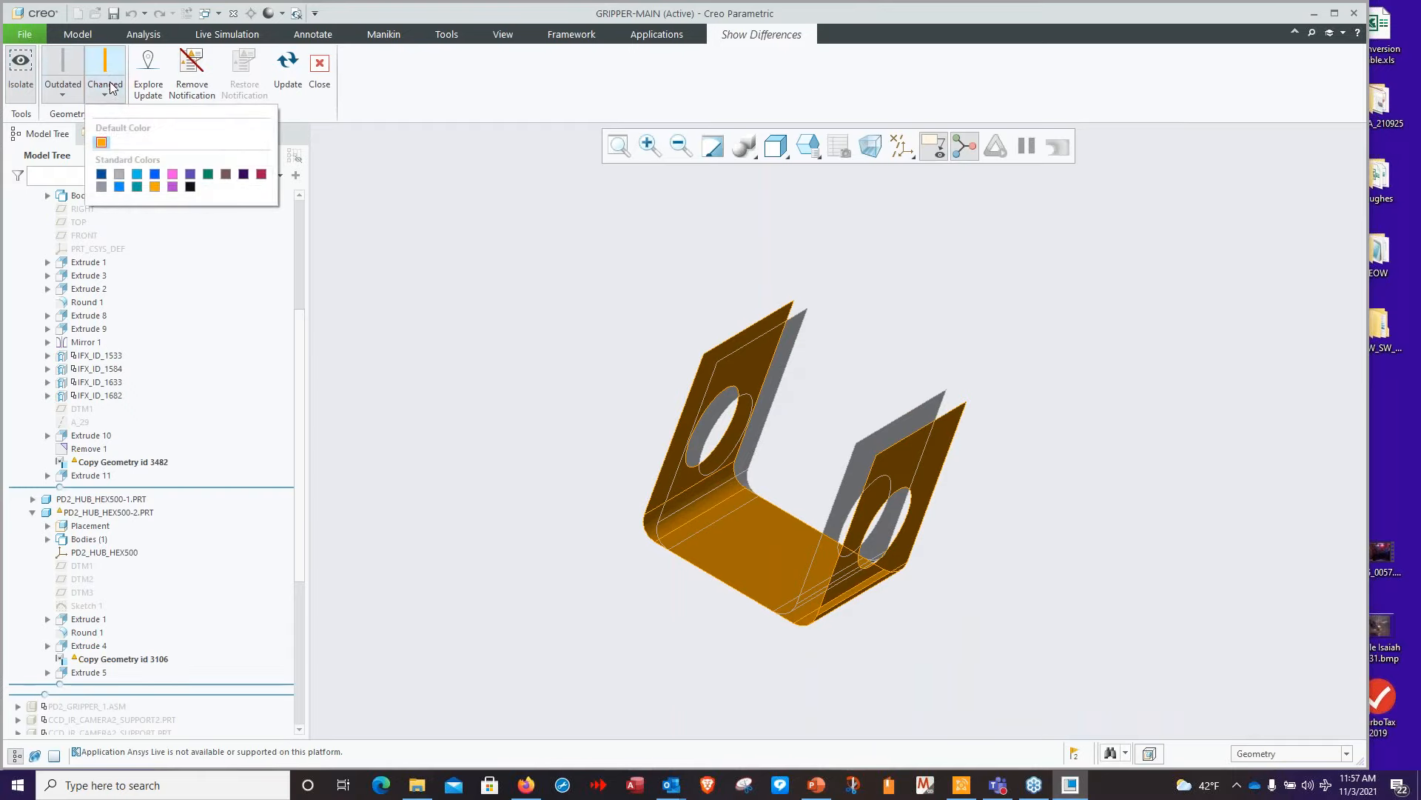
{"action": "left_click", "coordinate": [69, 86]}
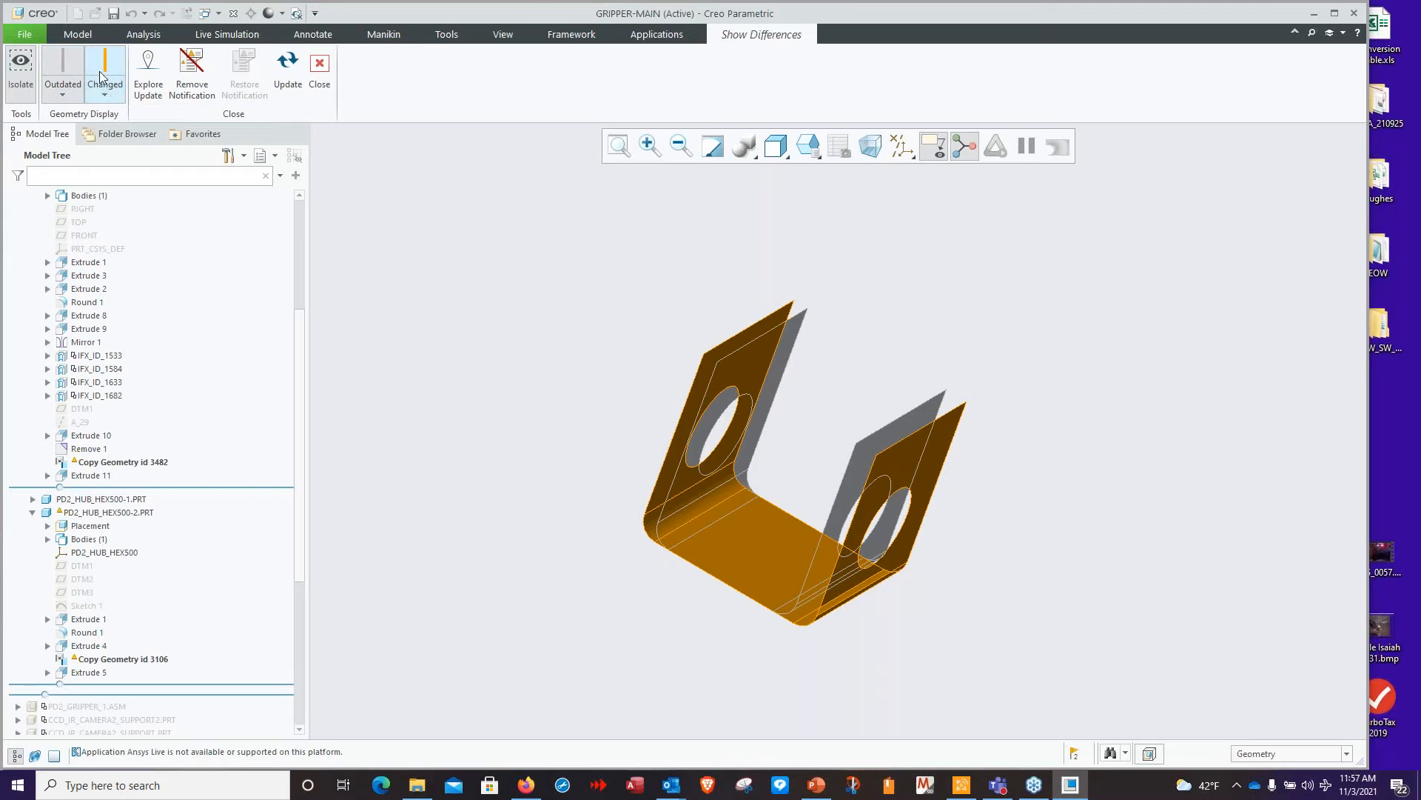
{"action": "right_click", "coordinate": [106, 82]}
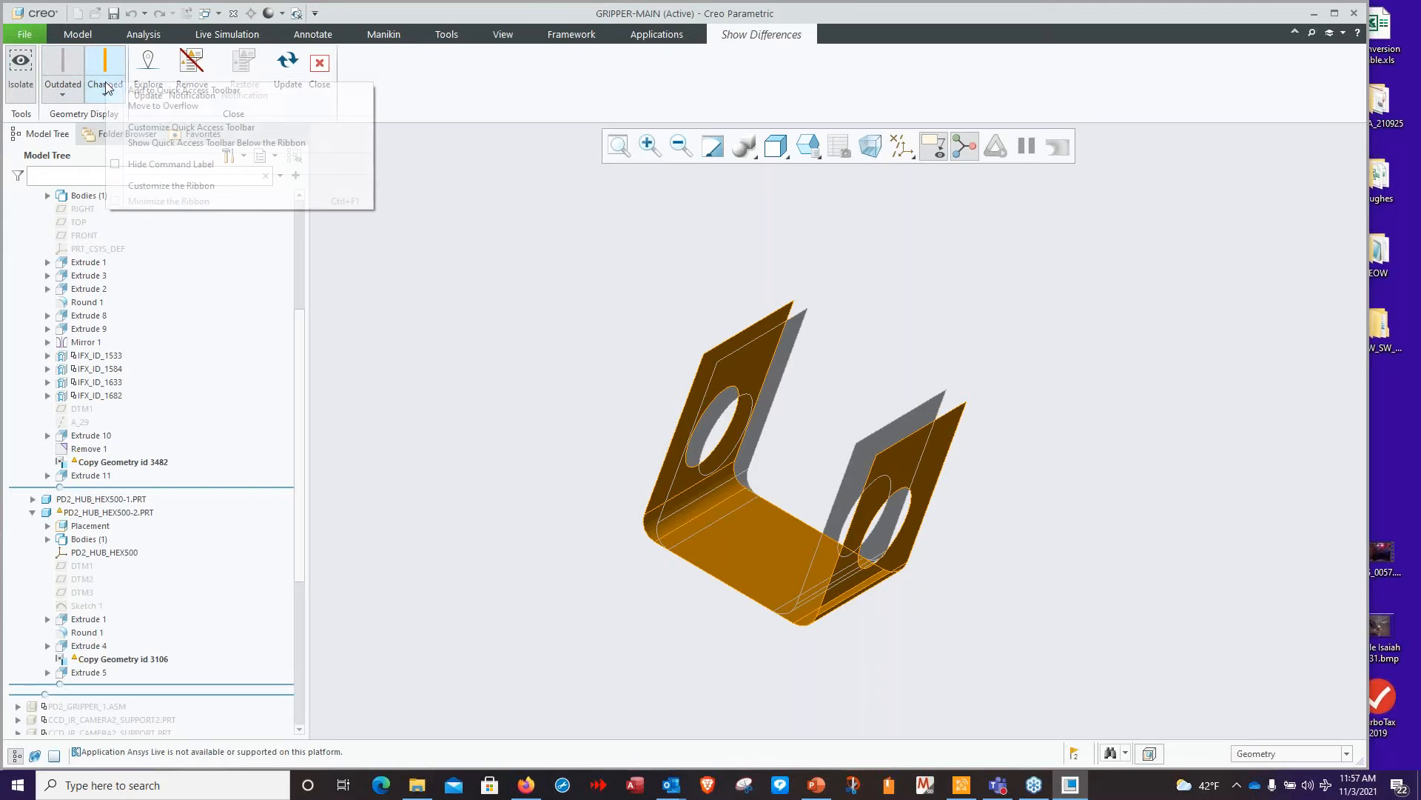
{"action": "left_click", "coordinate": [429, 257]}
{"action": "middle_click_drag", "start_coordinate": [682, 403], "coordinate": [777, 436]}
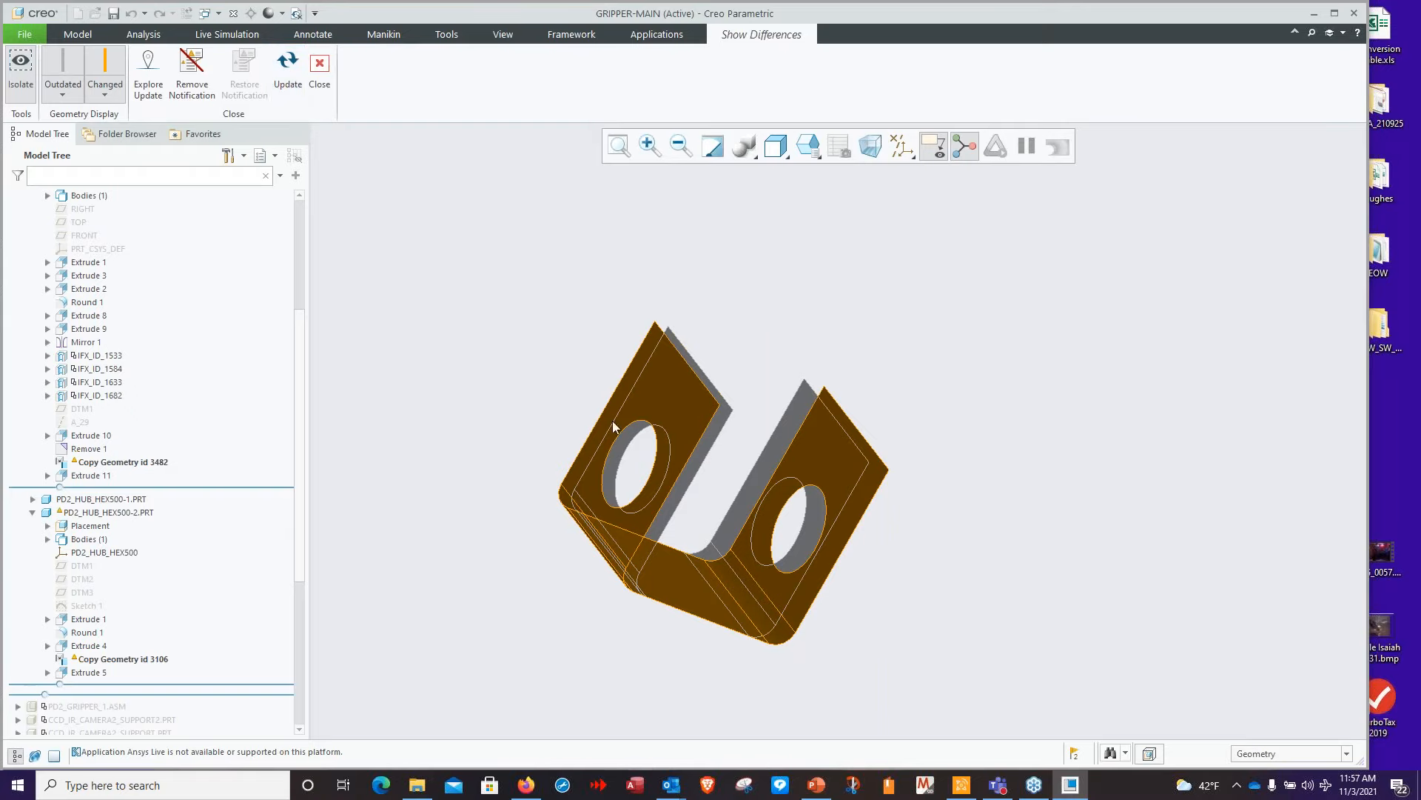
{"action": "left_click", "coordinate": [287, 67]}
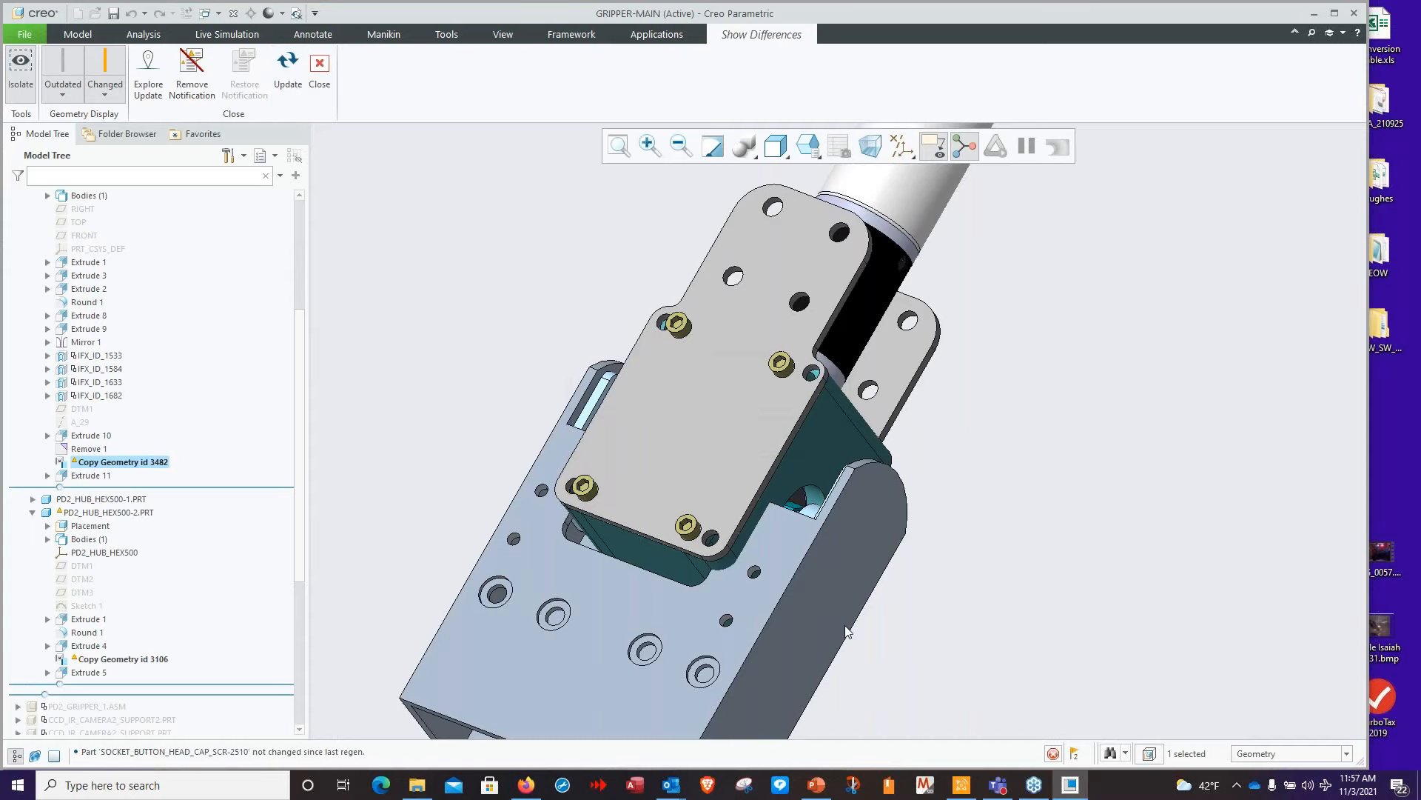
Locate the remaining outdated placement or feature in the model tree from the Notification Center, and close the notification list
{"action": "middle_click_drag", "start_coordinate": [848, 631], "coordinate": [875, 654]}
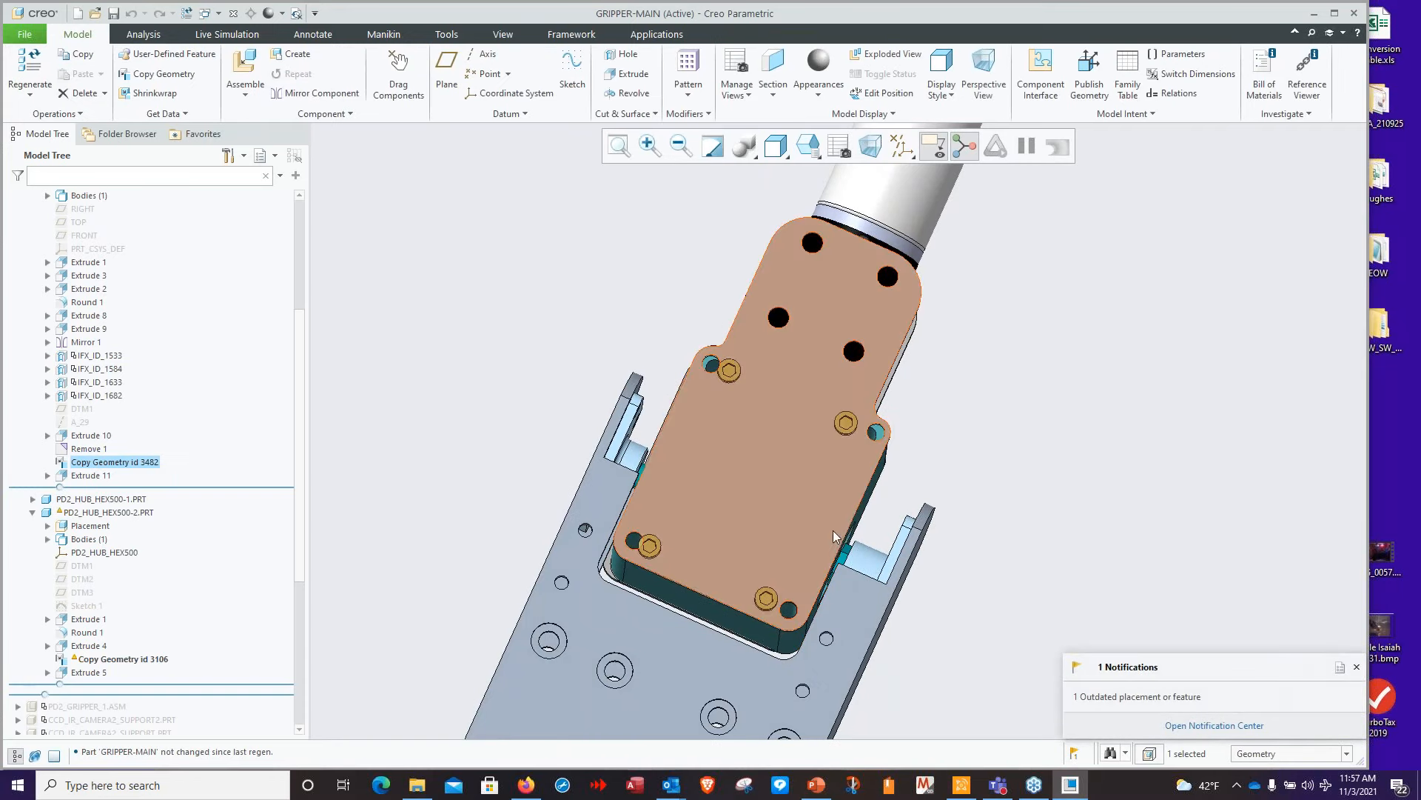
{"action": "middle_click_drag", "start_coordinate": [989, 607], "coordinate": [1005, 481], "text": "shift"}
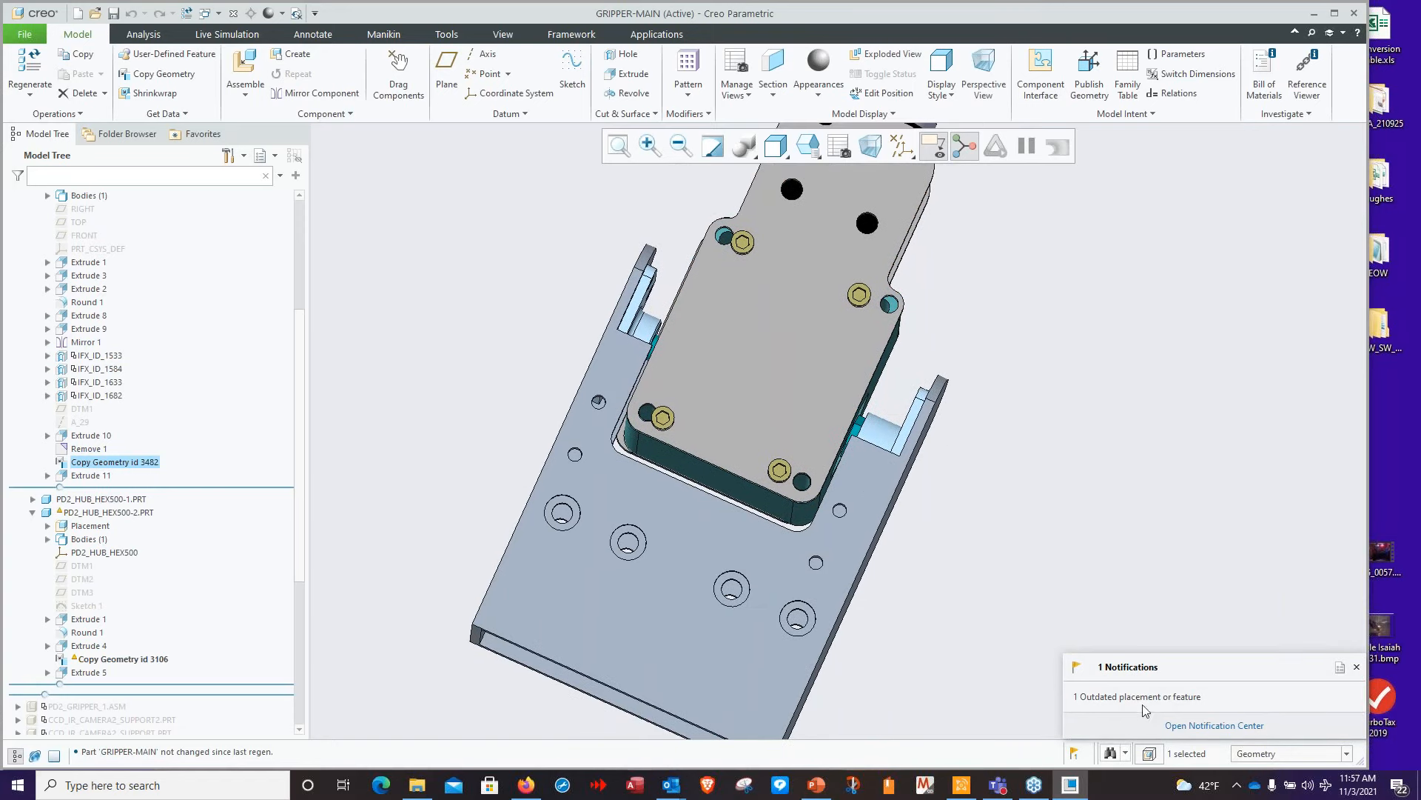
{"action": "left_click", "coordinate": [1201, 729]}
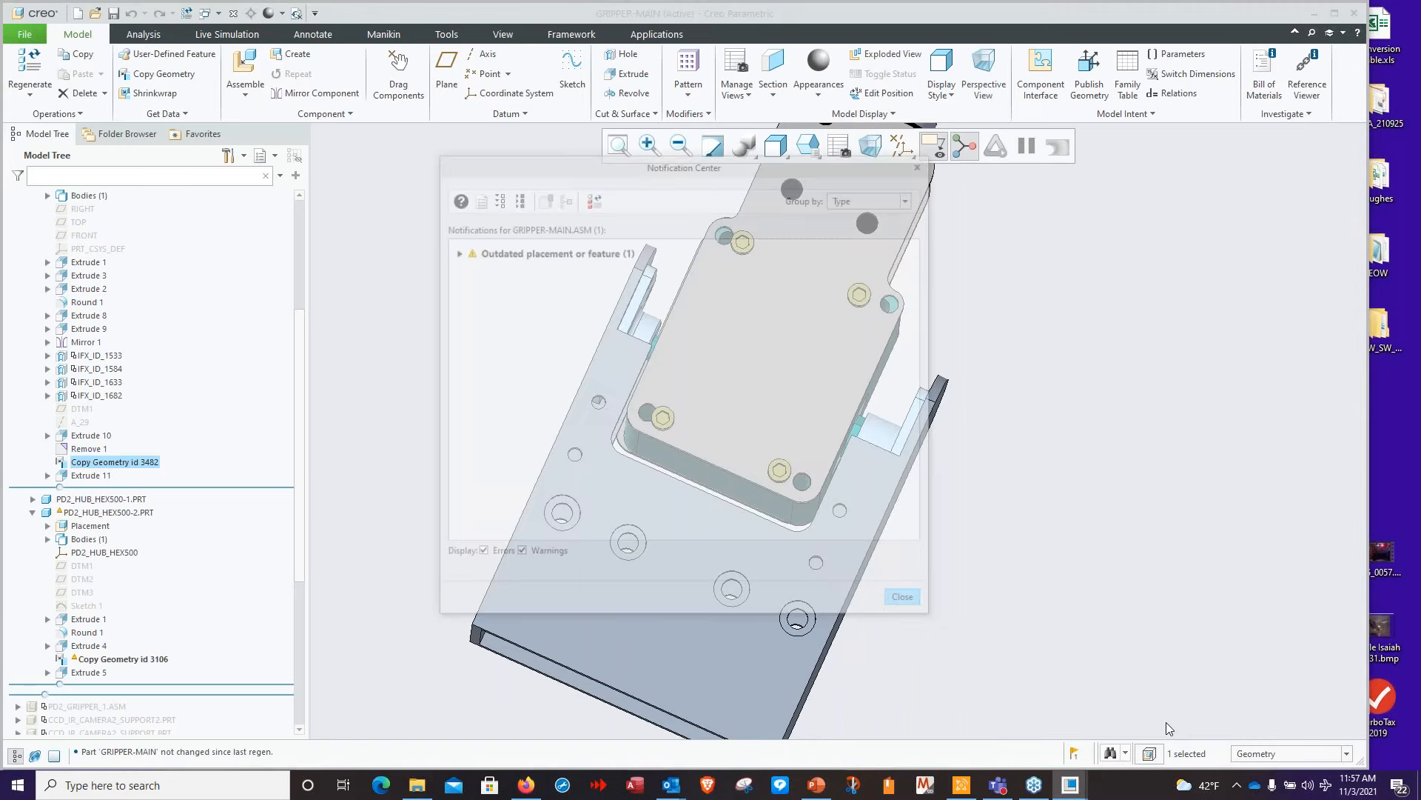
{"action": "right_click", "coordinate": [548, 252]}
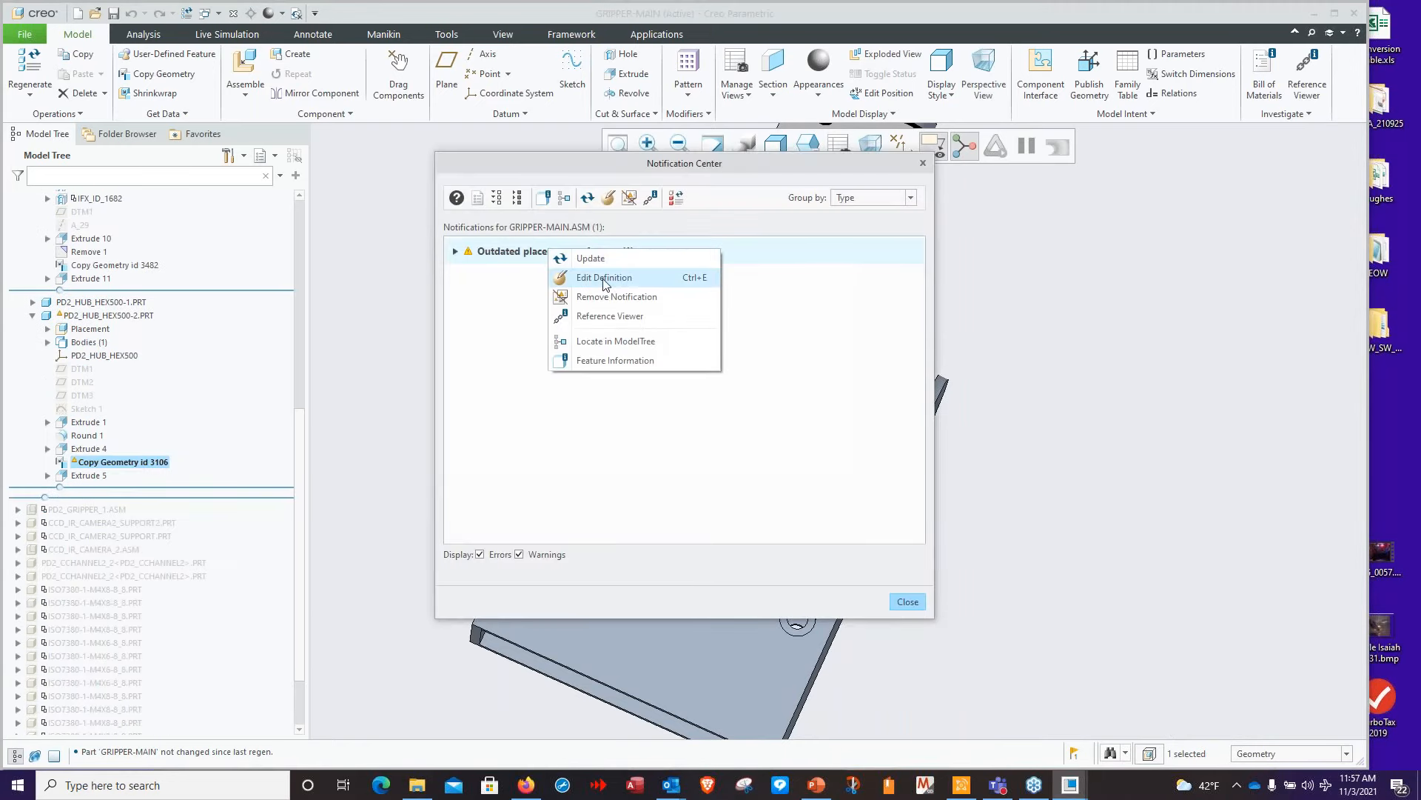
{"action": "left_click", "coordinate": [616, 341]}
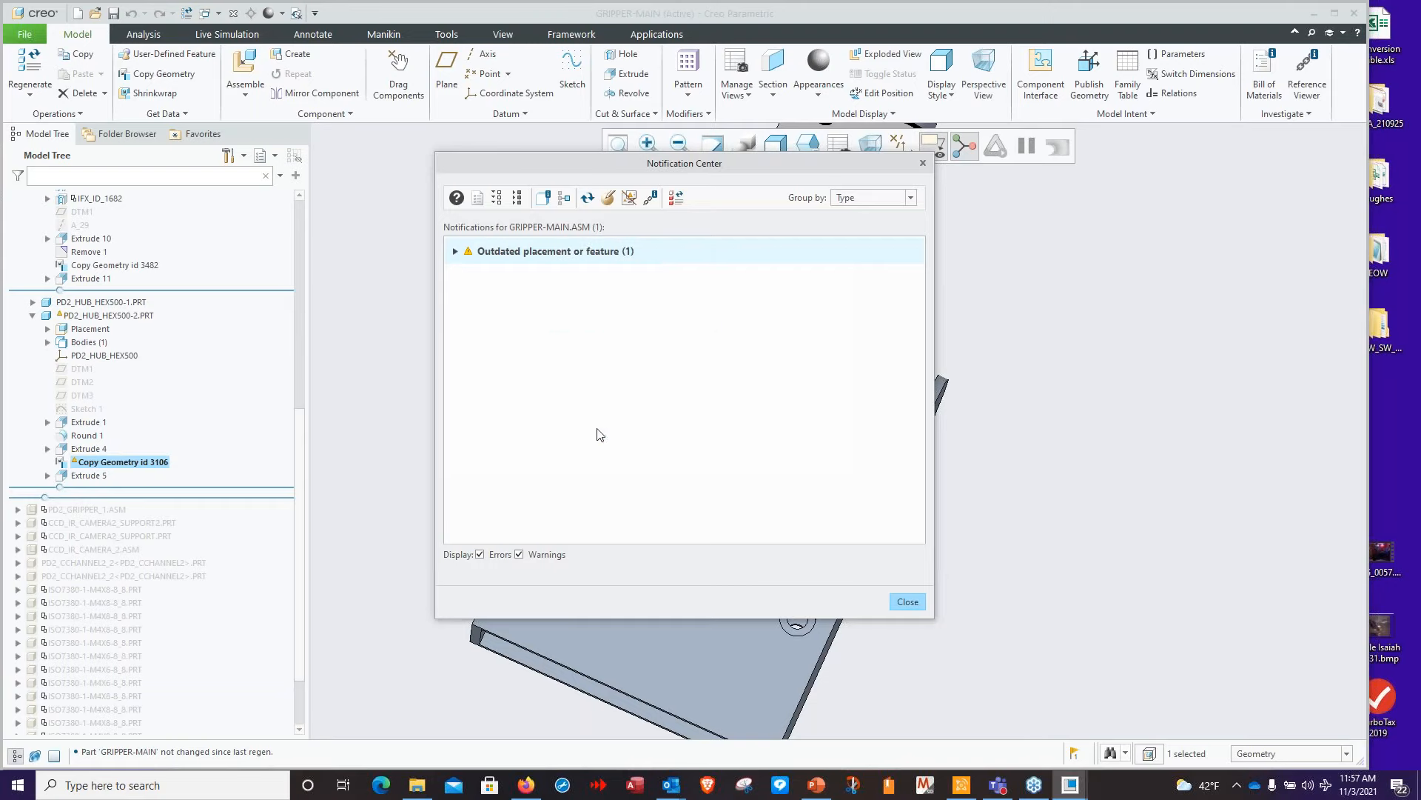
{"action": "left_click", "coordinate": [908, 601]}
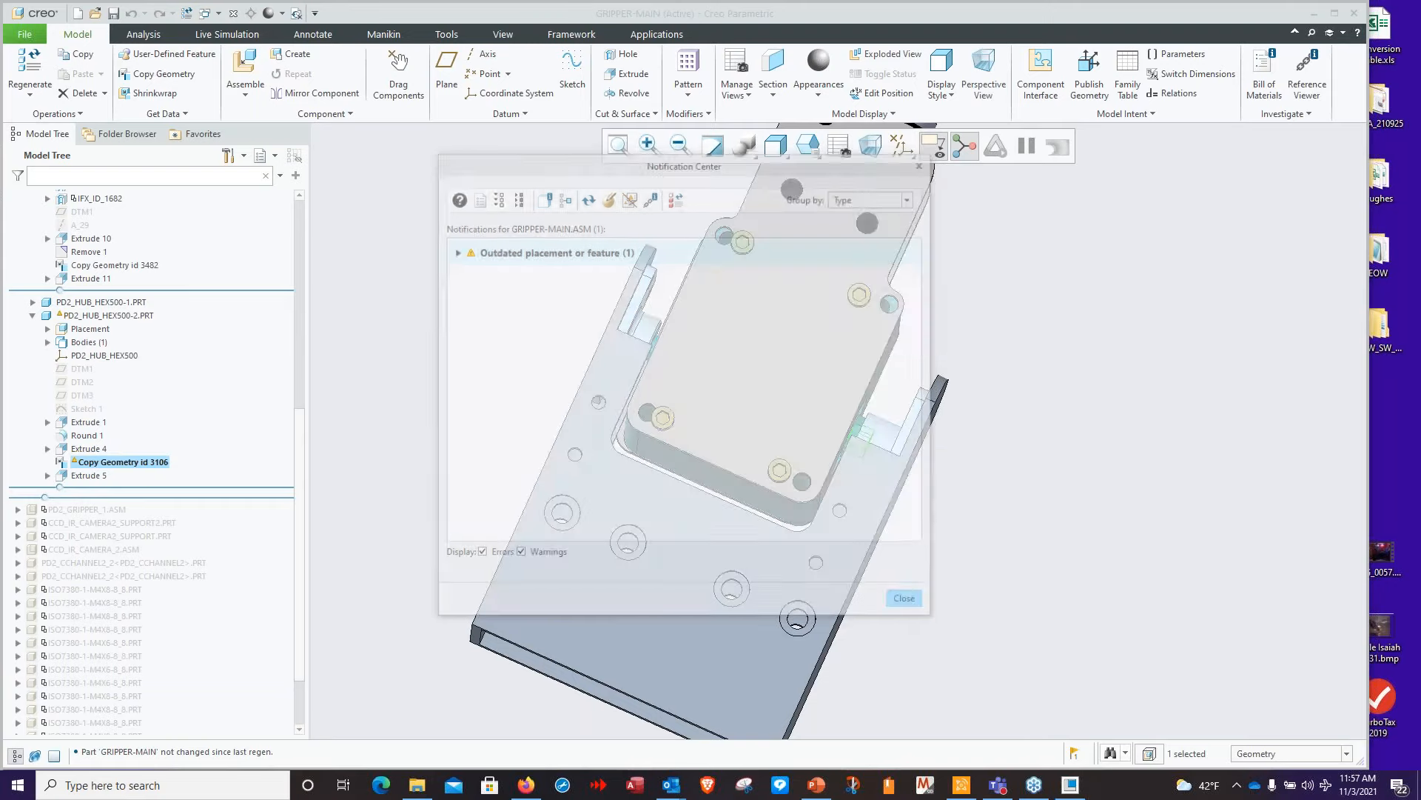
Show the differences for the Copy Geometry id 3106 feature of PD2_HUB_HEX500-2.PRT and update it to the changed geometry
{"action": "right_click", "coordinate": [139, 462]}
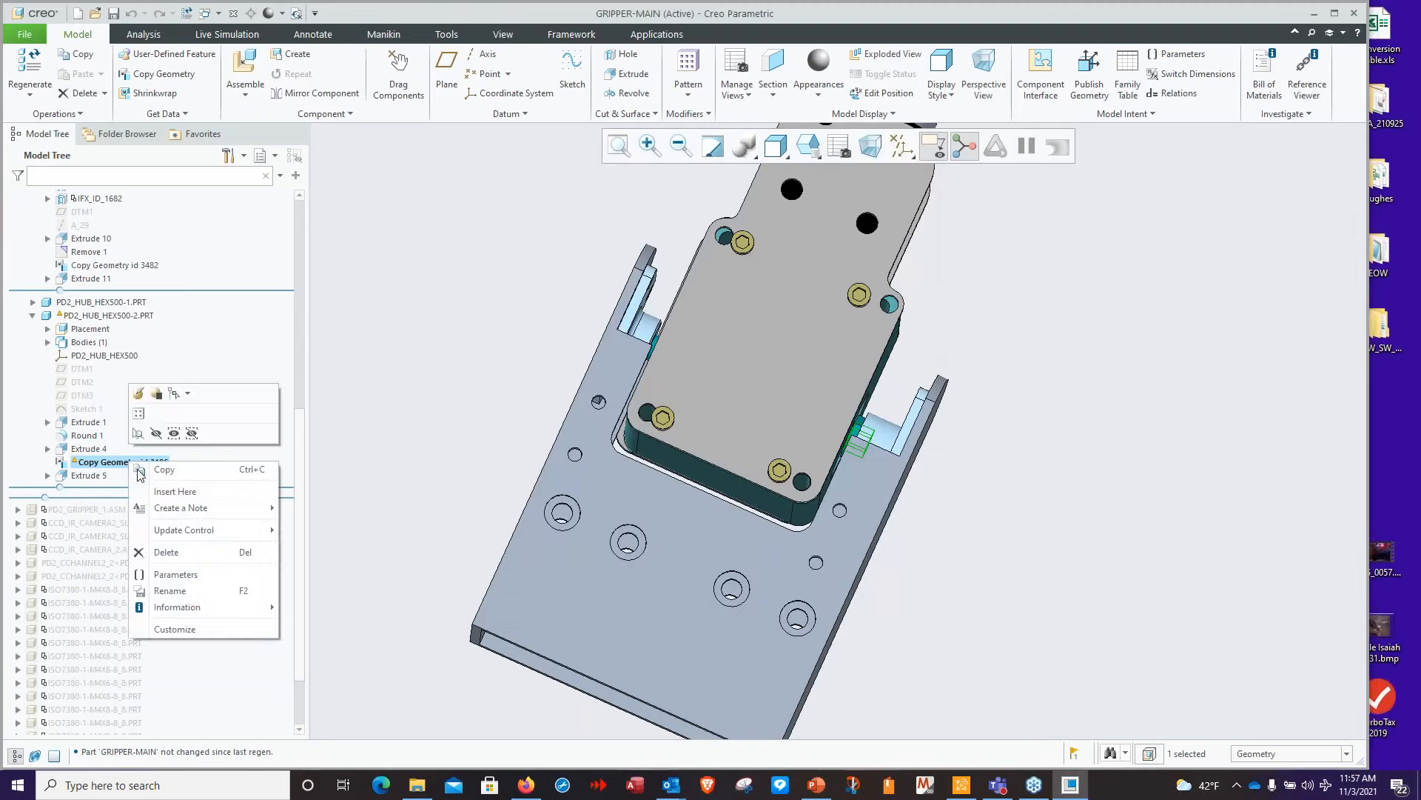
{"action": "mouse_move", "coordinate": [208, 534]}
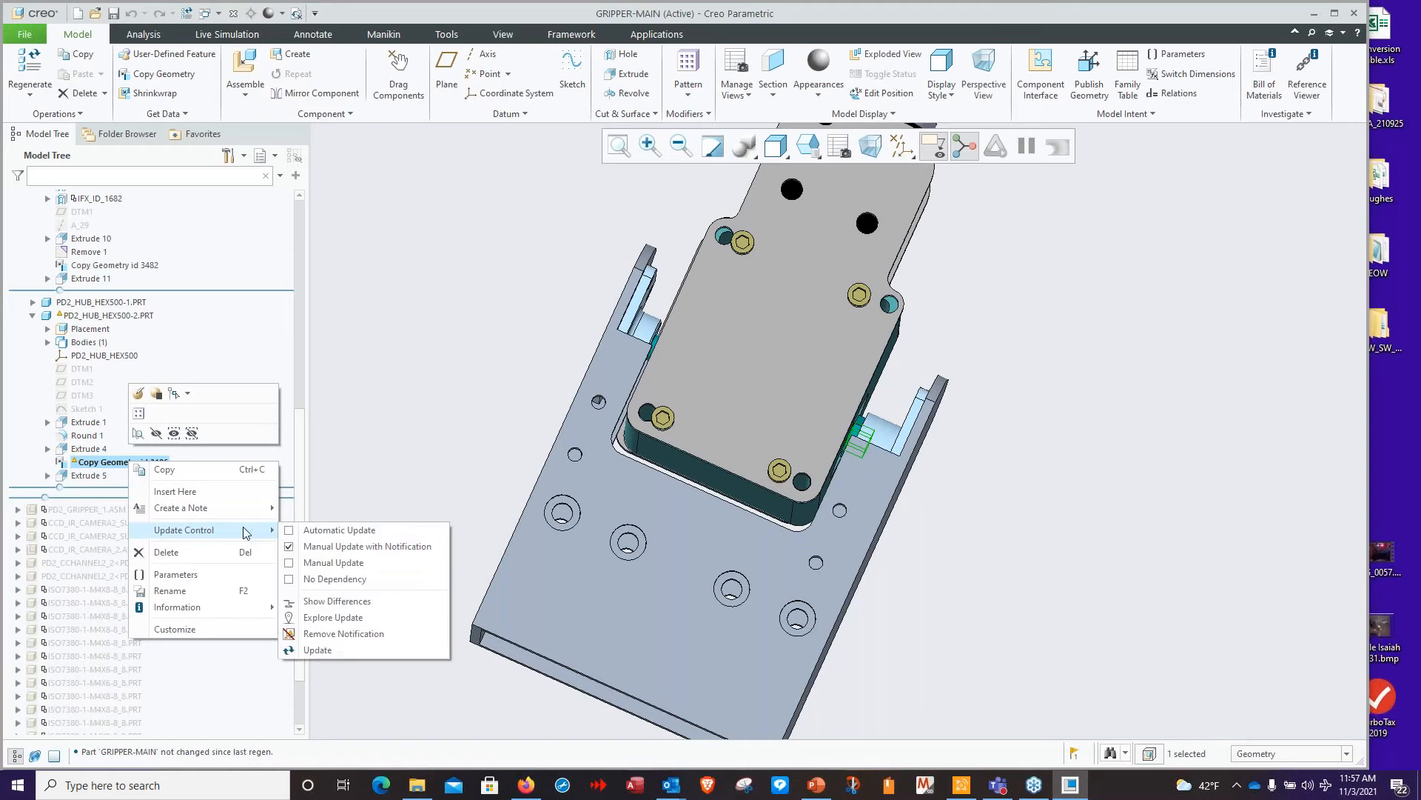
{"action": "left_click", "coordinate": [346, 601]}
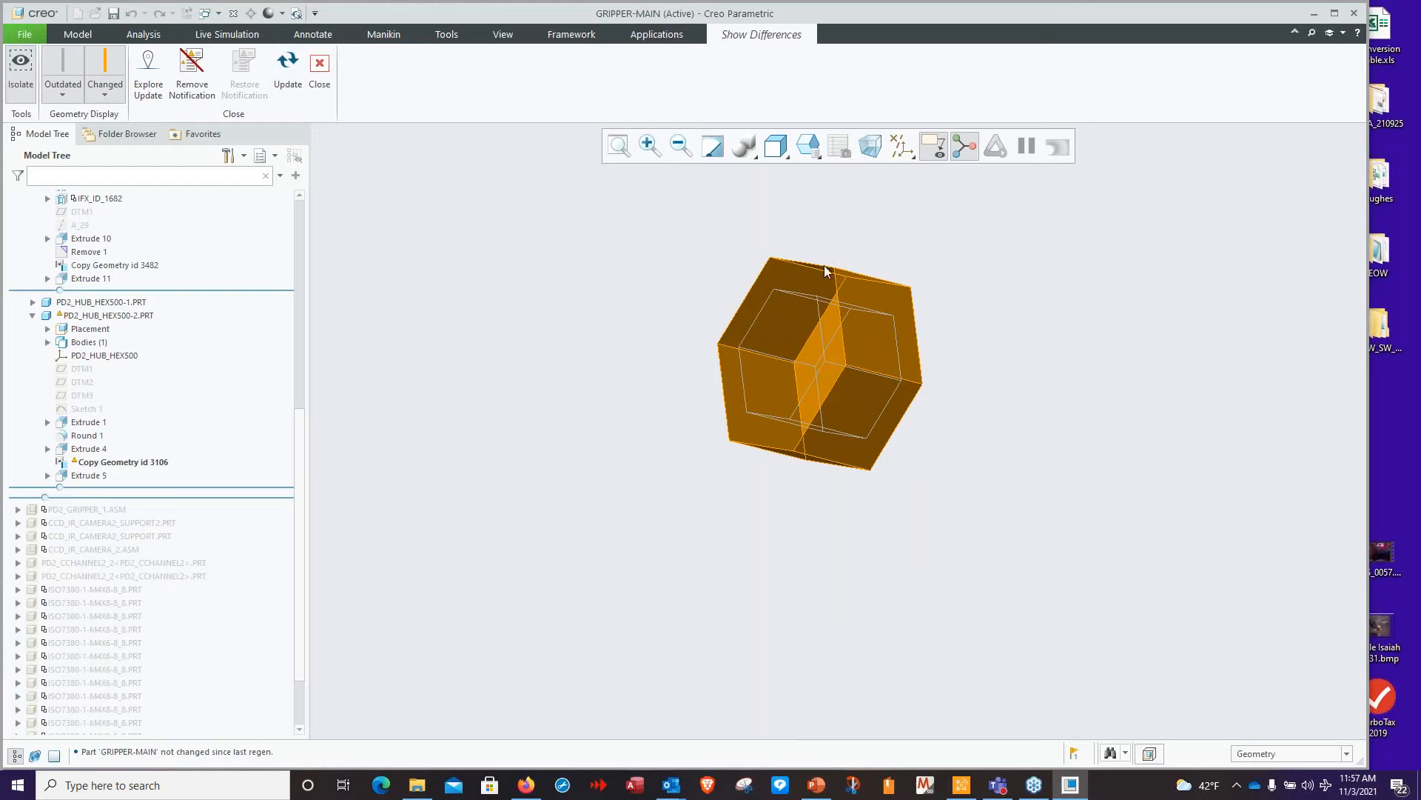
{"action": "left_click", "coordinate": [289, 83]}
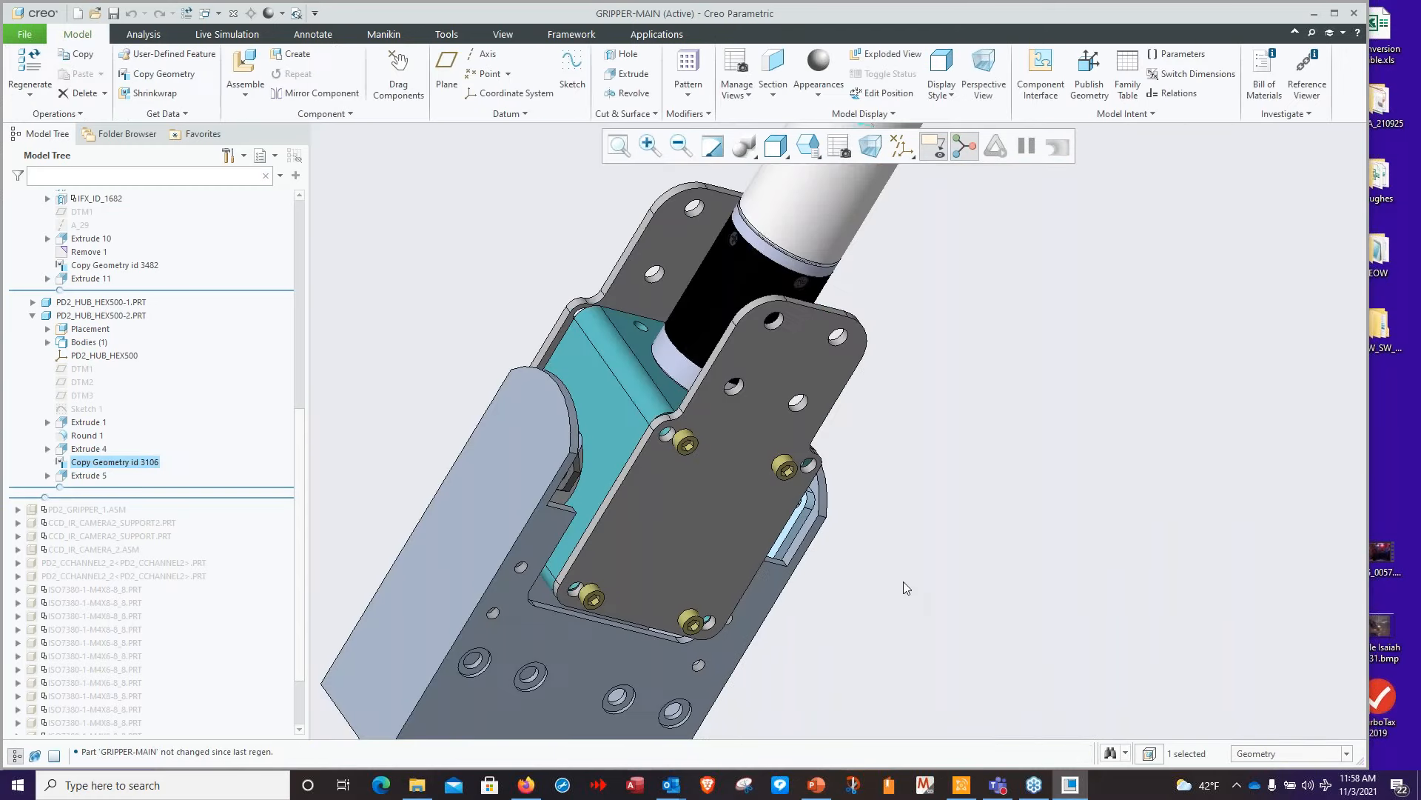
Examine the updated gear box, hubs and bracket from several angles, including how the cover screws sit against their holes
{"action": "left_click", "coordinate": [904, 585]}
{"action": "middle_click_drag", "start_coordinate": [904, 584], "coordinate": [937, 443]}
{"action": "scroll", "coordinate": [923, 549], "scroll_direction": "down", "scroll_amount": 4}
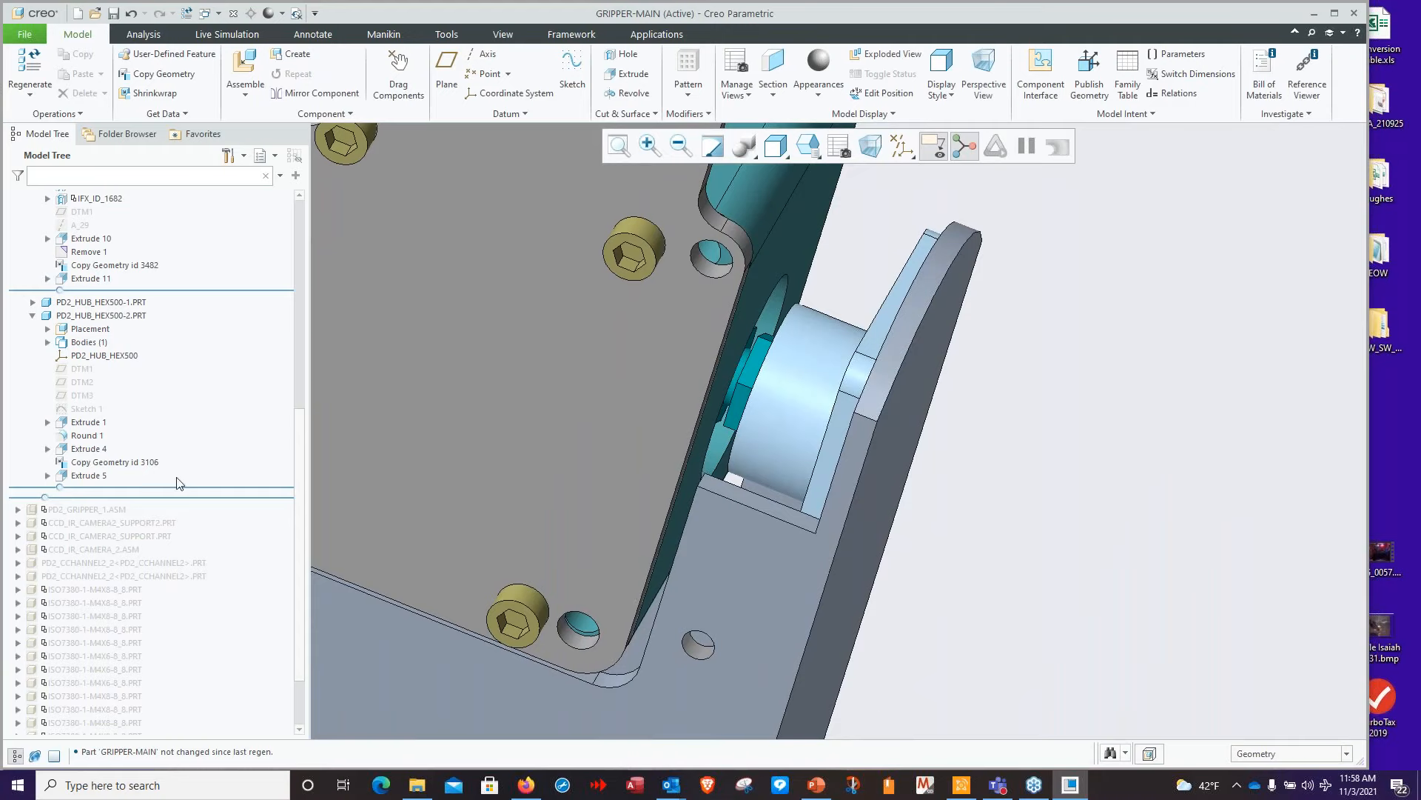
{"action": "scroll", "coordinate": [940, 584], "scroll_direction": "up", "scroll_amount": 5}
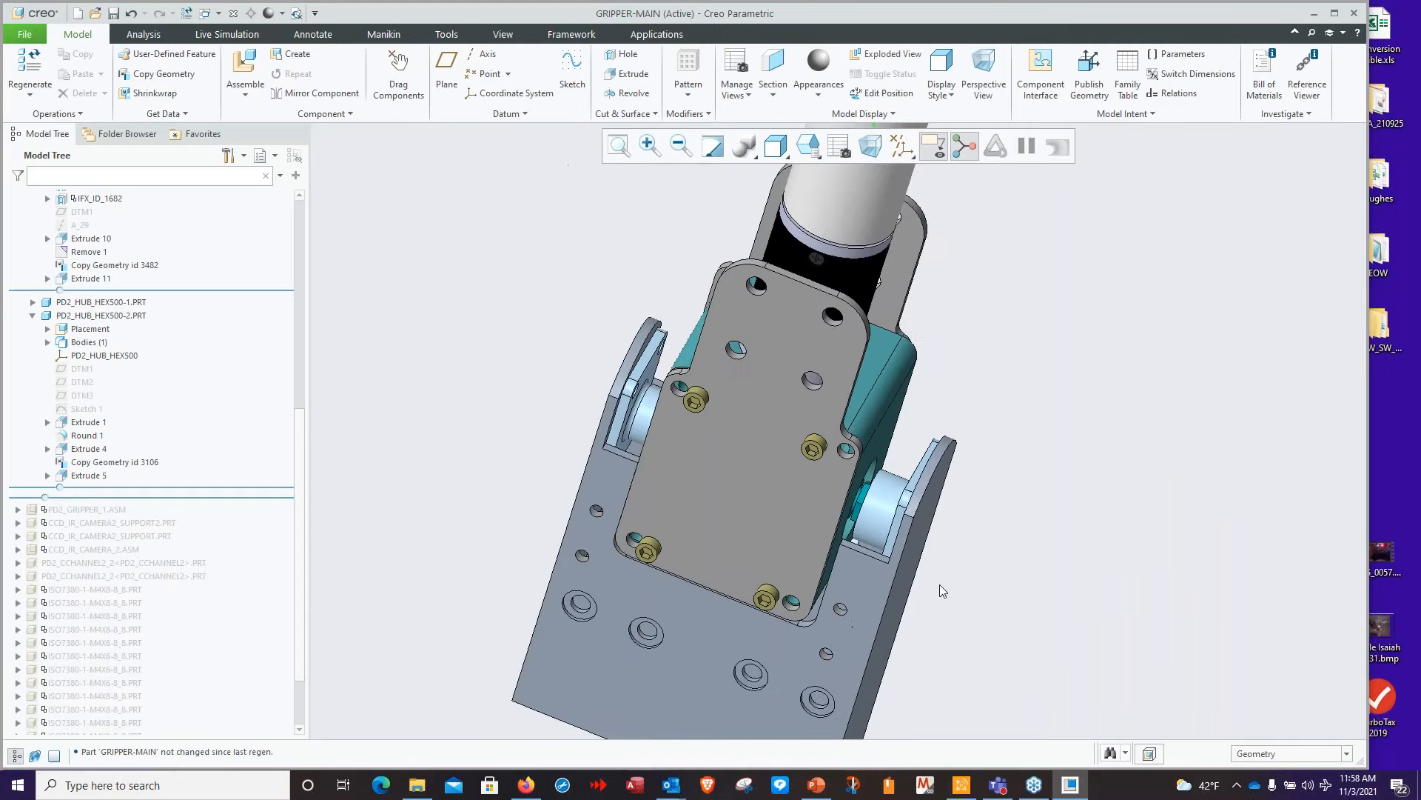
{"action": "middle_click_drag", "start_coordinate": [1036, 549], "coordinate": [1046, 507]}
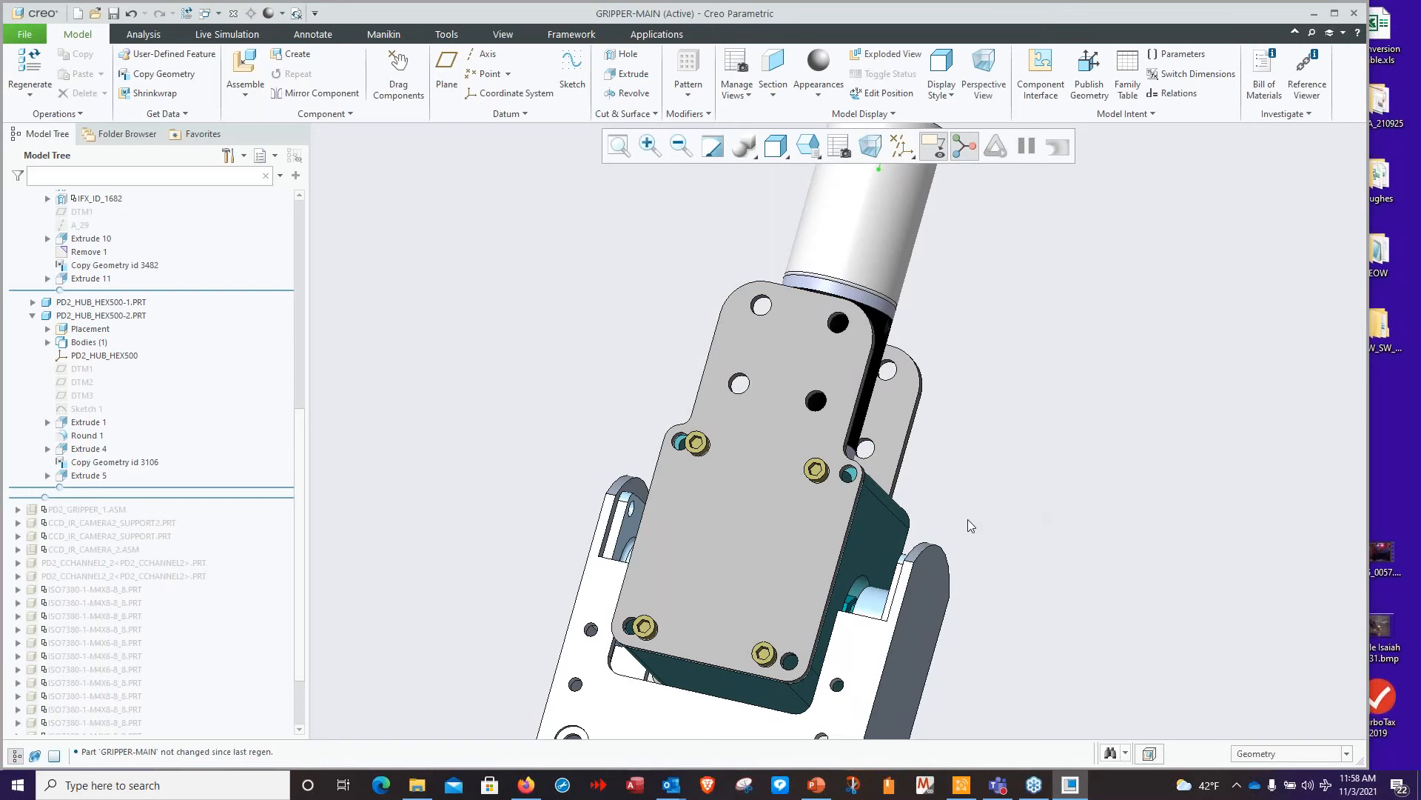
{"action": "scroll", "coordinate": [967, 519], "scroll_direction": "down", "scroll_amount": 1}
{"action": "middle_click_drag", "start_coordinate": [801, 510], "coordinate": [898, 489], "text": "shift"}
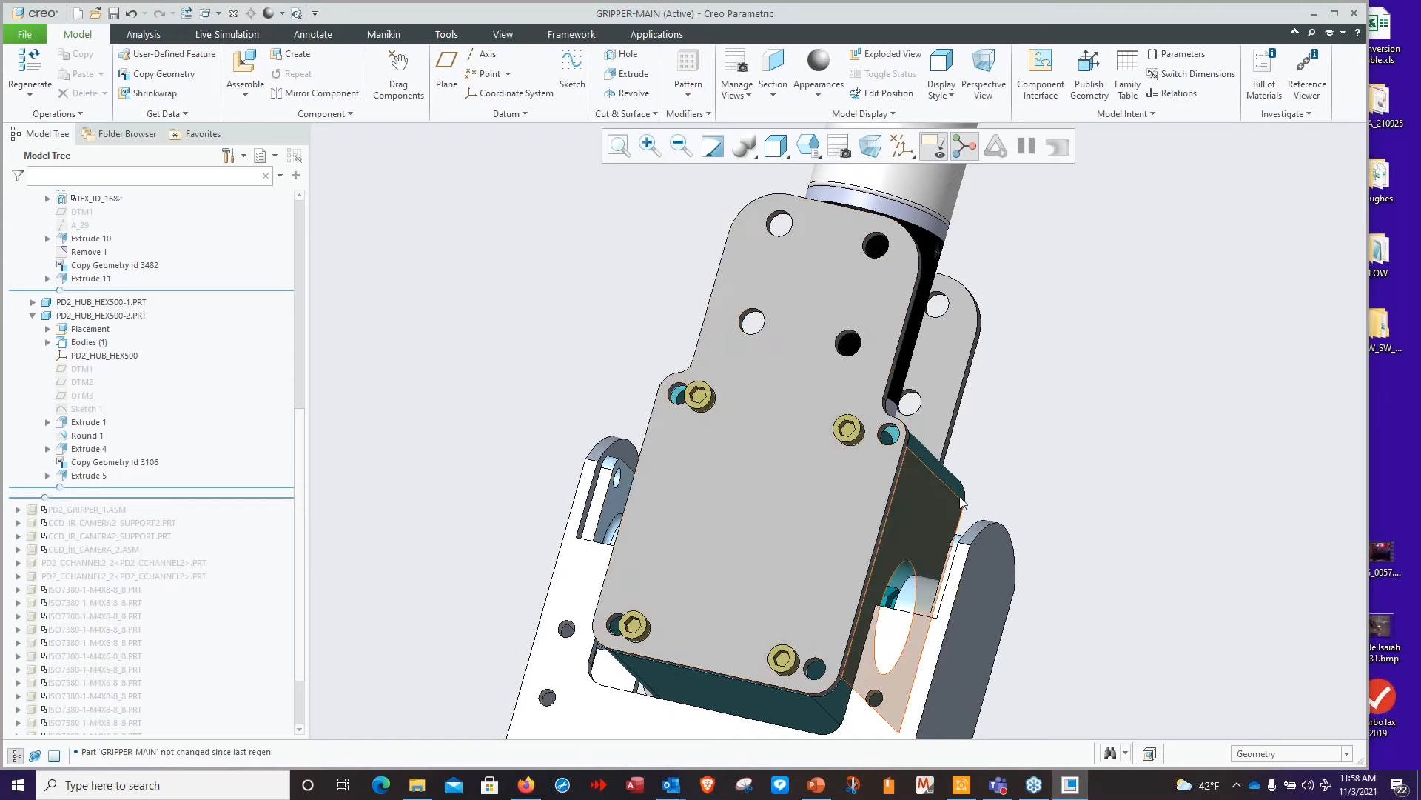
{"action": "middle_click_drag", "start_coordinate": [984, 498], "coordinate": [924, 491]}
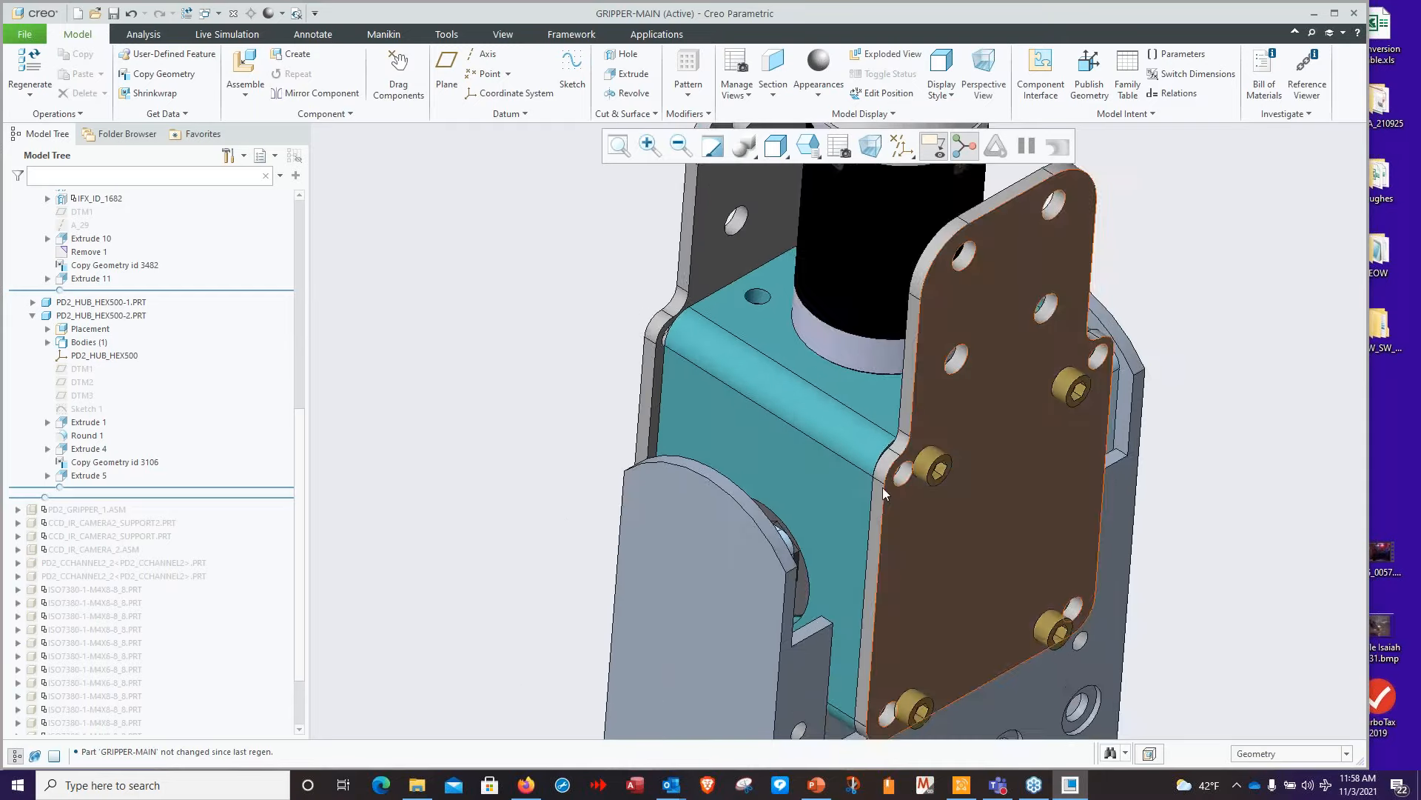
{"action": "scroll", "coordinate": [925, 482], "scroll_direction": "up", "scroll_amount": 5}
{"action": "scroll", "coordinate": [857, 469], "scroll_direction": "down", "scroll_amount": 3}
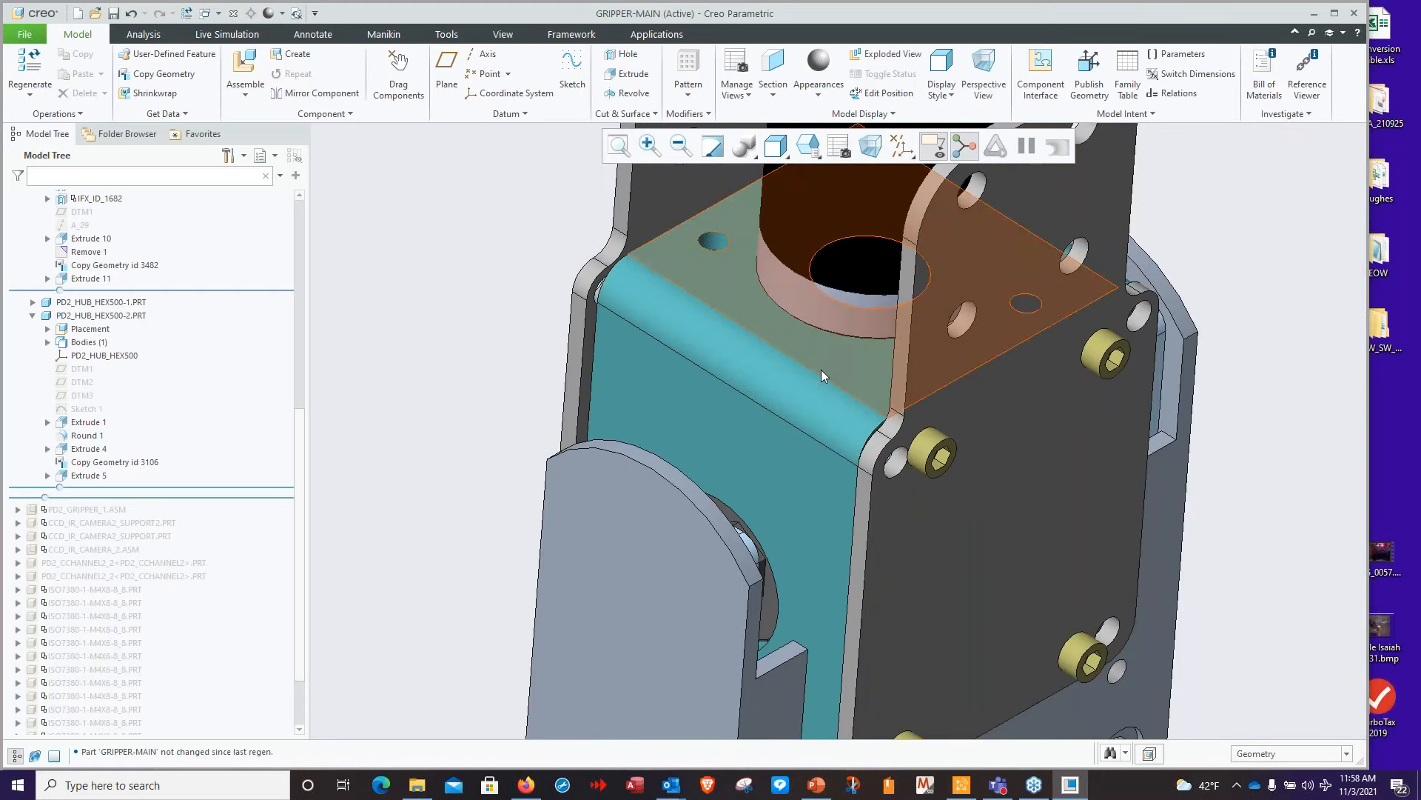
{"action": "scroll", "coordinate": [959, 579], "scroll_direction": "down", "scroll_amount": 3}
{"action": "middle_click_drag", "start_coordinate": [959, 580], "coordinate": [929, 541]}
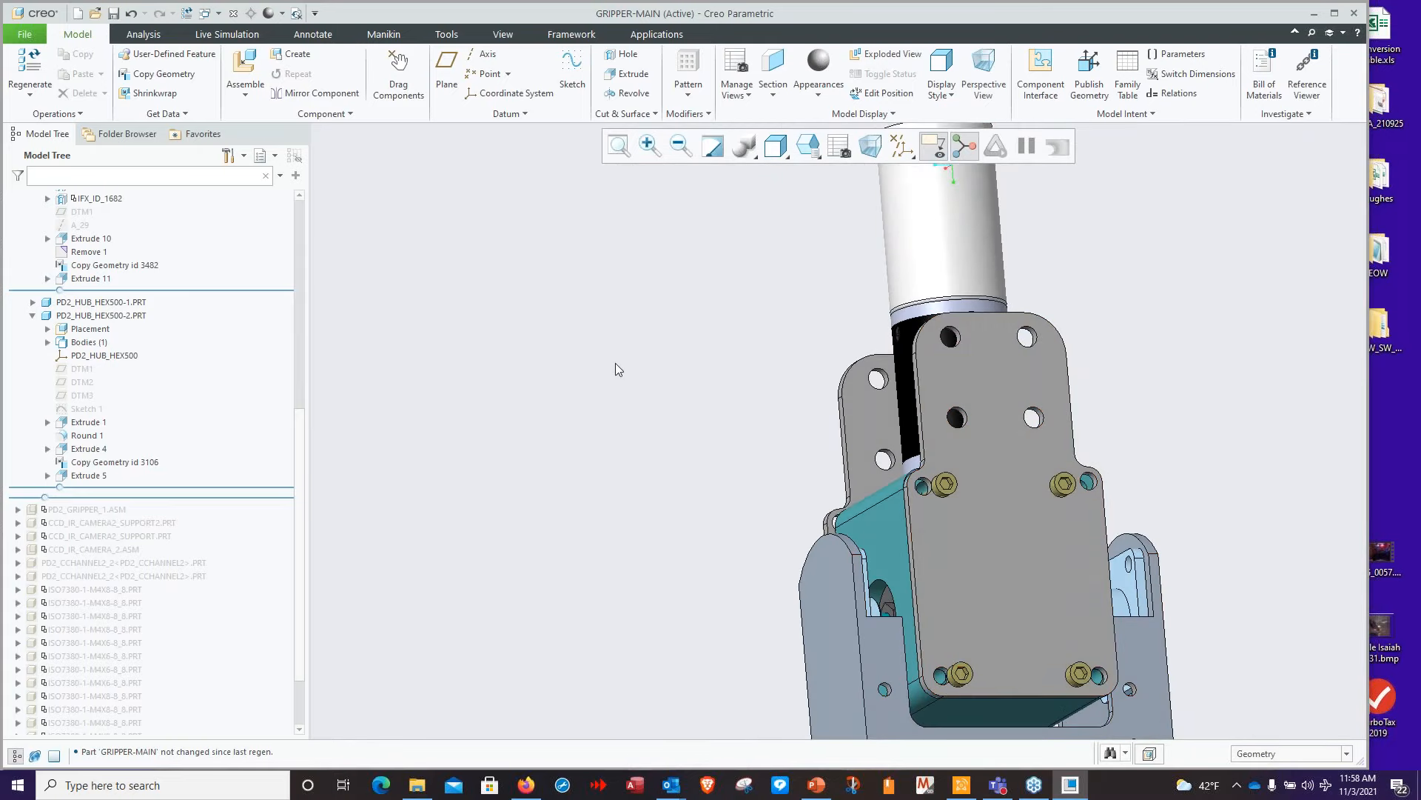
{"action": "middle_click_drag", "start_coordinate": [836, 406], "coordinate": [773, 329]}
{"action": "scroll", "coordinate": [897, 450], "scroll_direction": "up", "scroll_amount": 3}
{"action": "scroll", "coordinate": [900, 455], "scroll_direction": "up", "scroll_amount": 1}
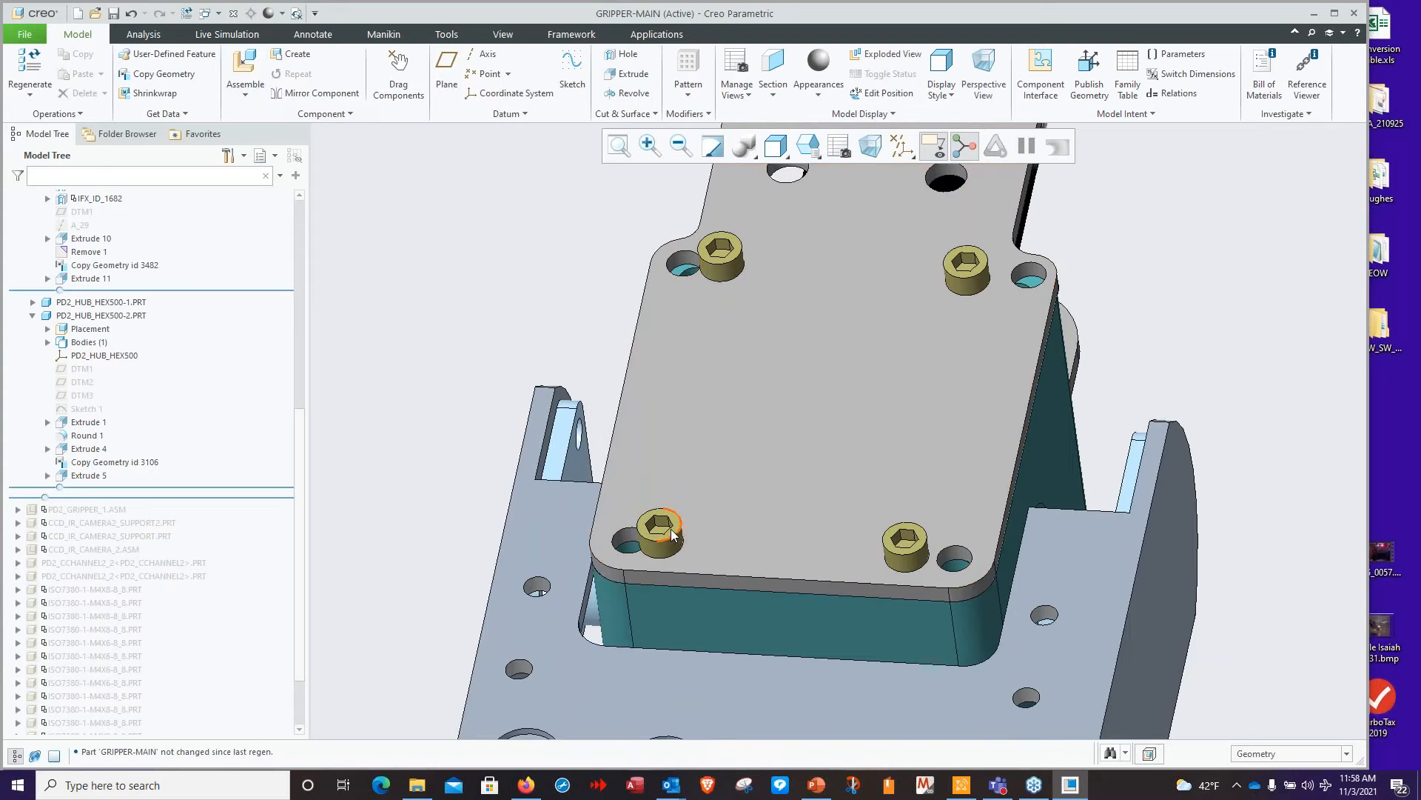
With the Part selection filter, redefine the cover's lower-left M4X12 screw by adding a new placement set that makes it coincident with the cover hole
{"action": "left_click", "coordinate": [1310, 759]}
{"action": "left_click", "coordinate": [1259, 733]}
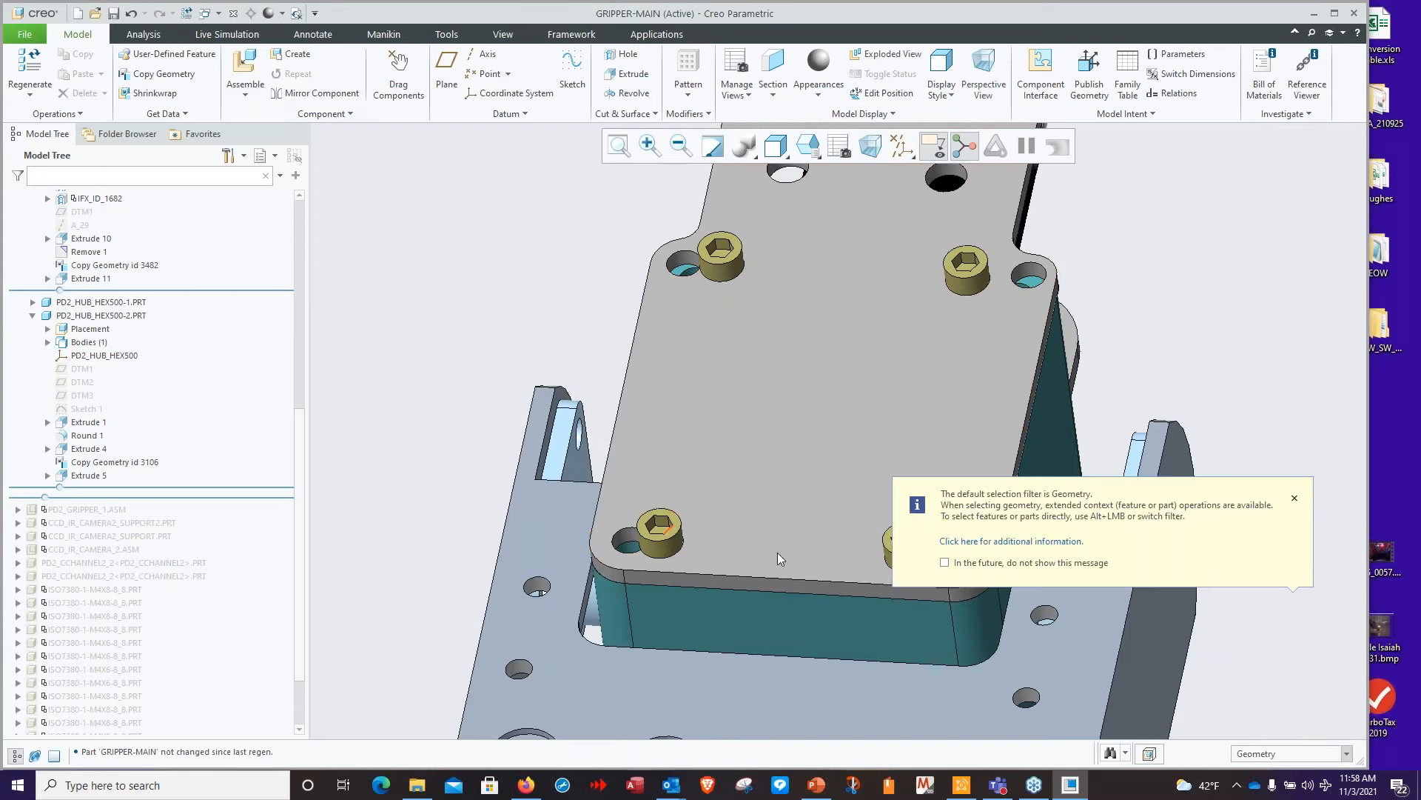
{"action": "left_click", "coordinate": [655, 539]}
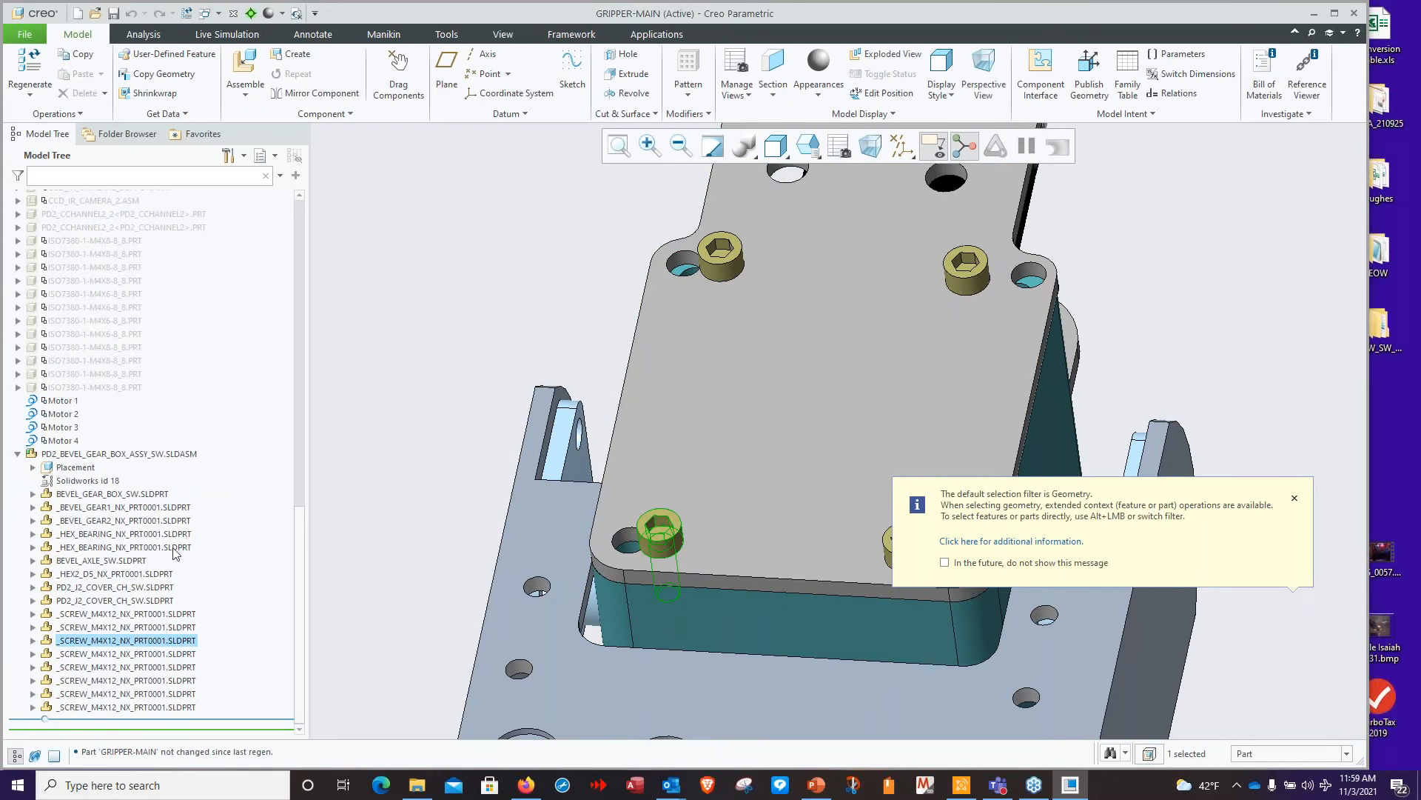
{"action": "right_click", "coordinate": [122, 641]}
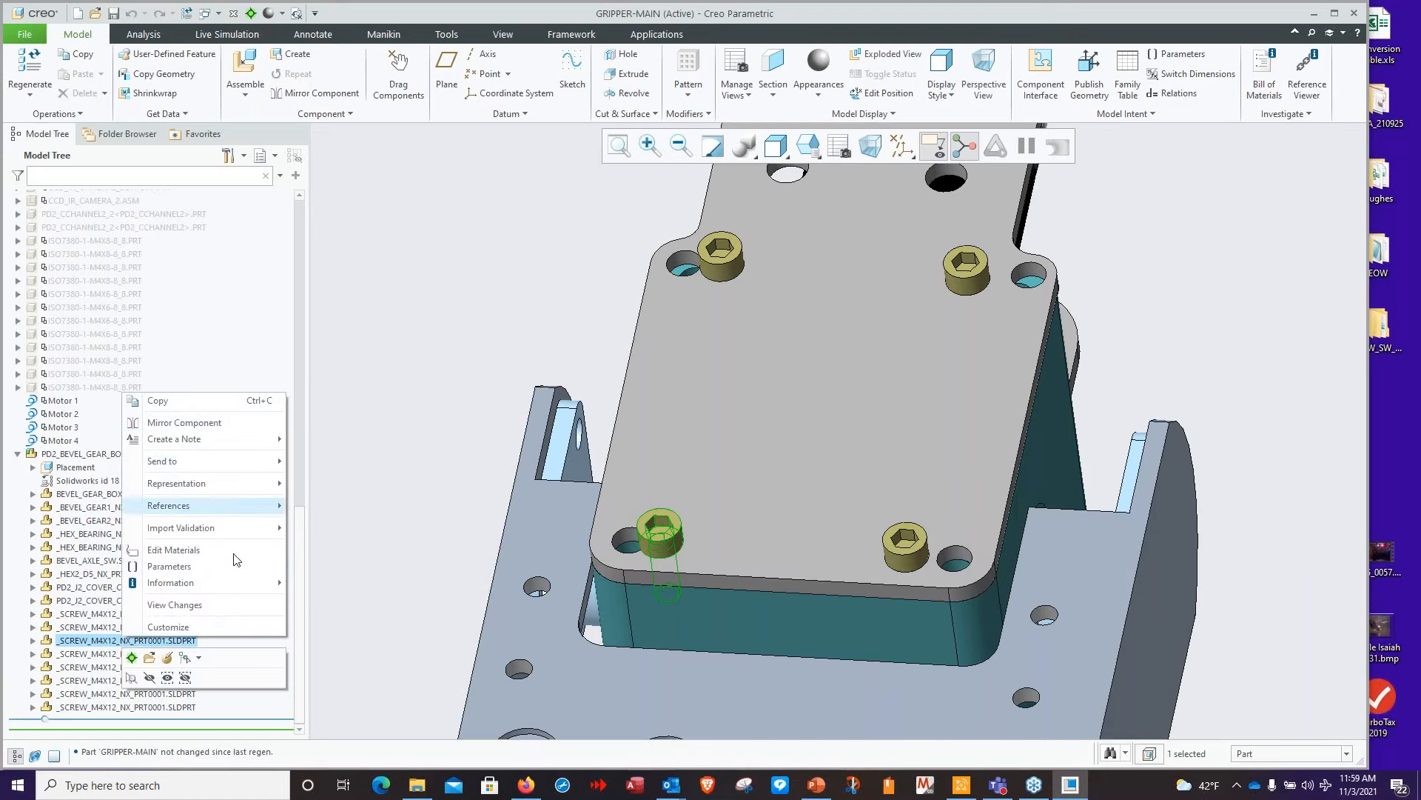
{"action": "left_click", "coordinate": [167, 659]}
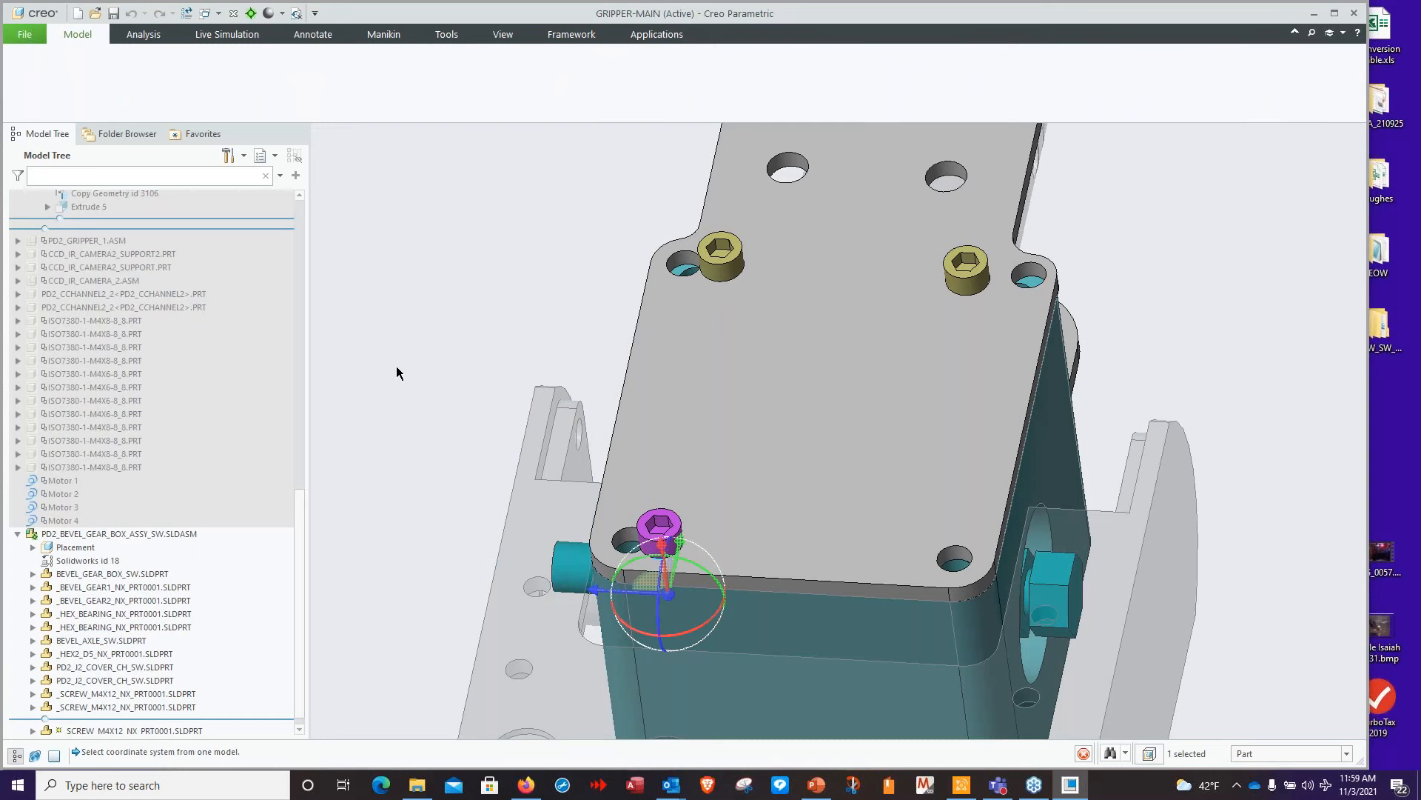
{"action": "left_click", "coordinate": [125, 116]}
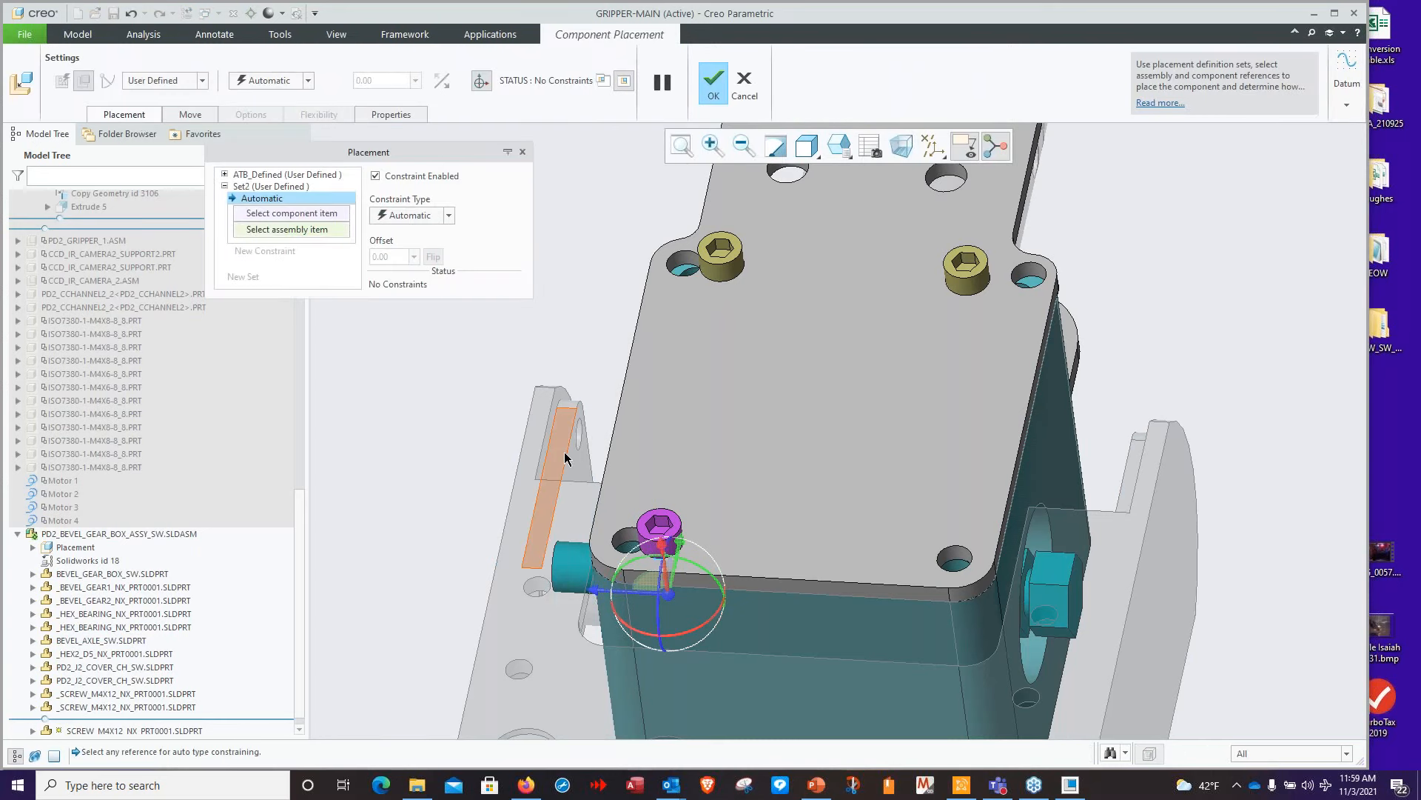
{"action": "scroll", "coordinate": [581, 477], "scroll_direction": "down", "scroll_amount": 3}
{"action": "left_click", "coordinate": [686, 585]}
{"action": "left_click", "coordinate": [730, 640]}
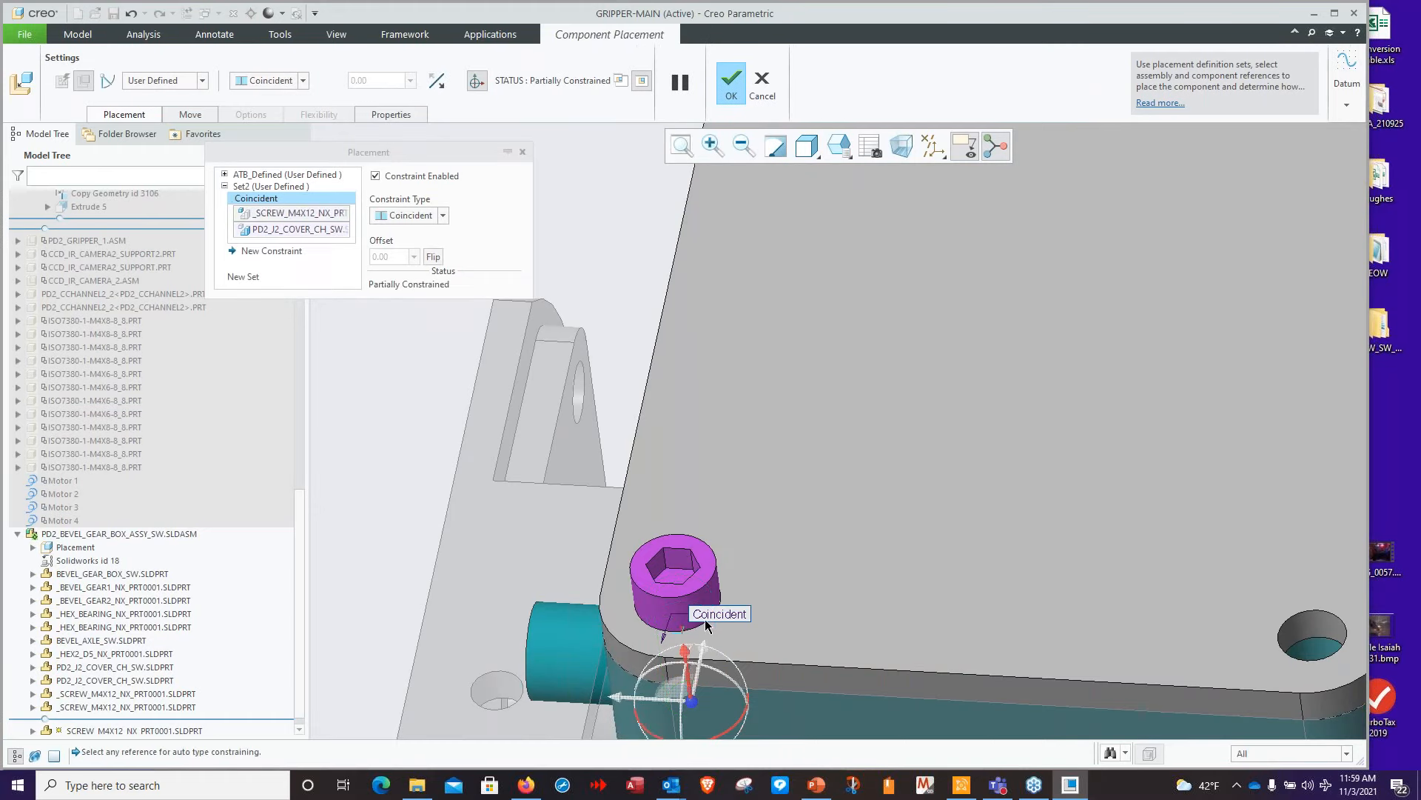
{"action": "scroll", "coordinate": [697, 621], "scroll_direction": "up", "scroll_amount": 4}
{"action": "middle_click_drag", "start_coordinate": [673, 598], "coordinate": [622, 521], "text": "shift"}
{"action": "left_click", "coordinate": [733, 88]}
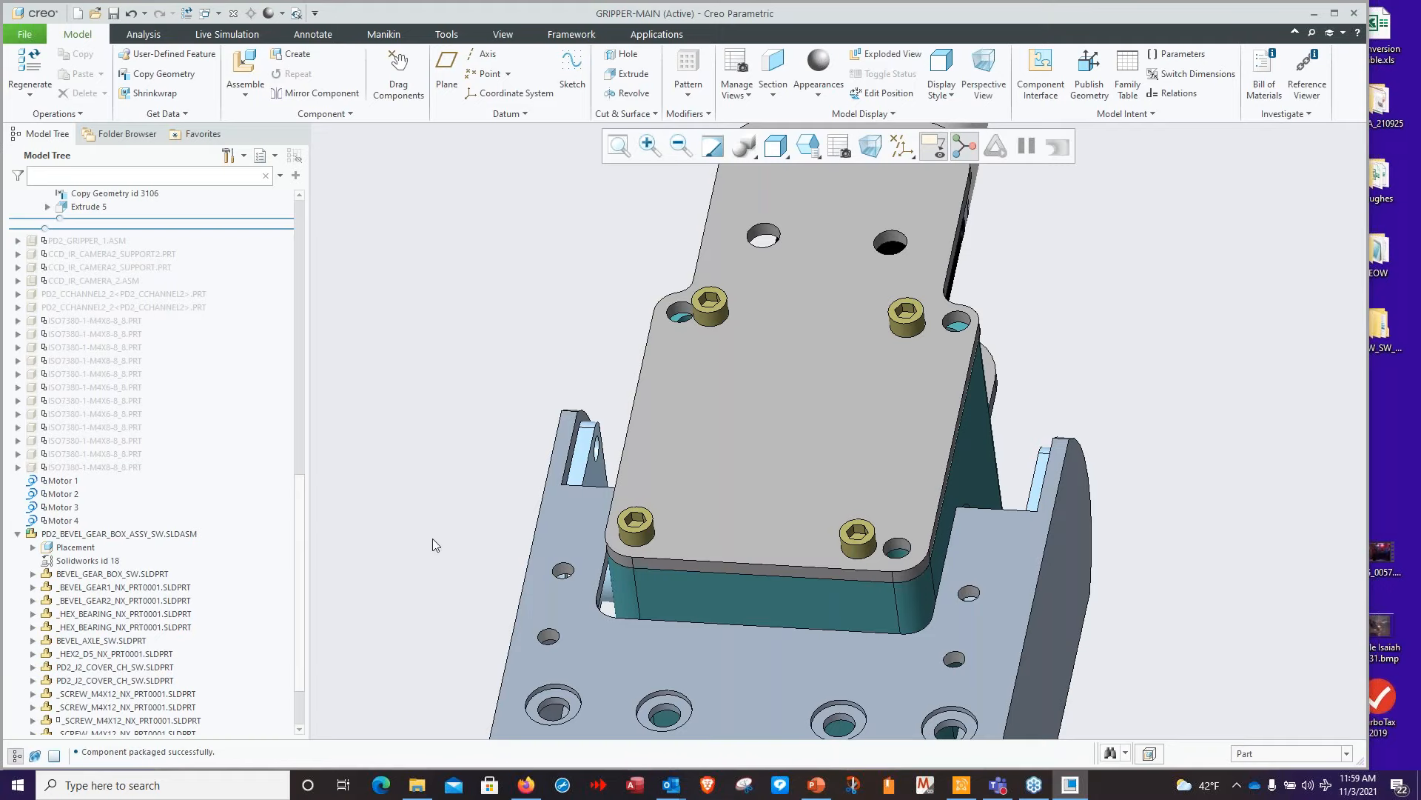
{"action": "middle_click_drag", "start_coordinate": [510, 513], "coordinate": [486, 494]}
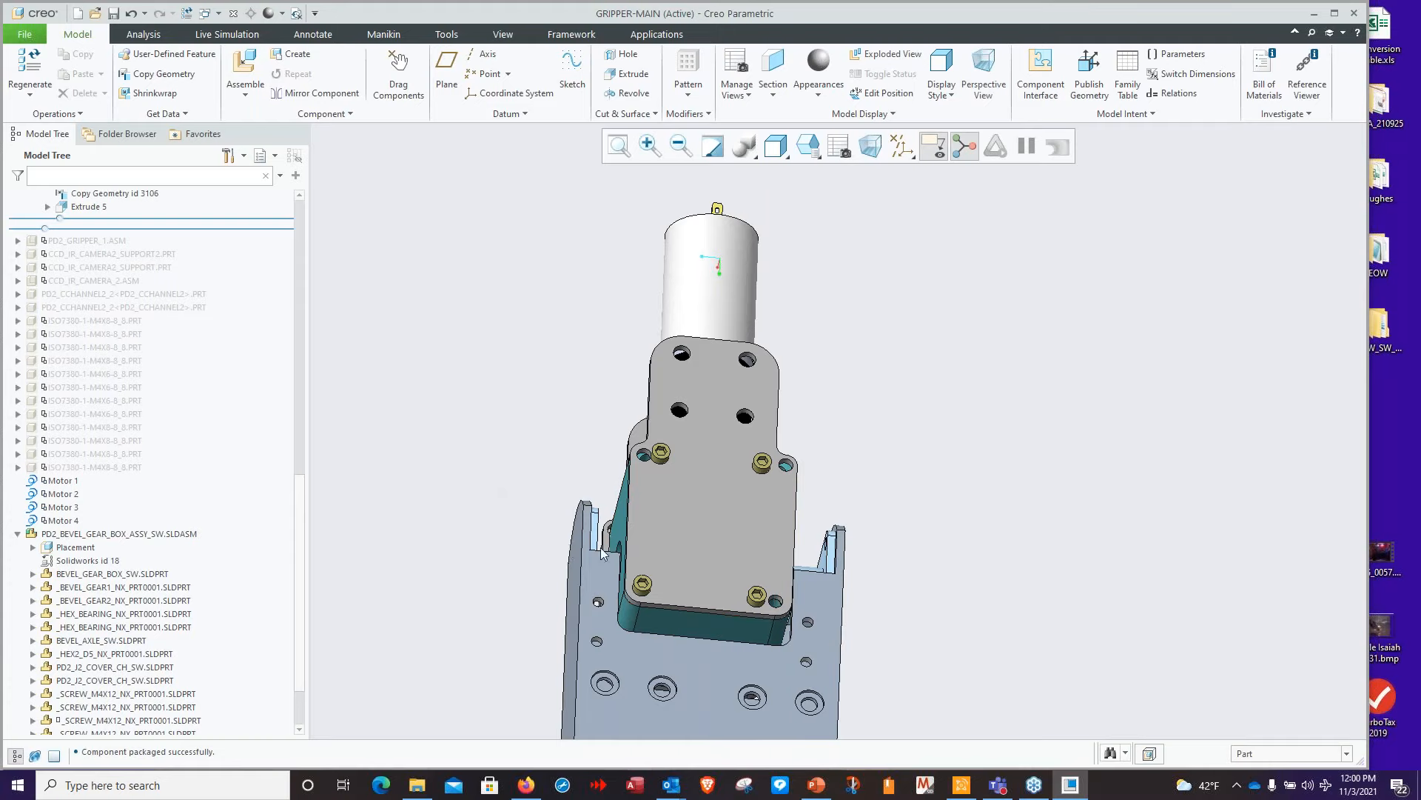
{"action": "mouse_move", "coordinate": [970, 546]}
{"action": "middle_mouse_down"}
{"action": "mouse_move", "coordinate": [962, 571]}
{"action": "mouse_move", "coordinate": [961, 513]}
{"action": "middle_mouse_up"}
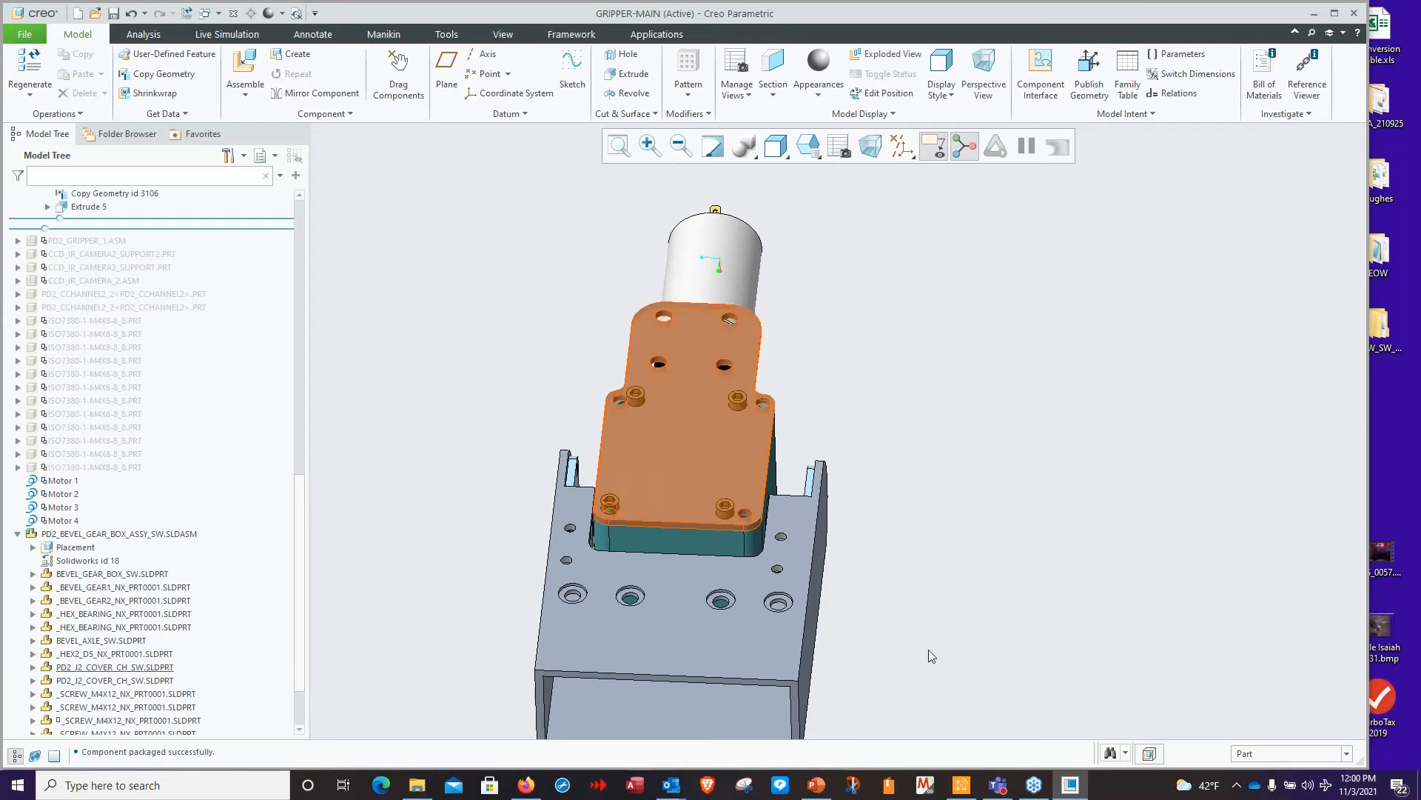
{"action": "middle_click_drag", "start_coordinate": [930, 641], "coordinate": [915, 581]}
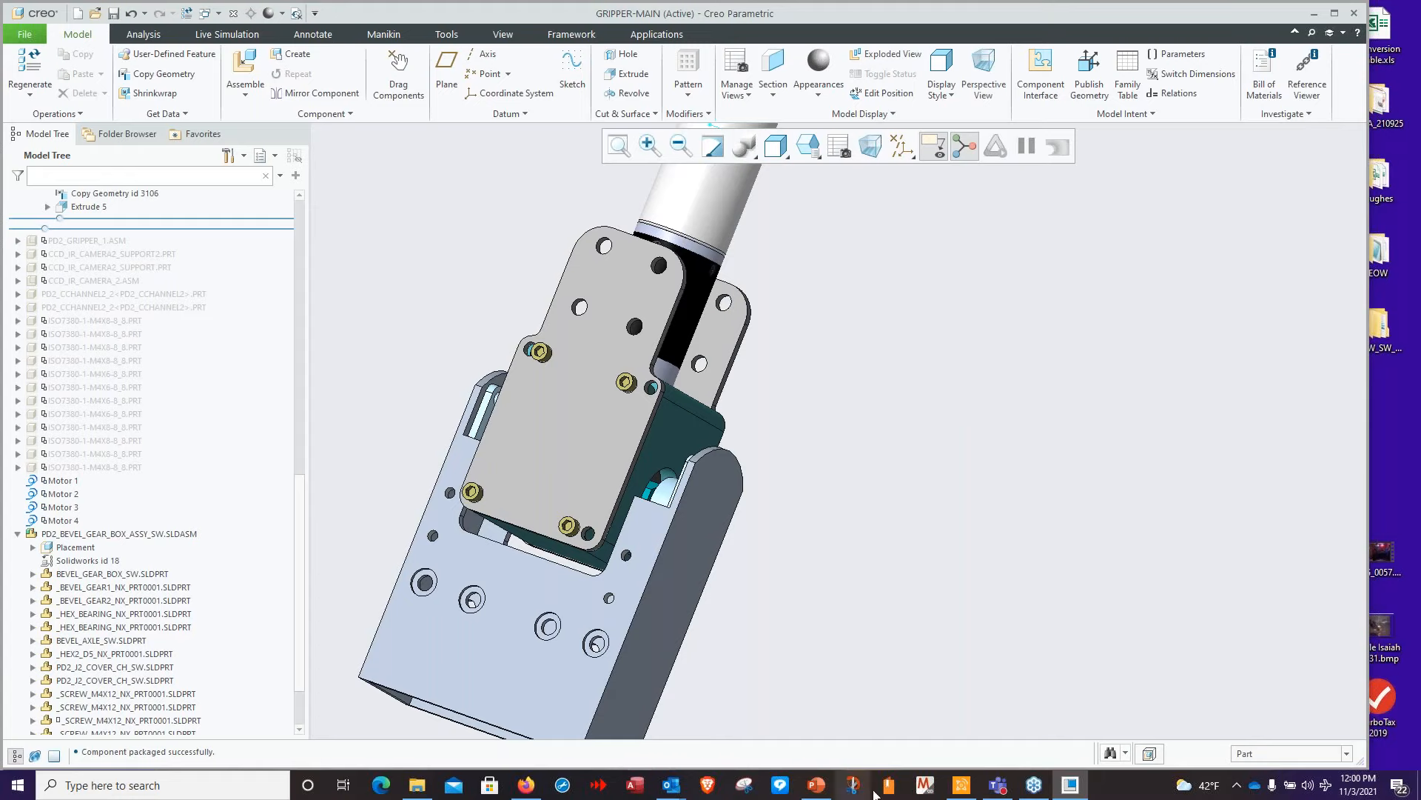
Switch to the Multi-CAD Integration with Creo presentation in PowerPoint, show the Q&A slide, and return to the Creo assembly
{"action": "left_click", "coordinate": [817, 789]}
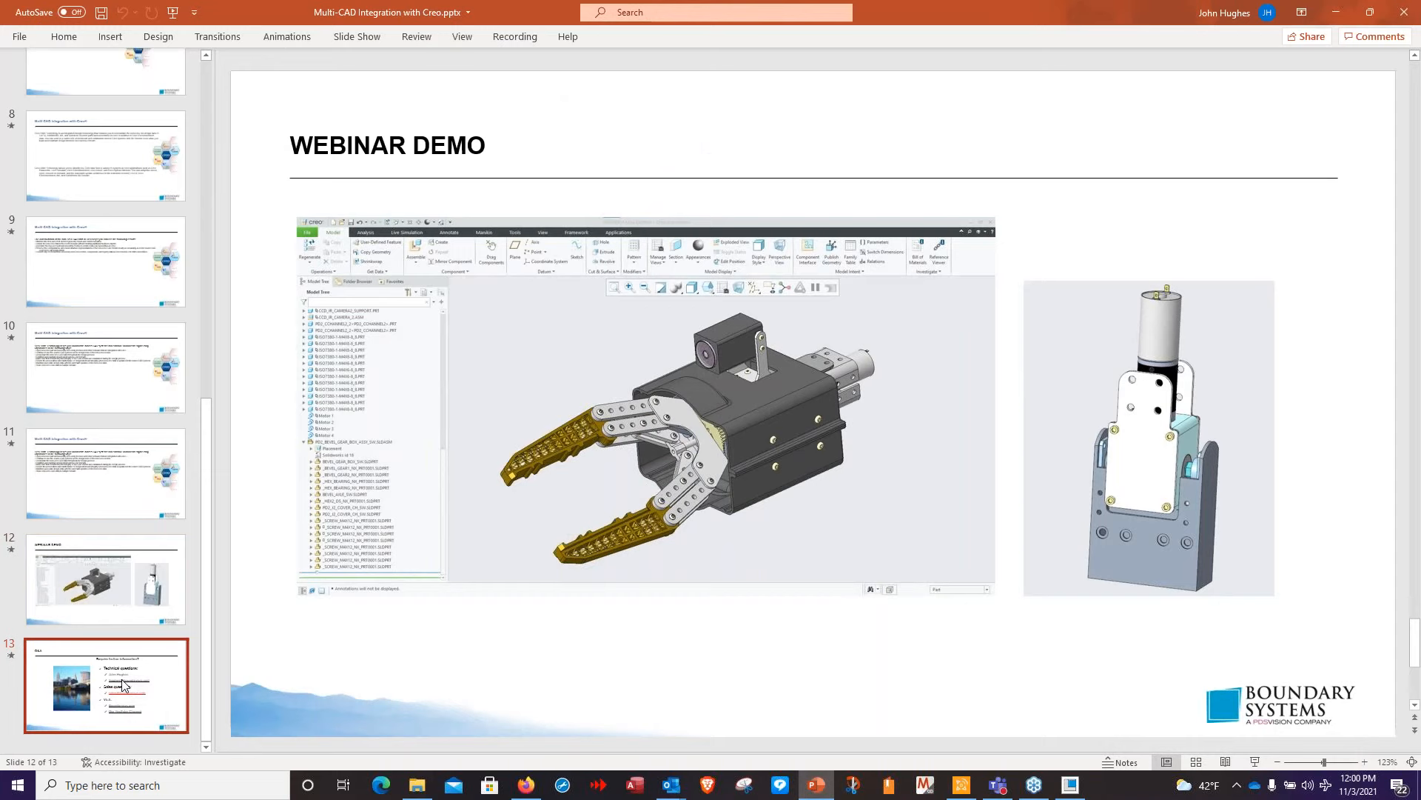
{"action": "key", "text": "Page_Down"}
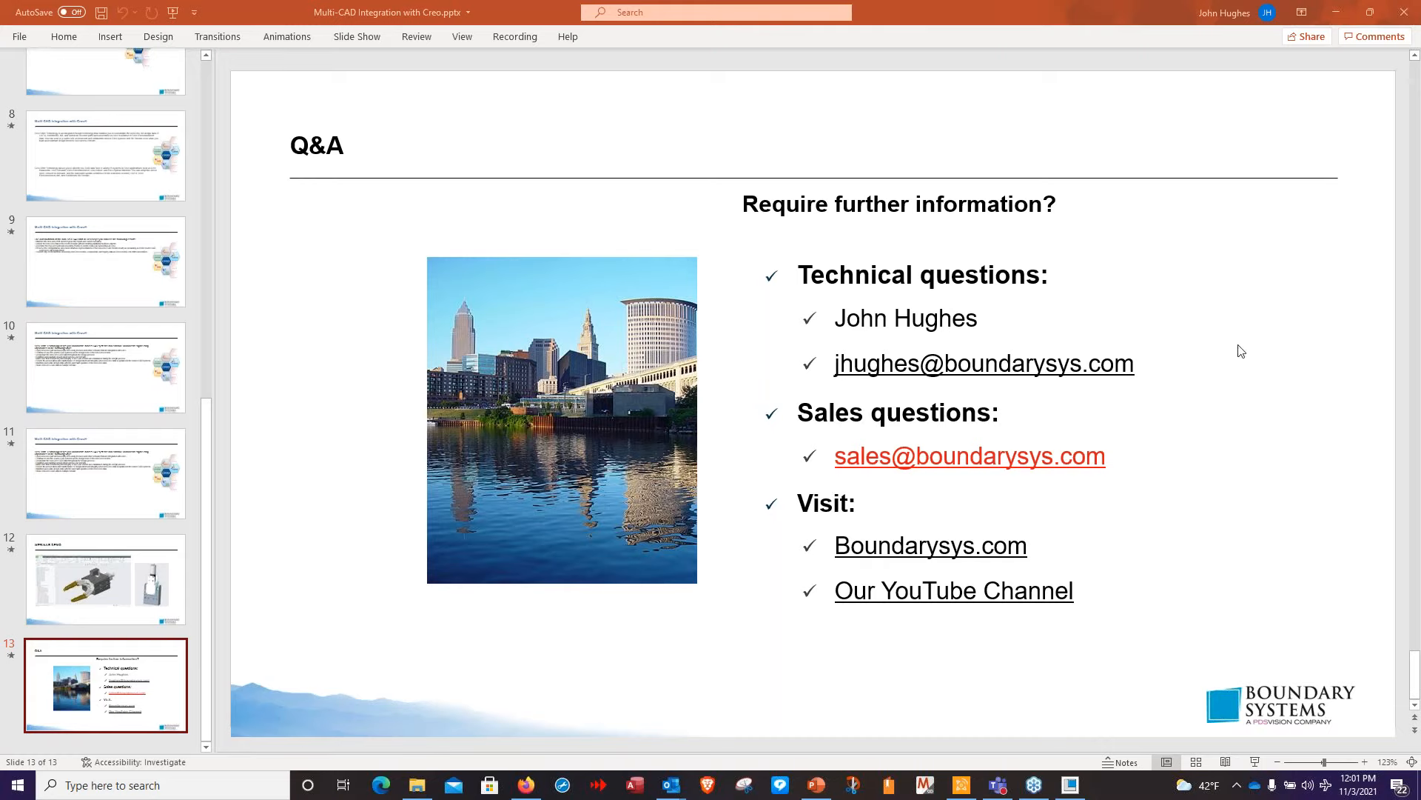
{"action": "left_click", "coordinate": [1339, 18]}
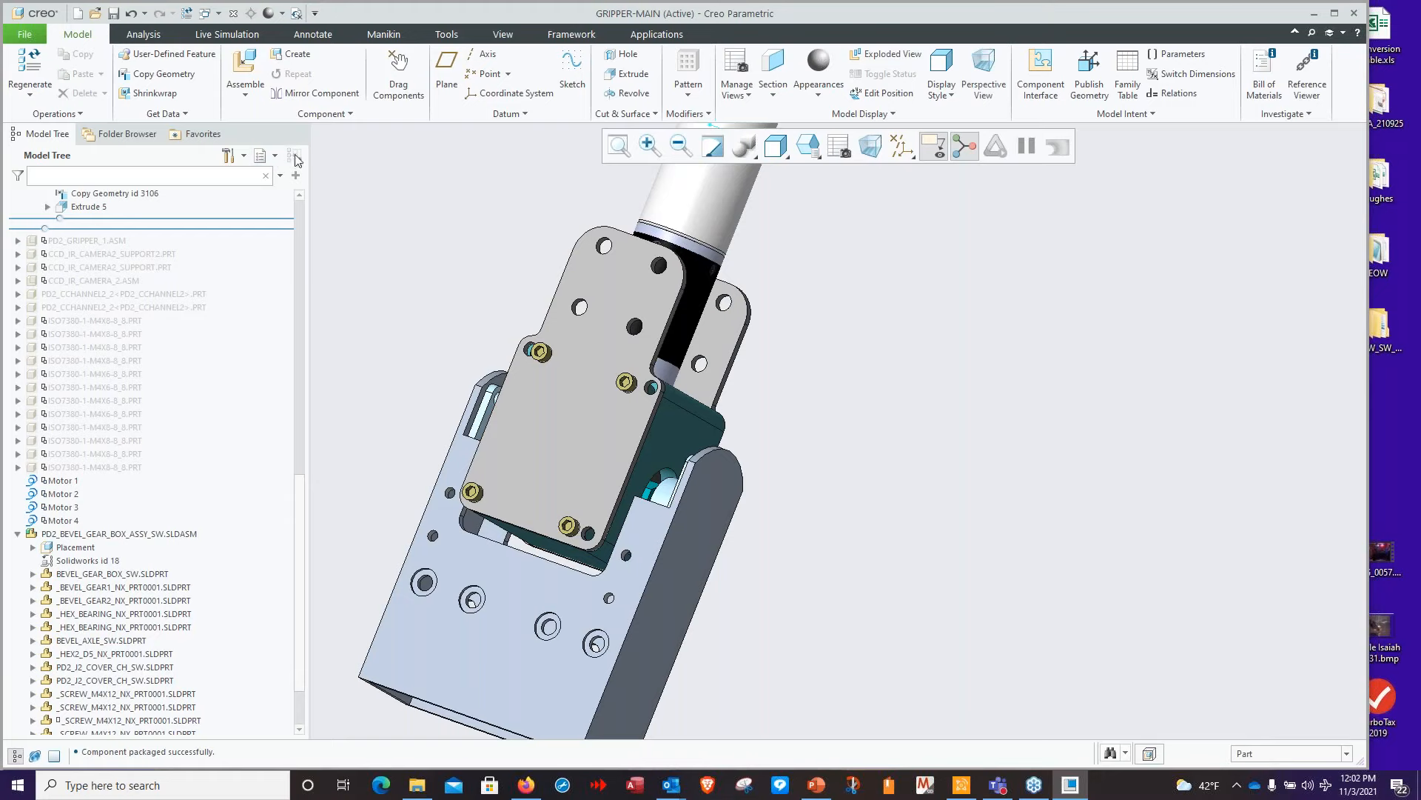
Review the item and feature types displayed by the model tree filters and accept the settings
{"action": "left_click", "coordinate": [244, 156]}
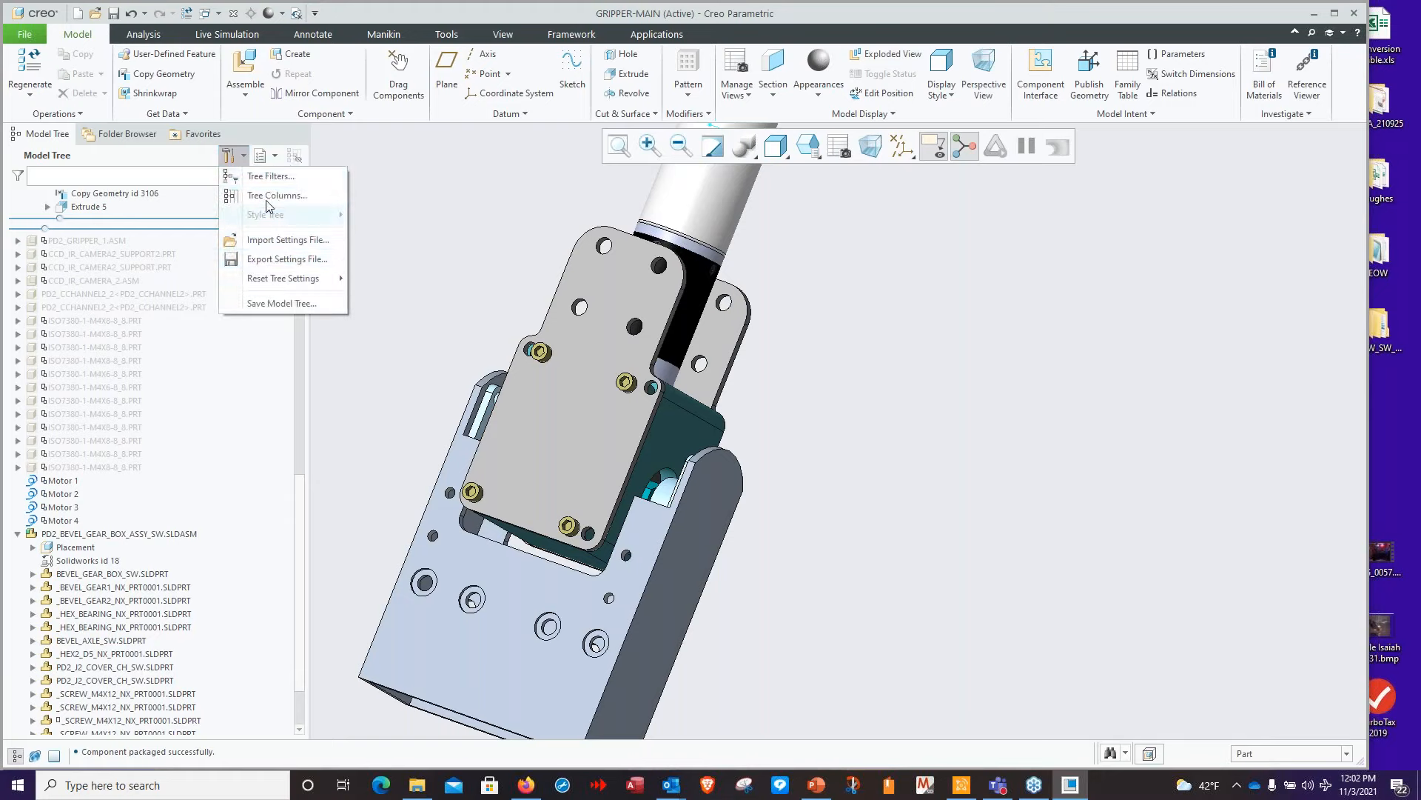
{"action": "left_click", "coordinate": [270, 178]}
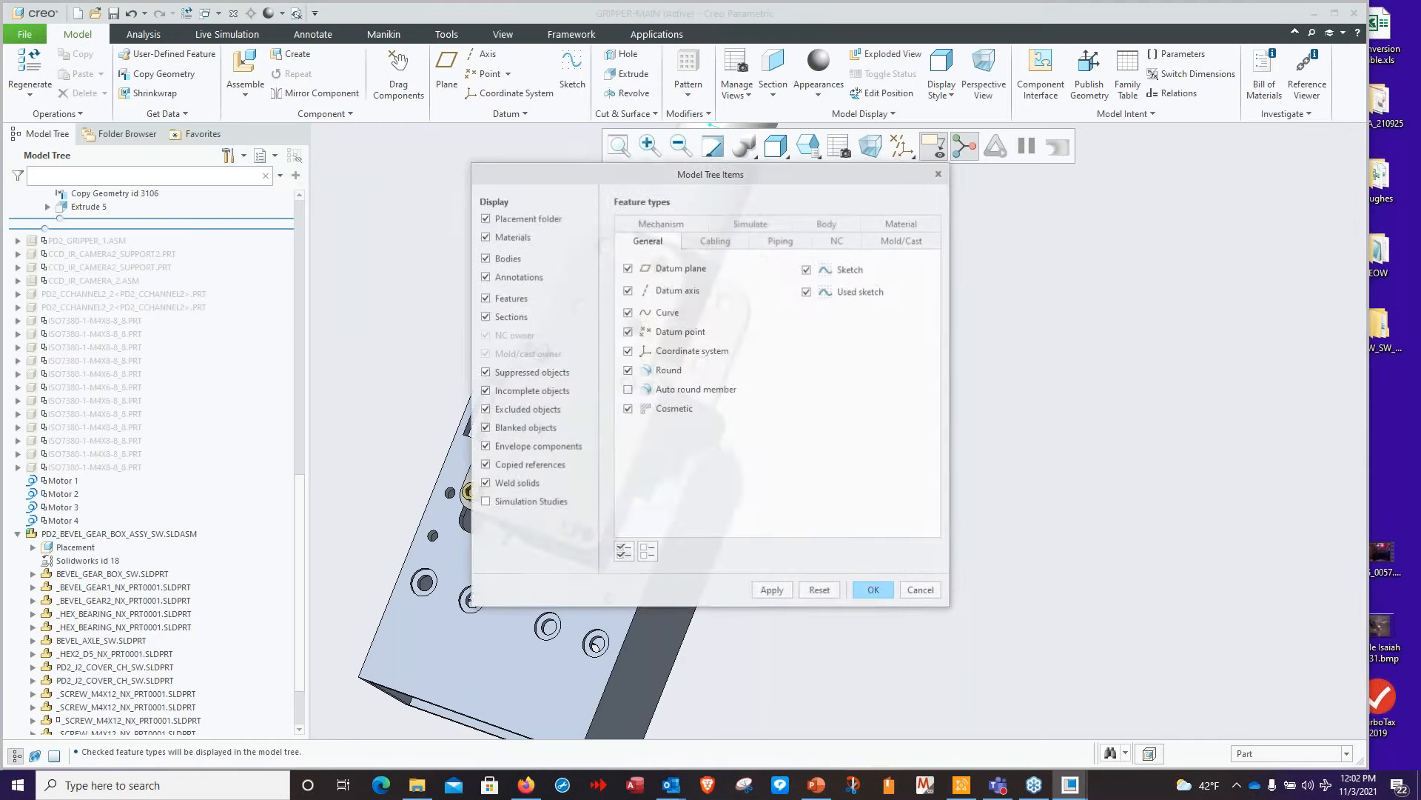
{"action": "left_click", "coordinate": [874, 591]}
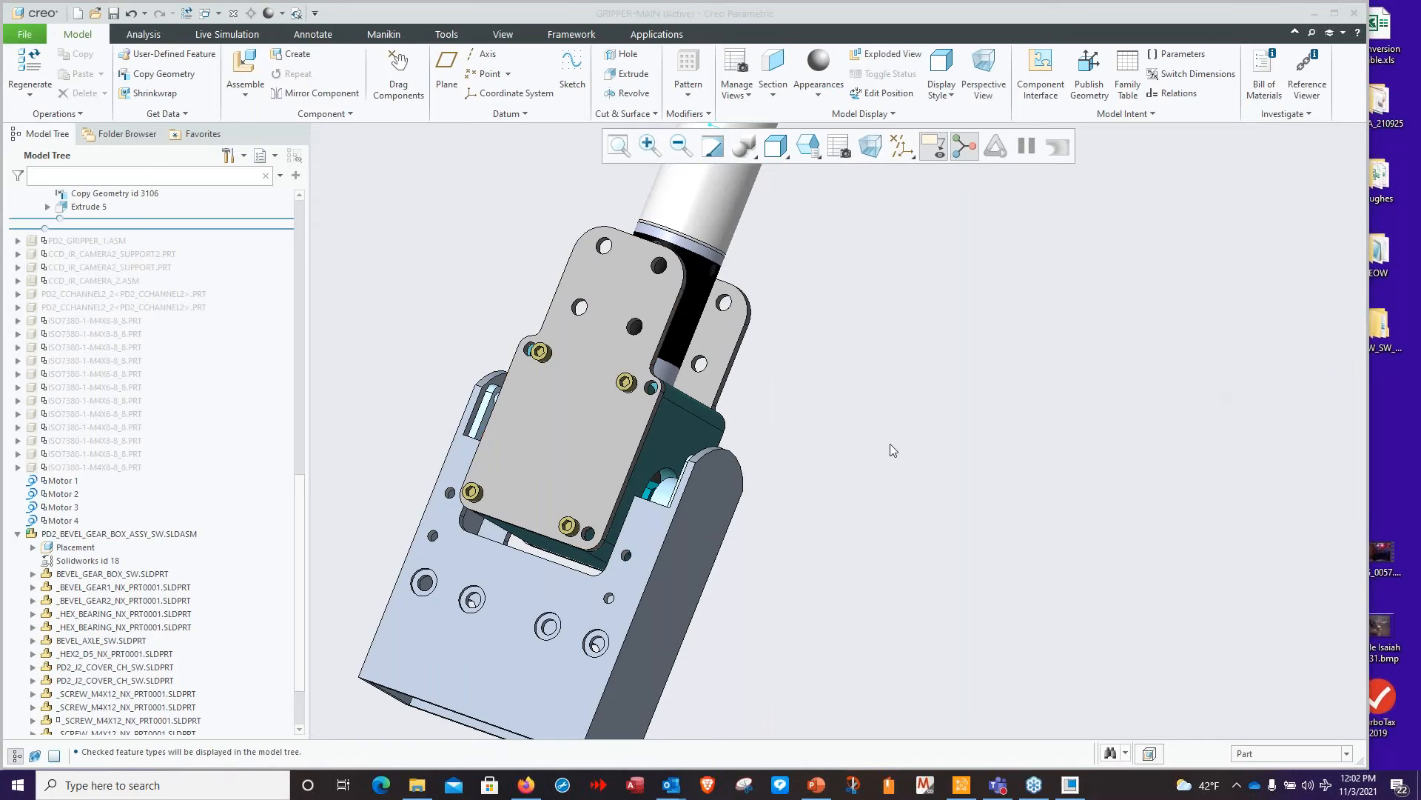
{"action": "middle_click_drag", "start_coordinate": [890, 445], "coordinate": [1019, 615]}
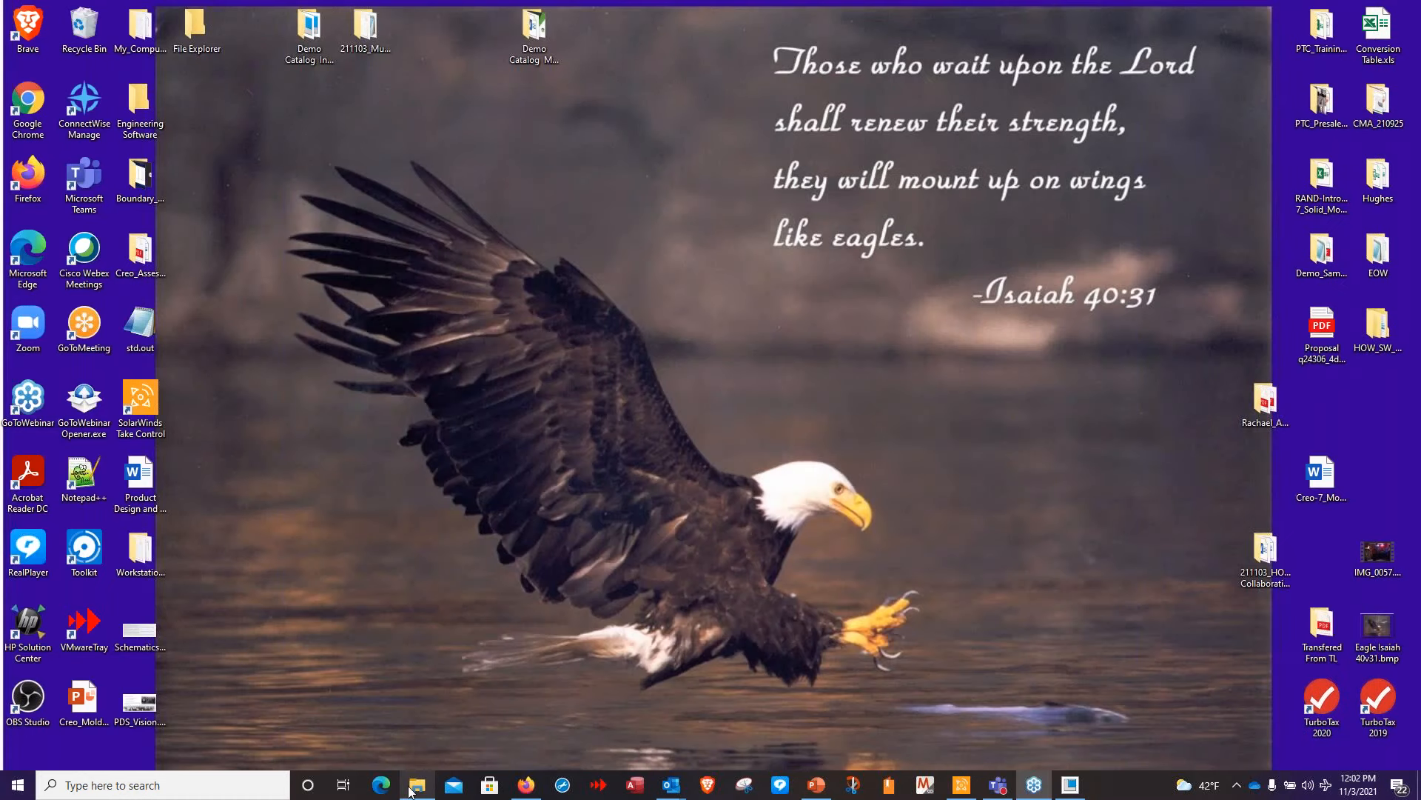
Switch to File Explorer, go up to the 211103_Multi-CAD_Collaboration_wCreo folder, and launch a new Creo Parametric session from it
{"action": "left_click", "coordinate": [416, 784]}
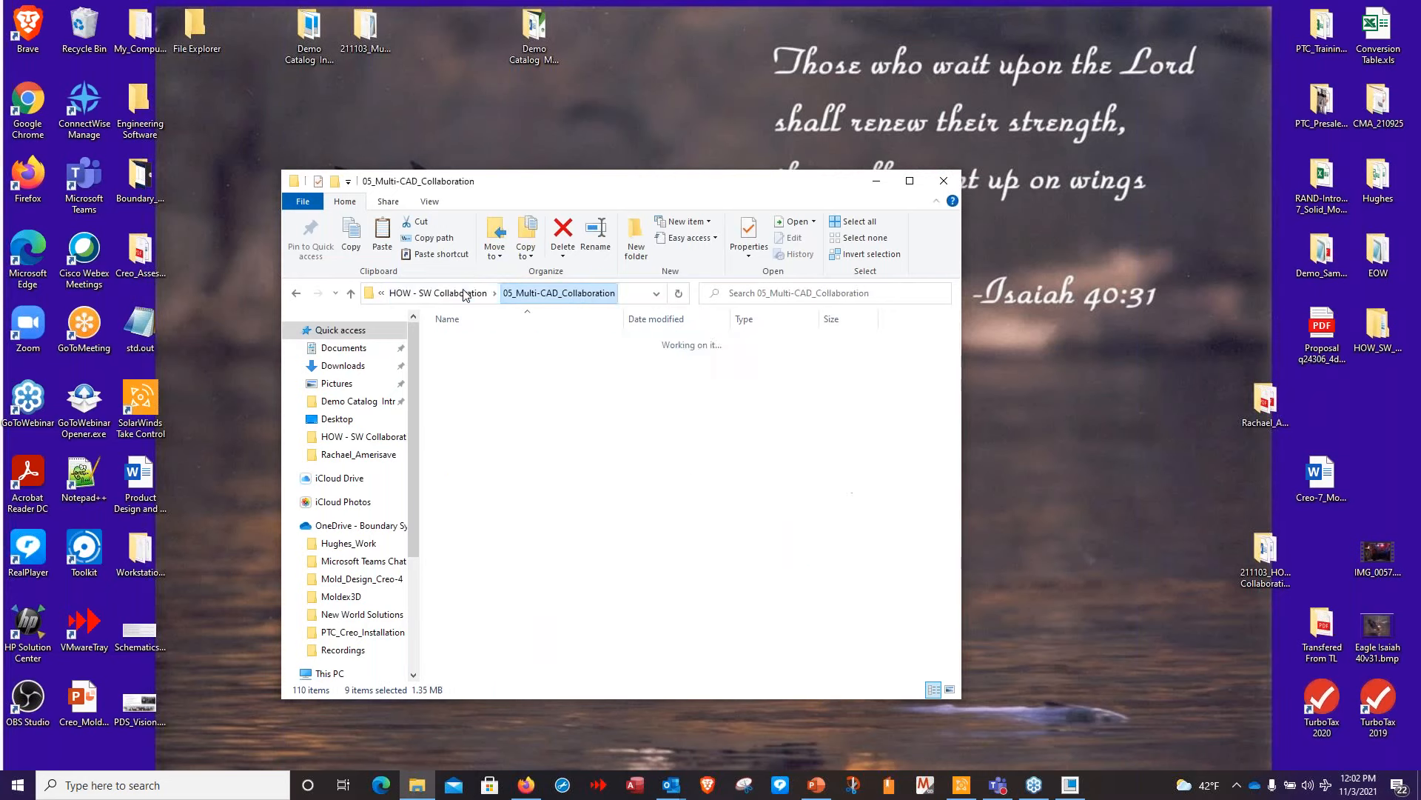
{"action": "left_click", "coordinate": [462, 295]}
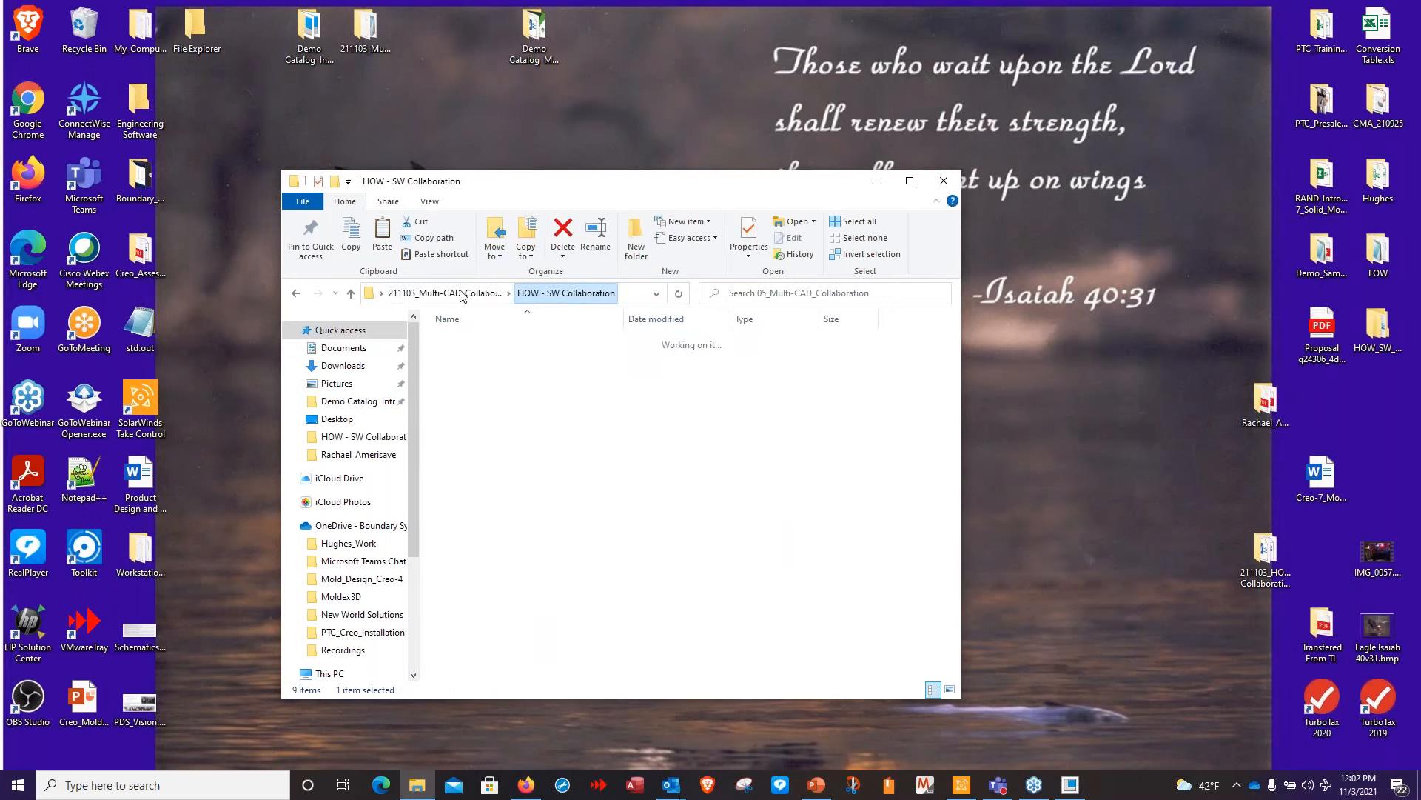
{"action": "left_click", "coordinate": [462, 295]}
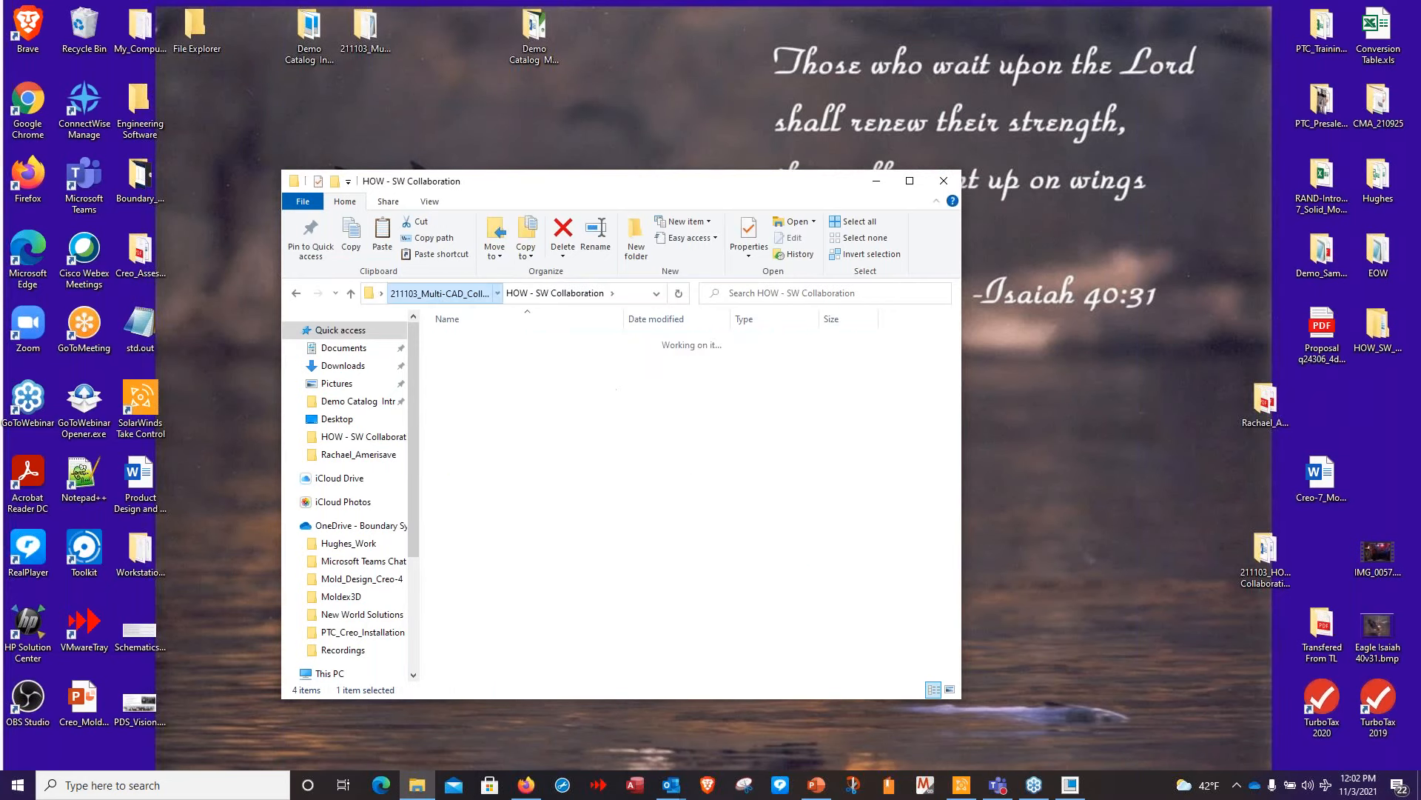
{"action": "double_click", "coordinate": [499, 387]}
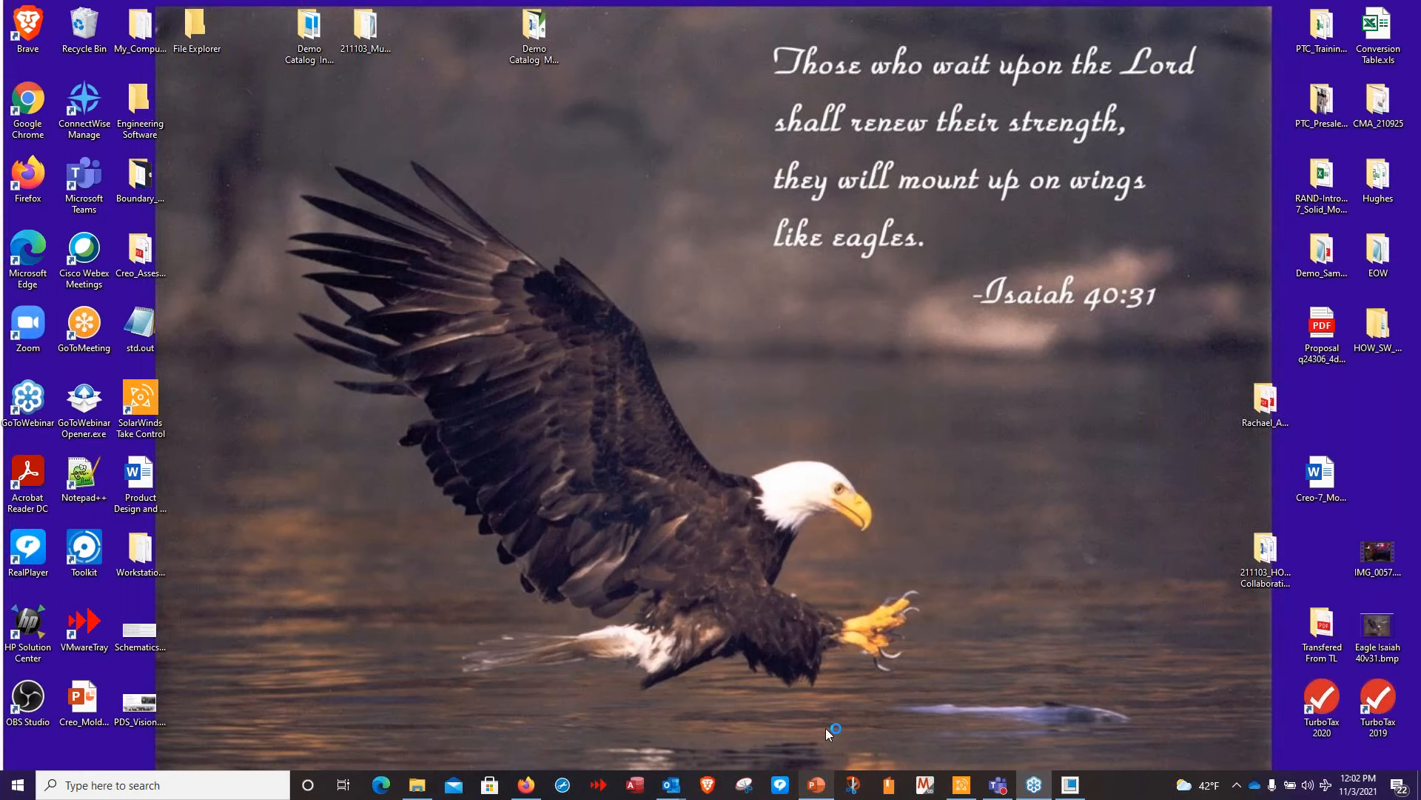
Return to the Creo GRIPPER-MAIN assembly, redefine the placement of PD2_BEVEL_GEAR_BOX_ASSY_SW with a new set of constraint type Automatic, and accept it
{"action": "left_click", "coordinate": [817, 784]}
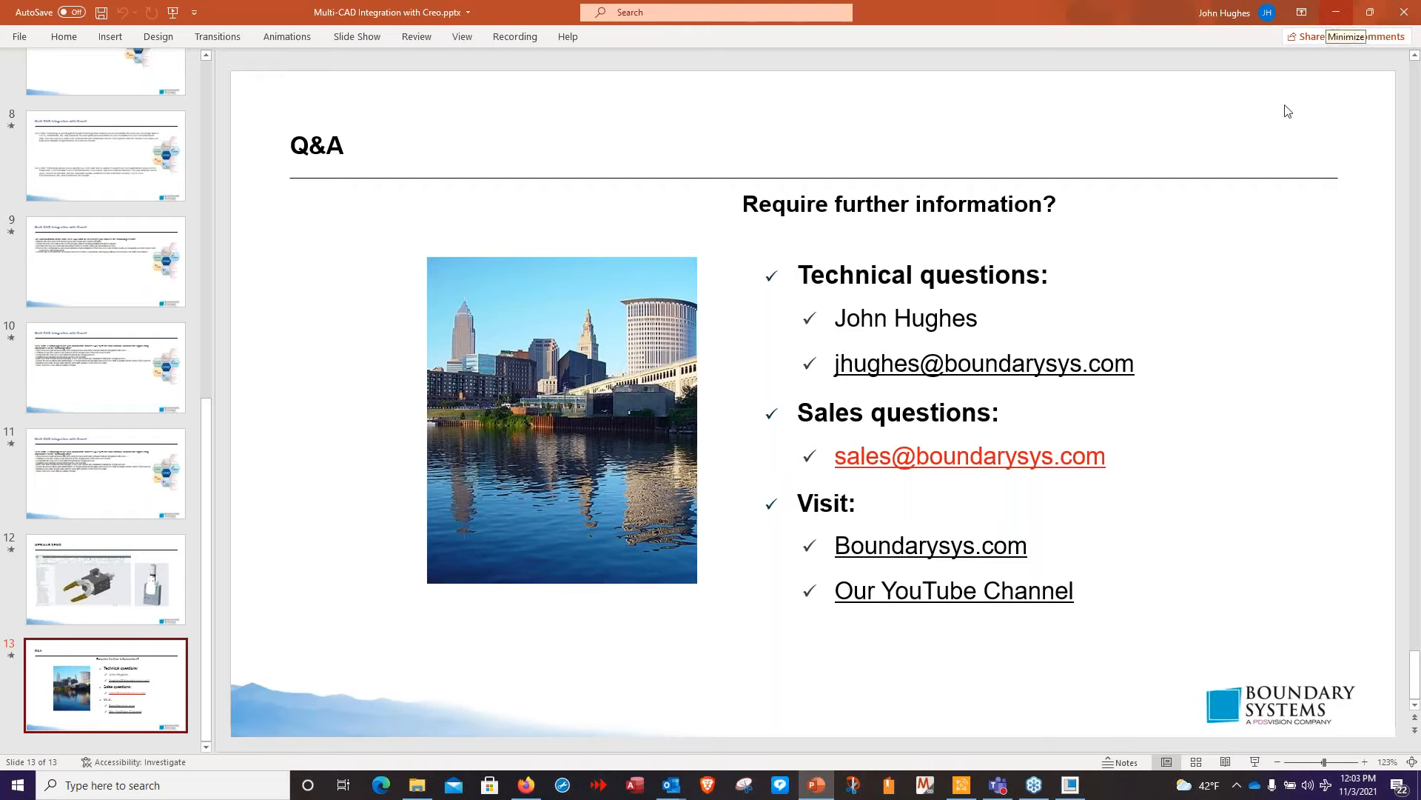
{"action": "left_click", "coordinate": [1079, 791]}
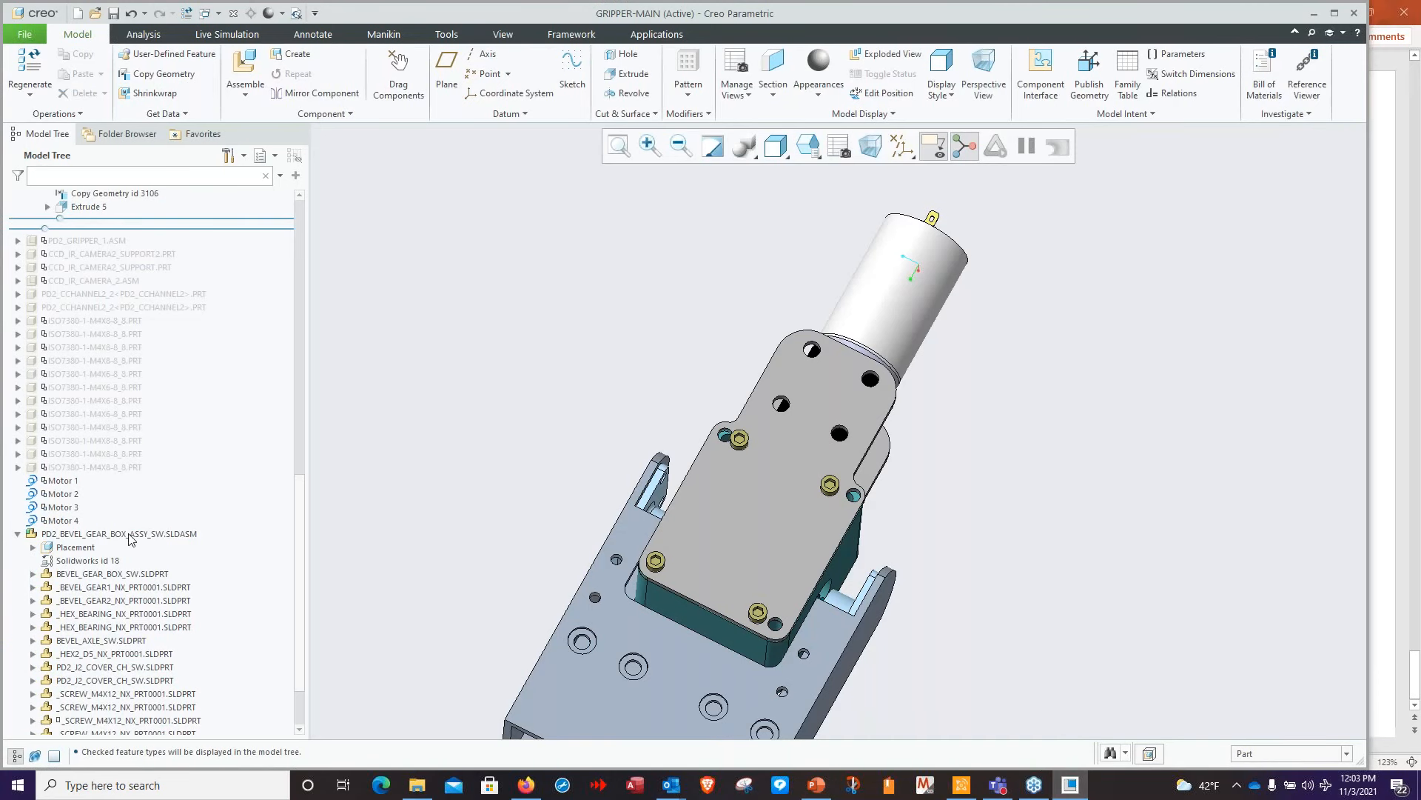
{"action": "left_click", "coordinate": [129, 535]}
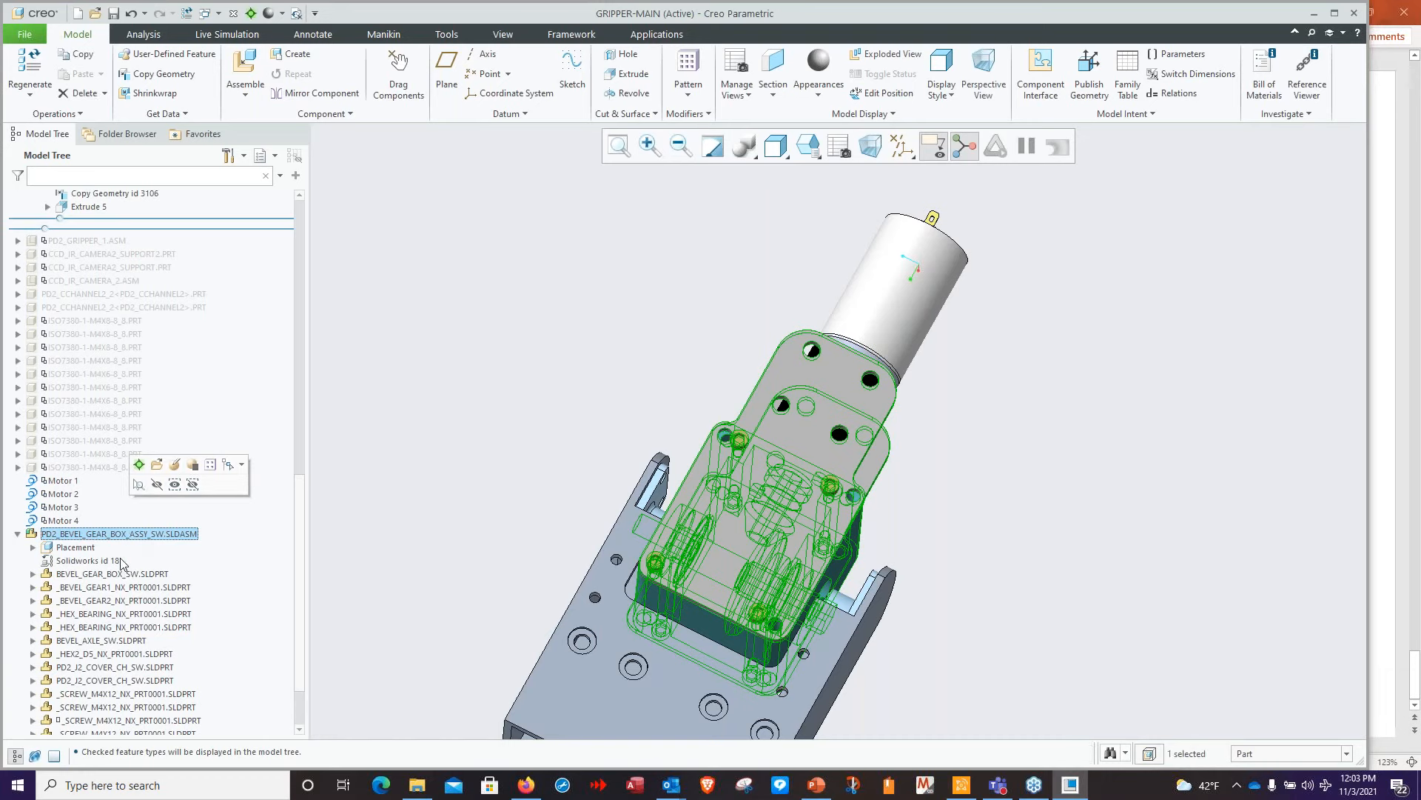
{"action": "left_click", "coordinate": [175, 464]}
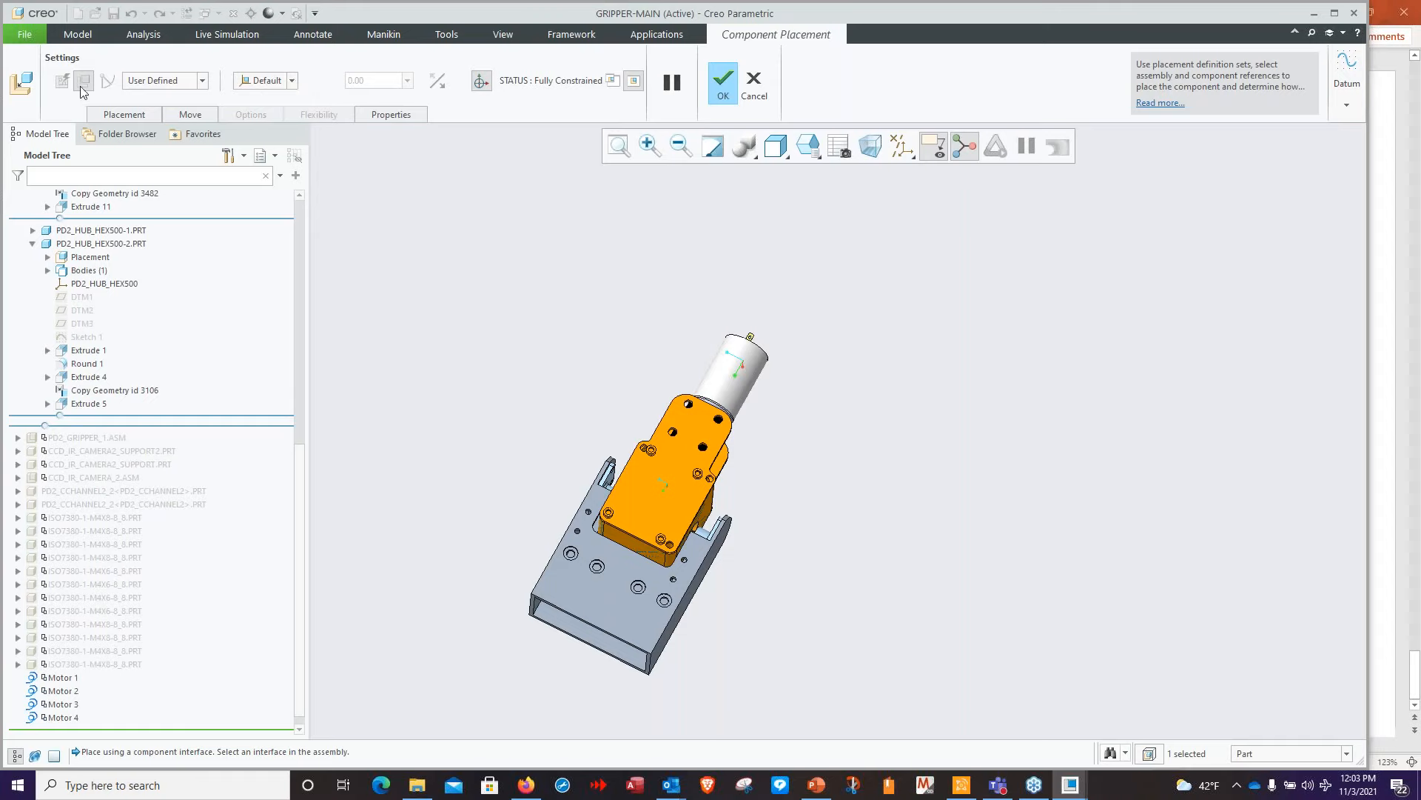
{"action": "left_click", "coordinate": [125, 115]}
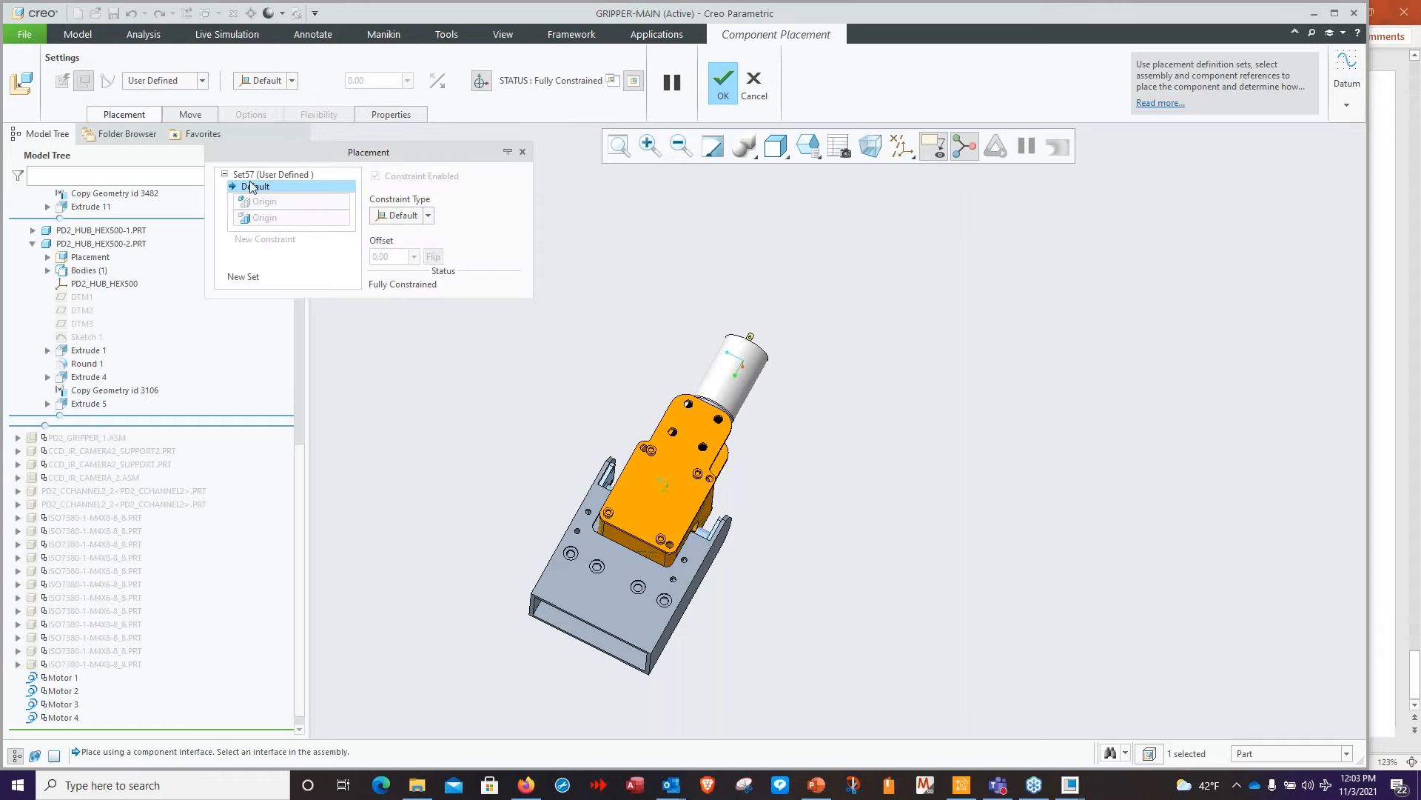
{"action": "left_click", "coordinate": [244, 277]}
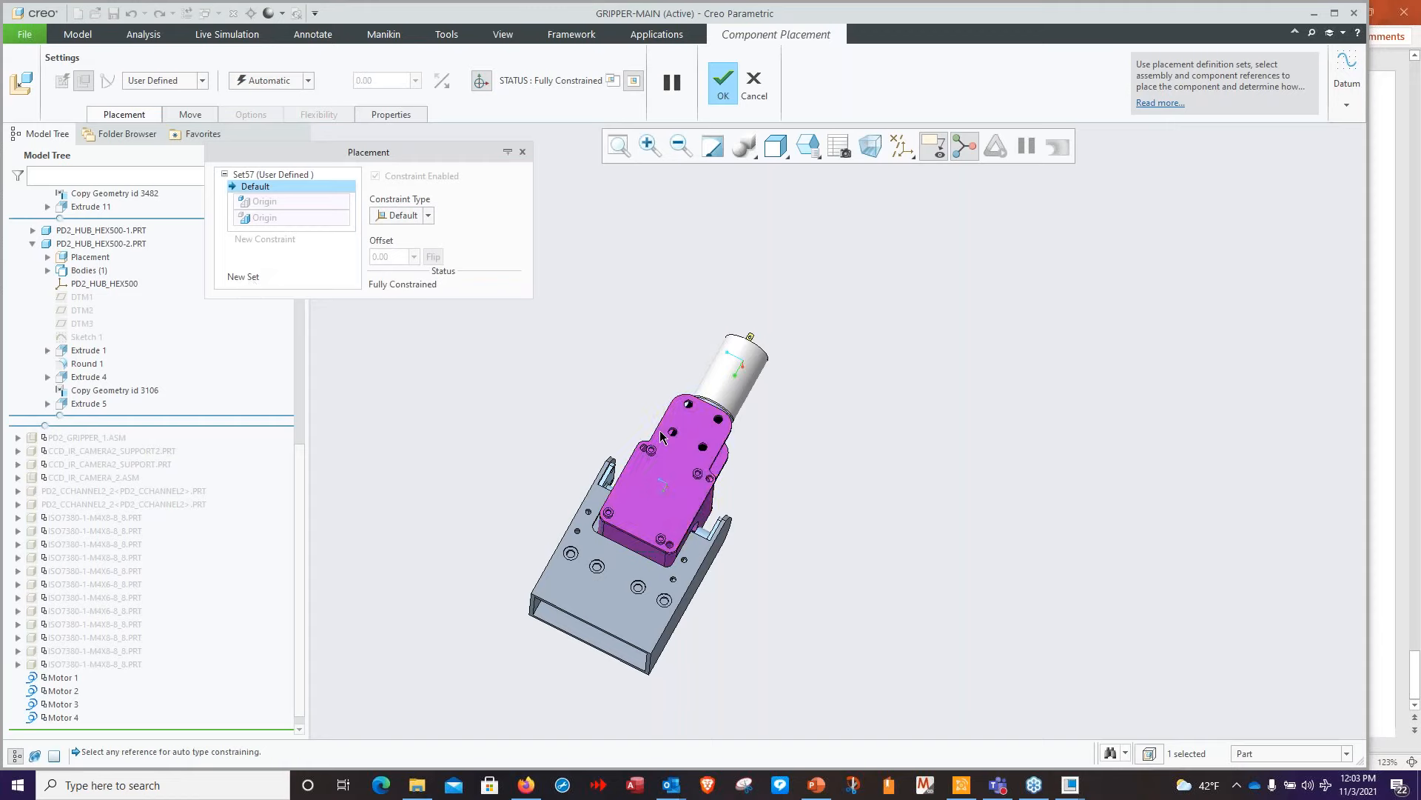
{"action": "scroll", "coordinate": [765, 526], "scroll_direction": "up", "scroll_amount": 8}
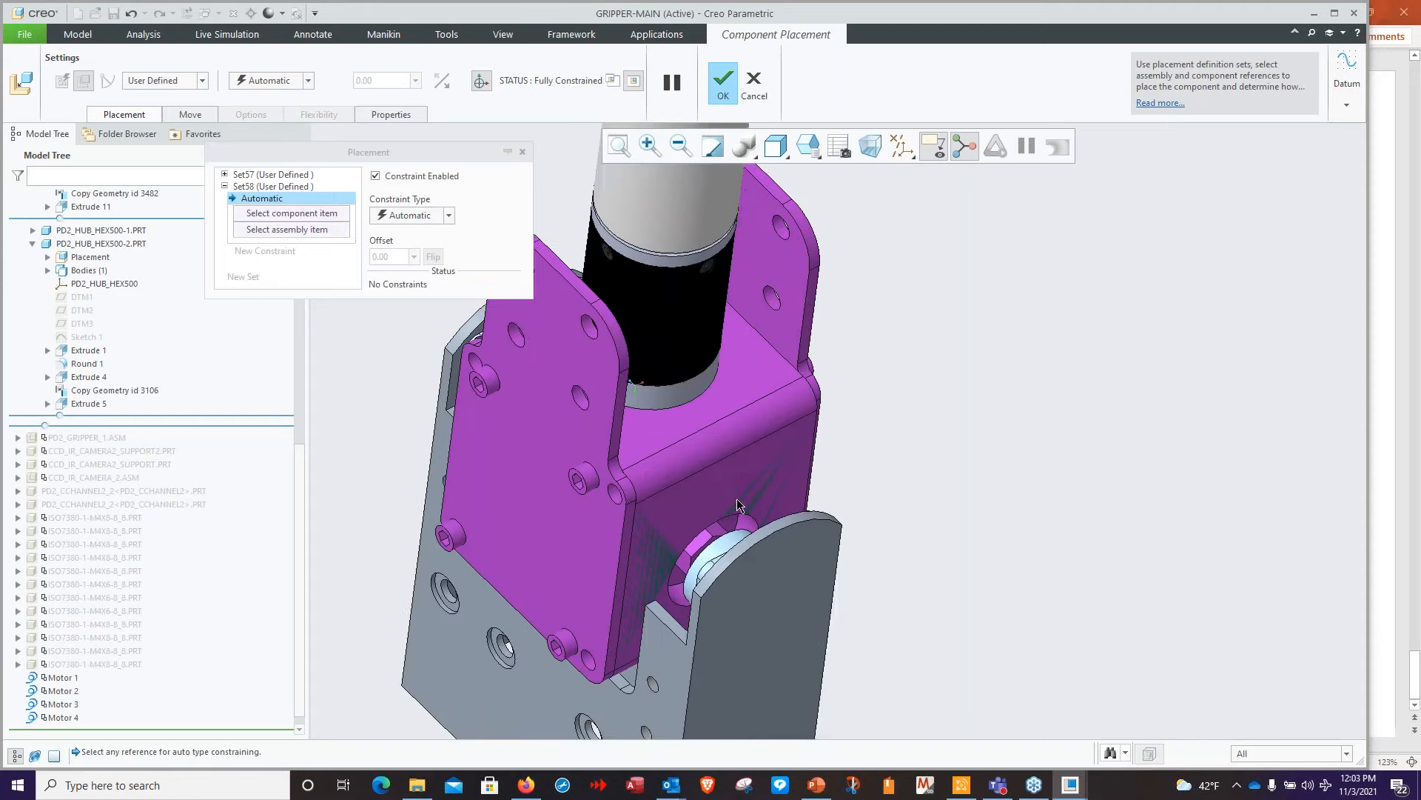
{"action": "left_click", "coordinate": [450, 218]}
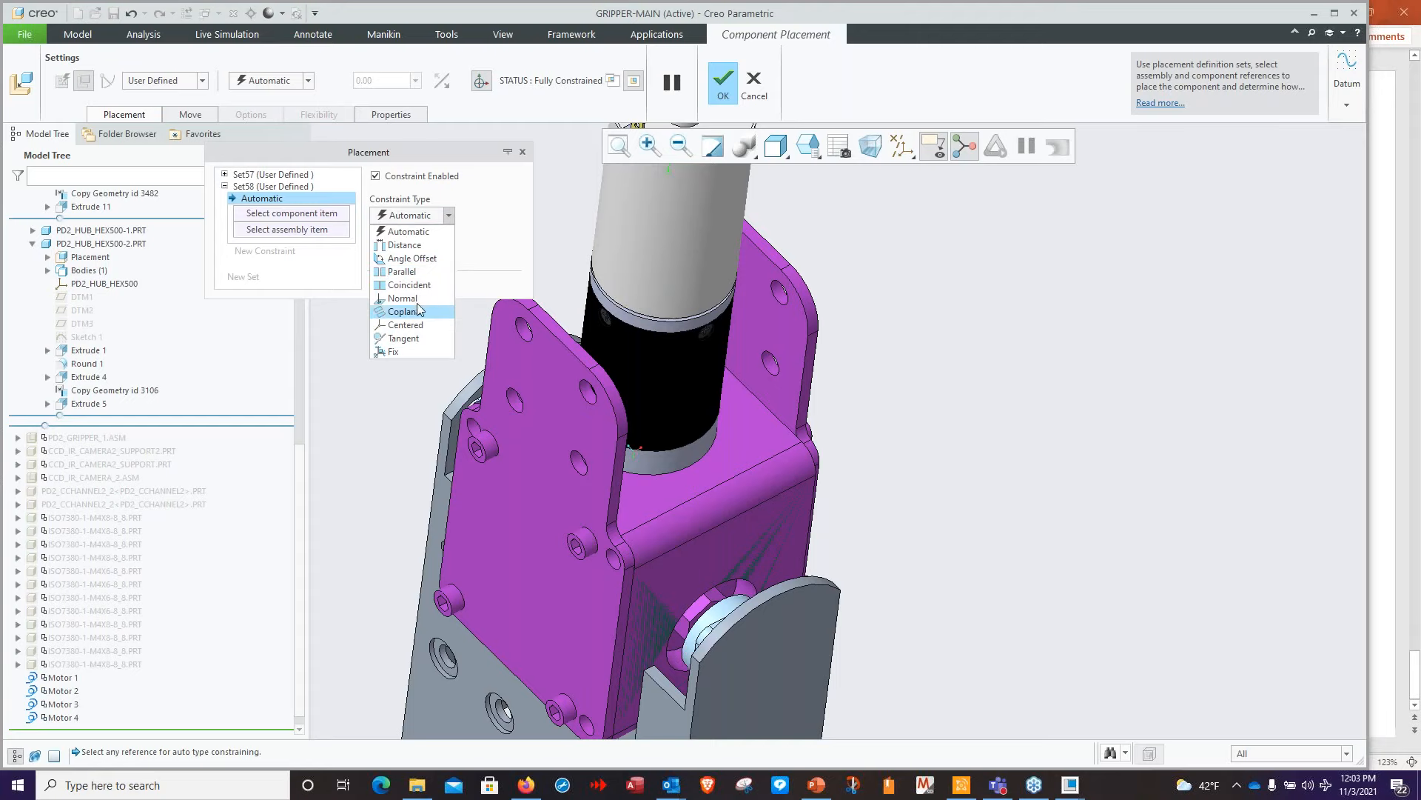
{"action": "left_click", "coordinate": [428, 231]}
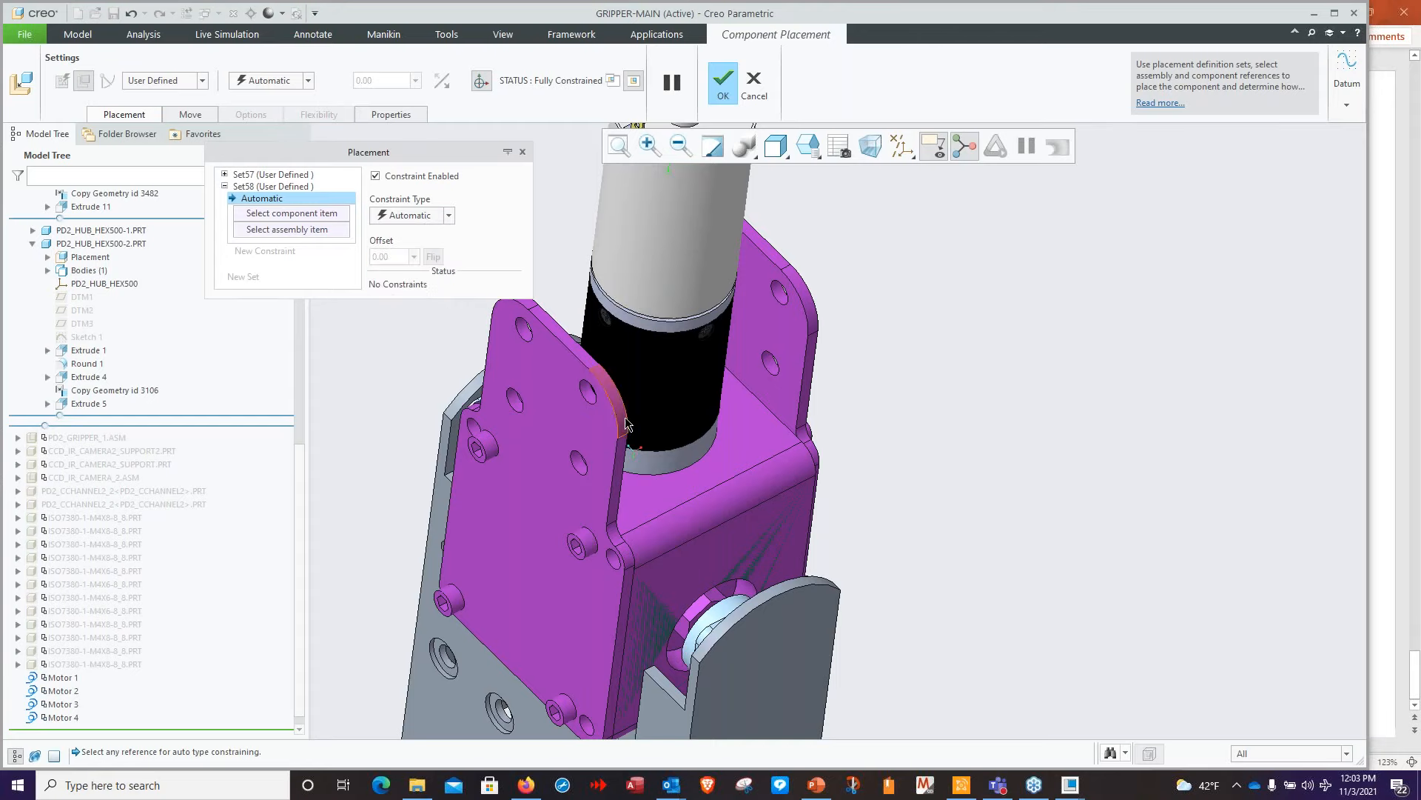
{"action": "scroll", "coordinate": [630, 414], "scroll_direction": "up", "scroll_amount": 5}
{"action": "scroll", "coordinate": [846, 394], "scroll_direction": "down", "scroll_amount": 5}
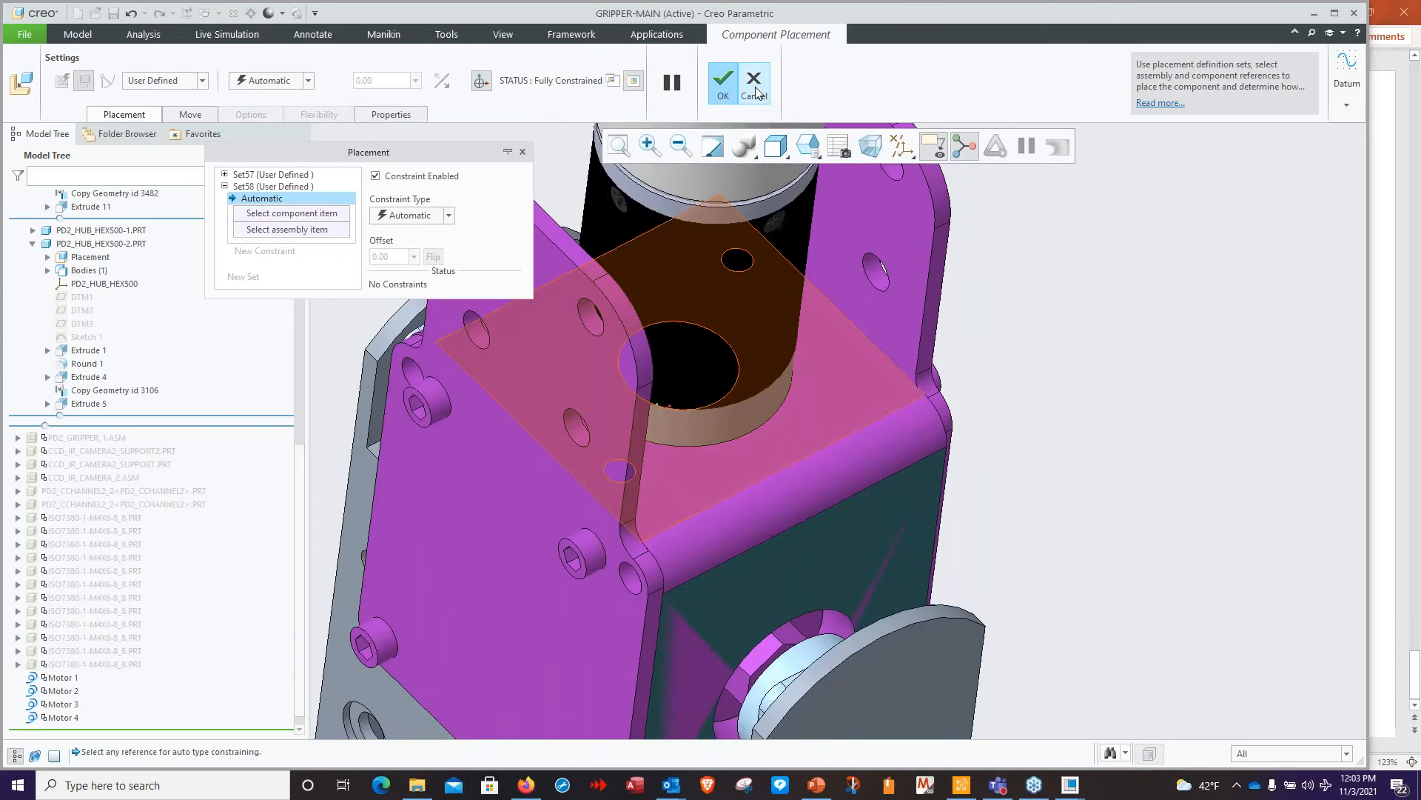
{"action": "left_click", "coordinate": [725, 90]}
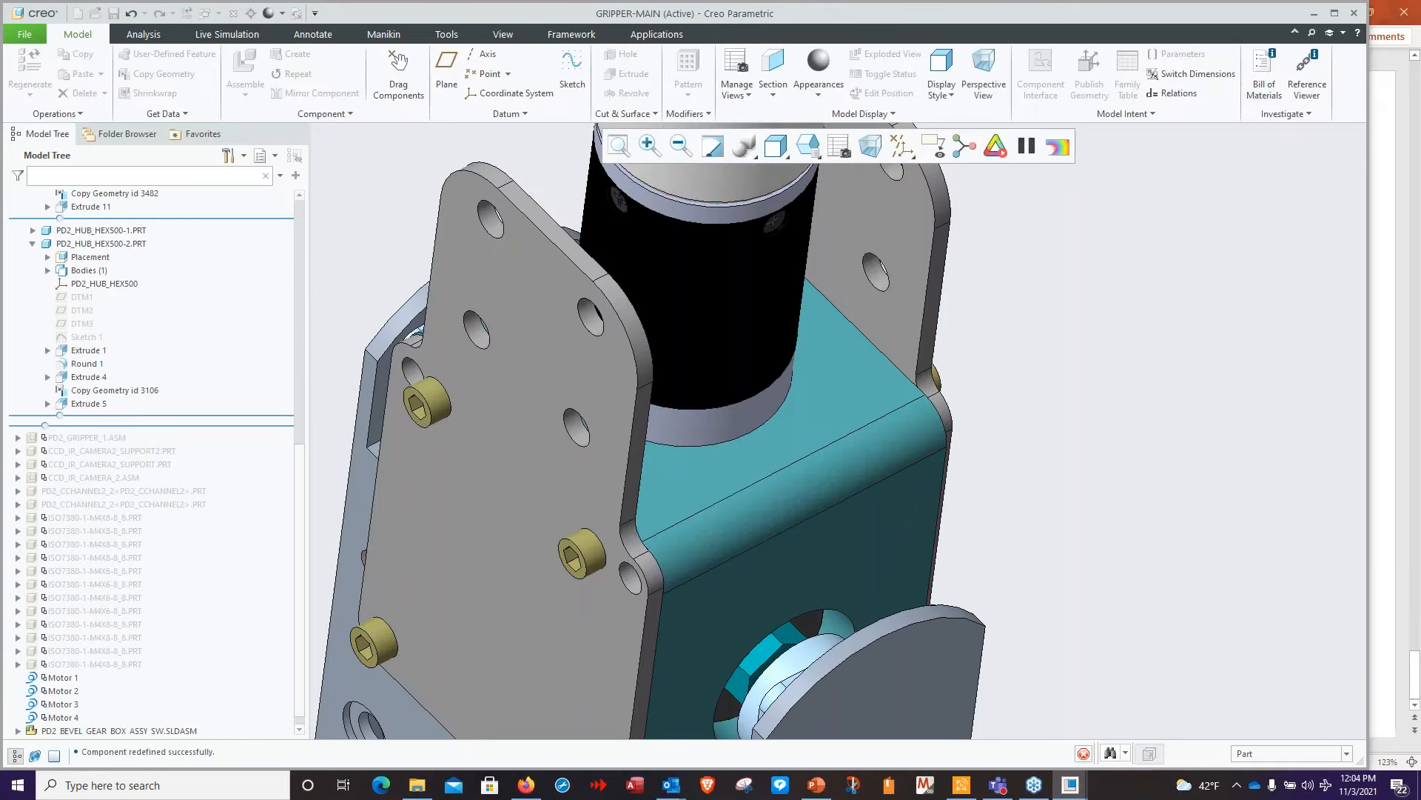
Switch to the new Creo Parametric session, continuing fresh without retrieving the last session's files and closing the Resource Center
{"action": "left_click", "coordinate": [1379, 116]}
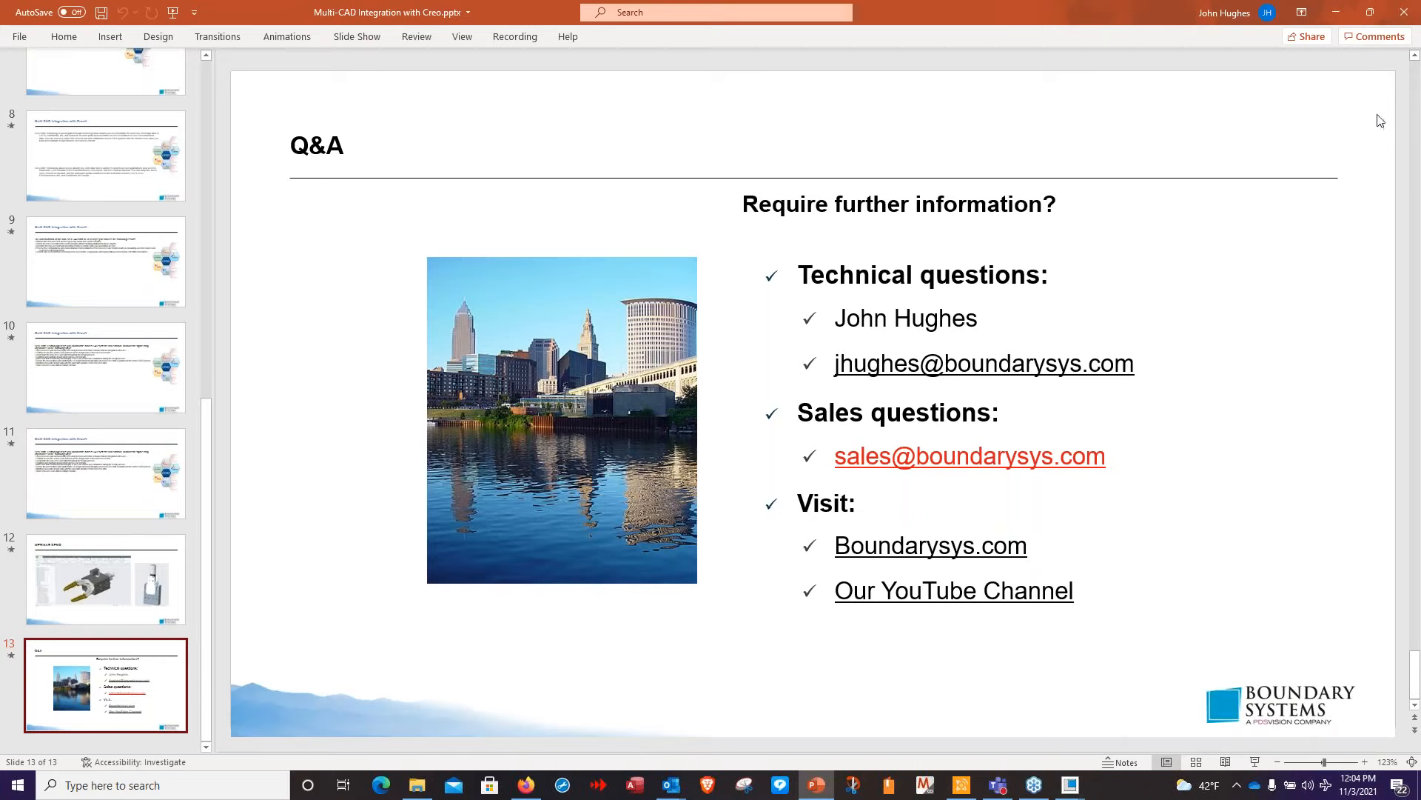
{"action": "left_click", "coordinate": [1069, 786]}
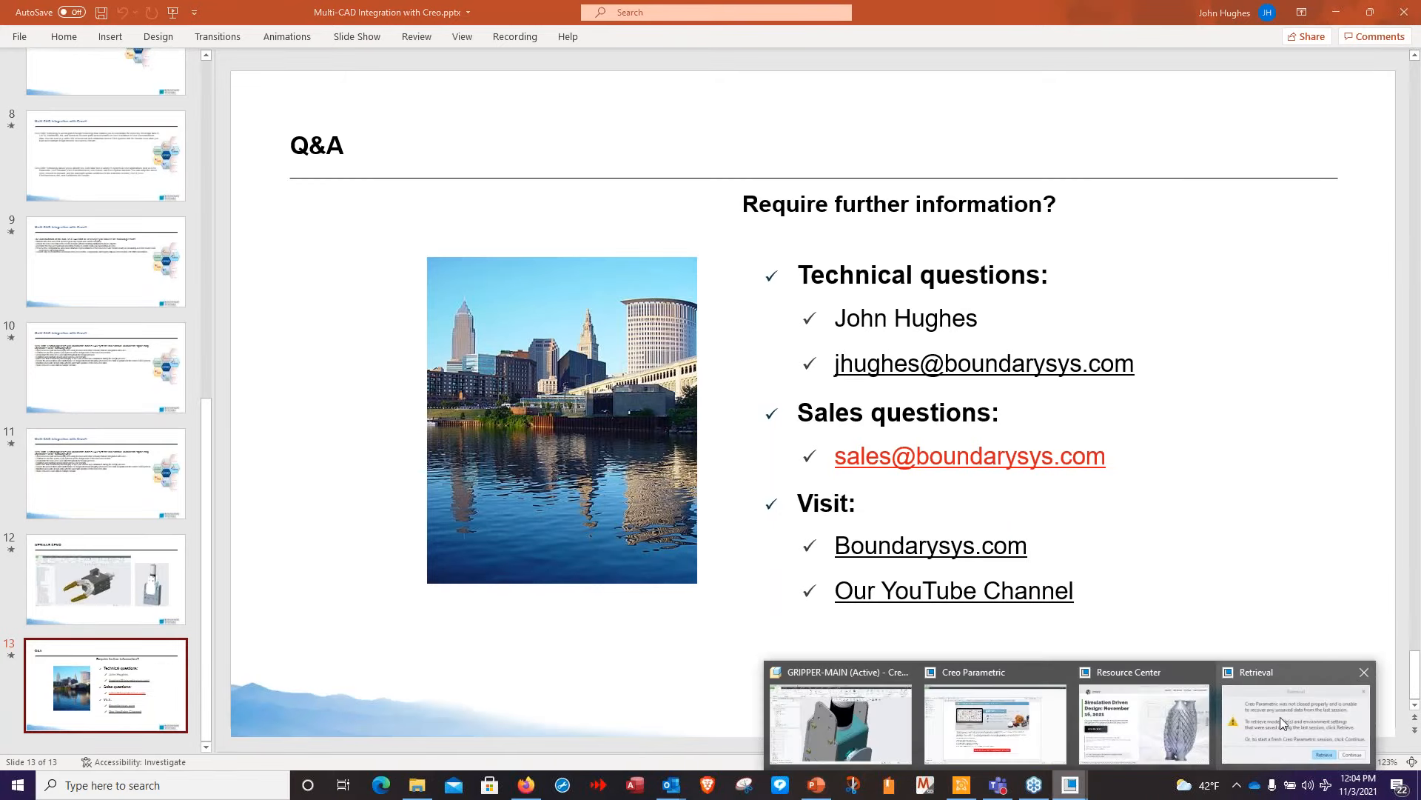
{"action": "mouse_move", "coordinate": [1280, 716]}
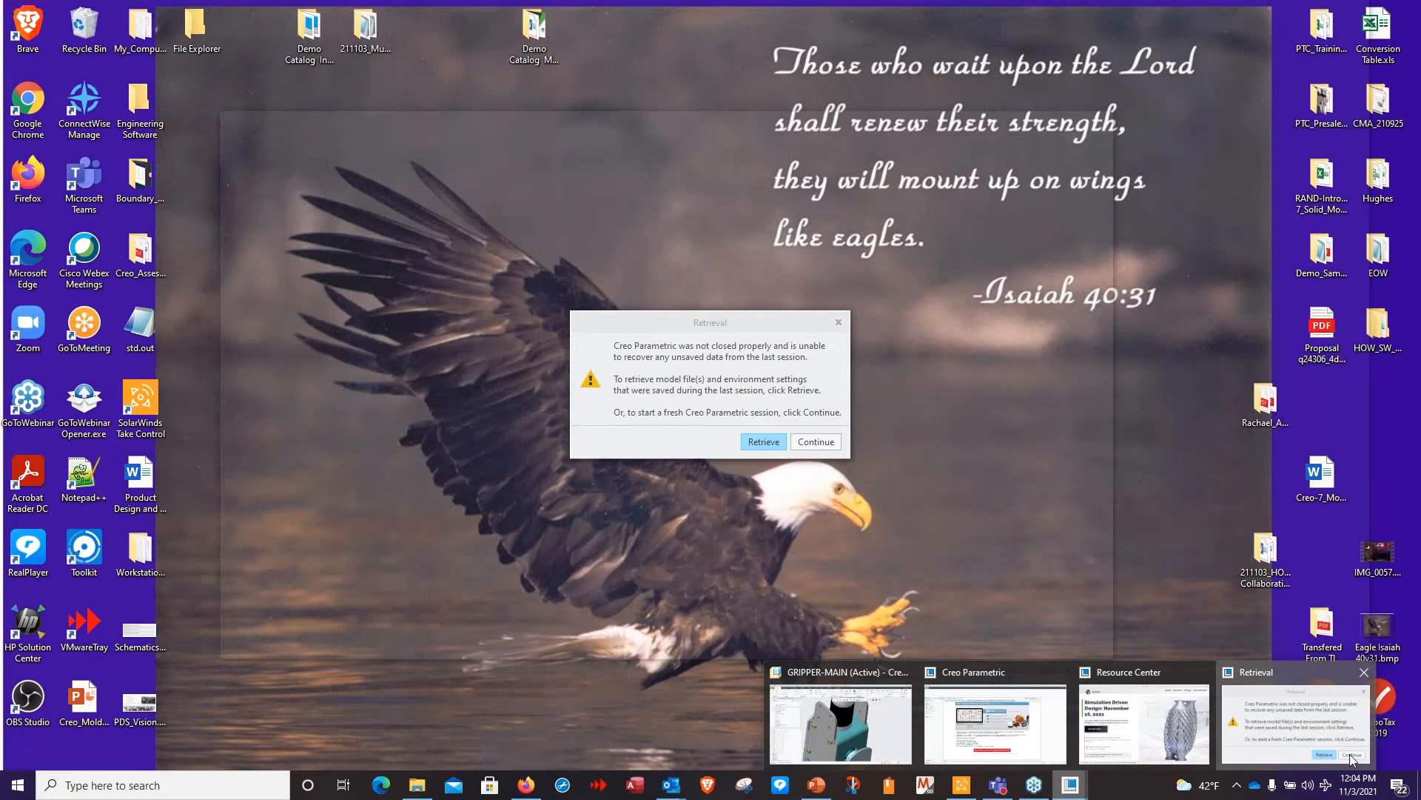
{"action": "left_click", "coordinate": [1349, 755]}
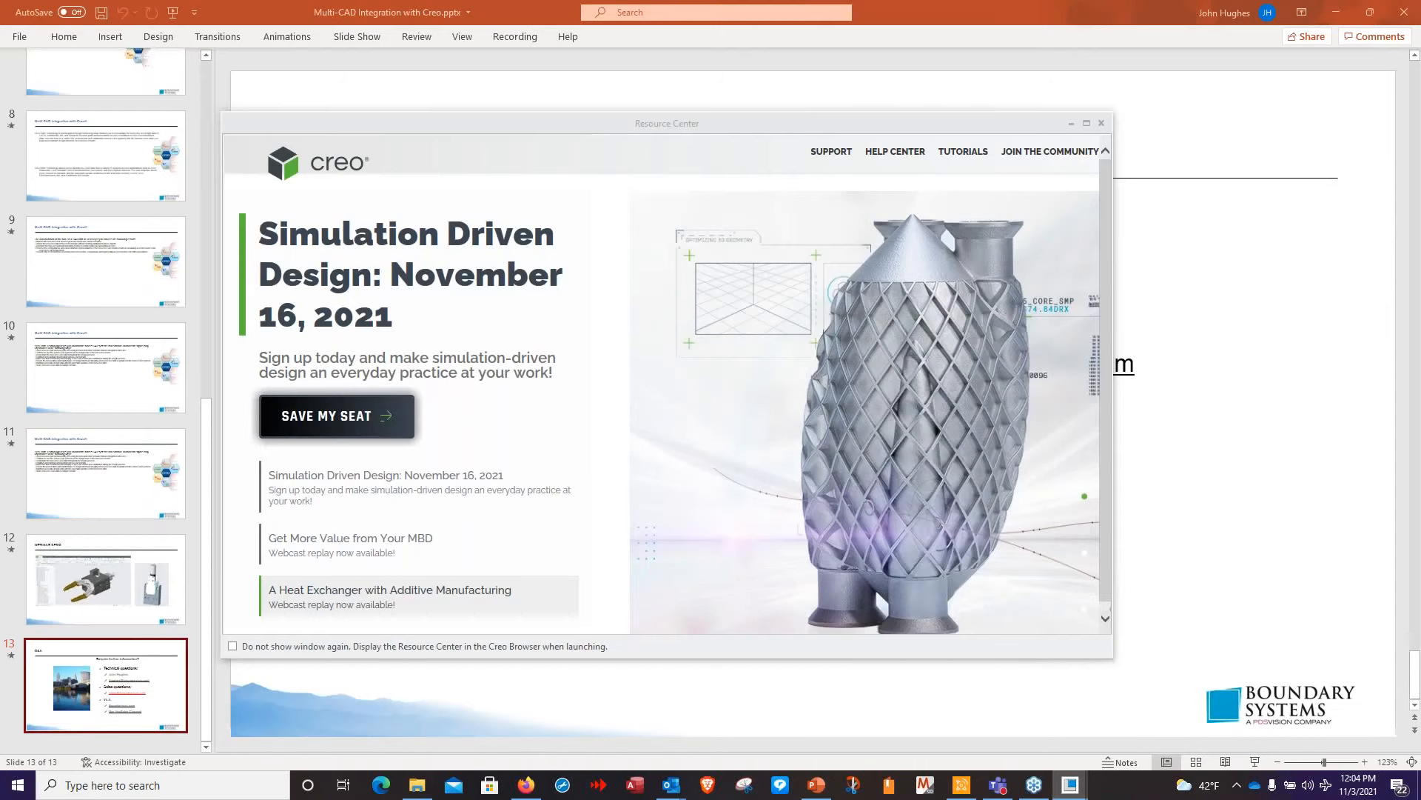
{"action": "left_click", "coordinate": [1101, 123]}
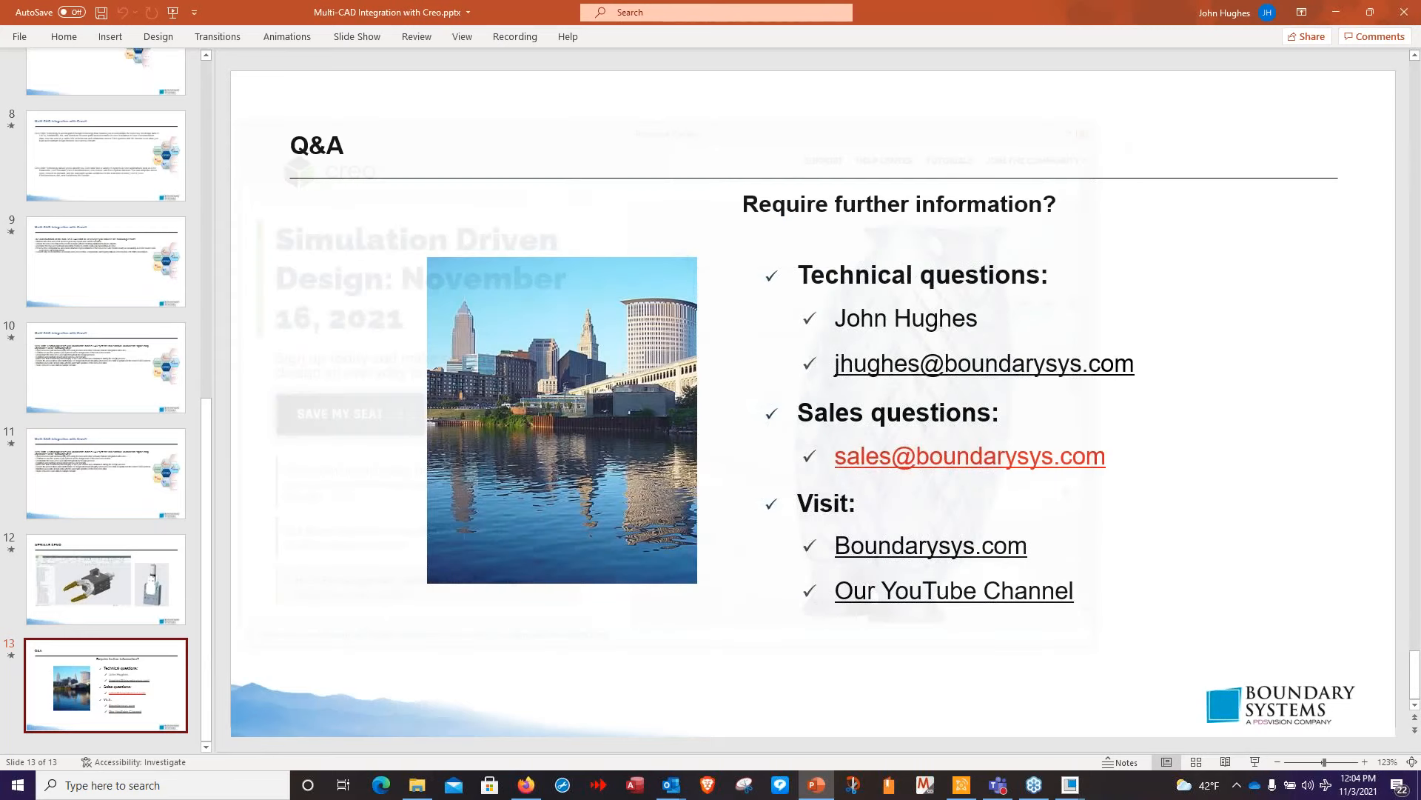
{"action": "mouse_move", "coordinate": [1070, 785]}
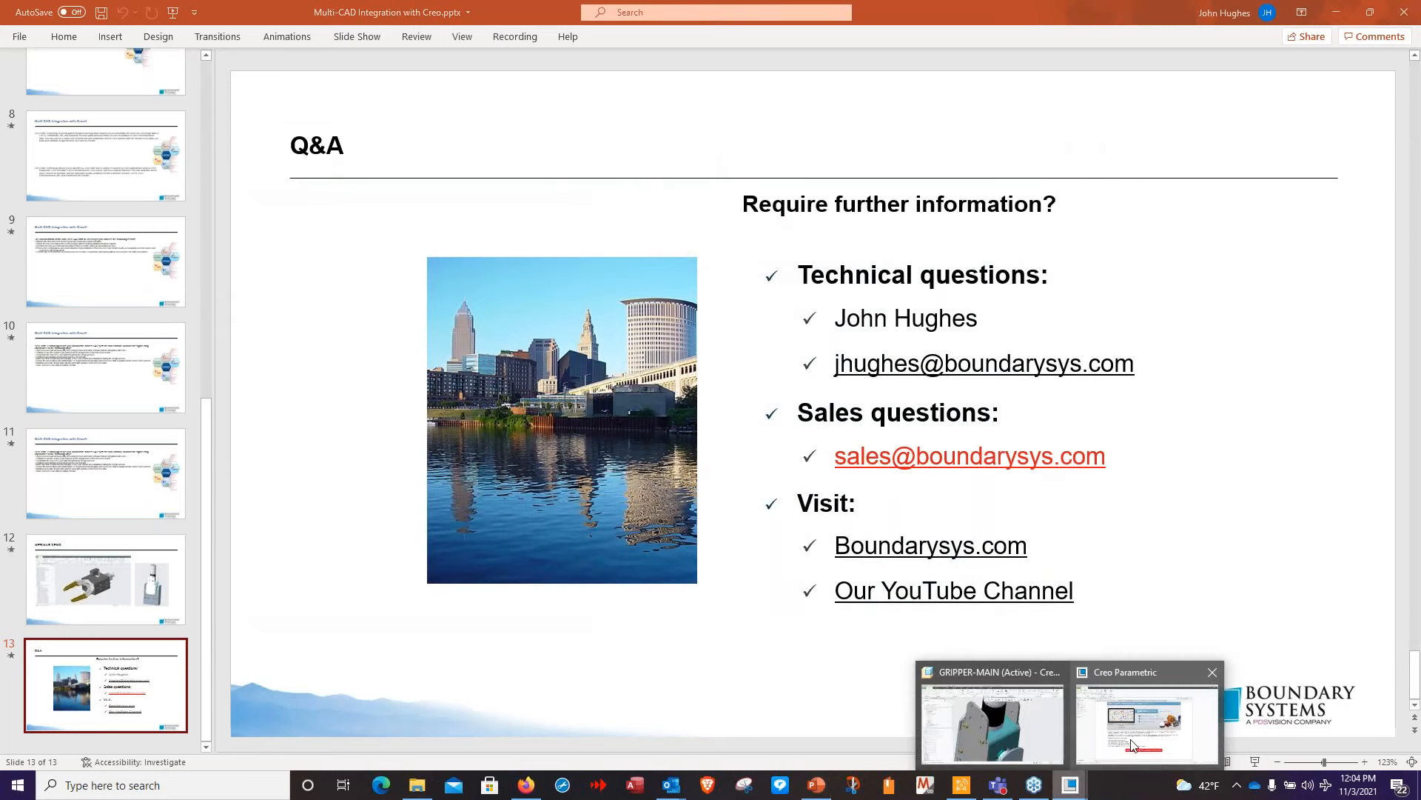
{"action": "mouse_move", "coordinate": [1132, 744]}
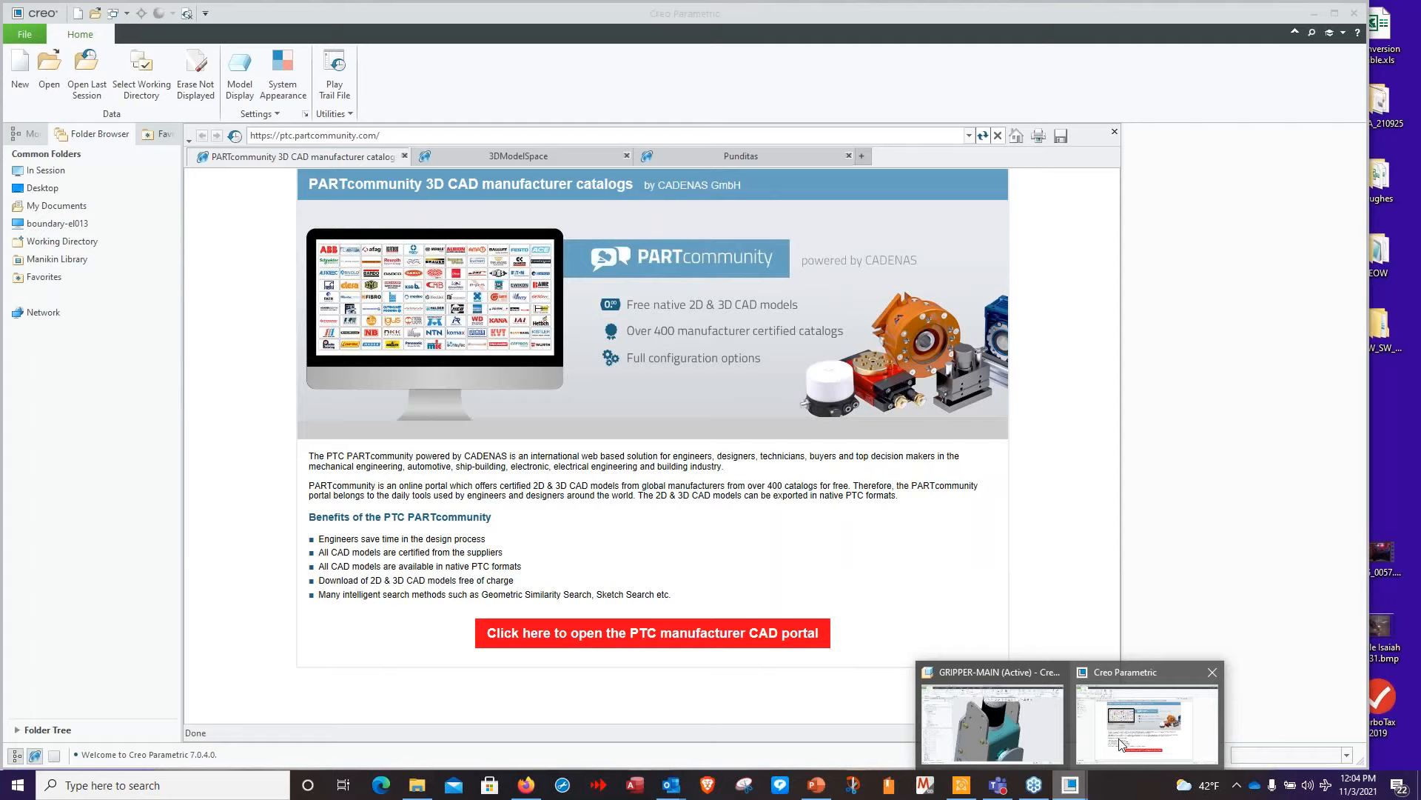
{"action": "left_click", "coordinate": [1120, 744]}
Set the working directory to the Demo_02 folder inside HOW - SW Collaboration\05_Multi-CAD_Collaboration
{"action": "left_click", "coordinate": [141, 75]}
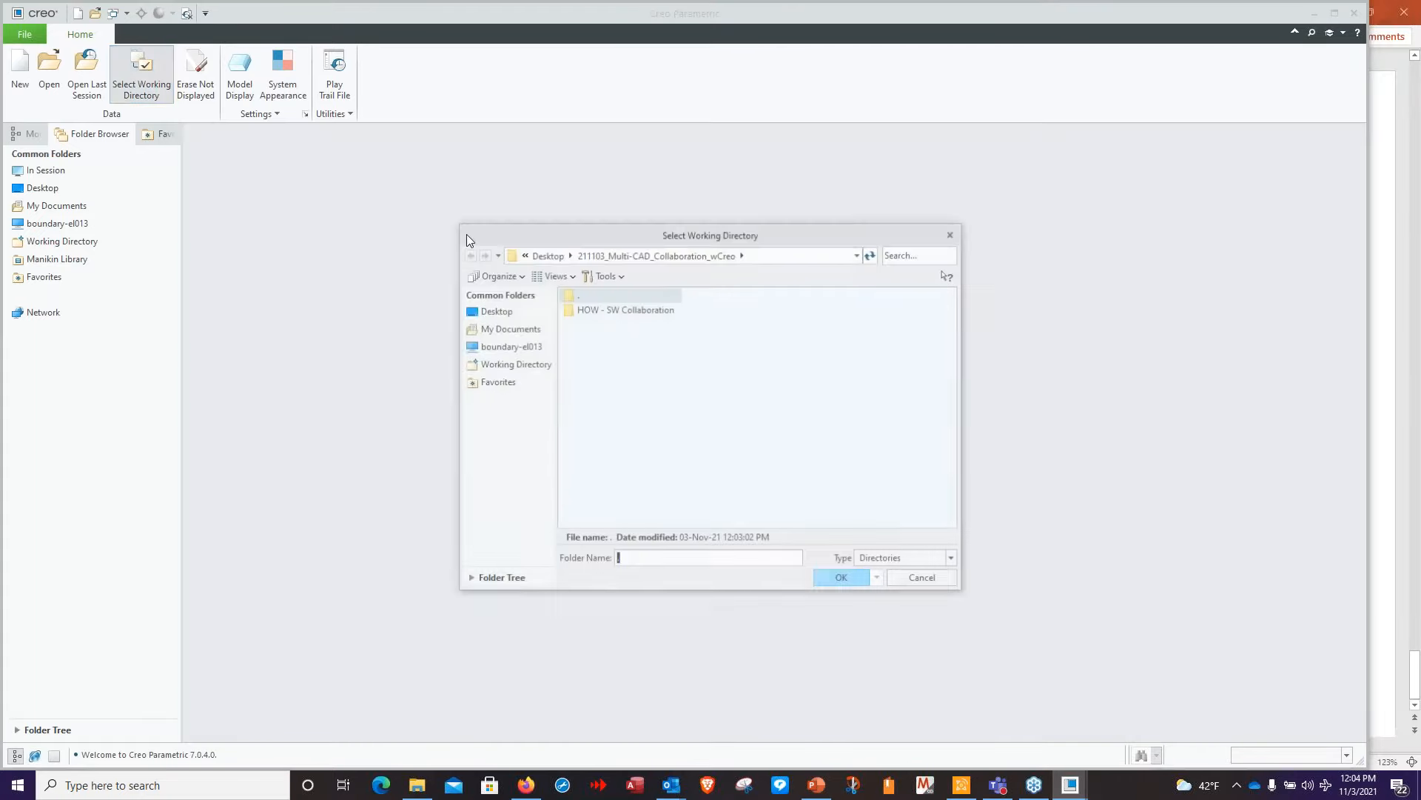
{"action": "double_click", "coordinate": [635, 309]}
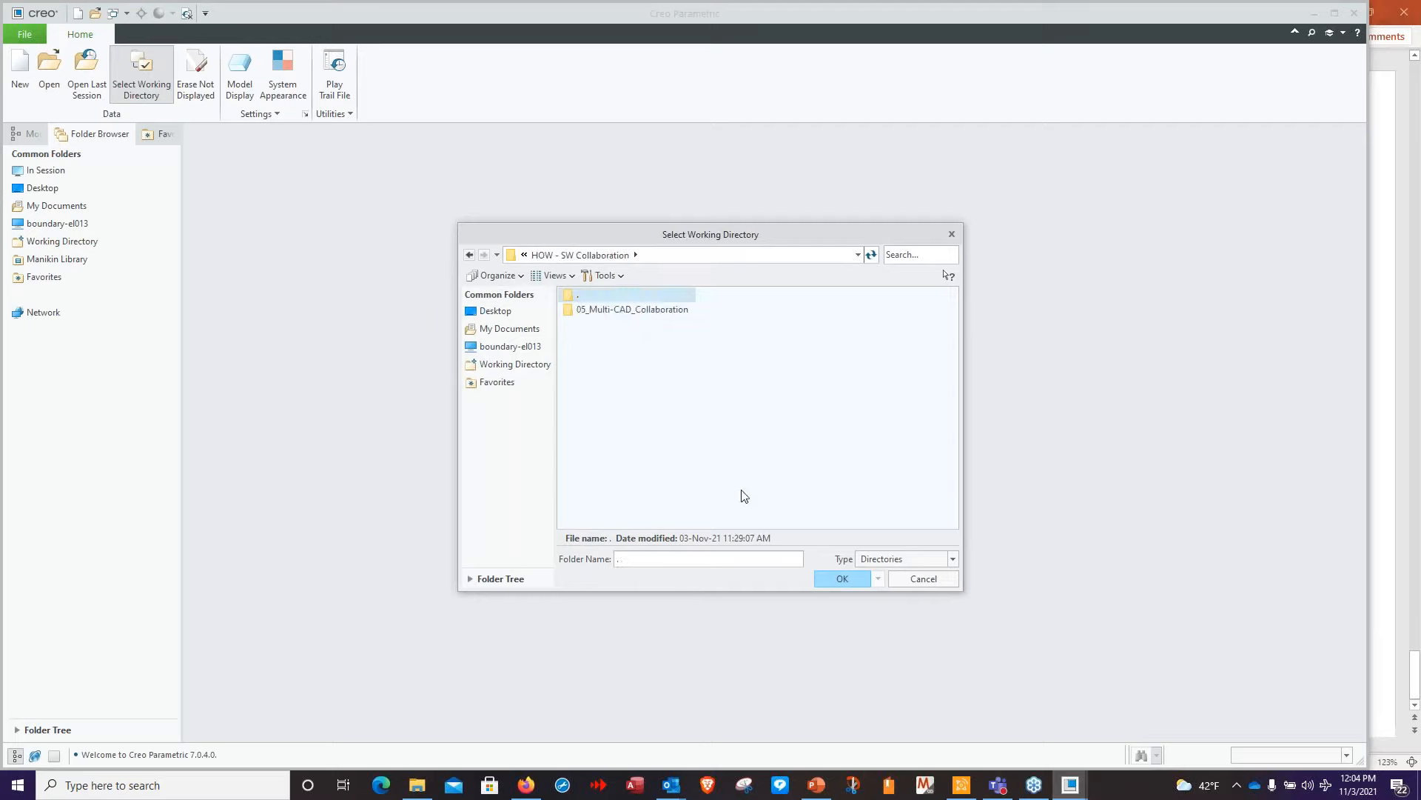
{"action": "double_click", "coordinate": [651, 311]}
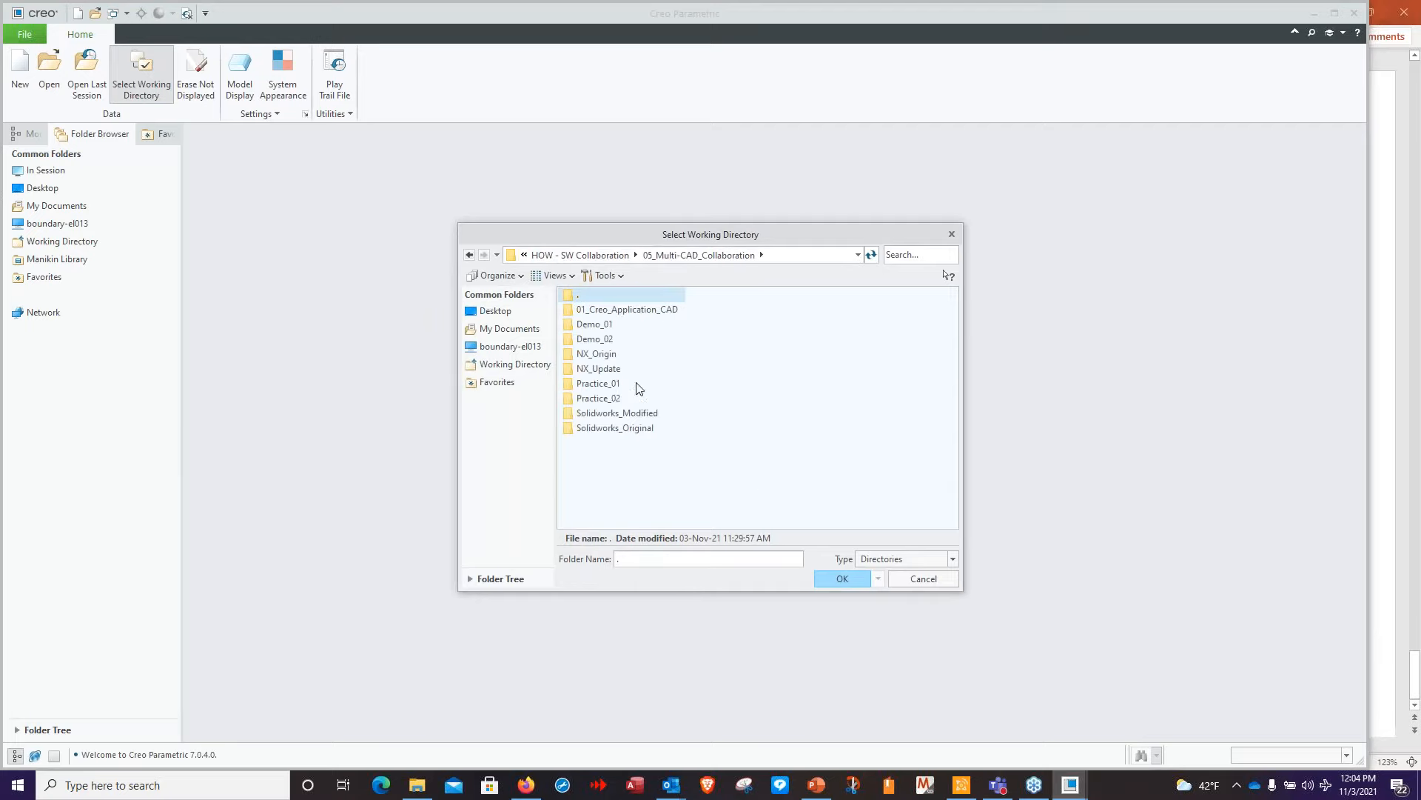
{"action": "double_click", "coordinate": [602, 342]}
{"action": "left_click", "coordinate": [827, 578]}
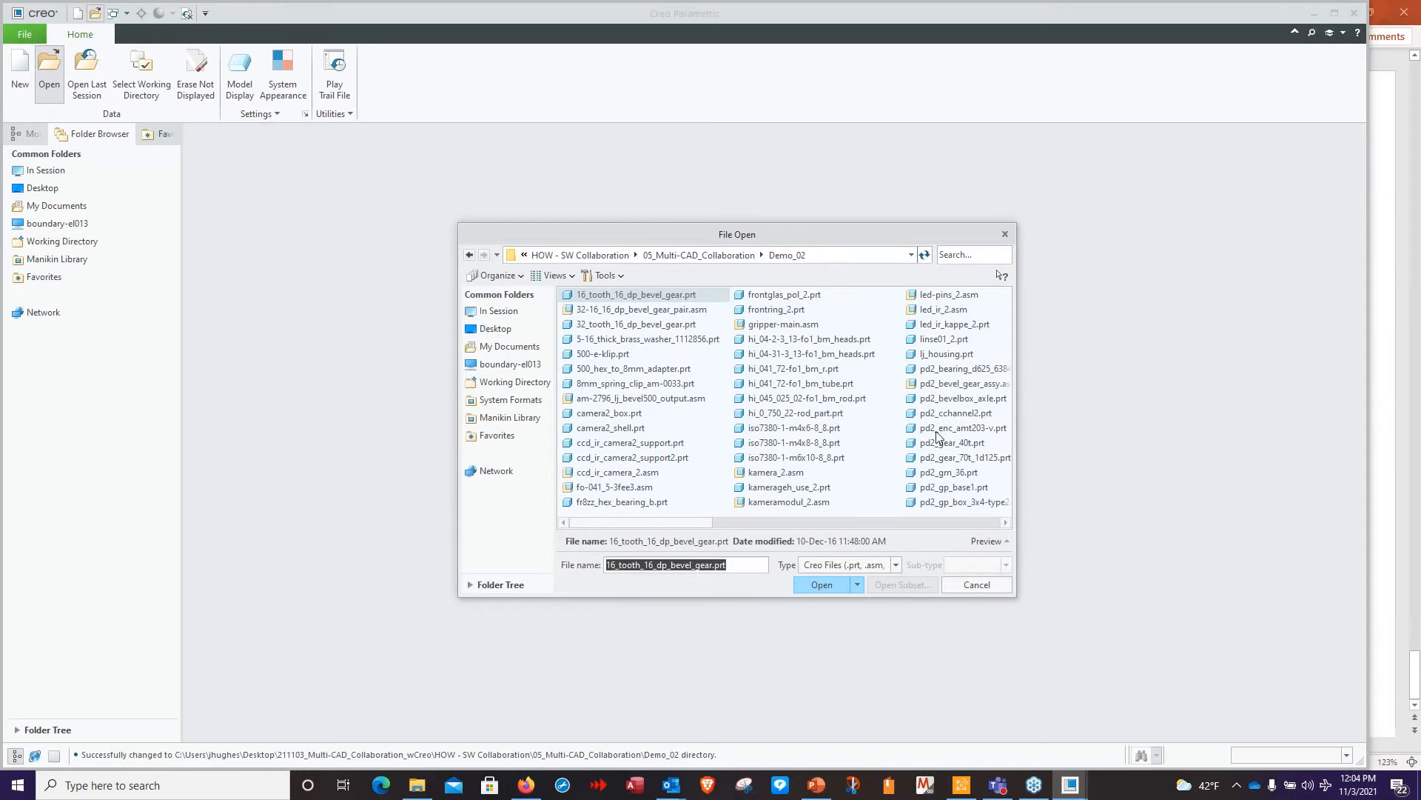
Enlarge the file open dialog, limit it to Assembly (*.asm) files, search for "gr", and open gripper-main.asm
{"action": "left_click_drag", "start_coordinate": [1015, 596], "coordinate": [1137, 749]}
{"action": "left_click", "coordinate": [1015, 718]}
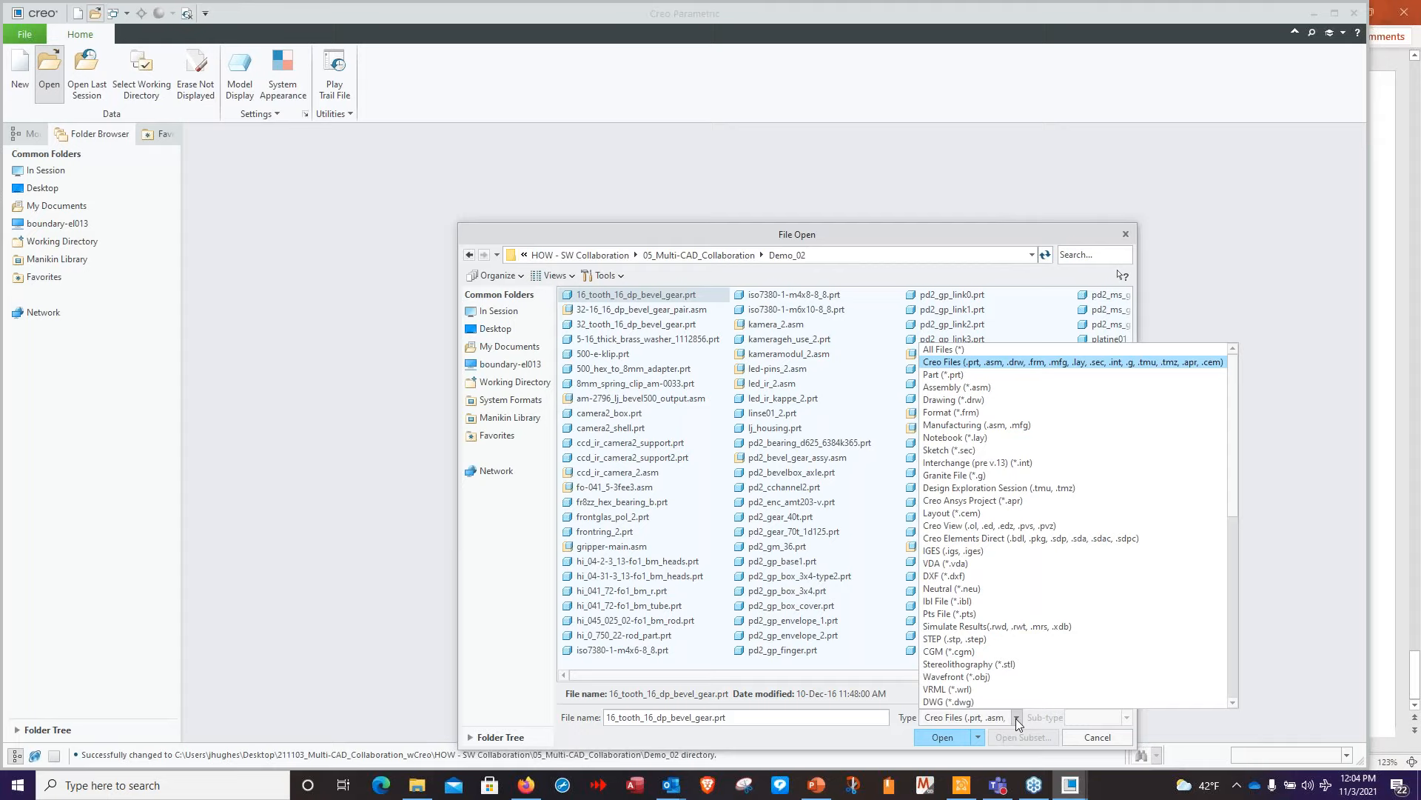
{"action": "left_click", "coordinate": [957, 387]}
{"action": "left_click", "coordinate": [1095, 258]}
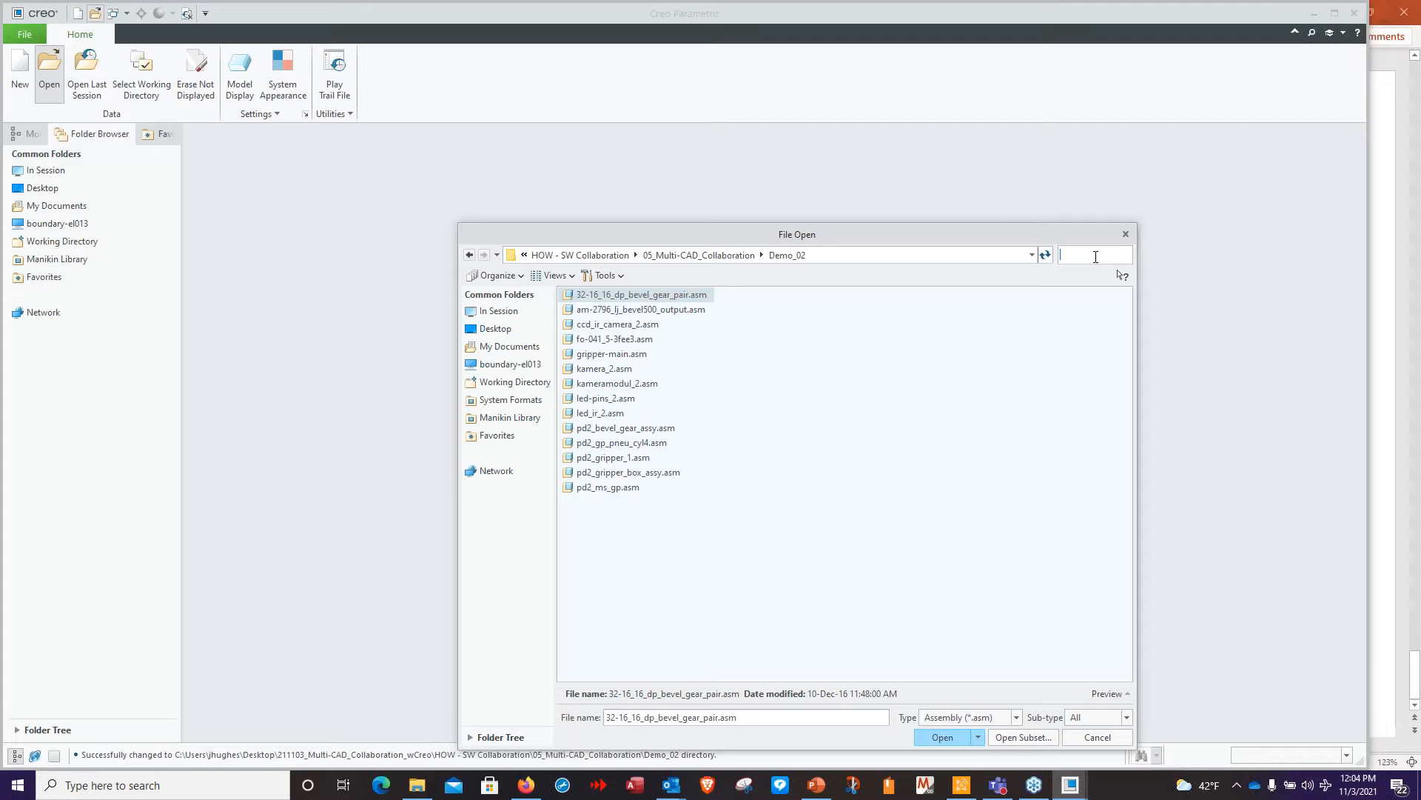
{"action": "type", "text": "gr"}
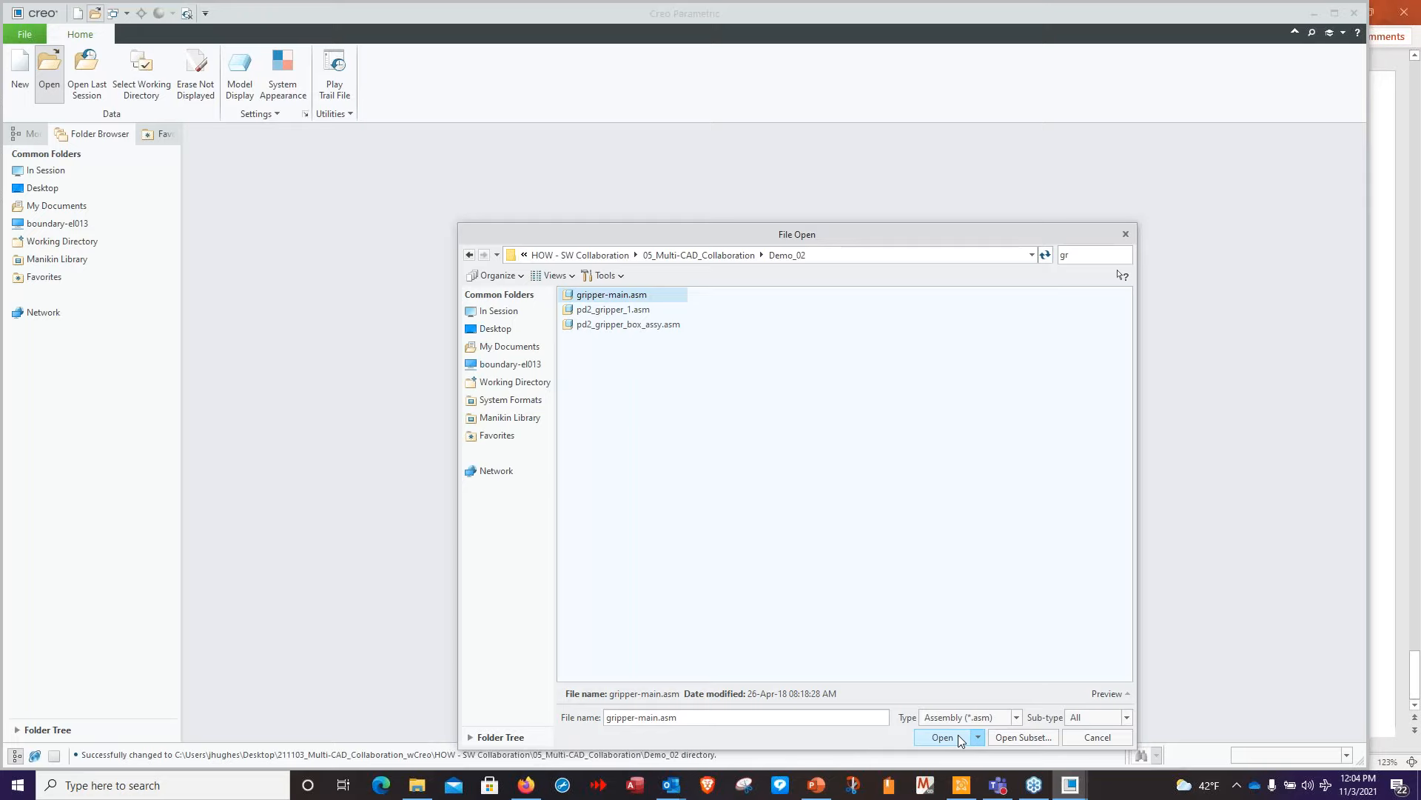
{"action": "left_click", "coordinate": [958, 737]}
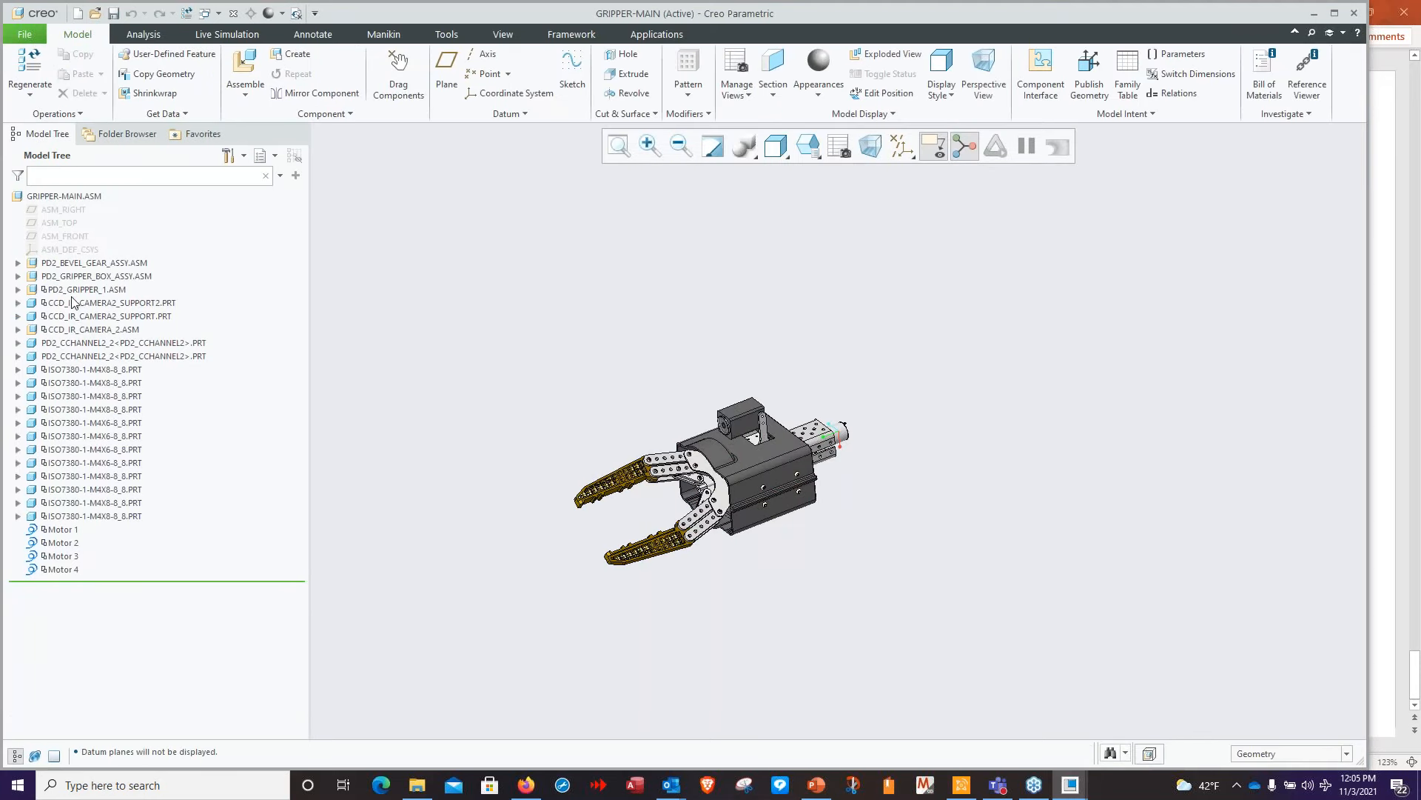
Hide all components from PD2_GRIPPER_1.ASM through the last ISO7380-1 screw in the model tree
{"action": "left_click", "coordinate": [81, 290]}
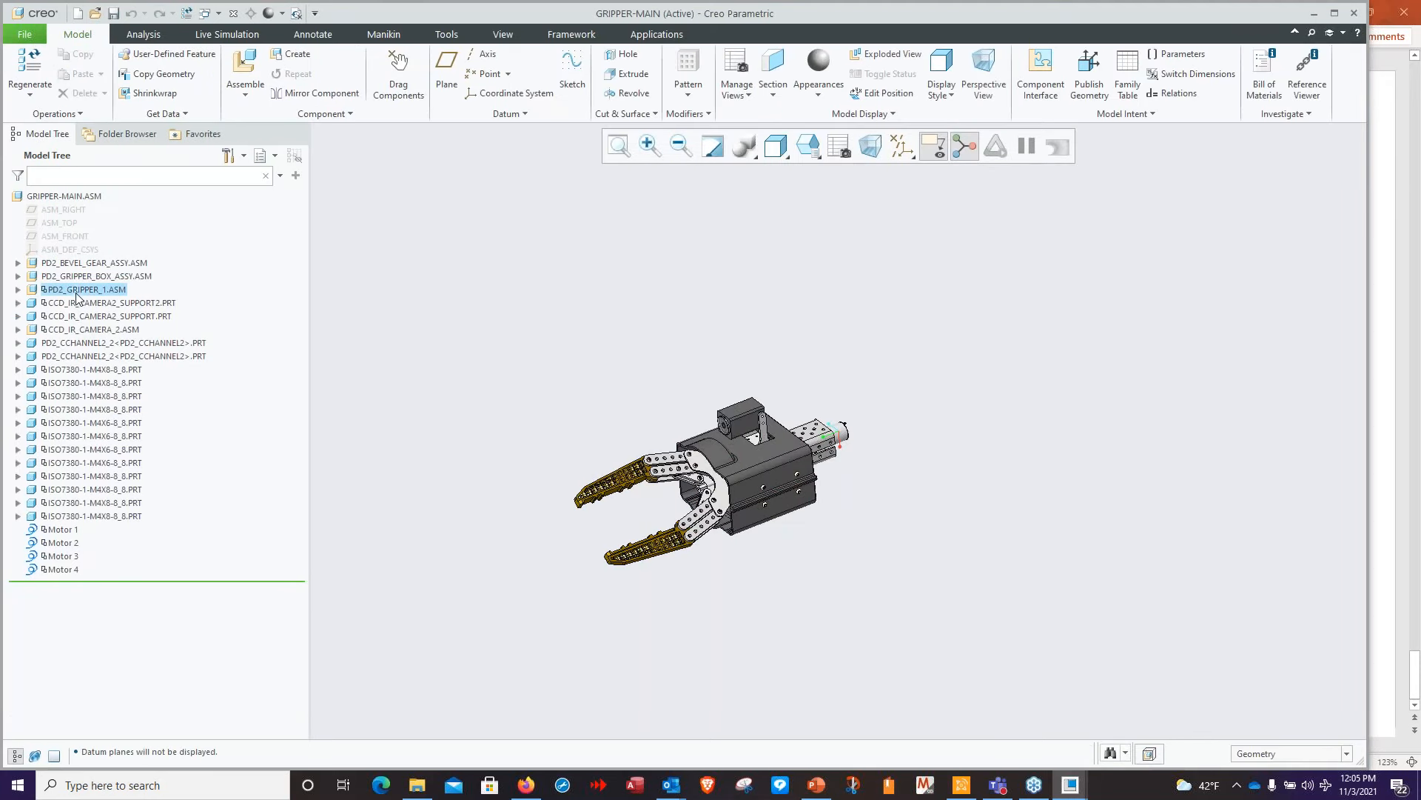
{"action": "left_click", "coordinate": [97, 522], "text": "shift"}
{"action": "left_click", "coordinate": [123, 469]}
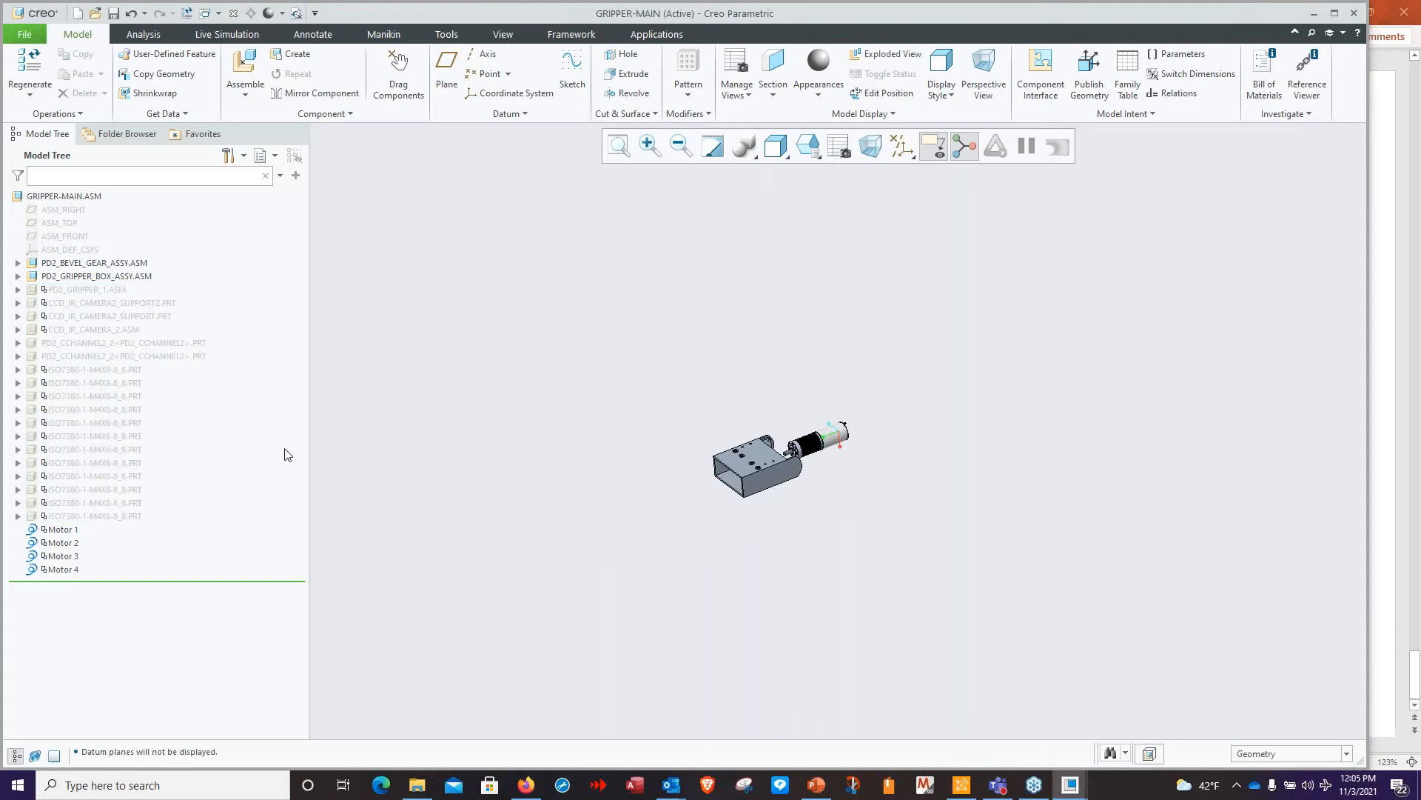
Assemble the SolidWorks assembly PD2_BEVEL_GEAR_BOX_ASSY_SW.SLDASM from Demo_02 into the gripper assembly, filtering the files to SolidWorks Assembly (*.sldasm)
{"action": "scroll", "coordinate": [730, 477], "scroll_direction": "up", "scroll_amount": 3}
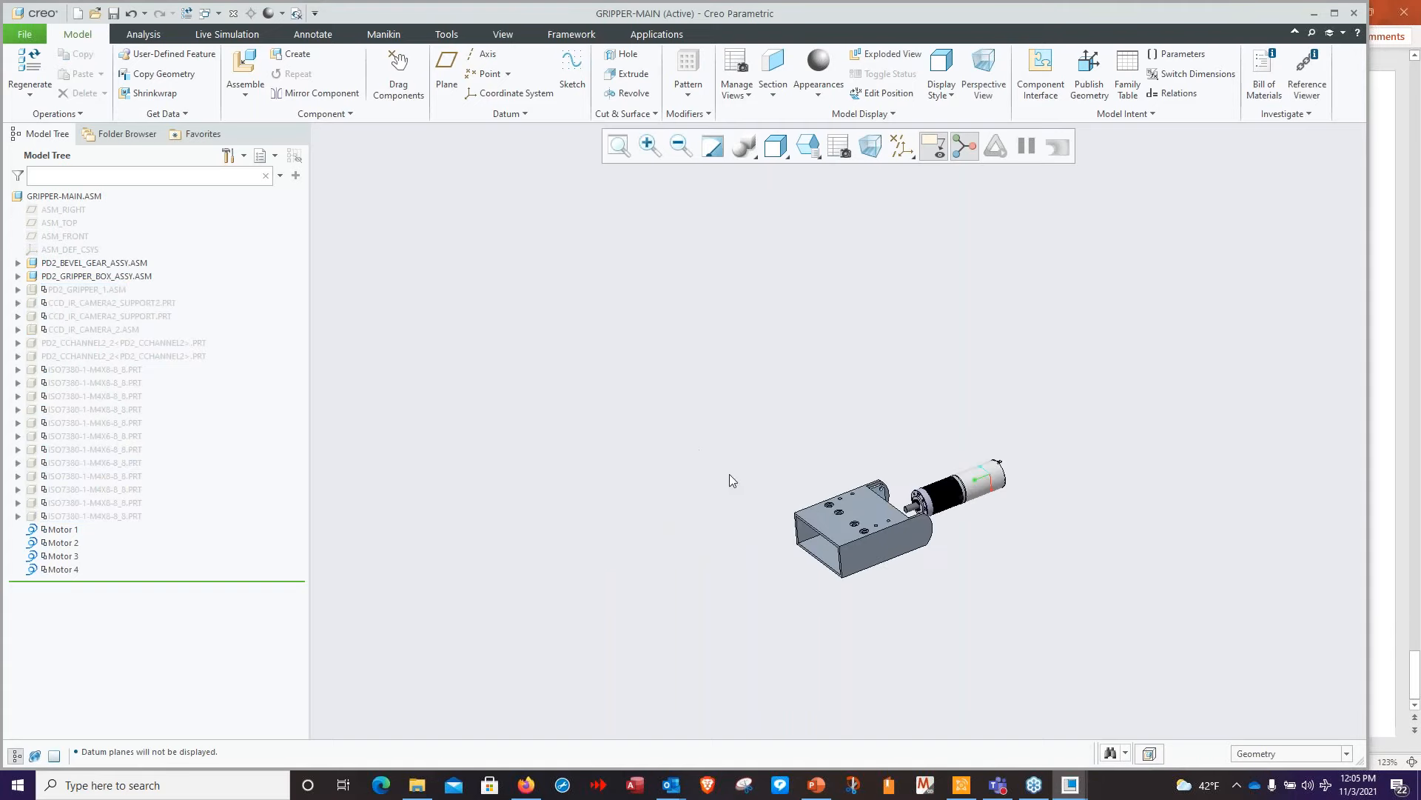
{"action": "scroll", "coordinate": [759, 471], "scroll_direction": "up", "scroll_amount": 1}
{"action": "middle_click_drag", "start_coordinate": [712, 459], "coordinate": [558, 414], "text": "shift"}
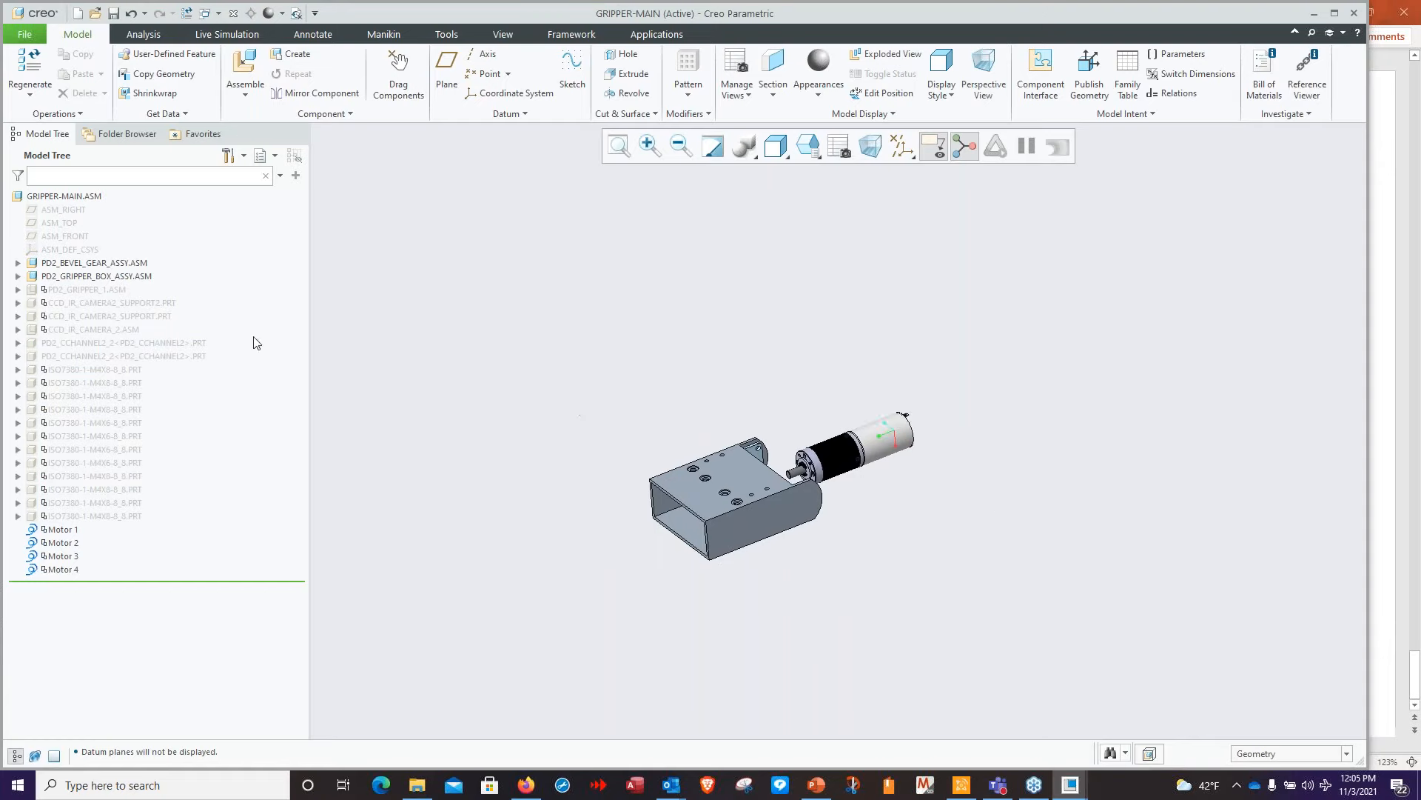
{"action": "left_click", "coordinate": [247, 94]}
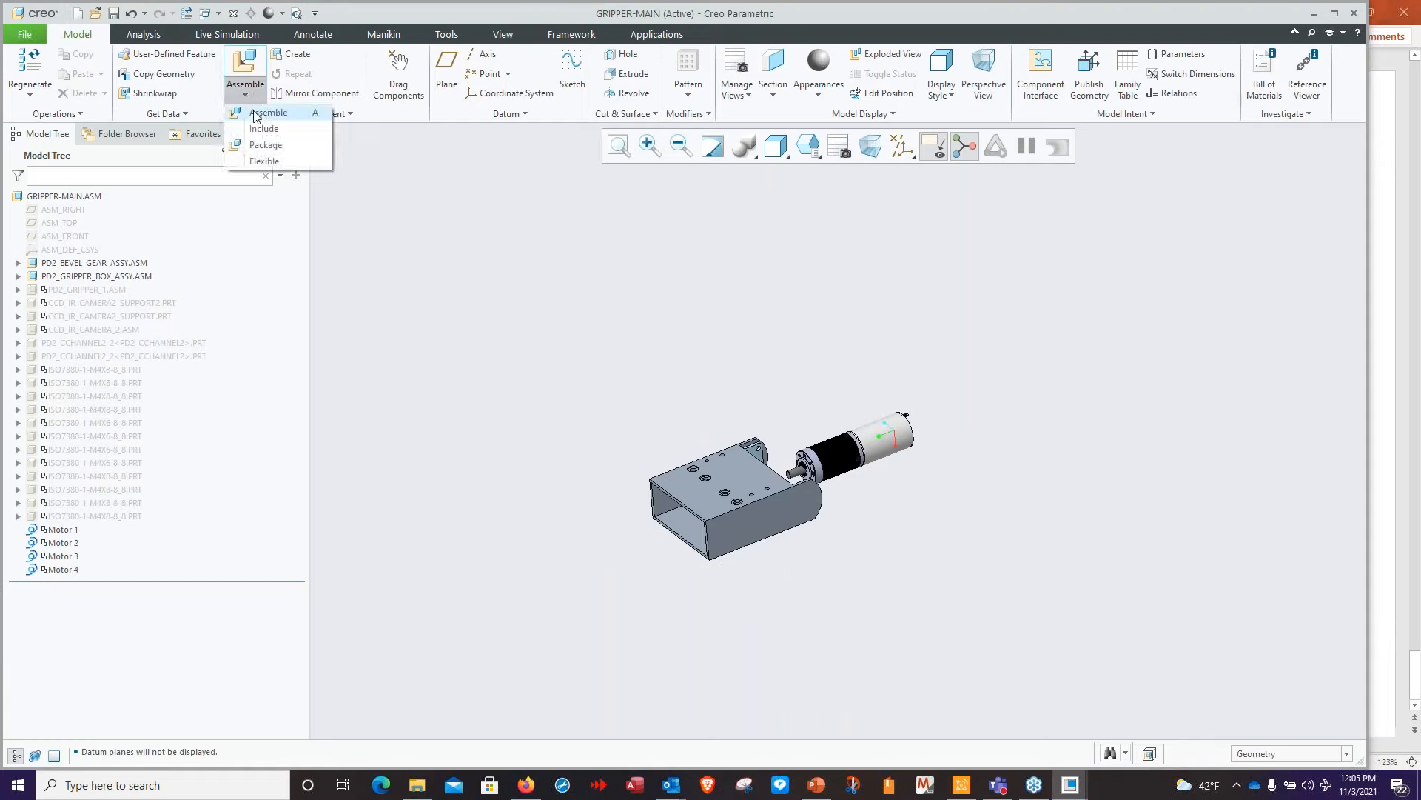
{"action": "left_click", "coordinate": [257, 115]}
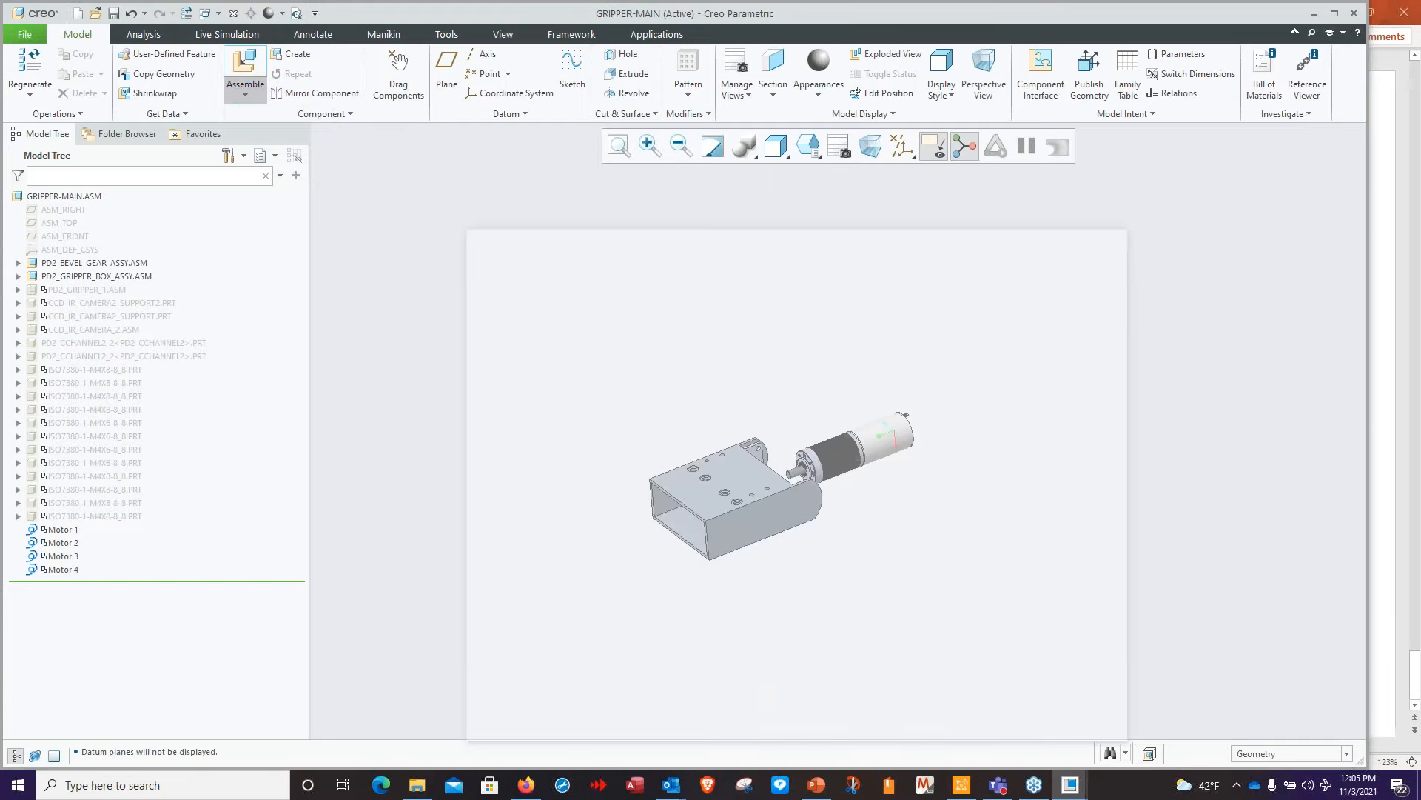
{"action": "left_click", "coordinate": [1017, 717]}
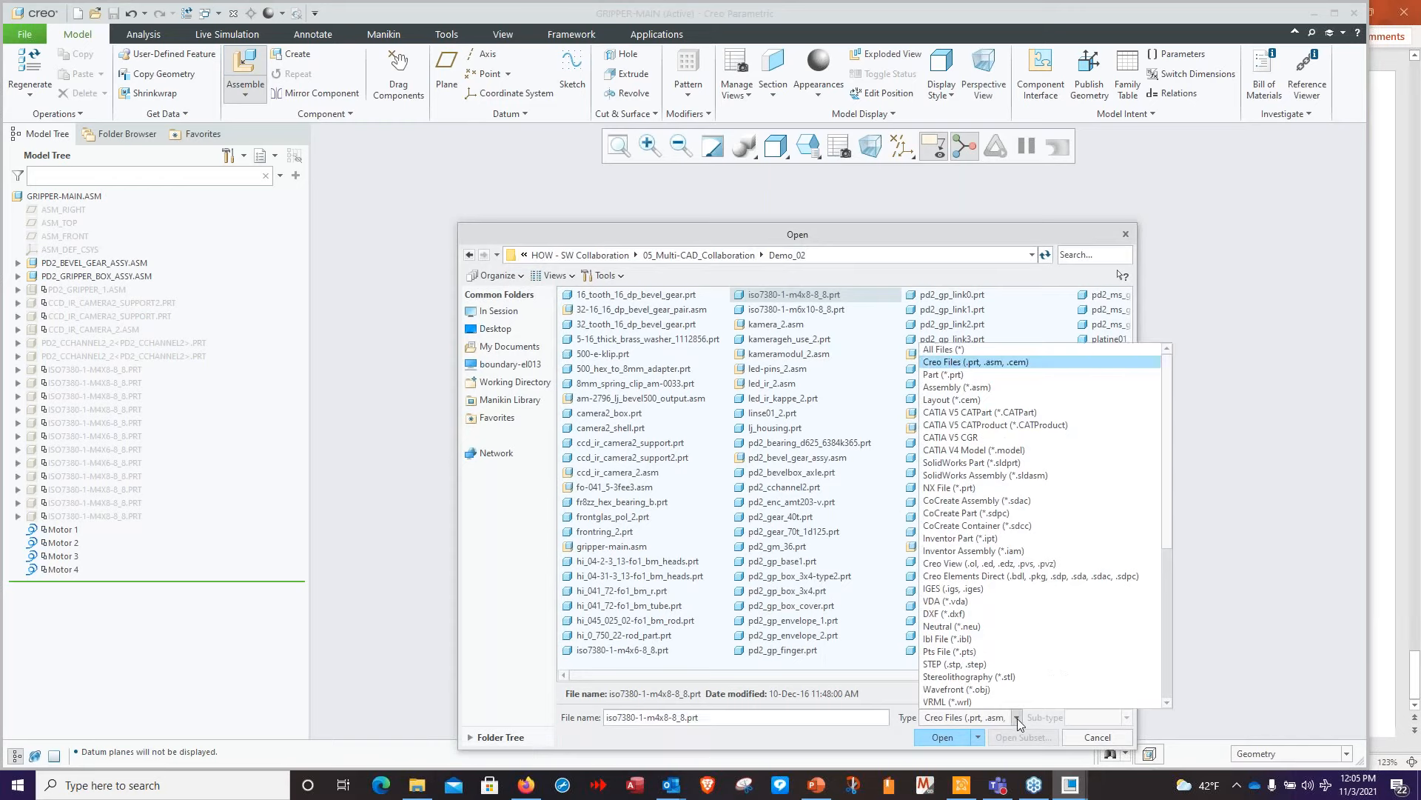
{"action": "left_click", "coordinate": [985, 462]}
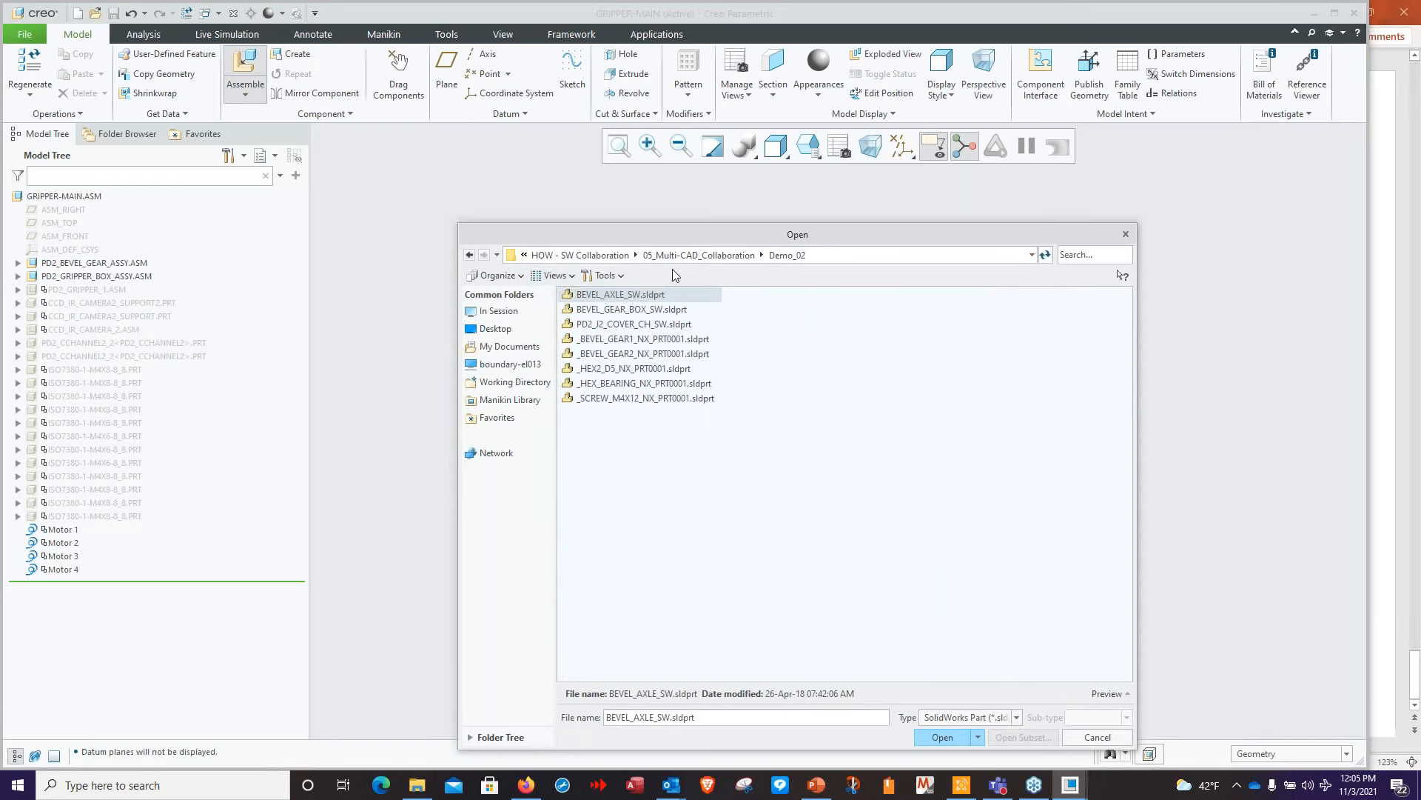
{"action": "left_click", "coordinate": [1018, 717]}
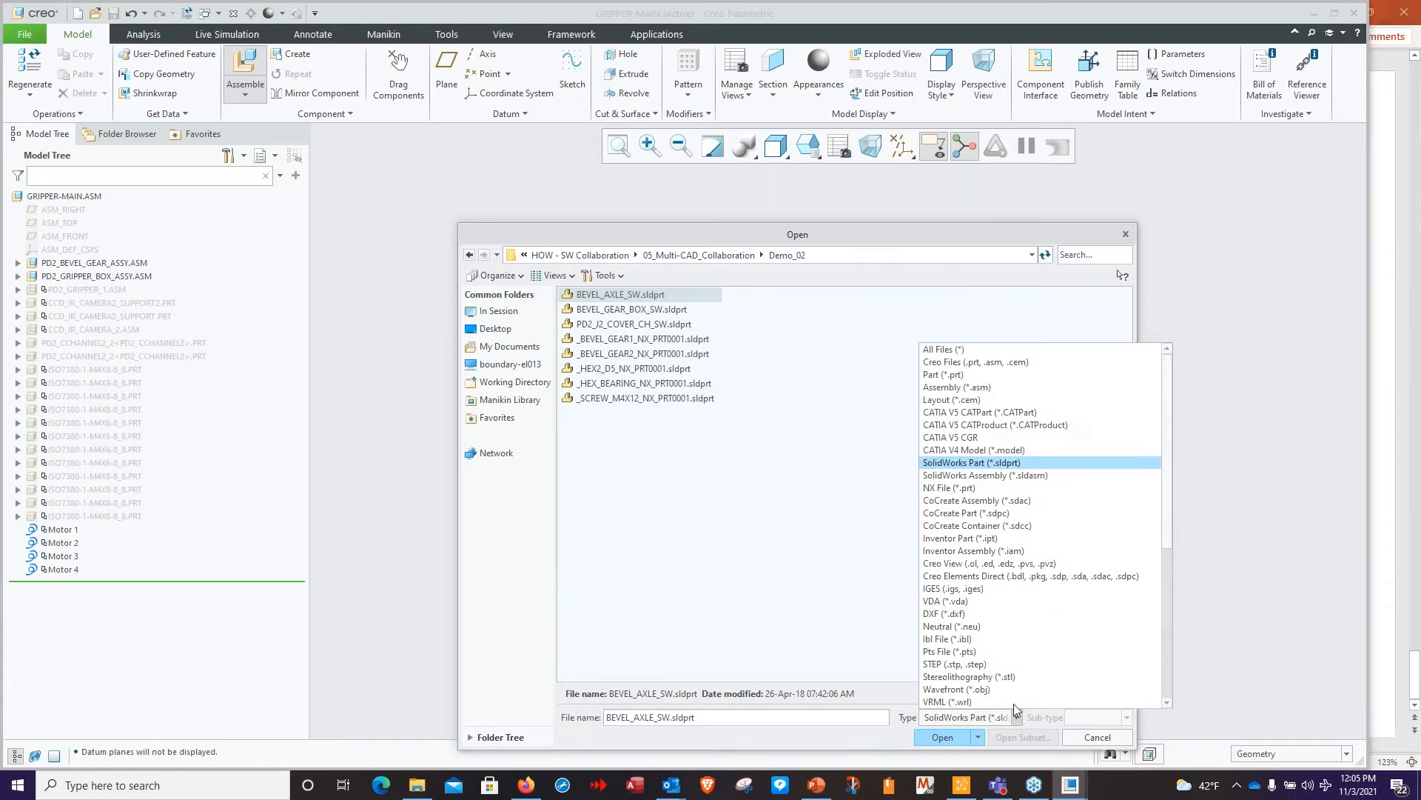
{"action": "left_click", "coordinate": [978, 476]}
{"action": "left_click", "coordinate": [943, 737]}
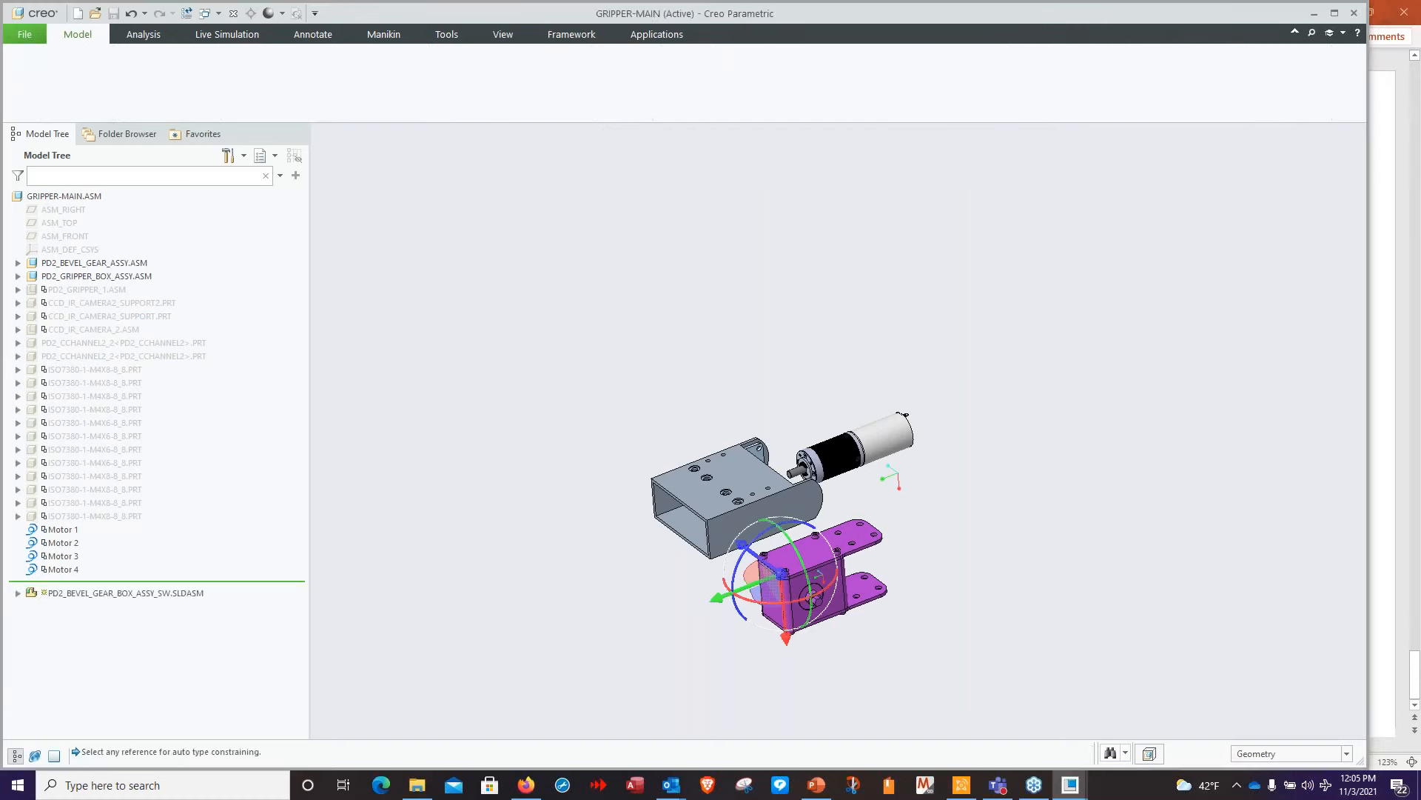
Turn on the display of datum planes and axes for picking placement references
{"action": "left_click", "coordinate": [902, 145]}
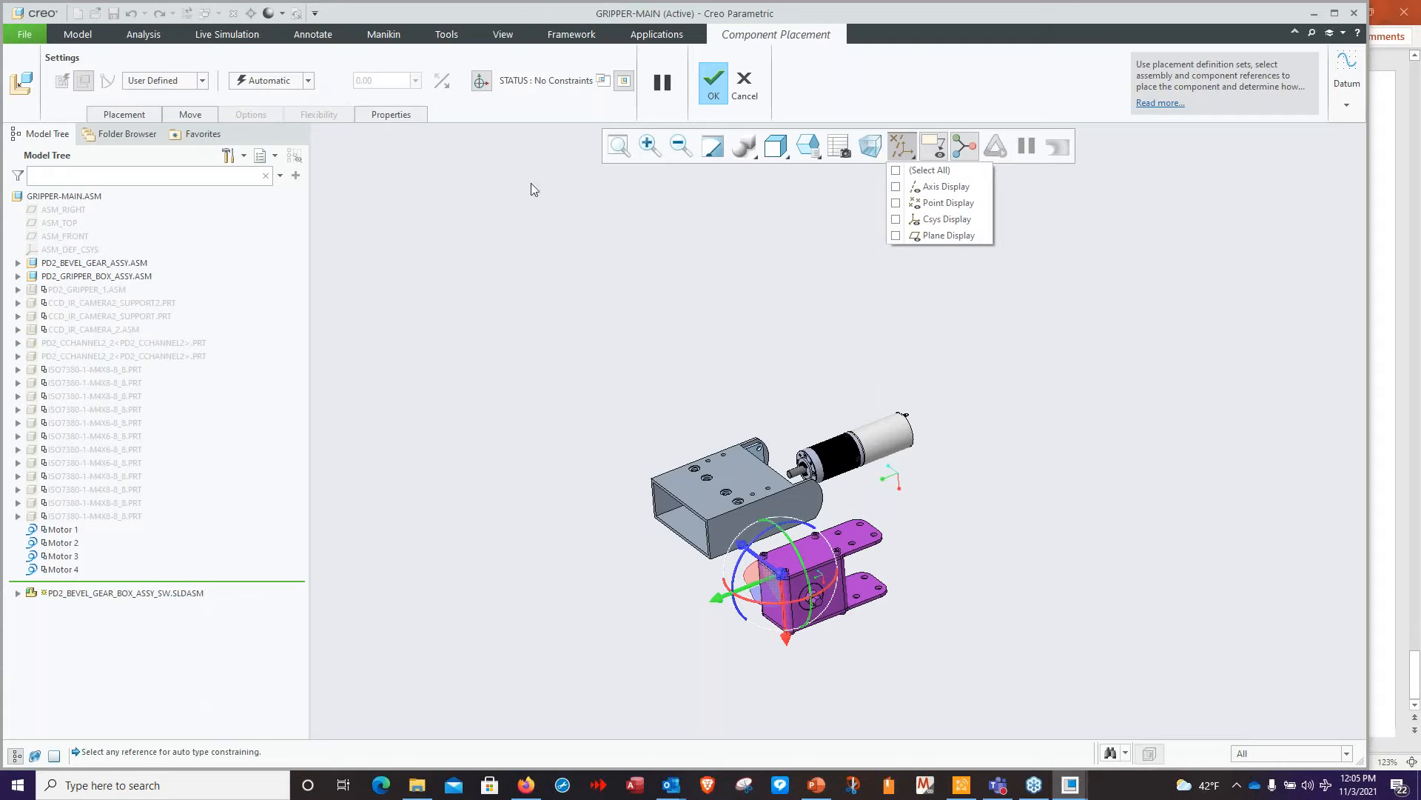
{"action": "left_click", "coordinate": [896, 235]}
{"action": "left_click", "coordinate": [896, 187]}
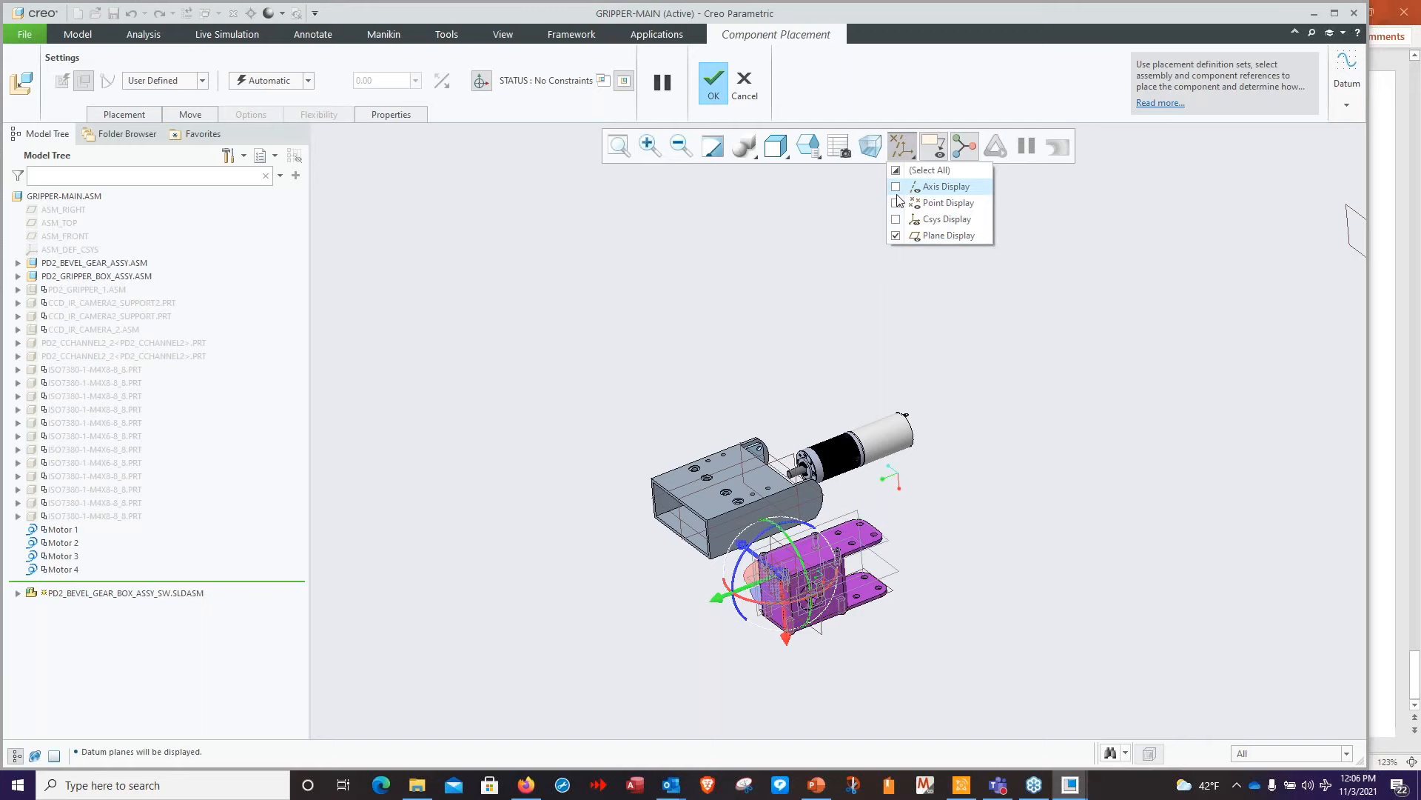
{"action": "left_click", "coordinate": [933, 530]}
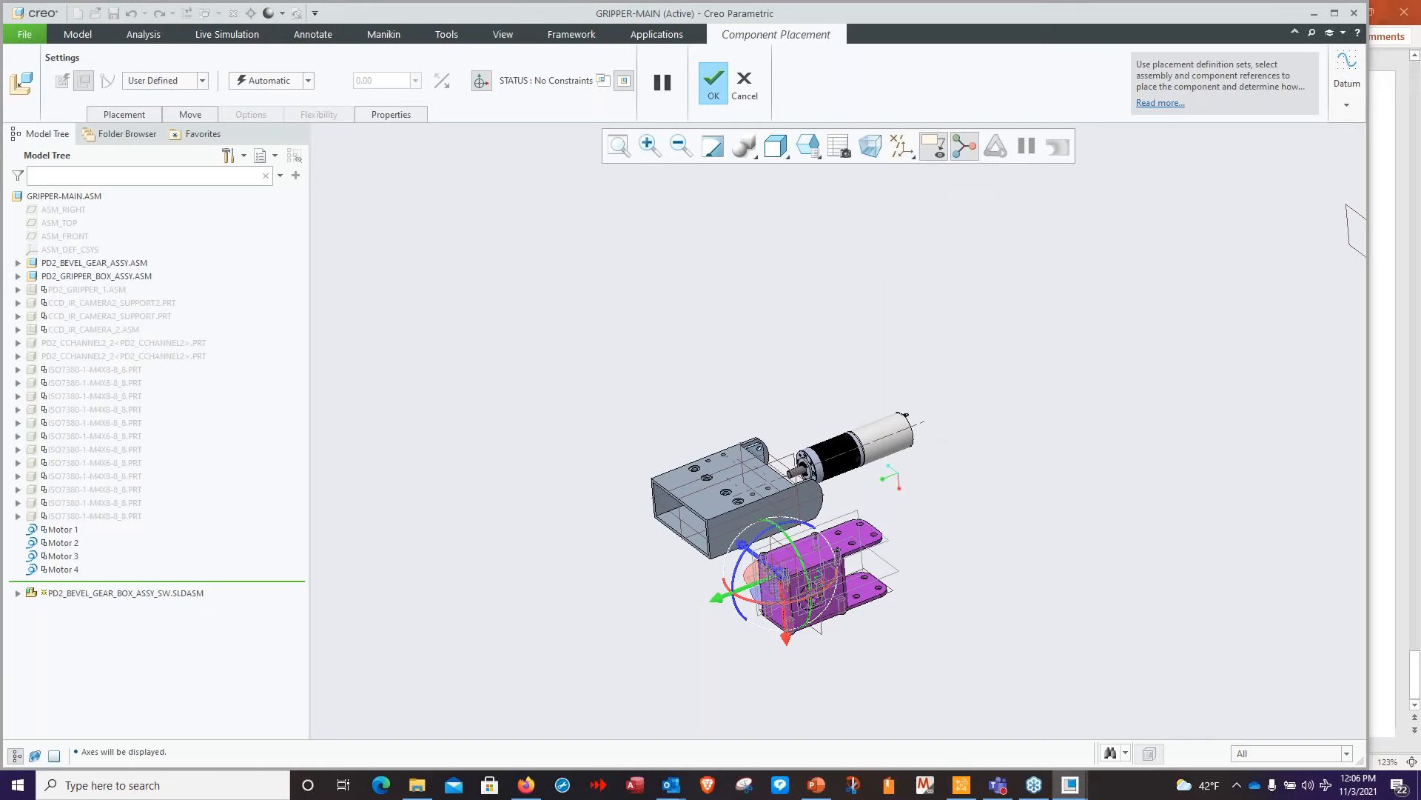
Constrain a datum plane of the bevel gear box assembly coincident with the matching datum plane of the gripper box assembly
{"action": "scroll", "coordinate": [933, 533], "scroll_direction": "down", "scroll_amount": 3}
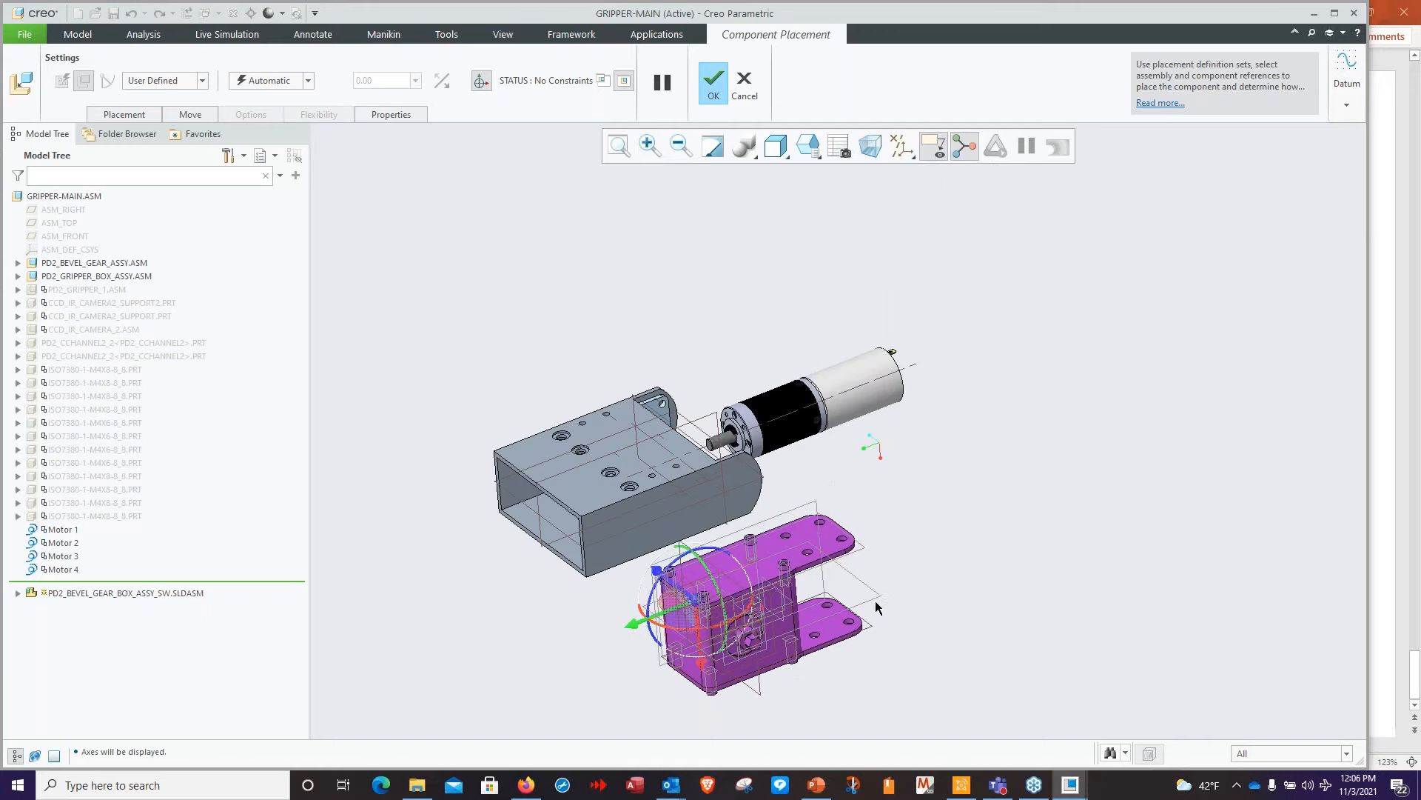
{"action": "middle_click_drag", "start_coordinate": [983, 591], "coordinate": [959, 624]}
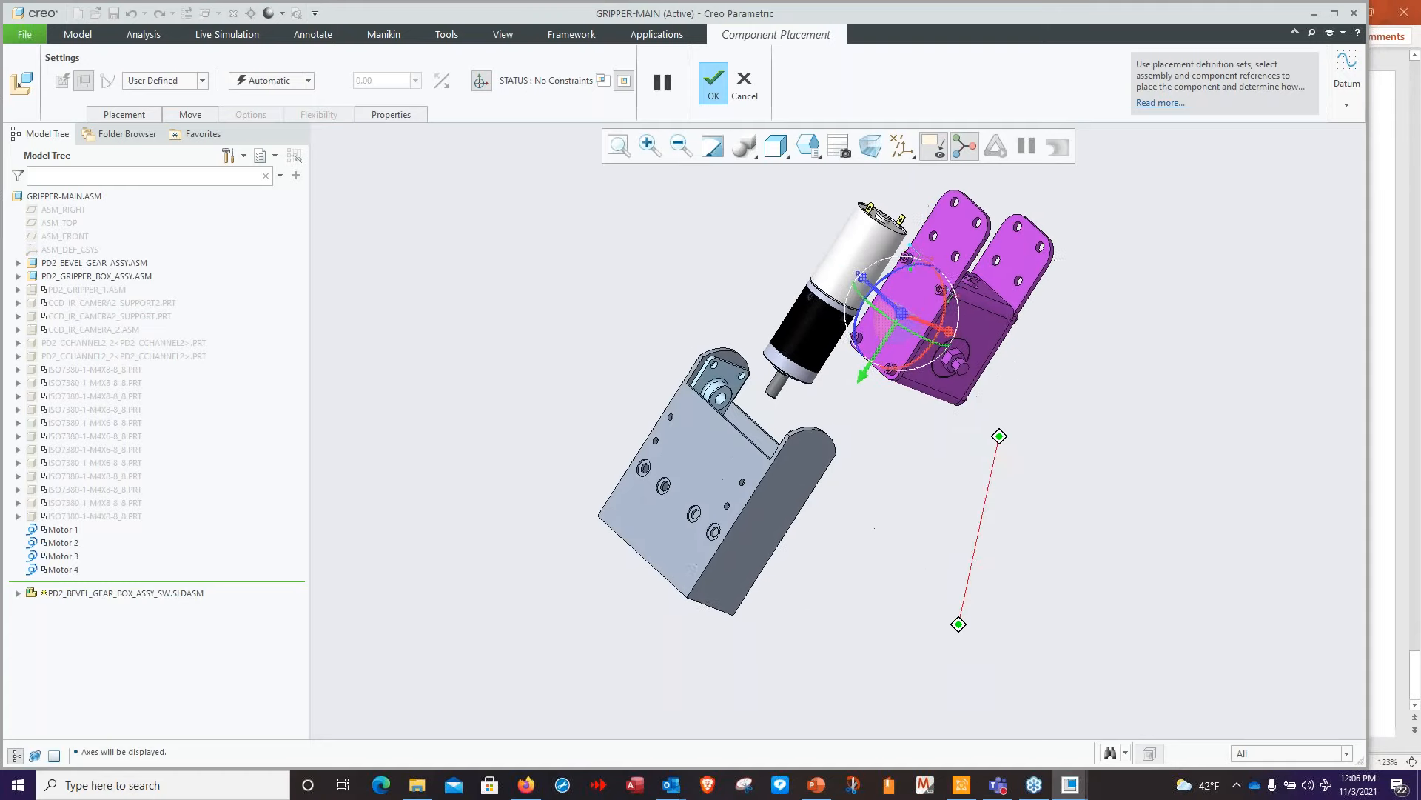
{"action": "left_click", "coordinate": [140, 115]}
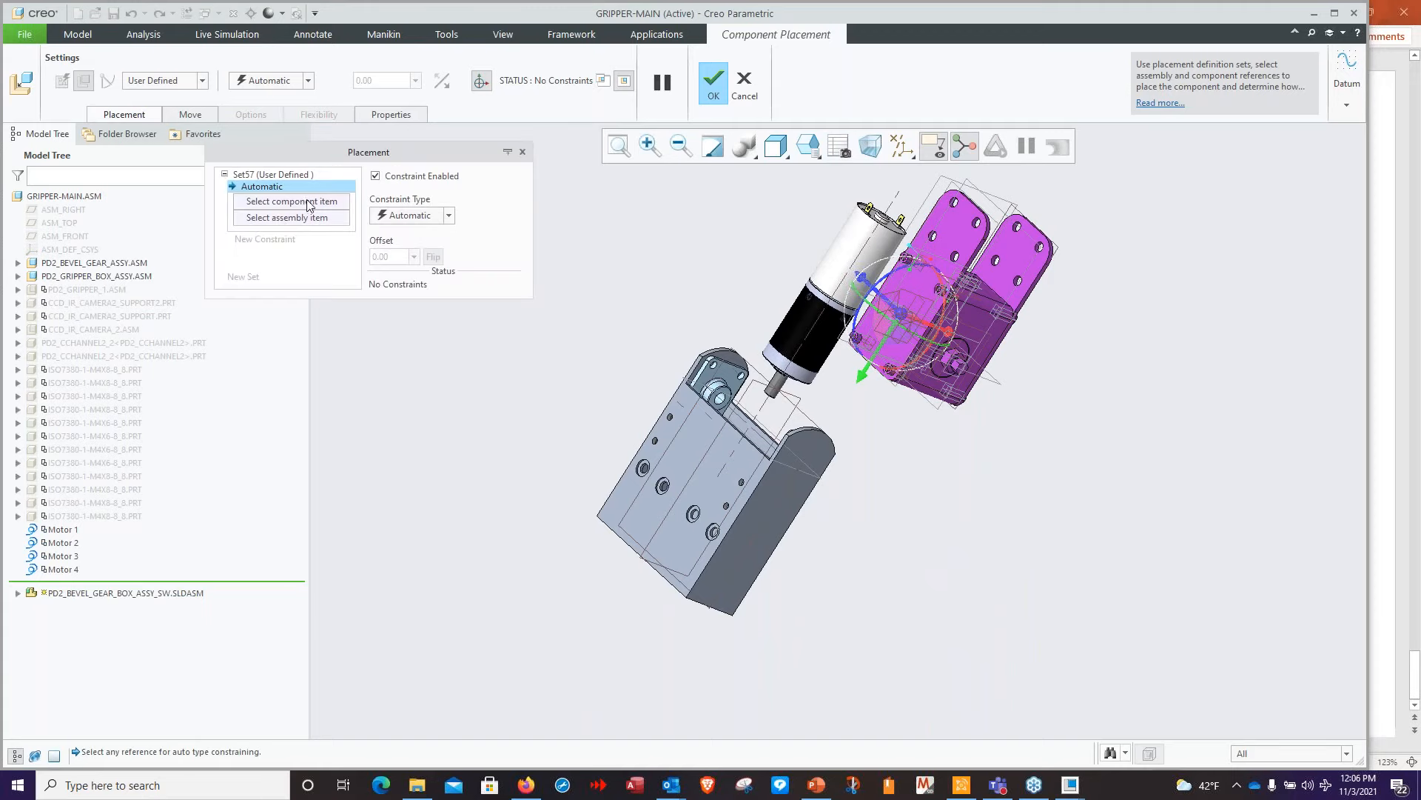
{"action": "middle_click_drag", "start_coordinate": [1096, 365], "coordinate": [1035, 632]}
{"action": "scroll", "coordinate": [937, 400], "scroll_direction": "down", "scroll_amount": 2}
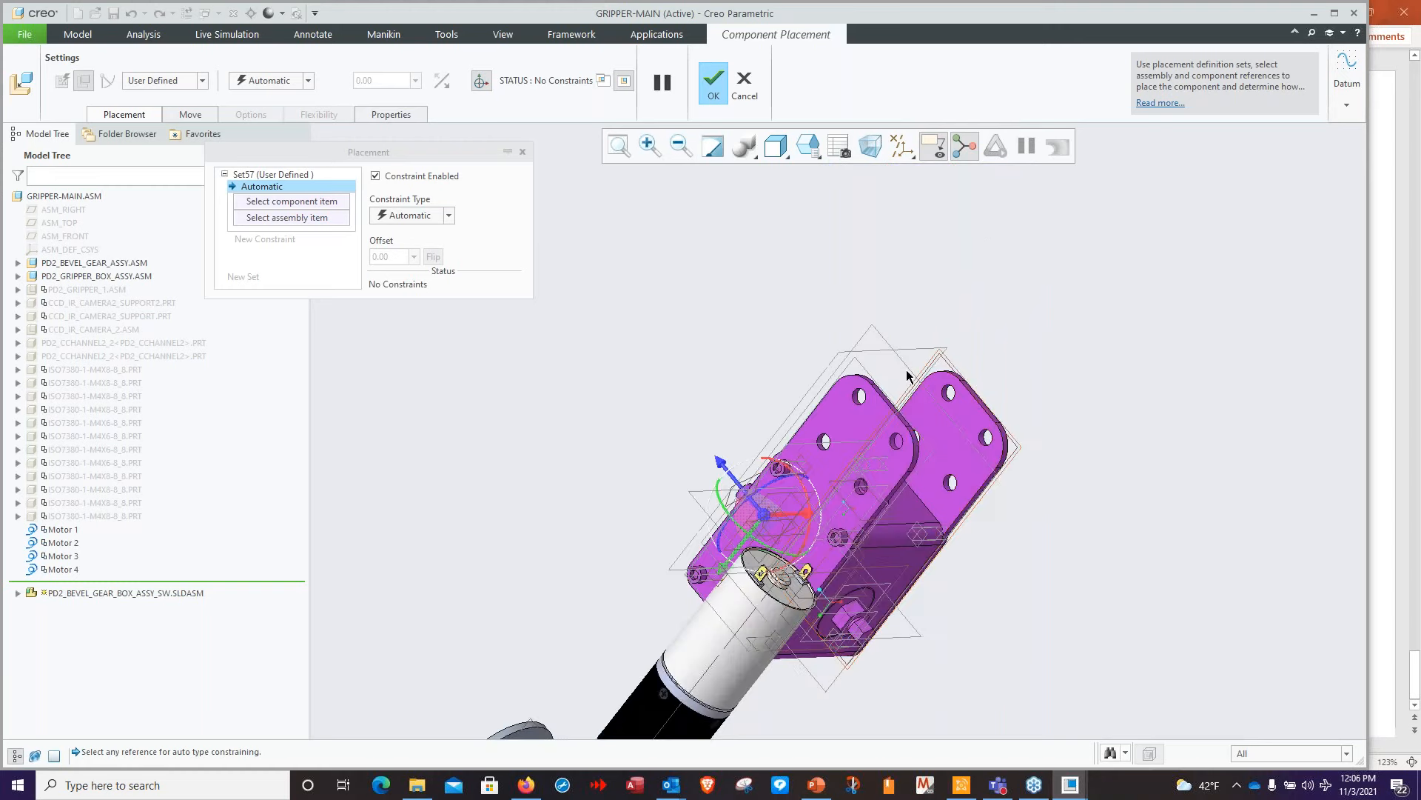
{"action": "left_click", "coordinate": [882, 339]}
{"action": "middle_click_drag", "start_coordinate": [620, 704], "coordinate": [669, 297], "text": "shift"}
{"action": "left_click", "coordinate": [700, 456]}
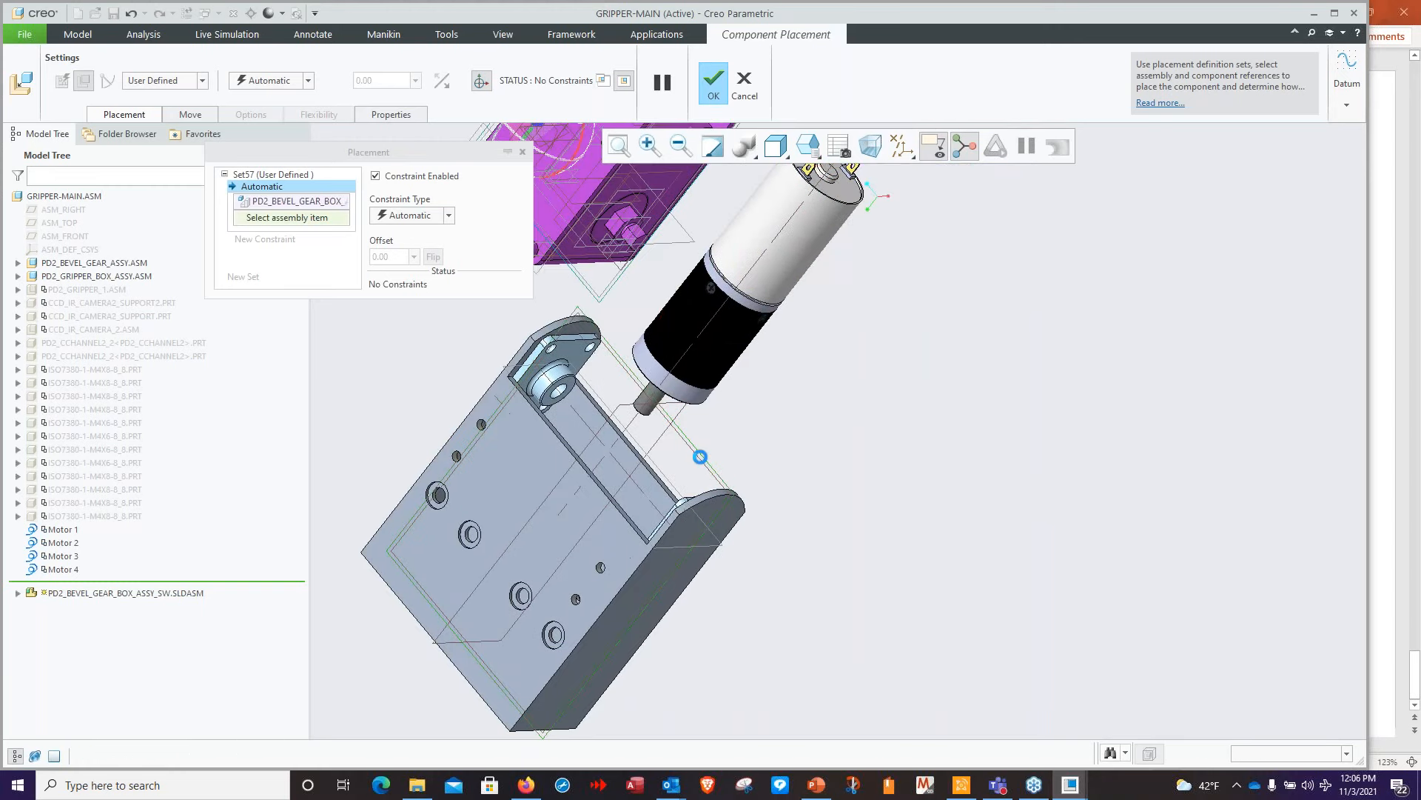
Add a second placement constraint making the bevel gear's axis coincident with the gripper box assembly's lengthwise datum plane
{"action": "scroll", "coordinate": [700, 457], "scroll_direction": "up", "scroll_amount": 2}
{"action": "middle_click_drag", "start_coordinate": [700, 457], "coordinate": [739, 573], "text": "shift"}
{"action": "middle_click_drag", "start_coordinate": [866, 258], "coordinate": [946, 300], "text": "shift"}
{"action": "scroll", "coordinate": [848, 329], "scroll_direction": "down", "scroll_amount": 2}
{"action": "left_click", "coordinate": [341, 239]}
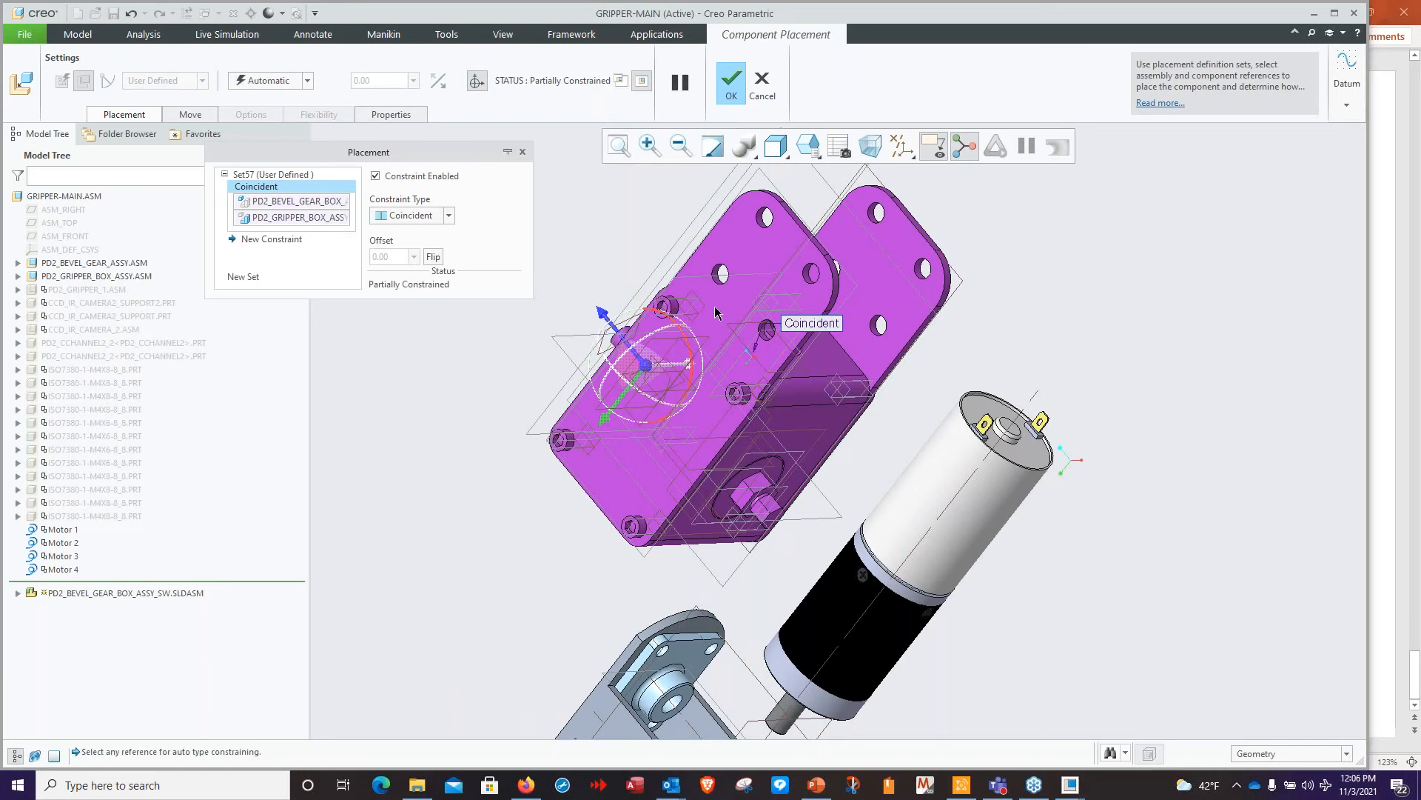
{"action": "scroll", "coordinate": [733, 340], "scroll_direction": "down", "scroll_amount": 3}
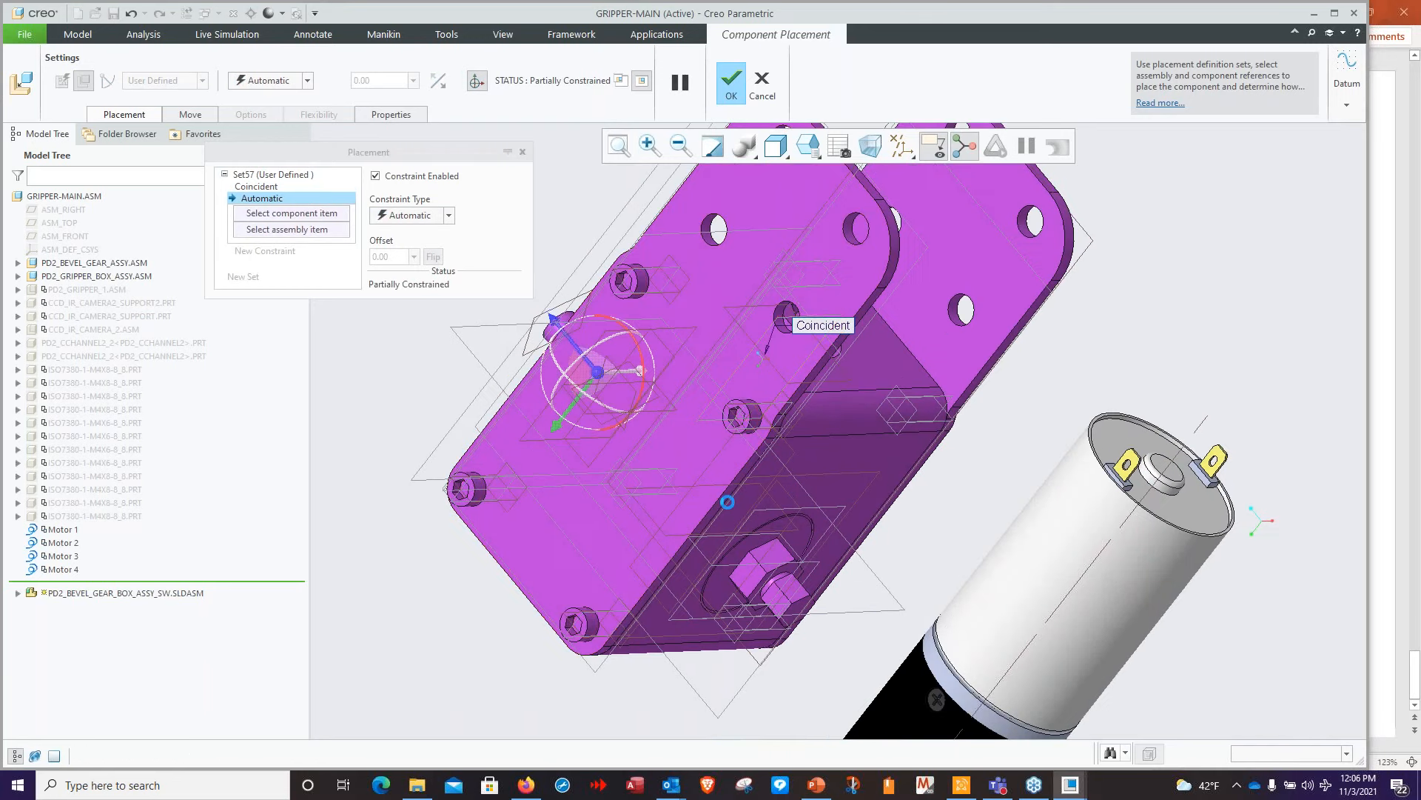
{"action": "scroll", "coordinate": [727, 502], "scroll_direction": "up", "scroll_amount": 4}
{"action": "left_click", "coordinate": [847, 470]}
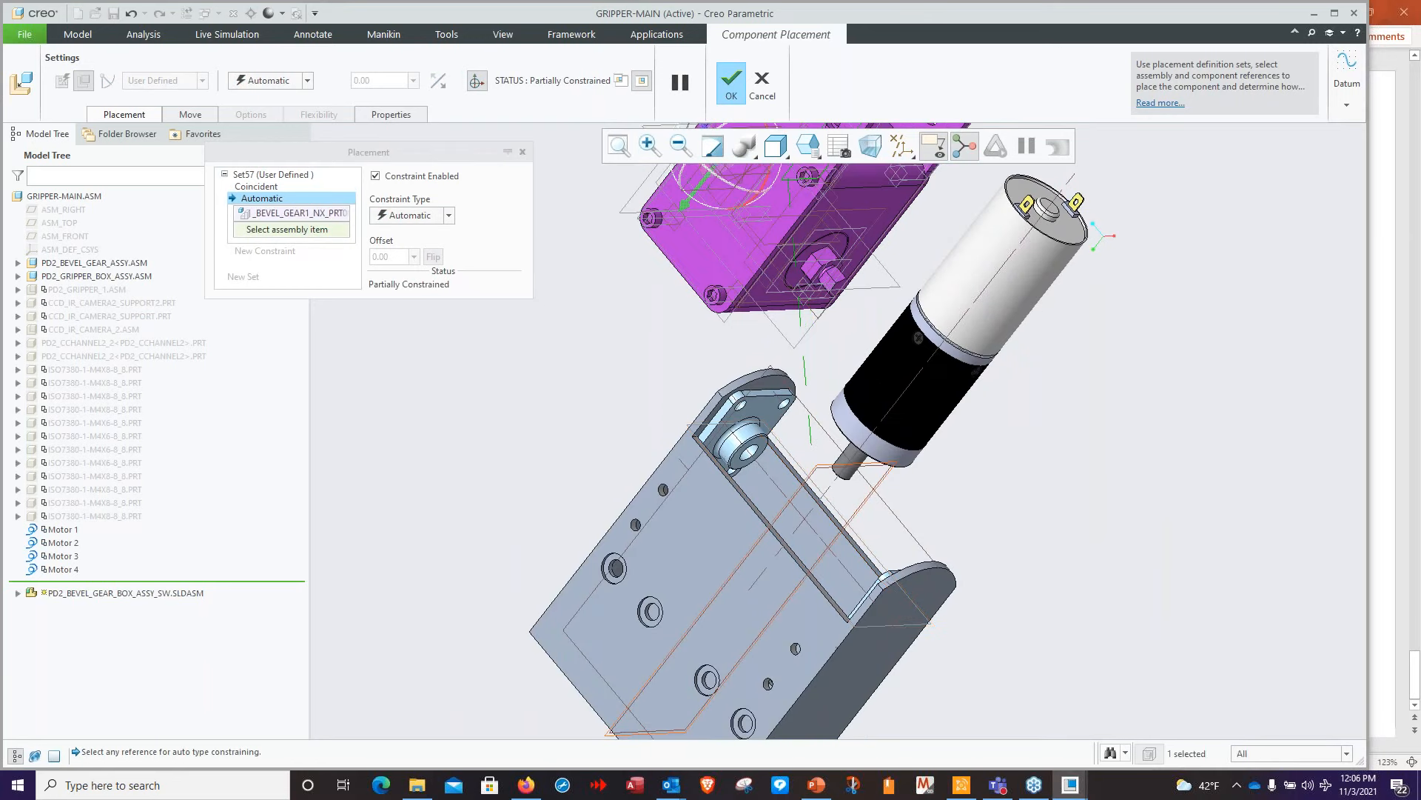
{"action": "left_click", "coordinate": [802, 482]}
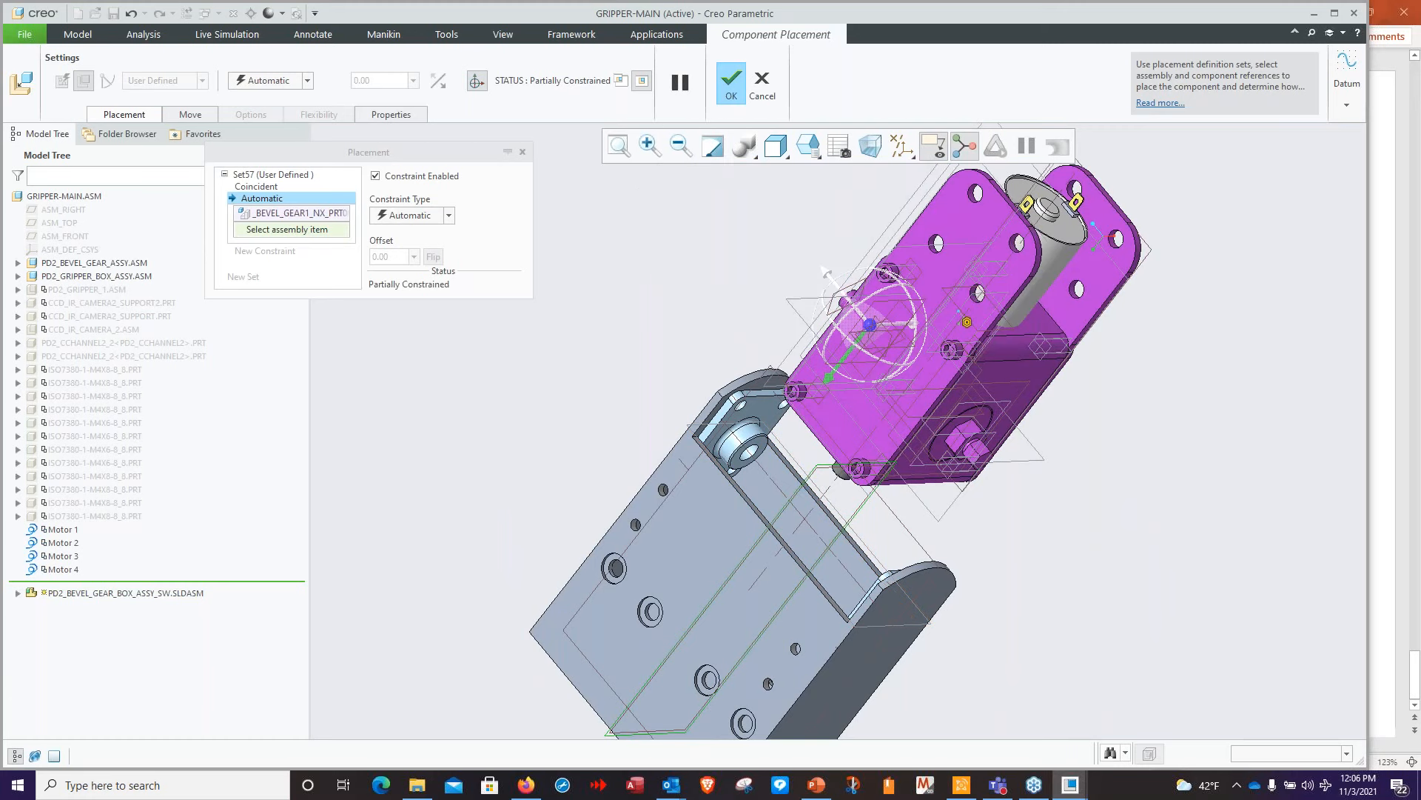
Start a third automatic placement constraint and move the gear box clear of the motor to expose the bevel gear's end face
{"action": "scroll", "coordinate": [779, 474], "scroll_direction": "down", "scroll_amount": 3}
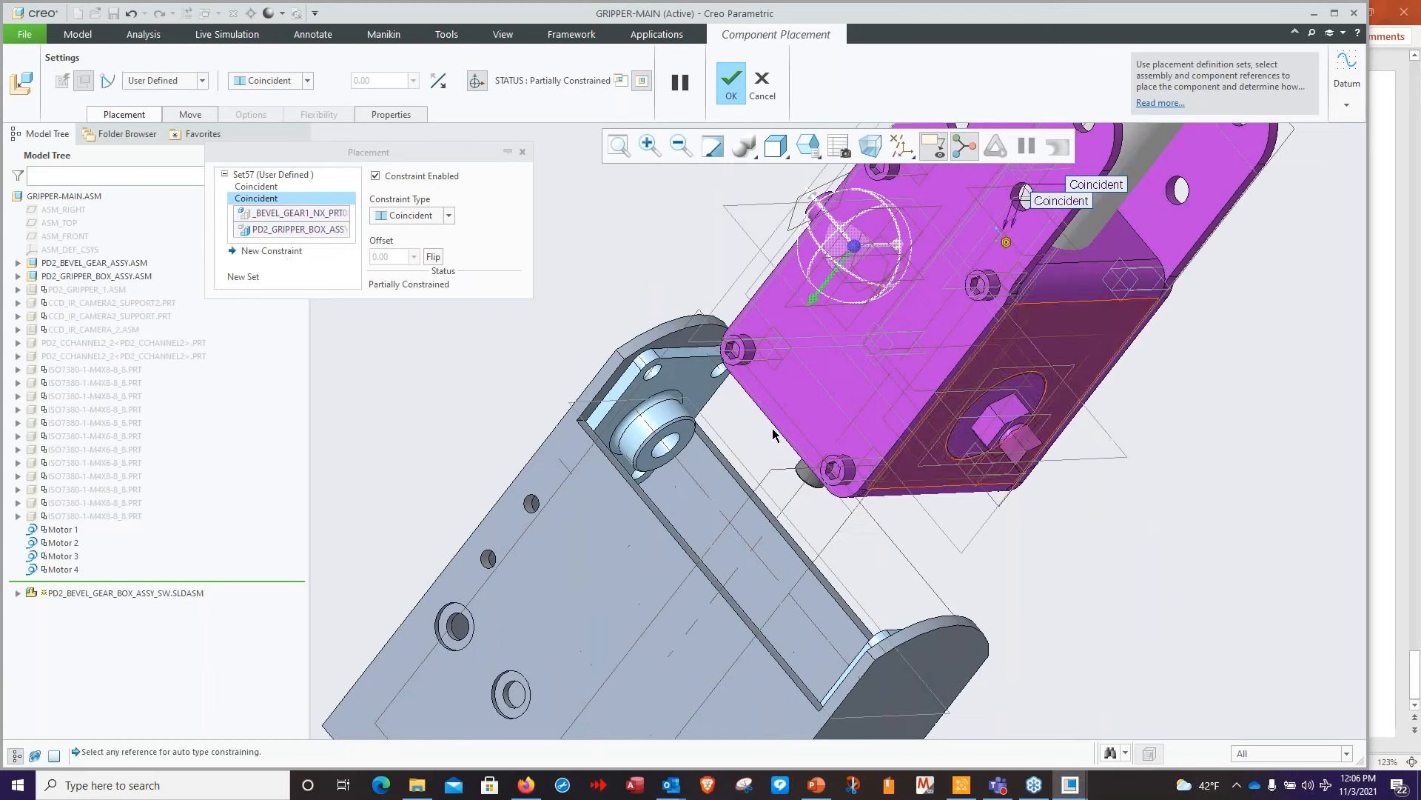
{"action": "left_click", "coordinate": [282, 255]}
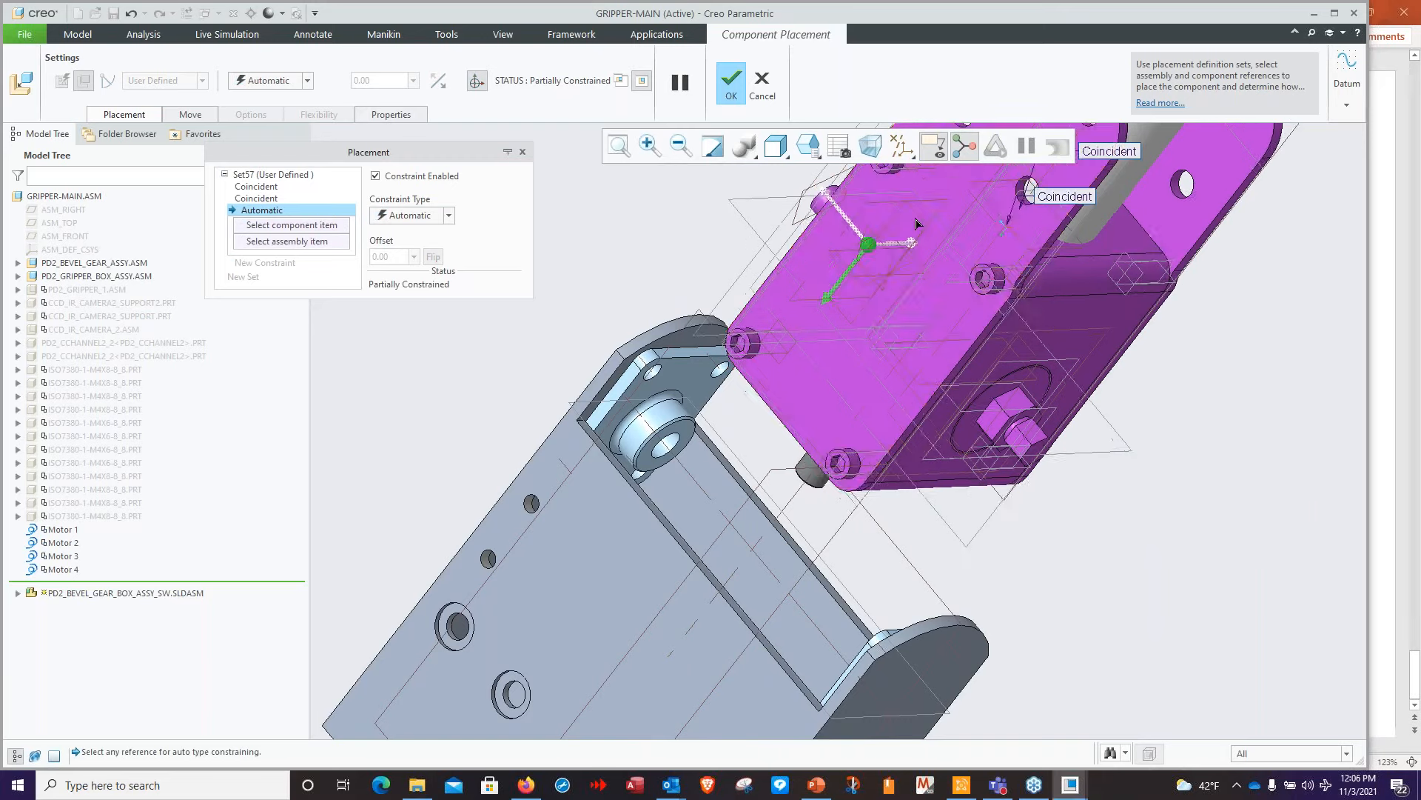
{"action": "scroll", "coordinate": [1057, 275], "scroll_direction": "up", "scroll_amount": 3}
{"action": "middle_click_drag", "start_coordinate": [1056, 275], "coordinate": [800, 518], "text": "shift"}
{"action": "left_click_drag", "start_coordinate": [851, 434], "coordinate": [978, 278], "text": "ctrl+alt"}
{"action": "middle_click_drag", "start_coordinate": [1069, 409], "coordinate": [1024, 444]}
{"action": "scroll", "coordinate": [903, 211], "scroll_direction": "down", "scroll_amount": 5}
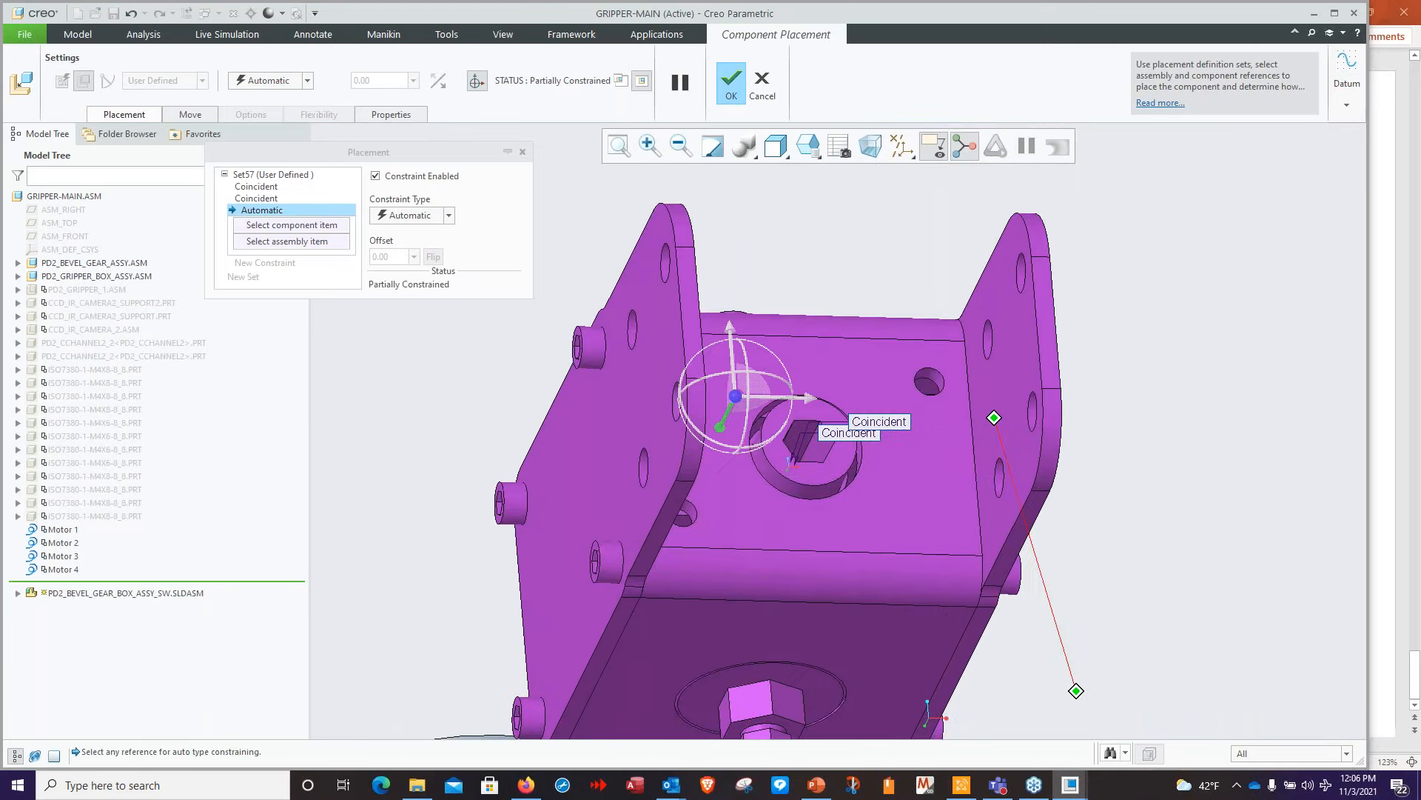
{"action": "middle_click_drag", "start_coordinate": [1077, 691], "coordinate": [1082, 711], "text": "shift"}
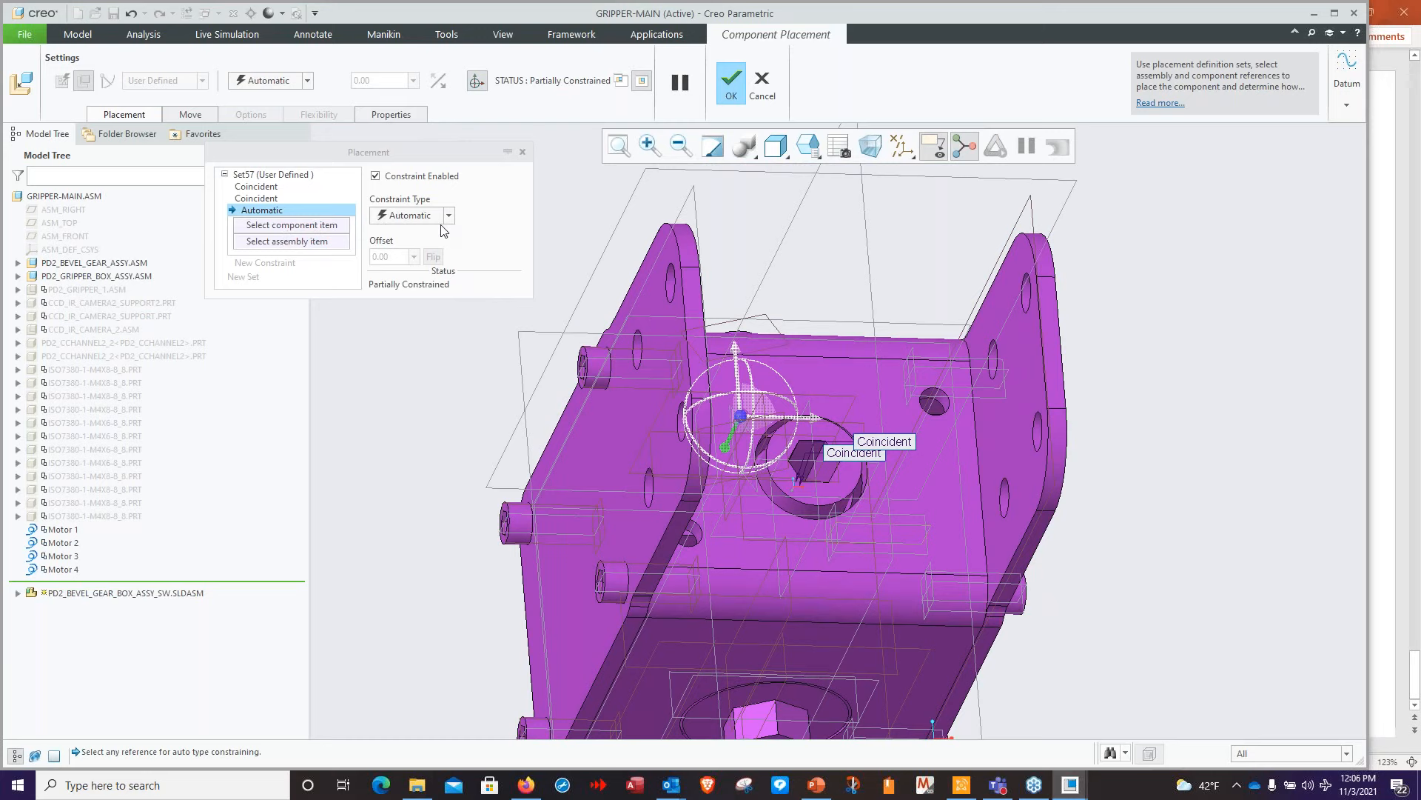
Make the bevel gear's hexagonal-bore end face coincident with the raised ring face around the motor shaft and accept the component placement
{"action": "left_click", "coordinate": [843, 494]}
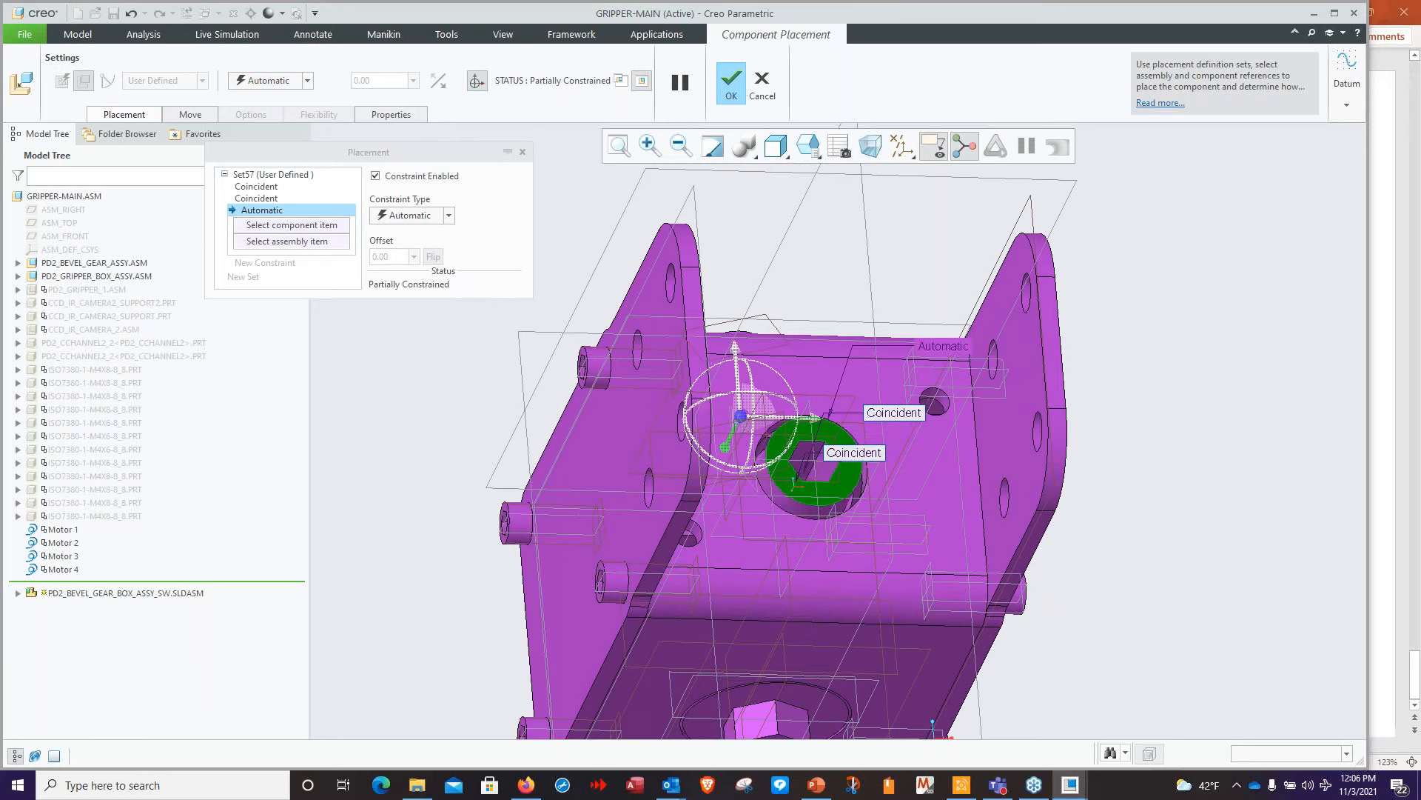
{"action": "scroll", "coordinate": [854, 530], "scroll_direction": "up", "scroll_amount": 2}
{"action": "middle_click_drag", "start_coordinate": [888, 518], "coordinate": [980, 445], "text": "shift"}
{"action": "scroll", "coordinate": [741, 614], "scroll_direction": "down", "scroll_amount": 3}
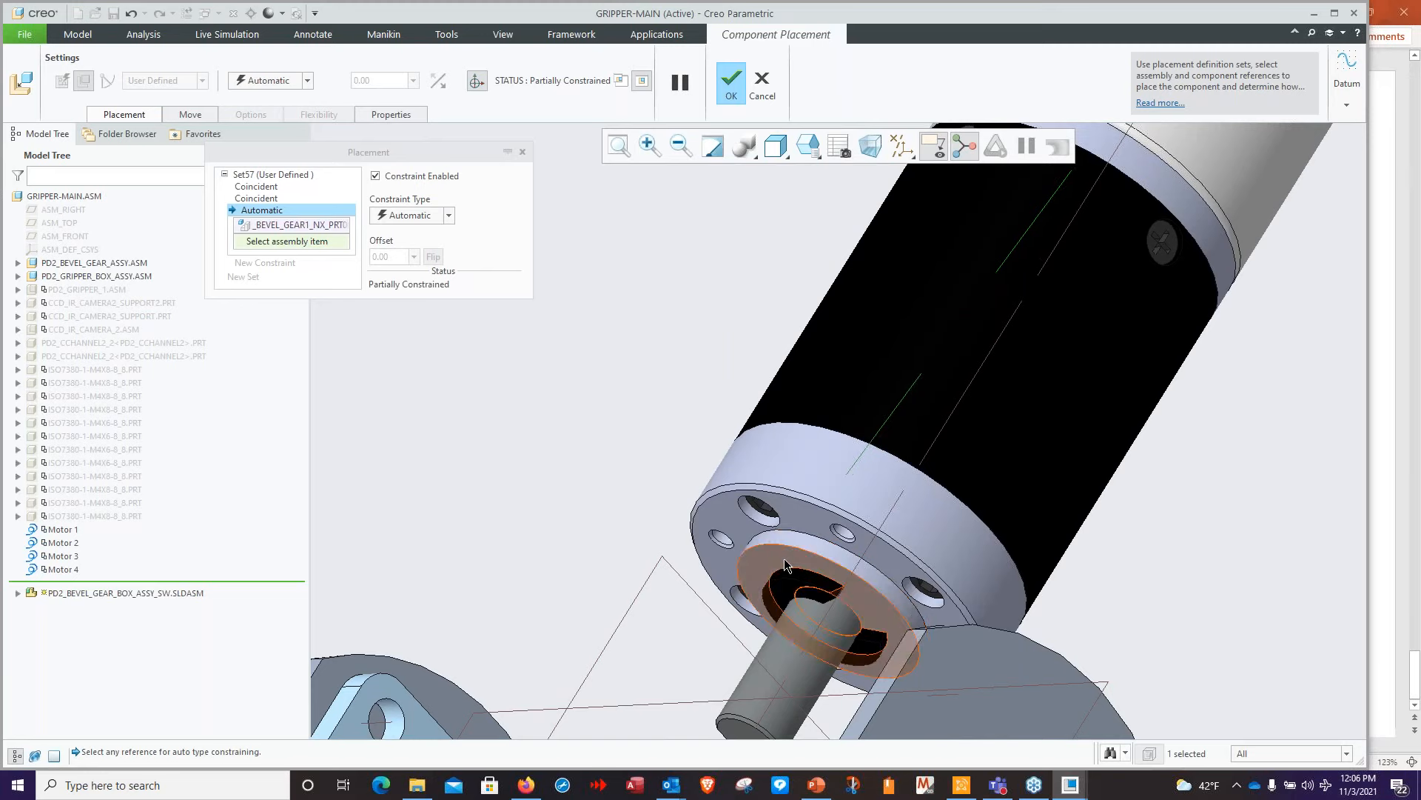
{"action": "left_click", "coordinate": [786, 564]}
{"action": "scroll", "coordinate": [785, 564], "scroll_direction": "up", "scroll_amount": 3}
{"action": "middle_click_drag", "start_coordinate": [963, 710], "coordinate": [1000, 505], "text": "shift"}
{"action": "middle_click_drag", "start_coordinate": [1000, 506], "coordinate": [982, 602]}
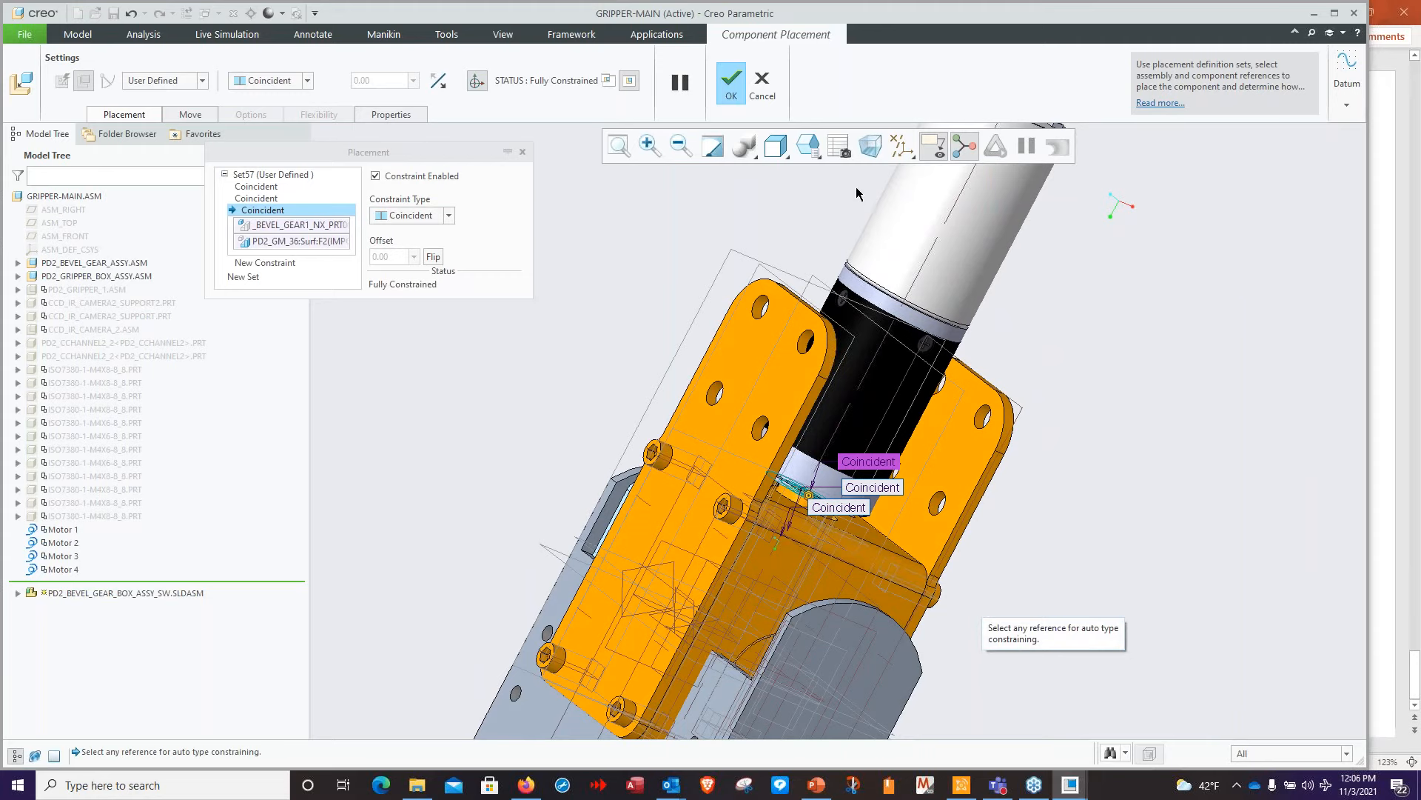
{"action": "left_click", "coordinate": [732, 86]}
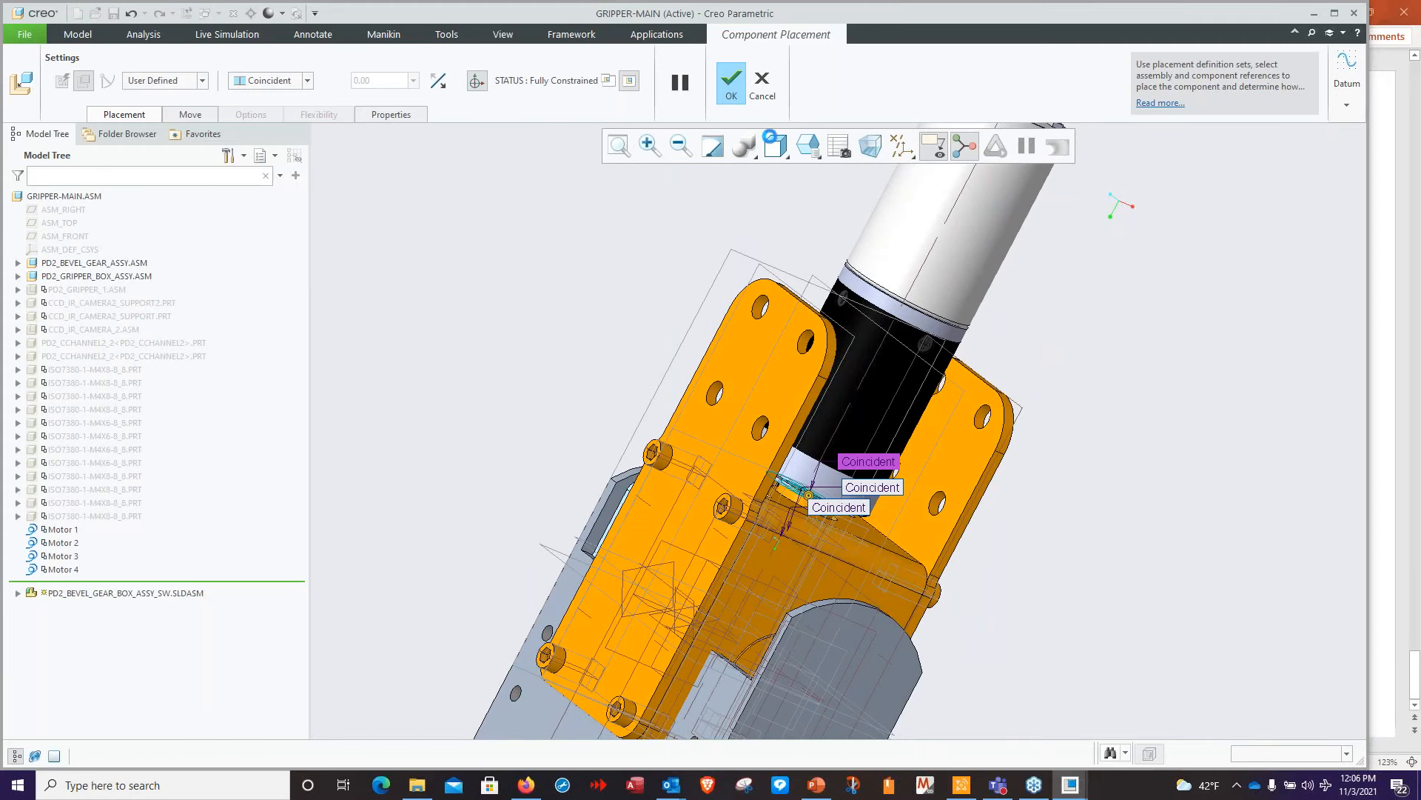
{"action": "scroll", "coordinate": [965, 530], "scroll_direction": "up", "scroll_amount": 2}
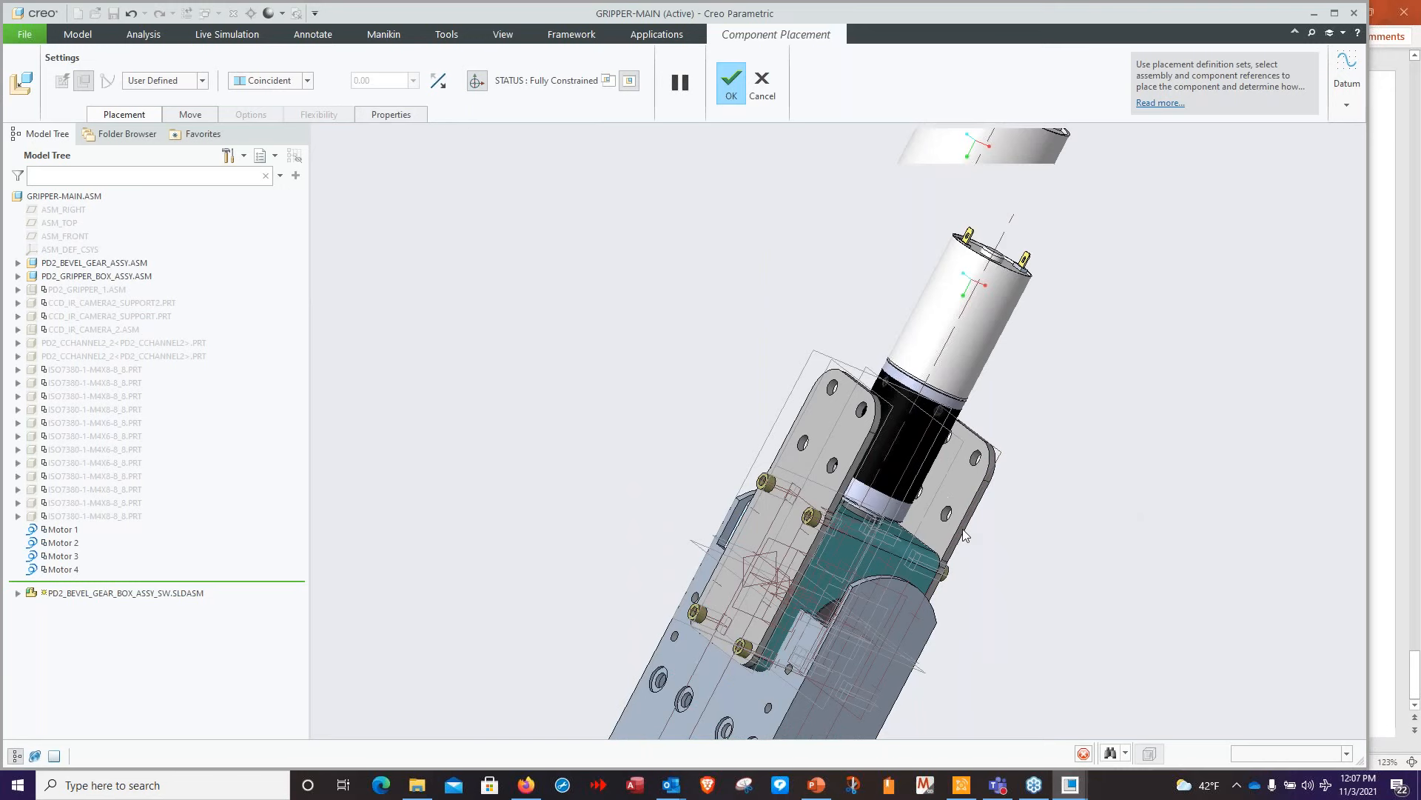
{"action": "scroll", "coordinate": [962, 529], "scroll_direction": "up", "scroll_amount": 1}
{"action": "middle_click_drag", "start_coordinate": [962, 529], "coordinate": [908, 460], "text": "shift"}
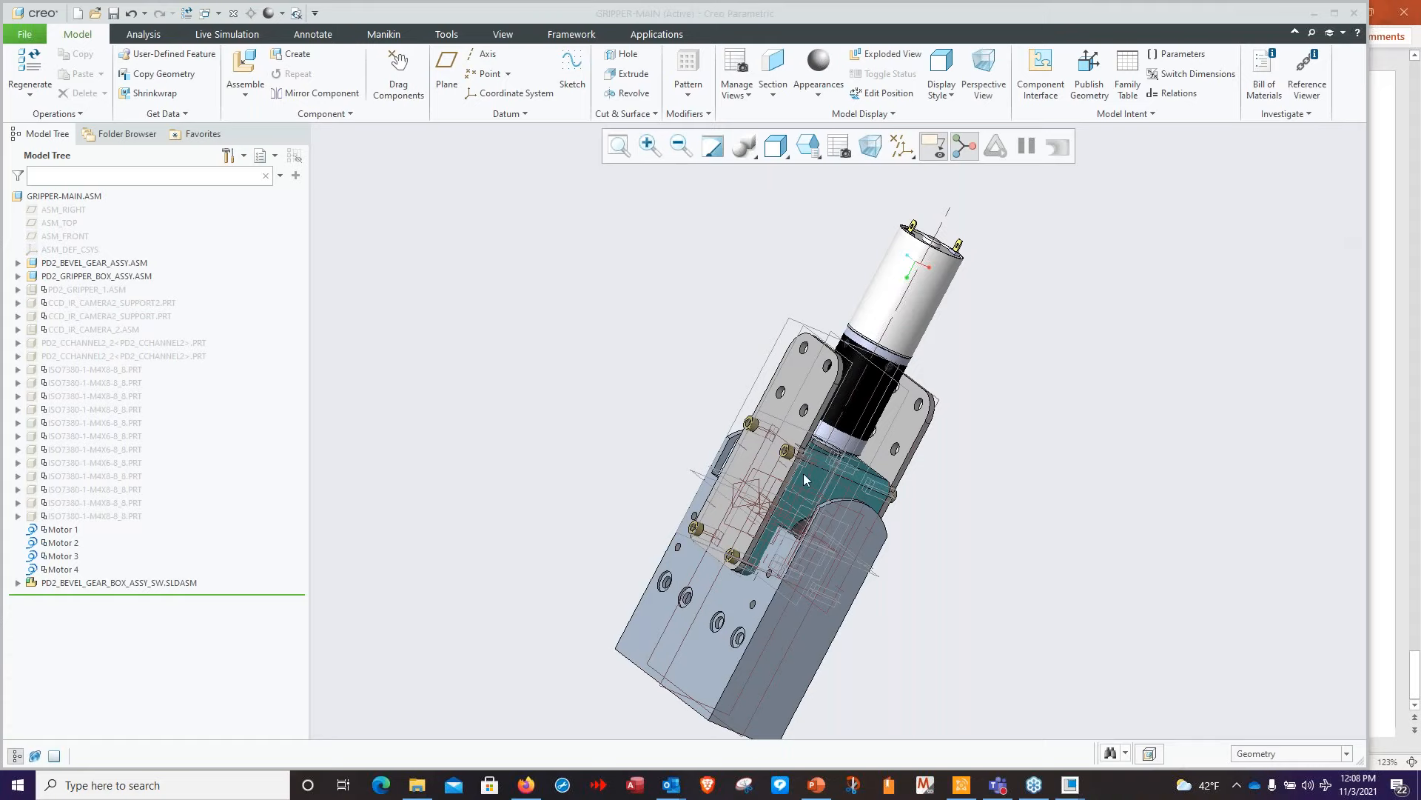
Switch to the PowerPoint presentation Multi-CAD Integration with Creo.pptx at its Q&A slide
{"action": "left_click", "coordinate": [817, 791]}
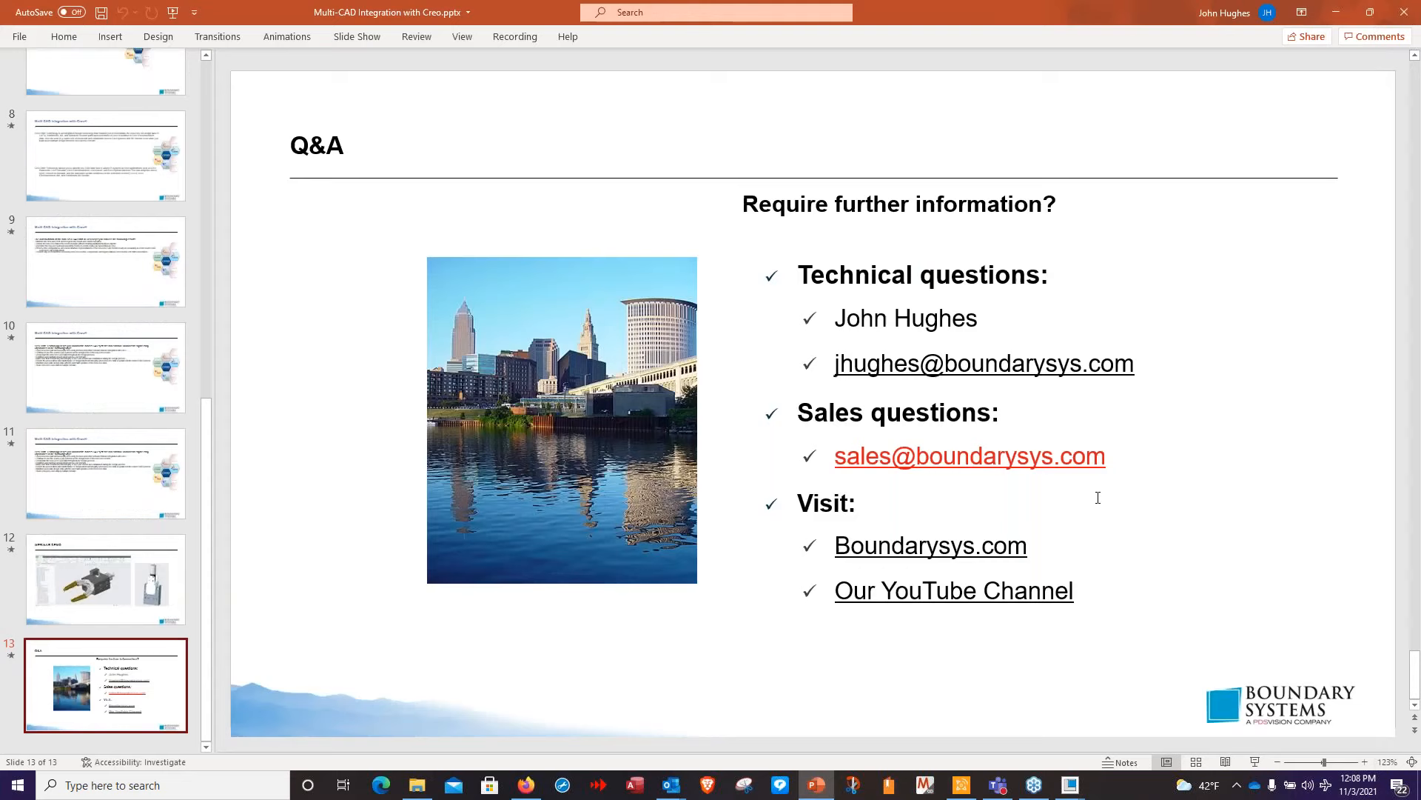
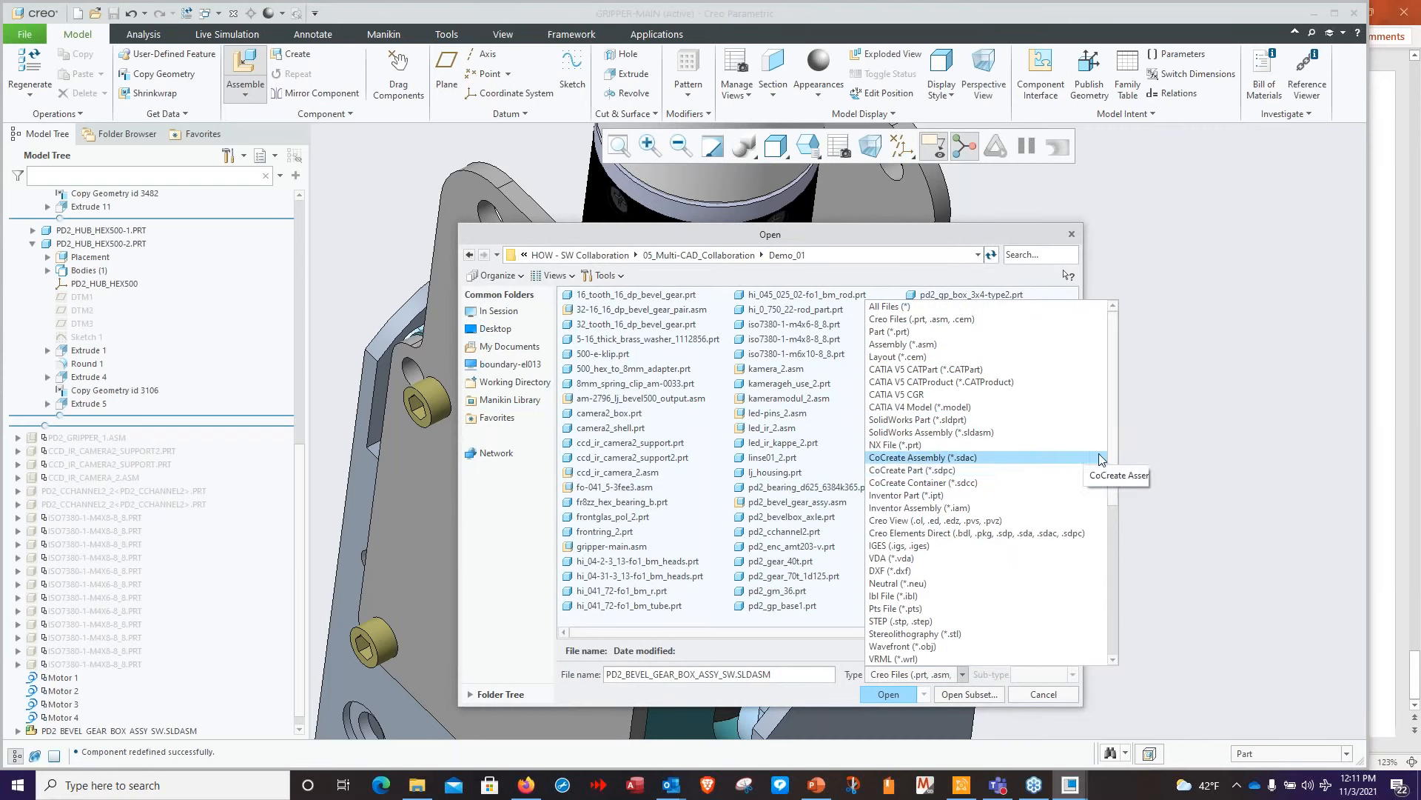
Look through the remaining importable CAD file types for assembling a component, then cancel without opening a file
{"action": "left_click_drag", "start_coordinate": [1110, 485], "coordinate": [1114, 587]}
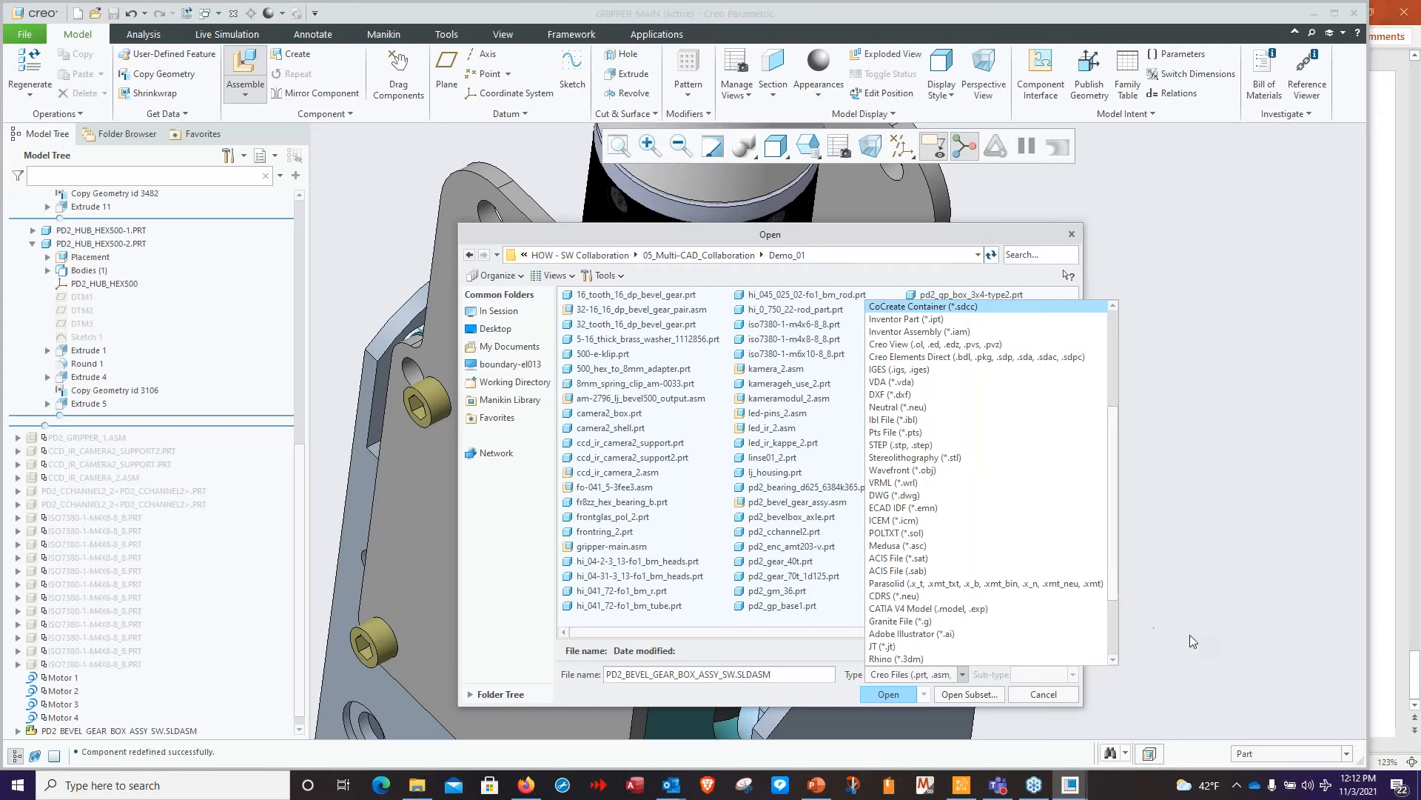
{"action": "left_click", "coordinate": [1340, 279]}
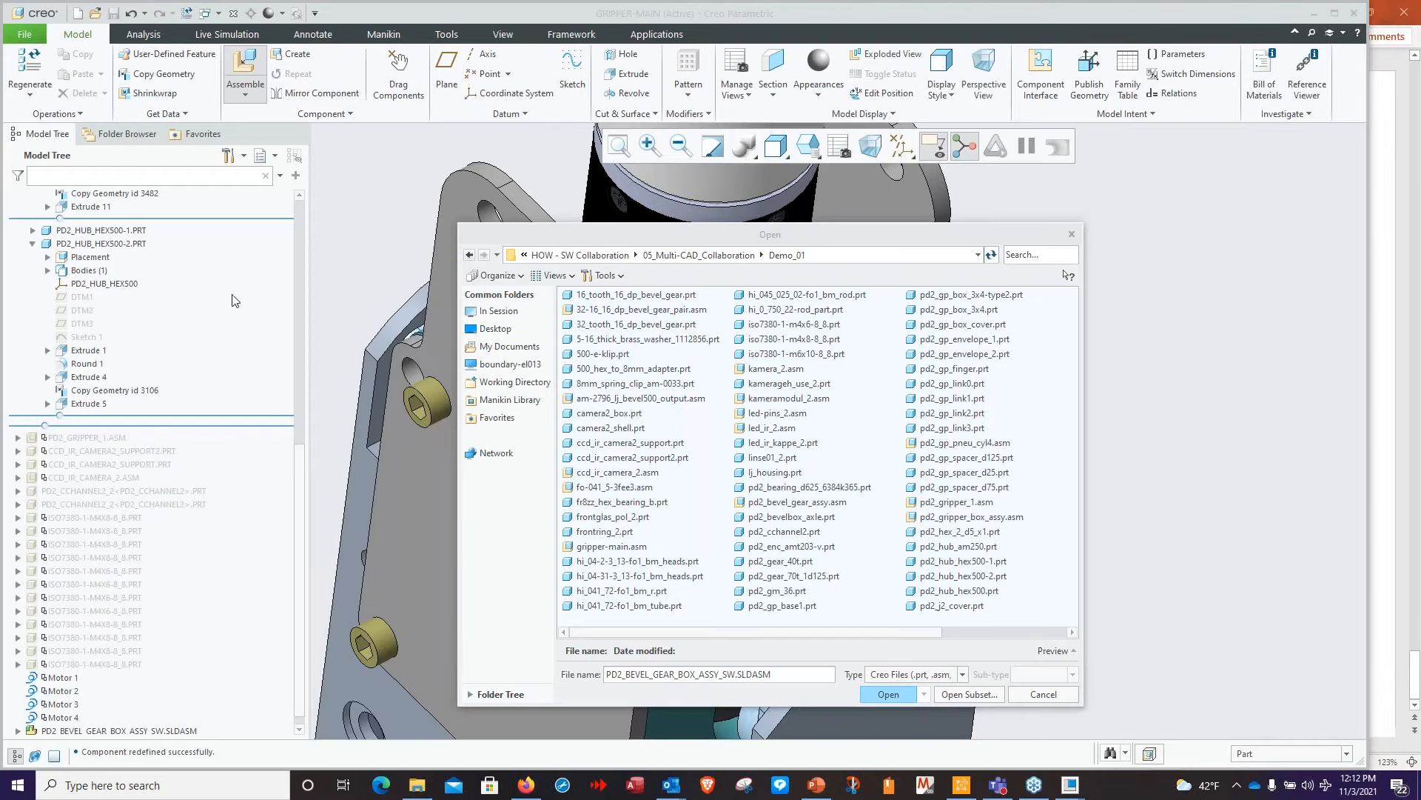
{"action": "left_click", "coordinate": [1039, 696]}
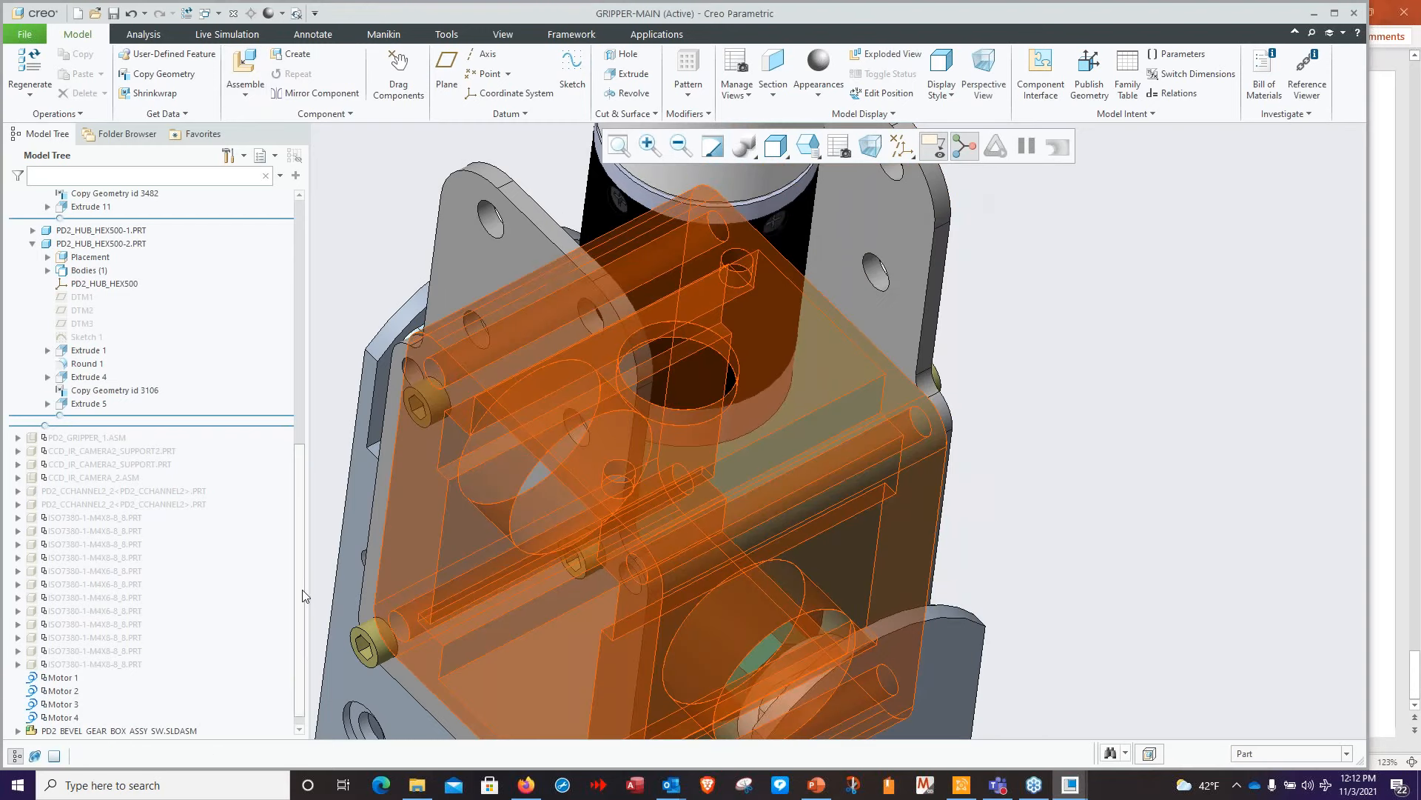
Examine the components of PD2_BEVEL_GEAR_BOX_ASSY_SW.SLDASM and the contents of its BEVEL_GEAR_BOX_SW.SLDPRT part in the model tree
{"action": "left_click_drag", "start_coordinate": [302, 591], "coordinate": [293, 645]}
{"action": "left_click", "coordinate": [17, 717]}
{"action": "scroll", "coordinate": [146, 524], "scroll_direction": "down", "scroll_amount": 4}
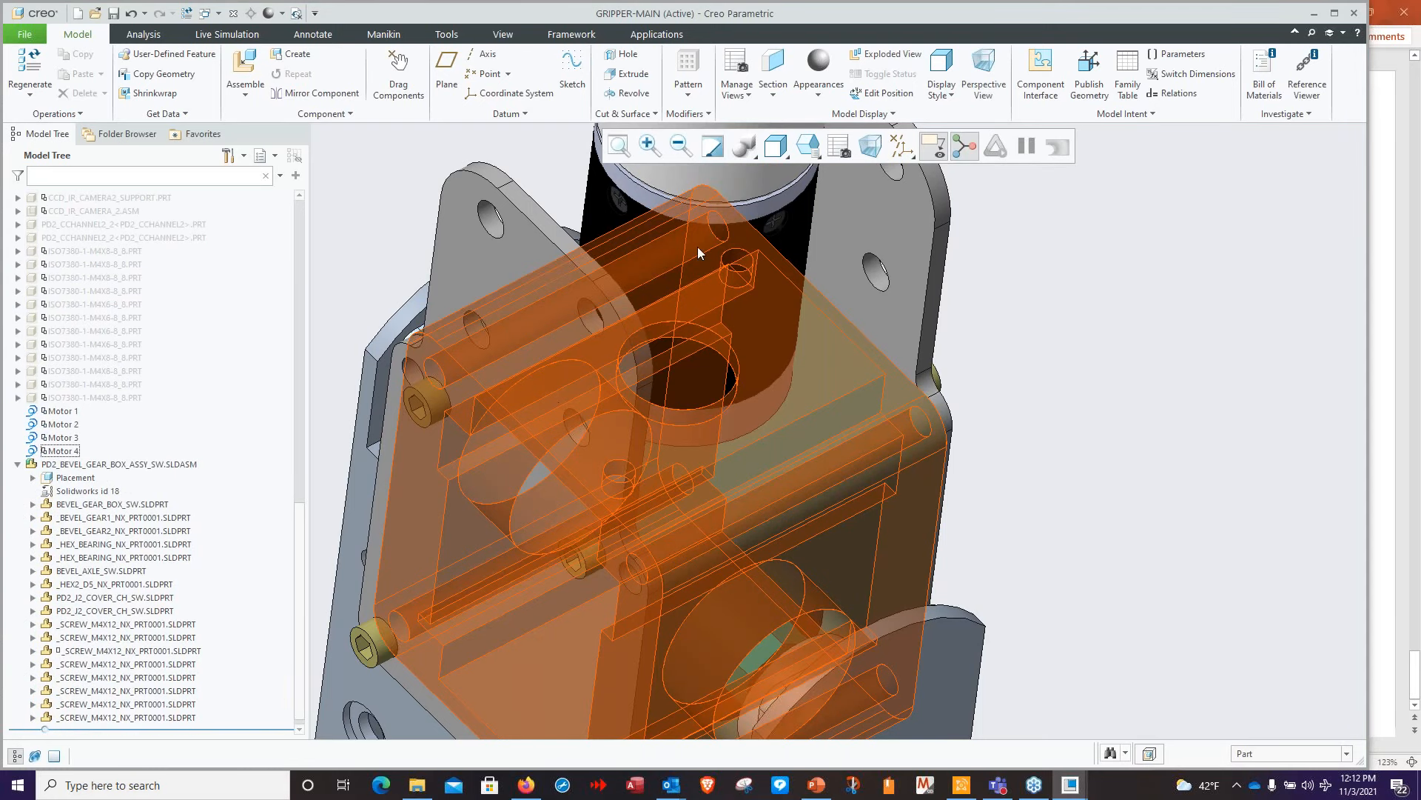
{"action": "left_click", "coordinate": [33, 504]}
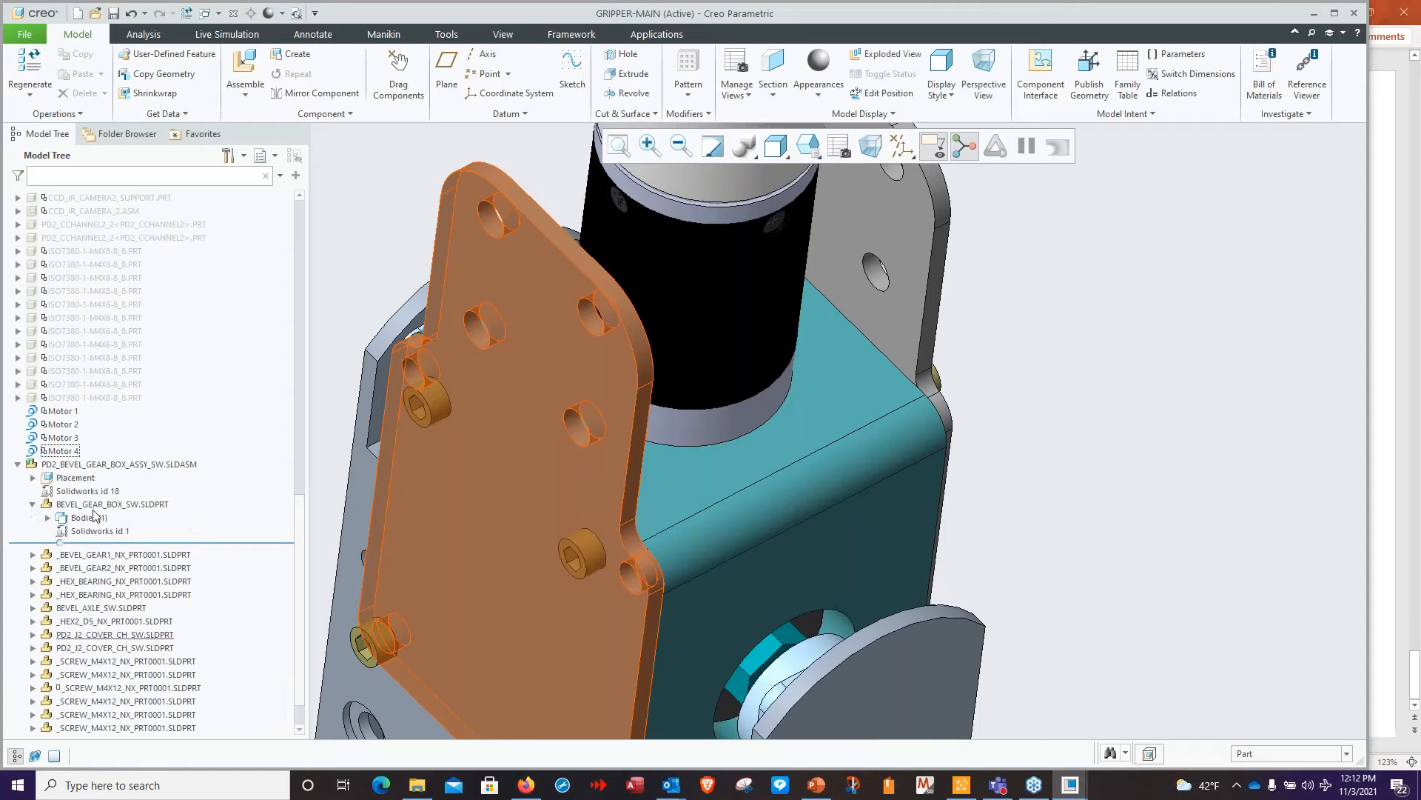
{"action": "left_click", "coordinate": [32, 504]}
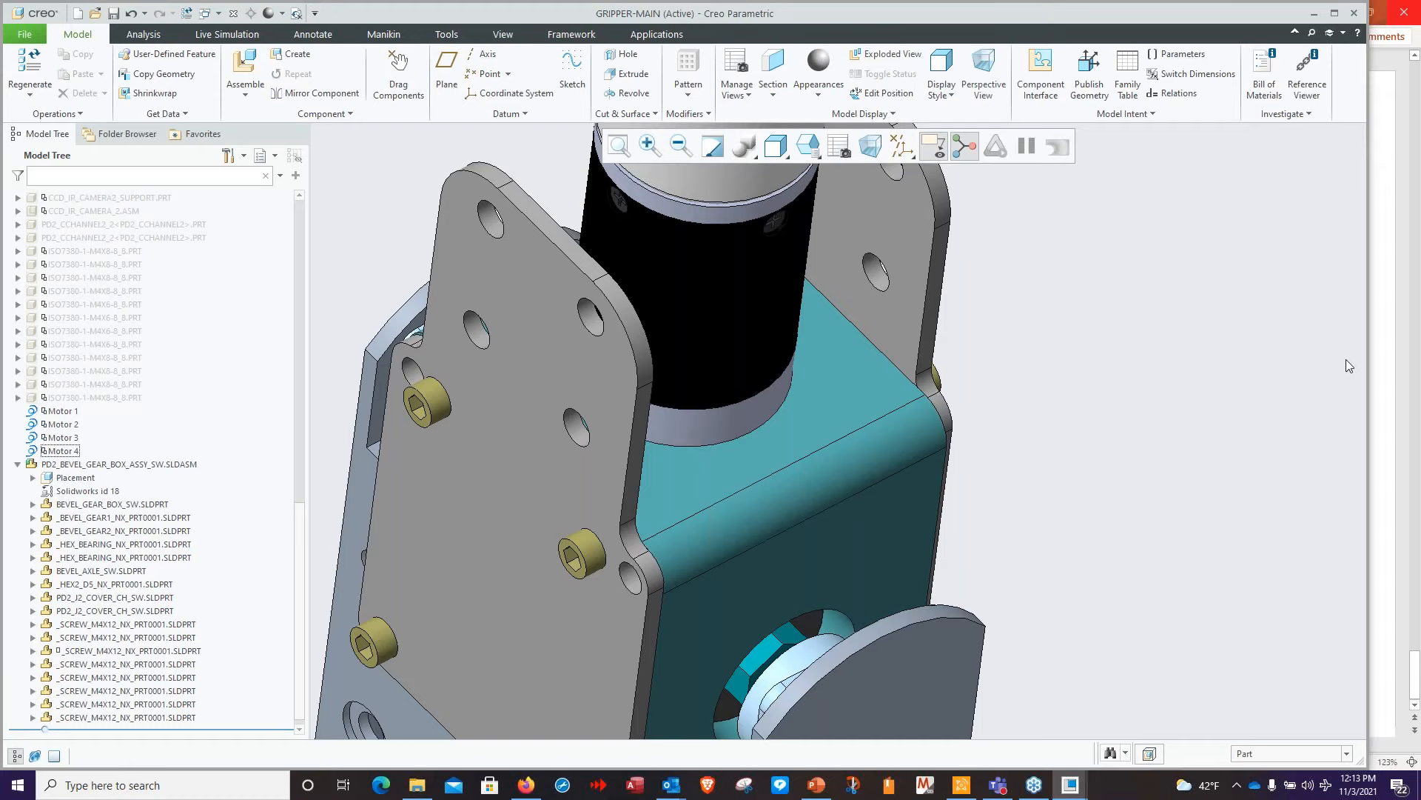
Return to the Q&A slide of Multi-CAD Integration with Creo.pptx in PowerPoint
{"action": "left_click", "coordinate": [1382, 366]}
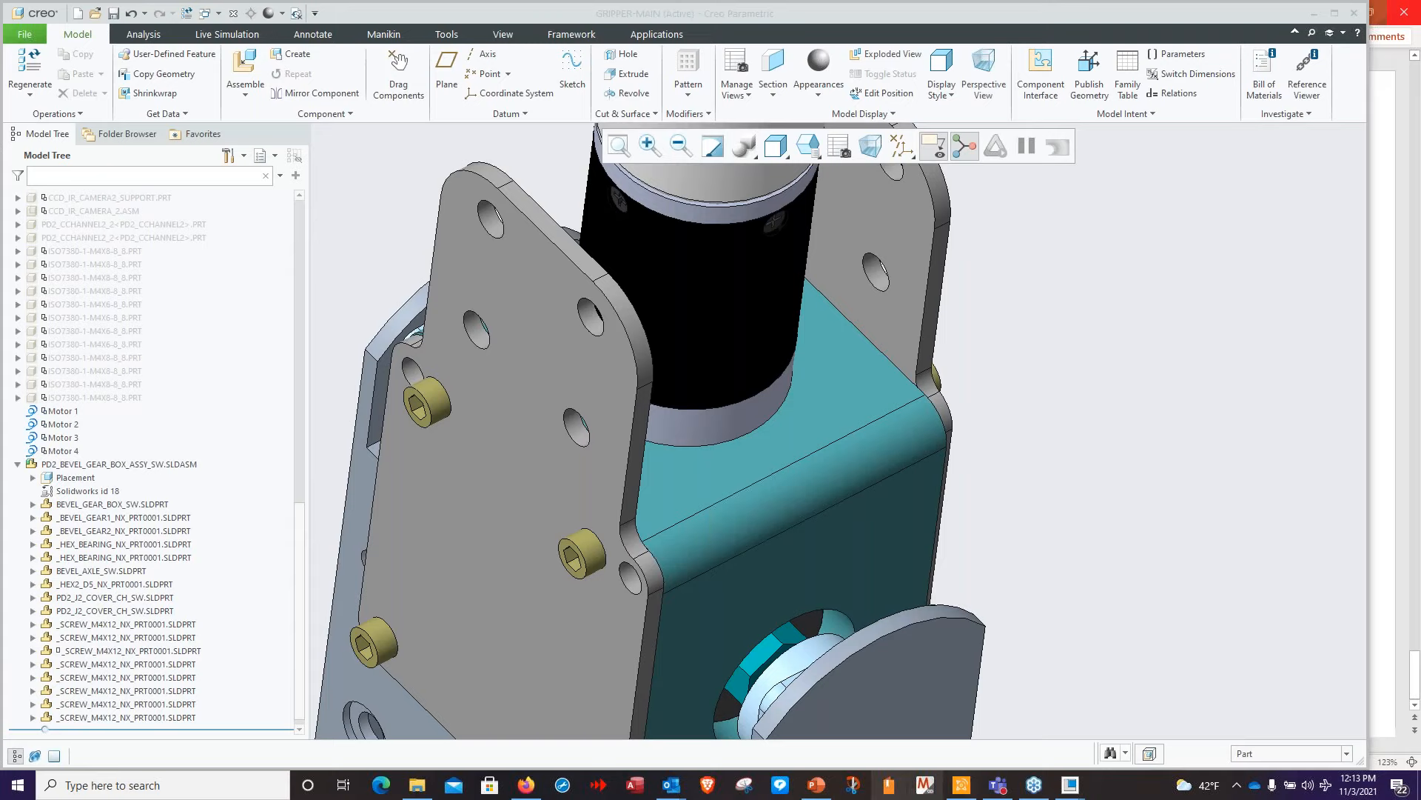
{"action": "left_click", "coordinate": [814, 786]}
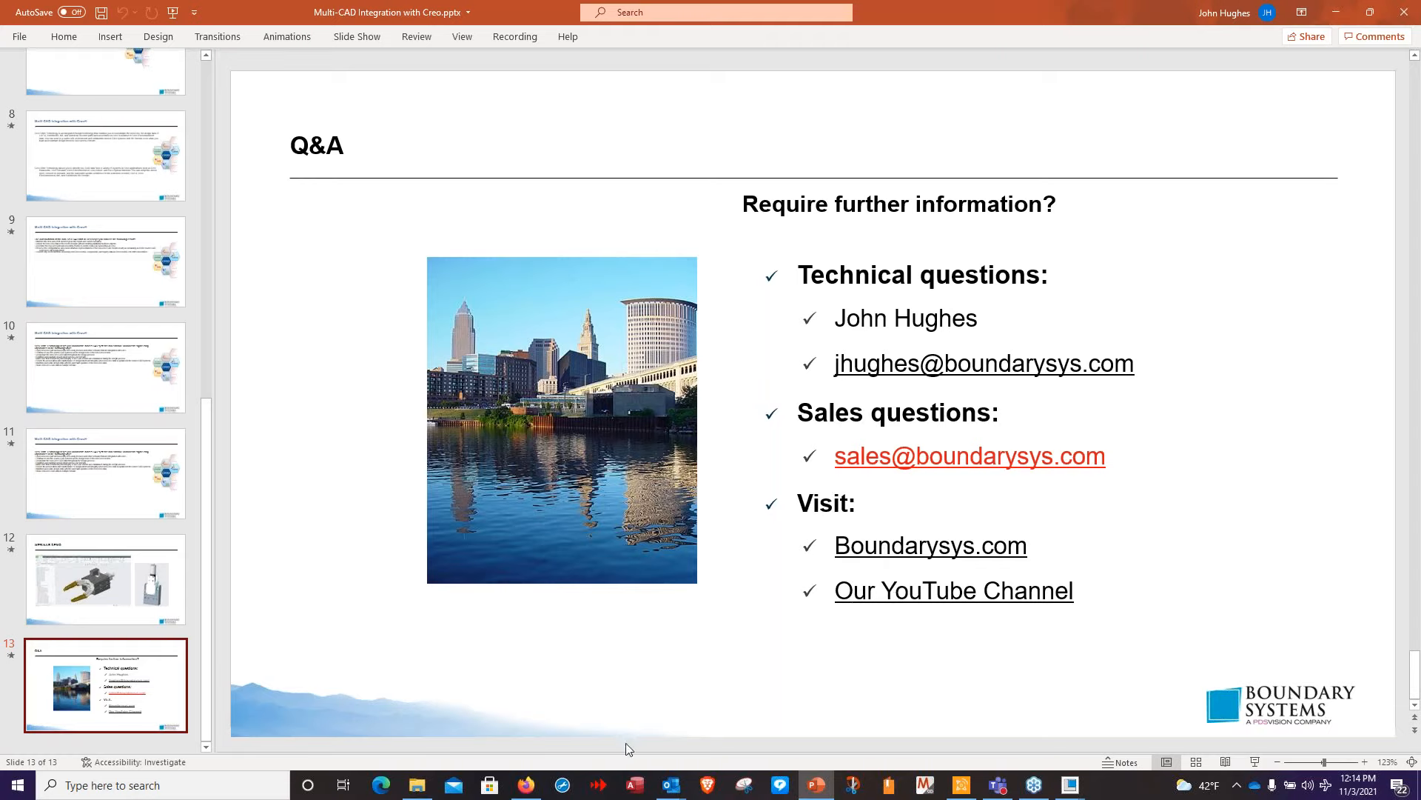
Switch to Firefox, look through the Boundary Systems bookmarks in a new tab, then close the tab and minimise the browser
{"action": "mouse_move", "coordinate": [526, 791]}
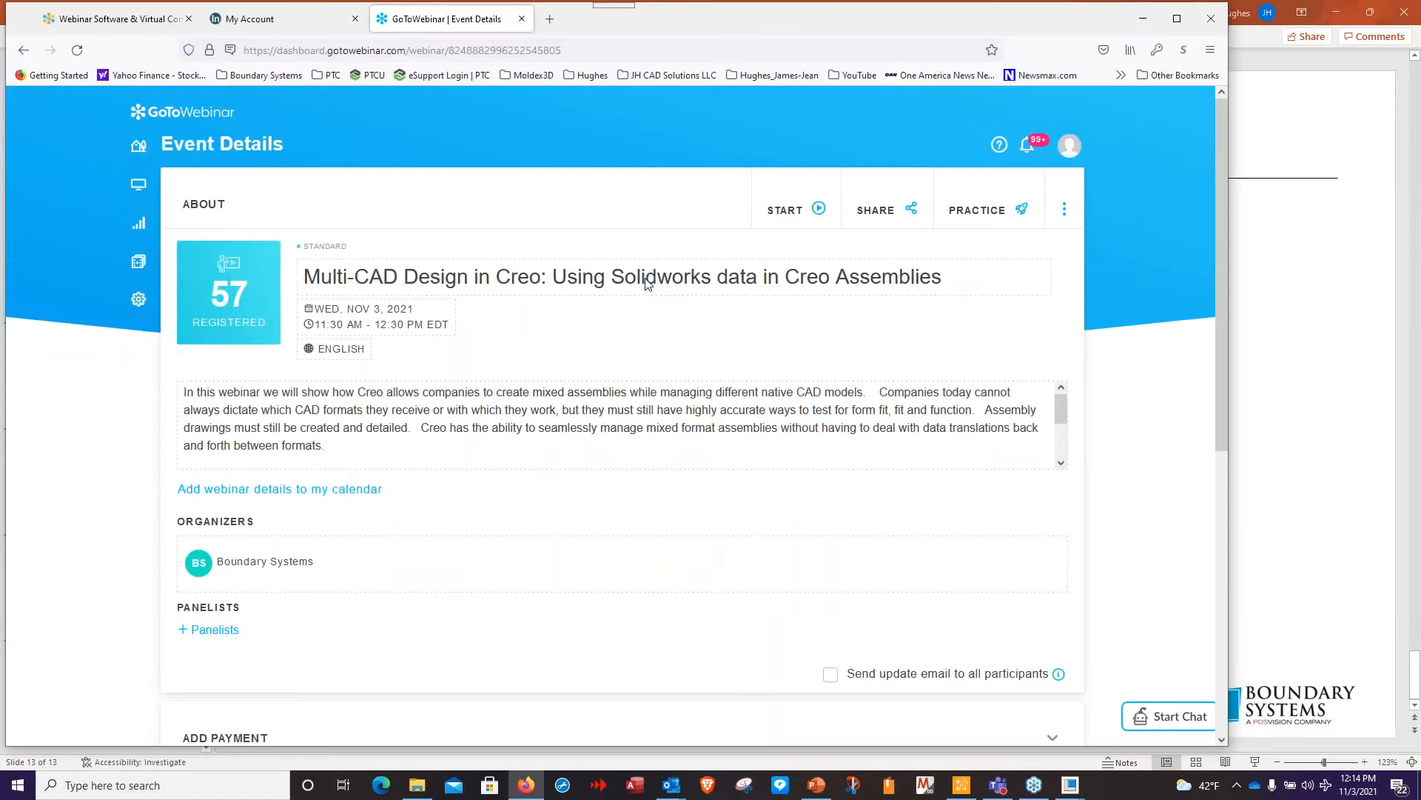
{"action": "key", "text": "ctrl+t"}
{"action": "left_click", "coordinate": [261, 74]}
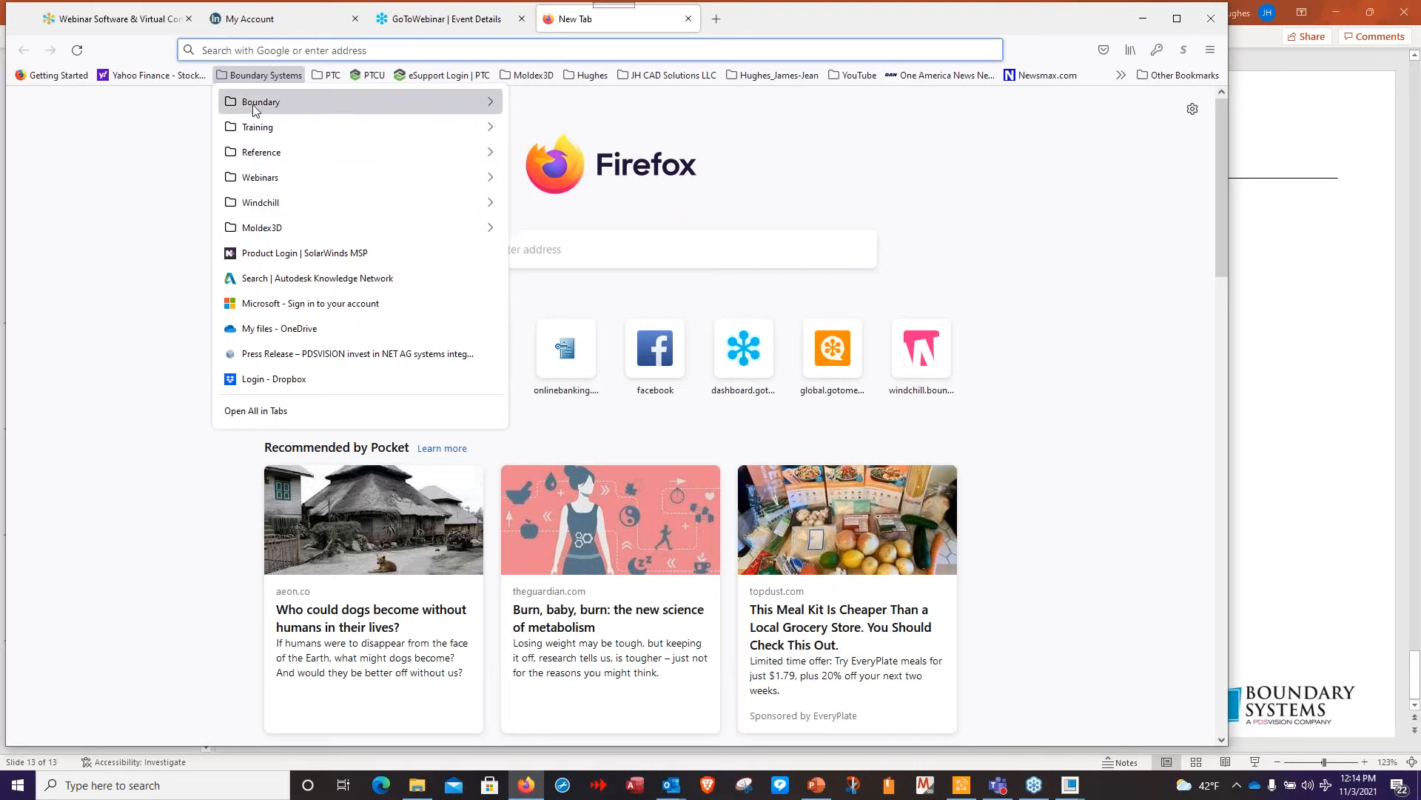
{"action": "mouse_move", "coordinate": [253, 110]}
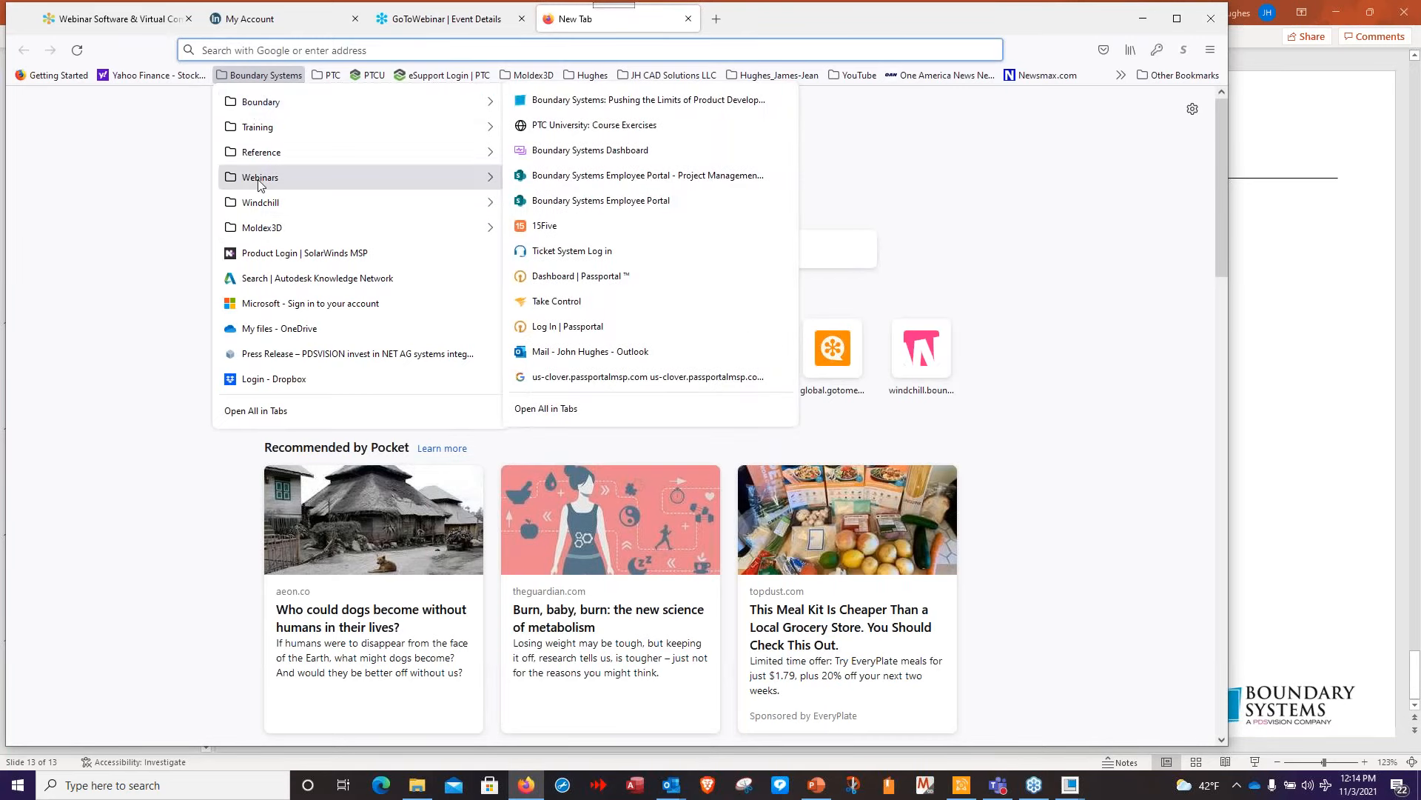
{"action": "mouse_move", "coordinate": [260, 178]}
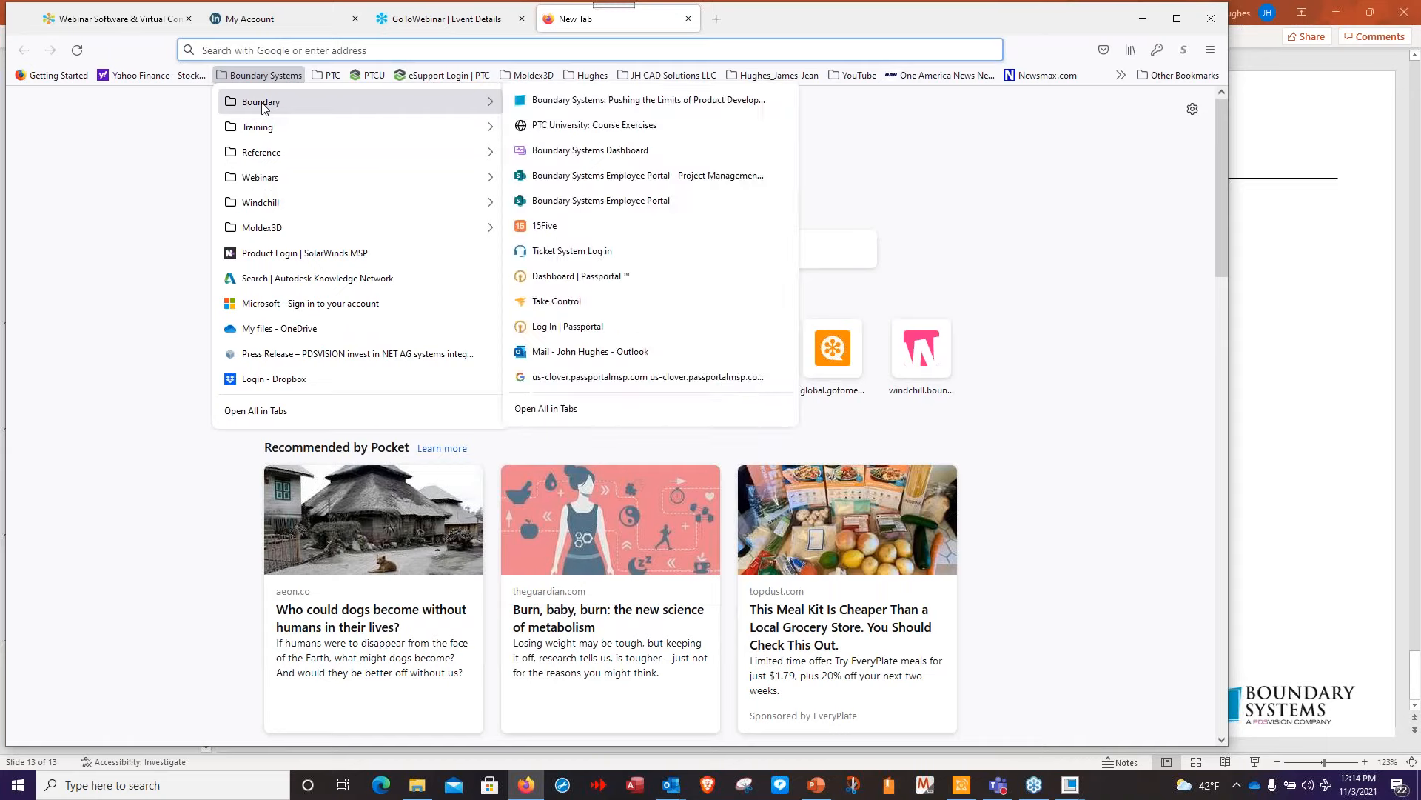
{"action": "left_click", "coordinate": [690, 23]}
{"action": "left_click", "coordinate": [688, 19]}
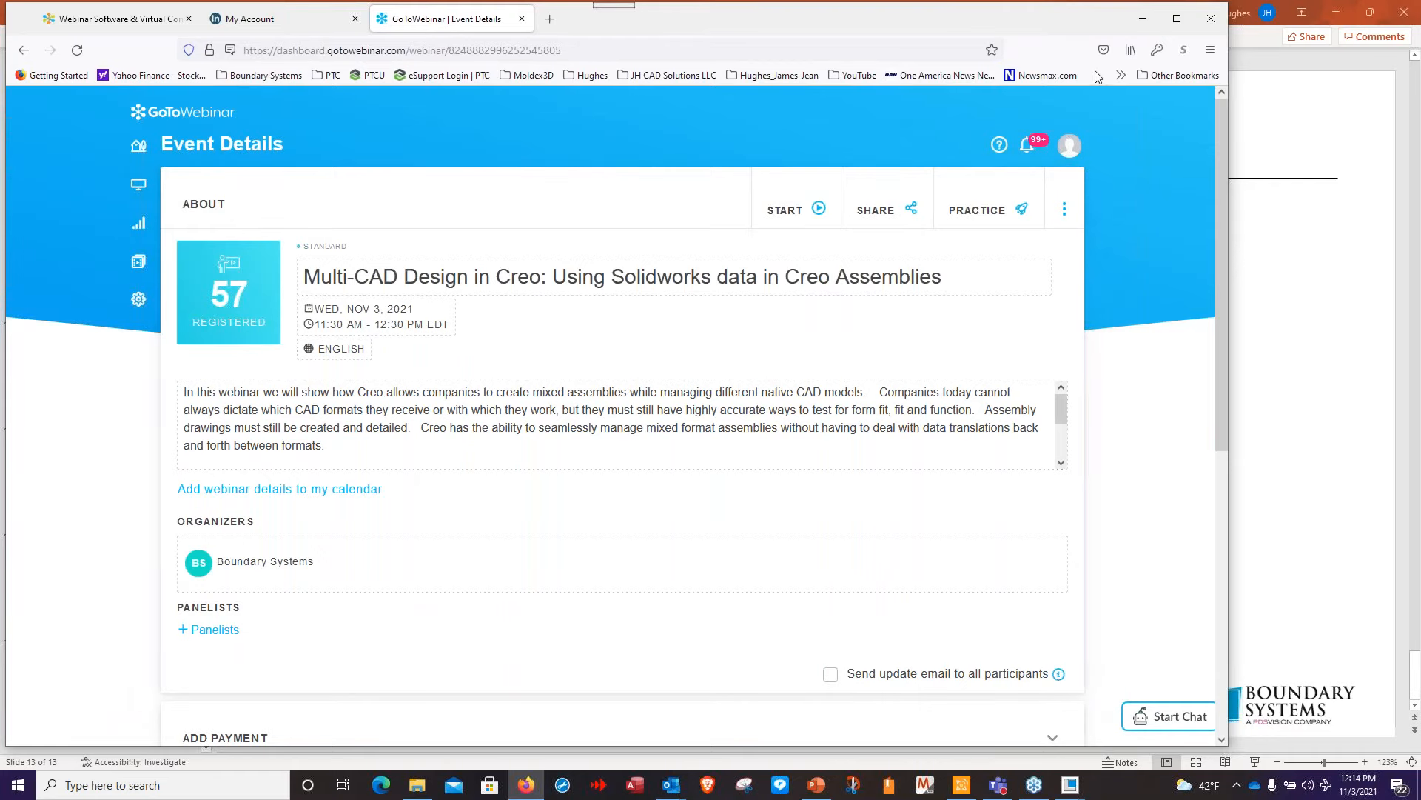
{"action": "left_click", "coordinate": [1143, 19]}
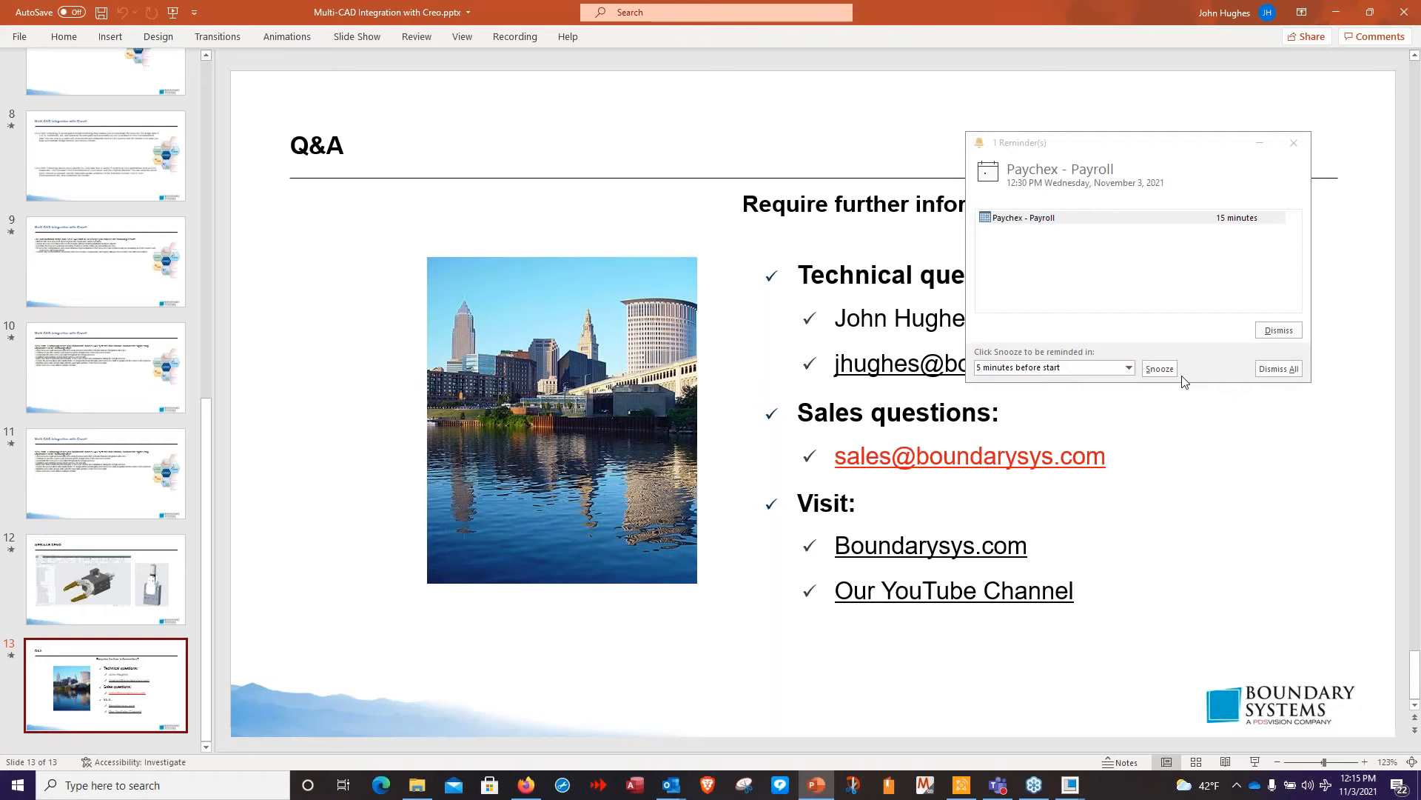
Dismiss the Paychex - Payroll calendar reminder covering the Q&A slide
{"action": "left_click", "coordinate": [1286, 336]}
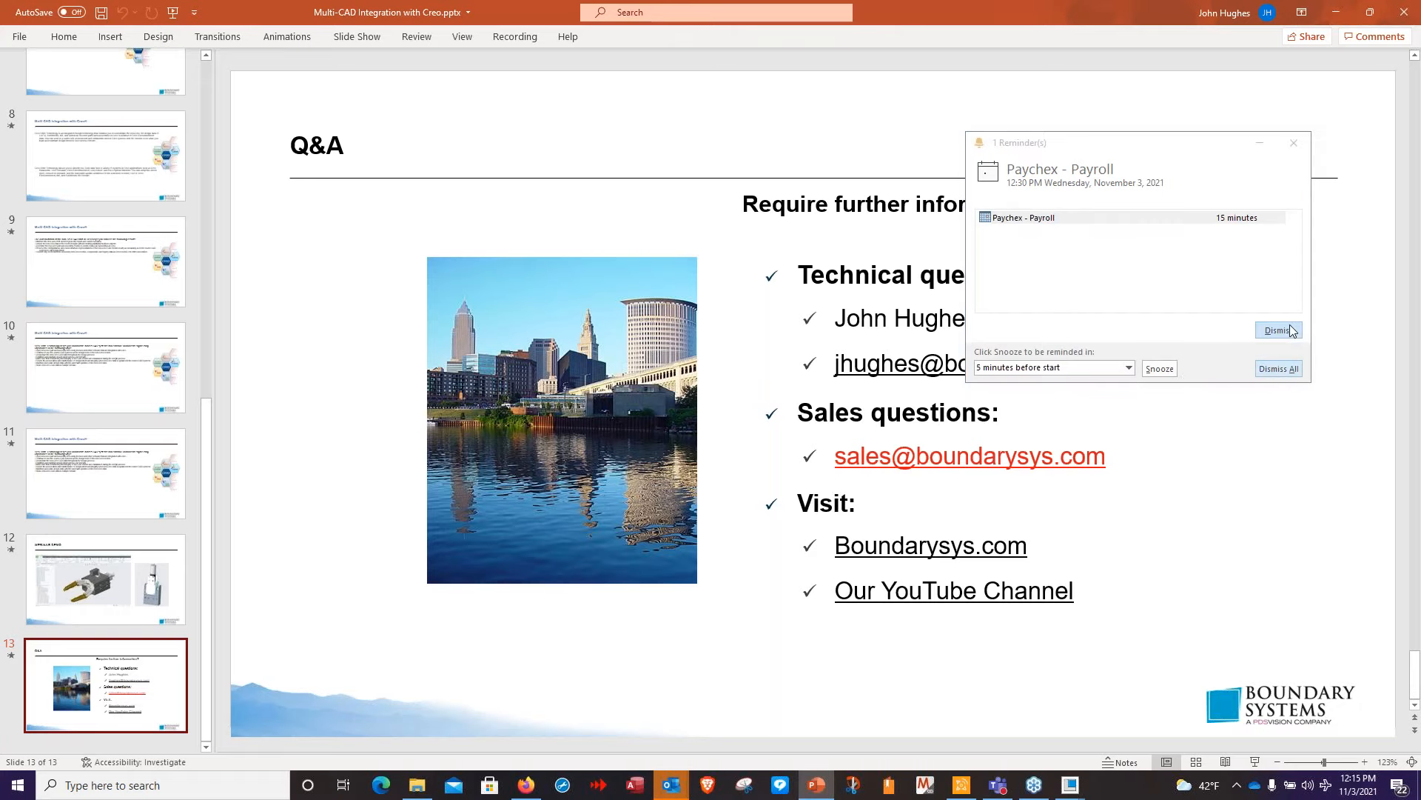
{"action": "left_click", "coordinate": [1286, 335]}
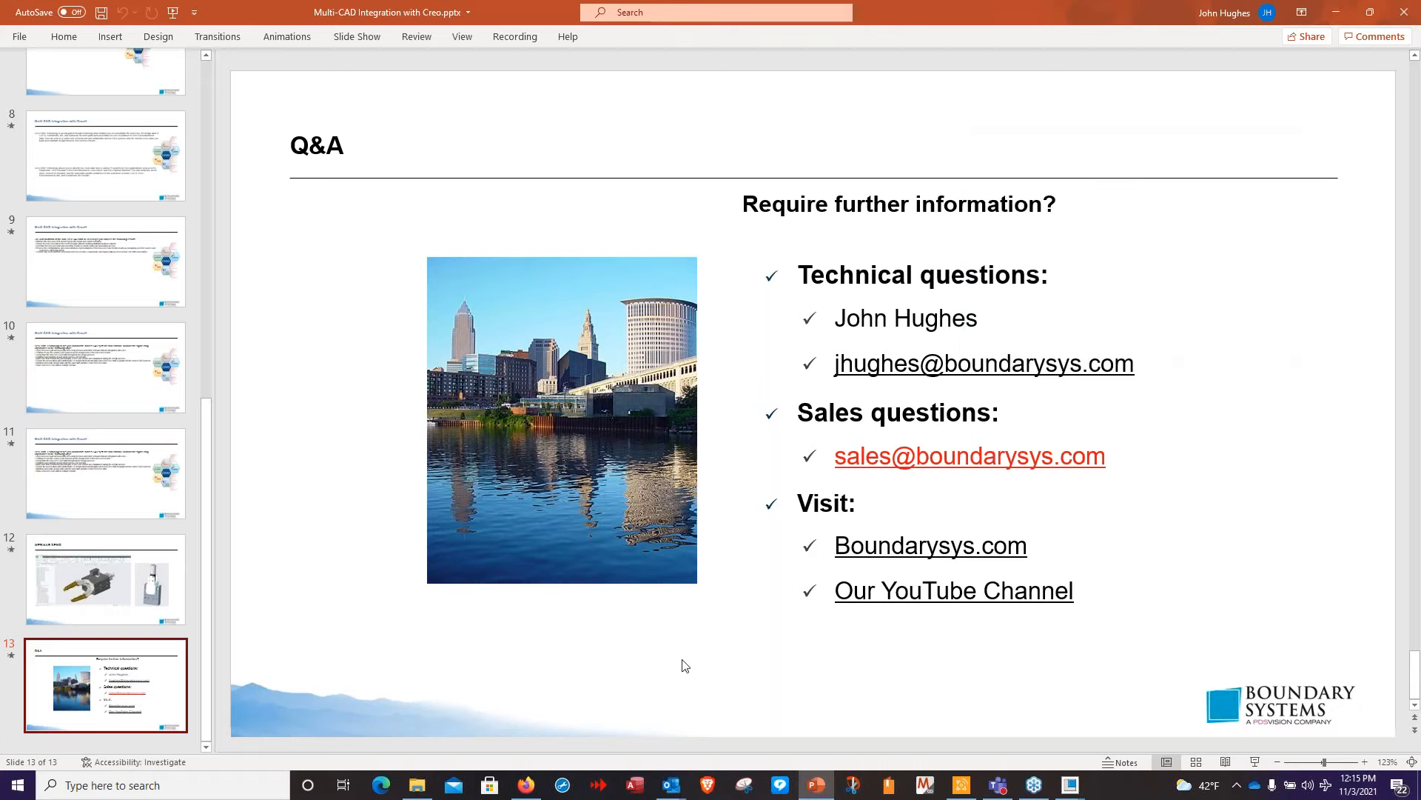